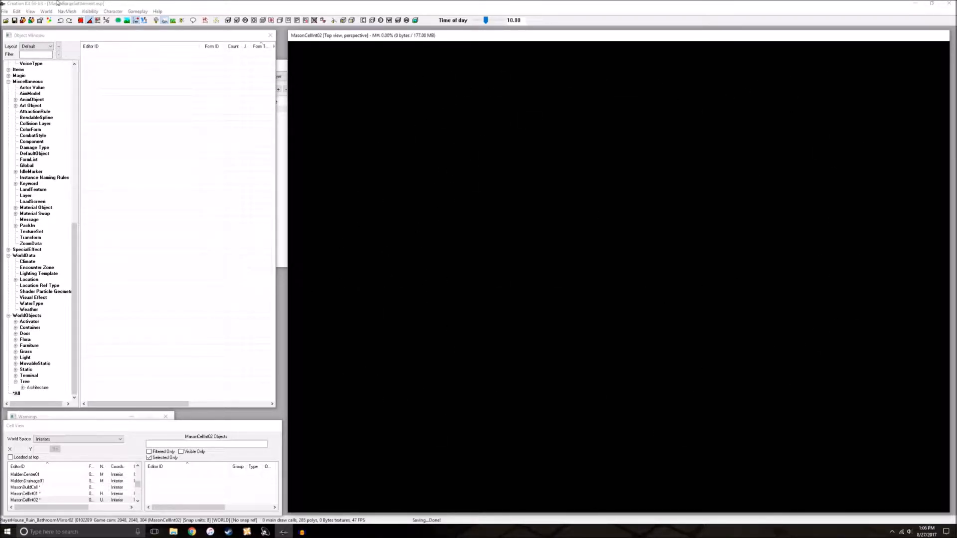
Filter the object list by "hit", sort it by form type, and browse through the static pieces
click(46, 54)
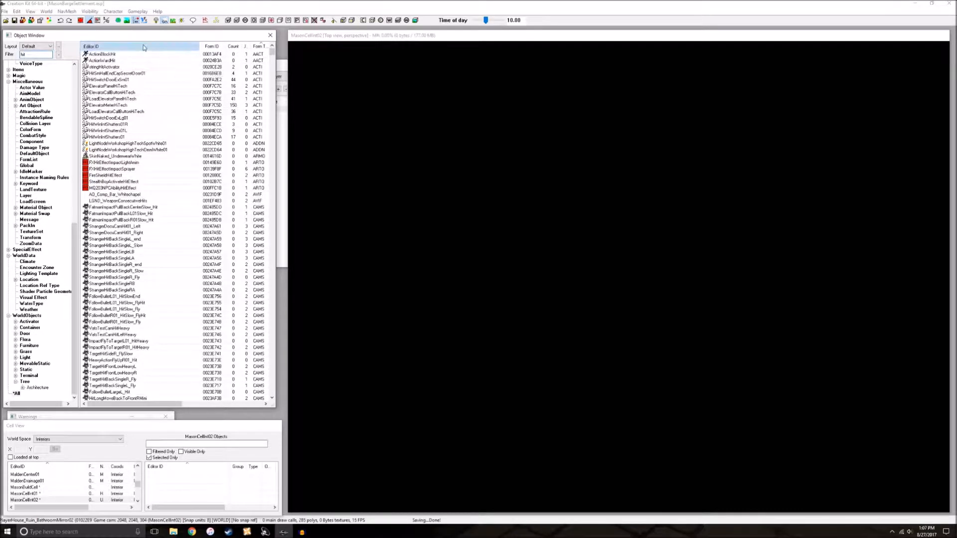
click(178, 47)
click(257, 46)
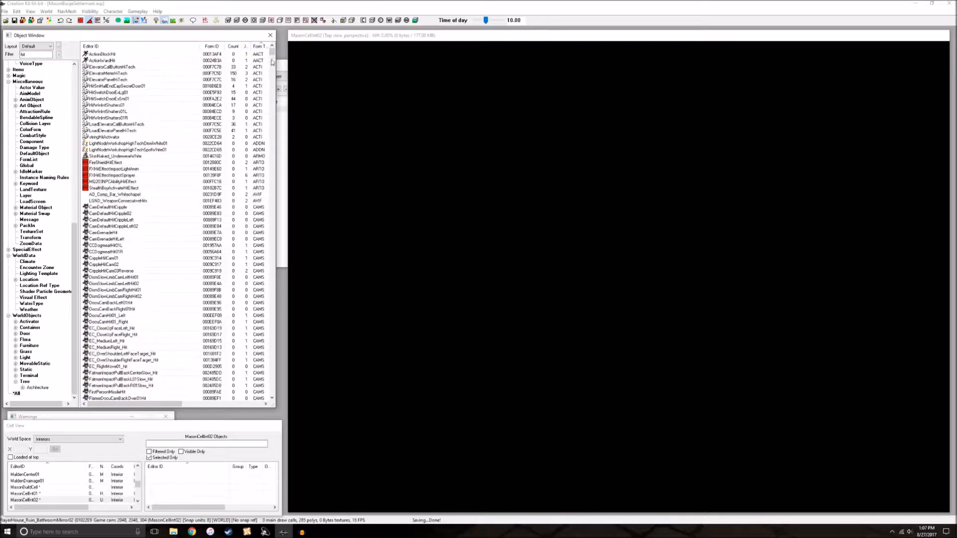
drag(273, 53, 273, 202)
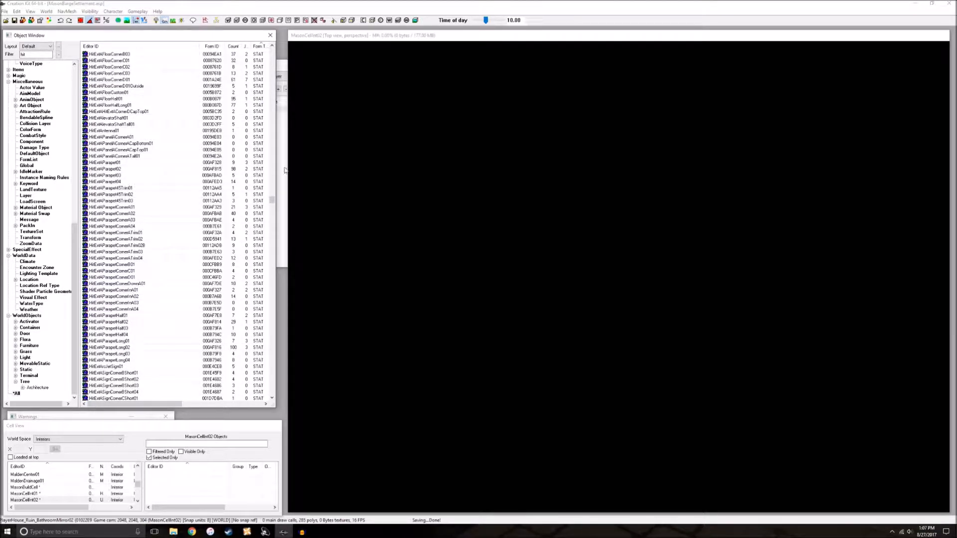
drag(273, 200, 279, 368)
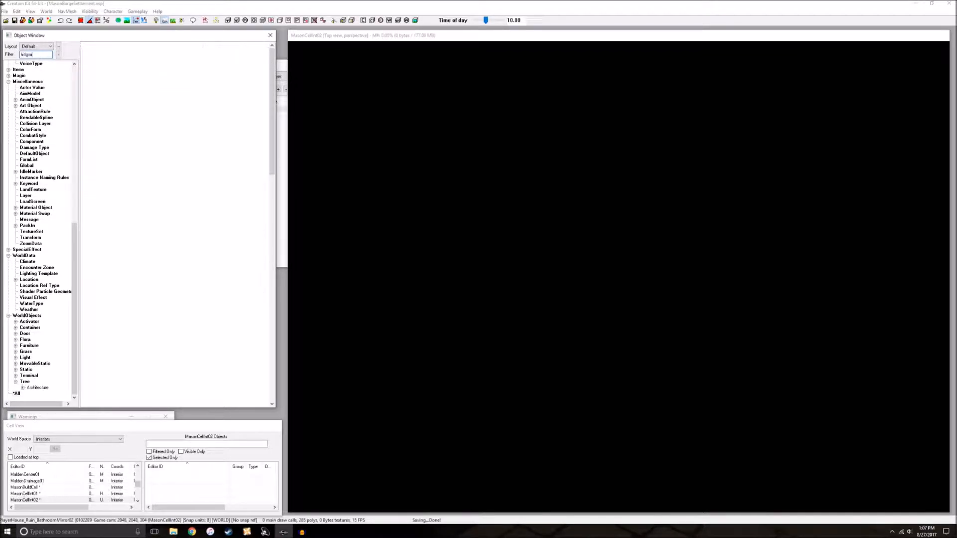
Narrow the object filter to "hitlgrm" and sort the matching pieces by form type
click(178, 48)
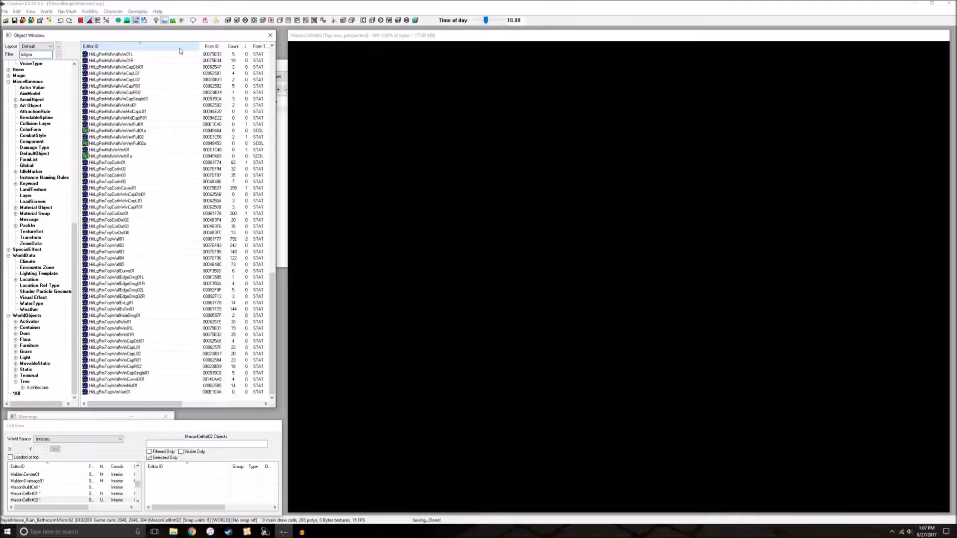
click(259, 47)
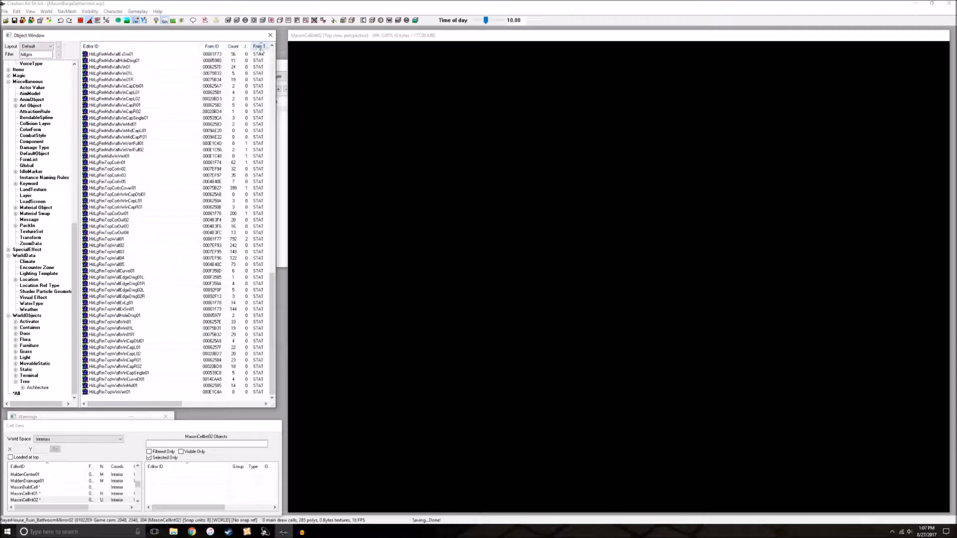
drag(274, 292, 271, 323)
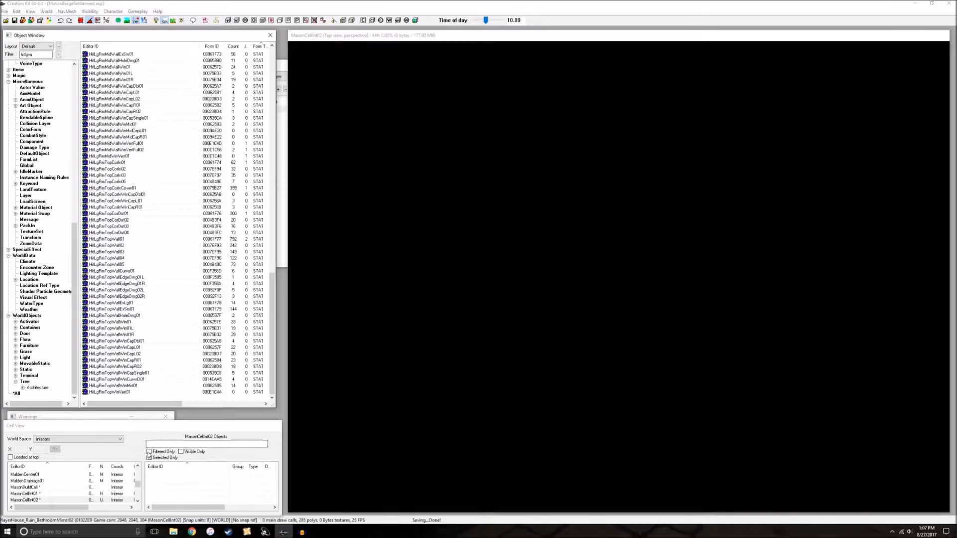
click(73, 434)
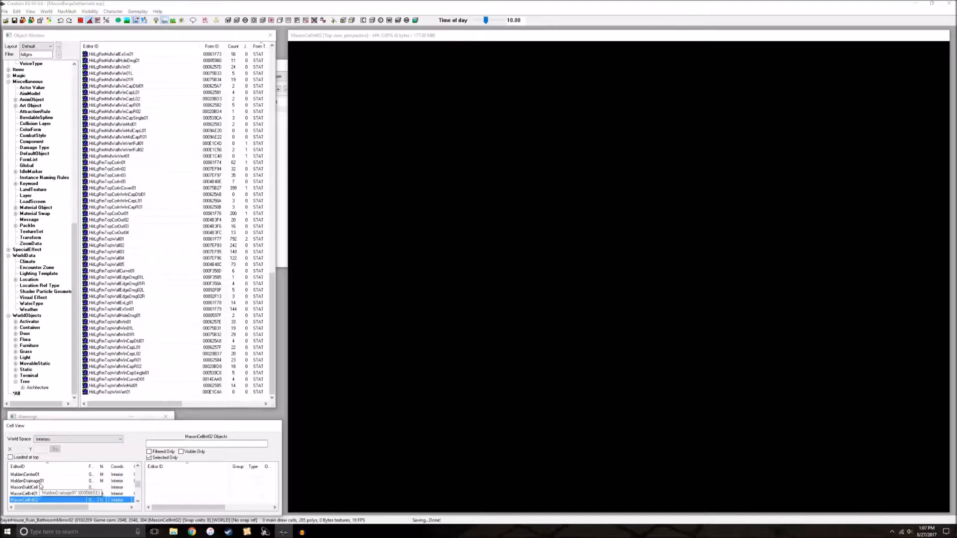
click(502, 41)
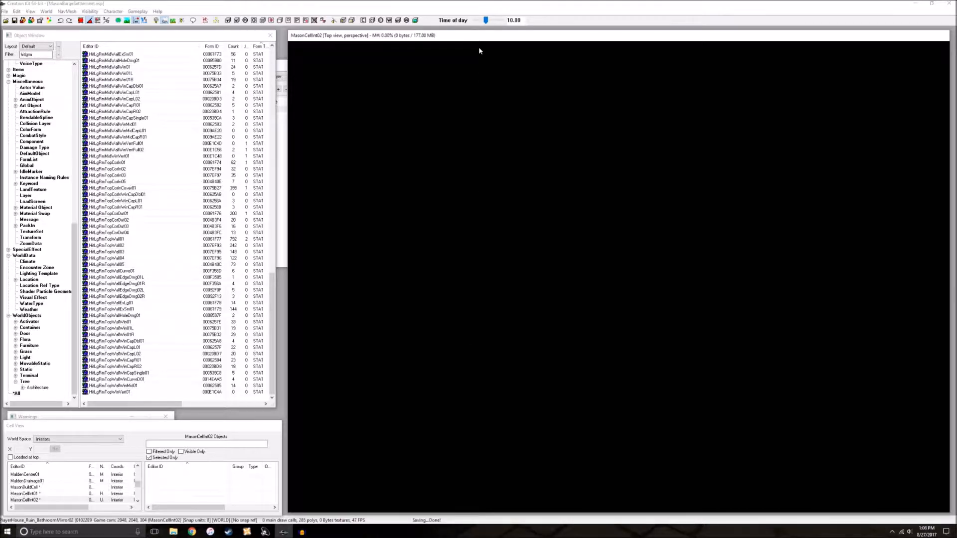
drag(488, 39, 493, 39)
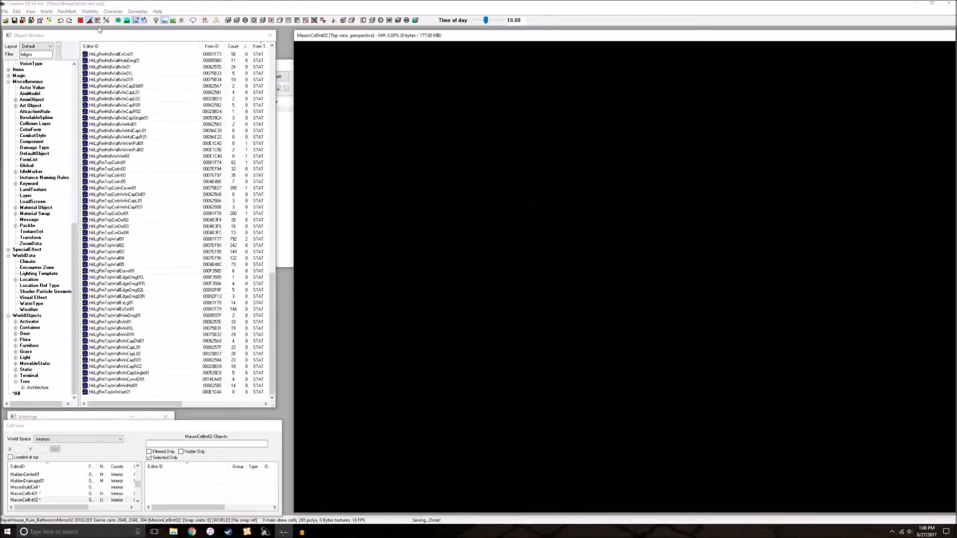
Enable grid snapping and place a HitLgRmBotWall01 wall in the empty MasonCellInt02 interior cell
click(81, 20)
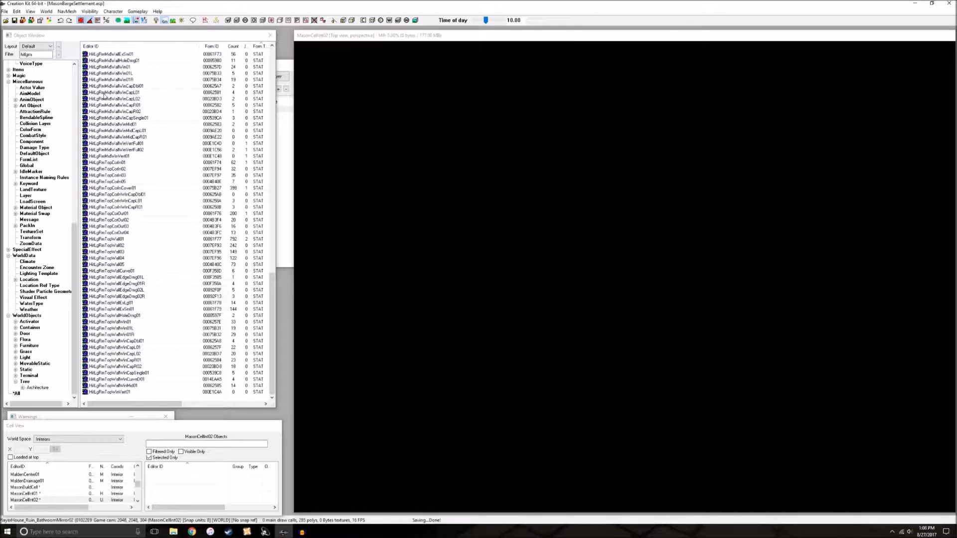
click(142, 131)
scroll(143, 131, up, 20)
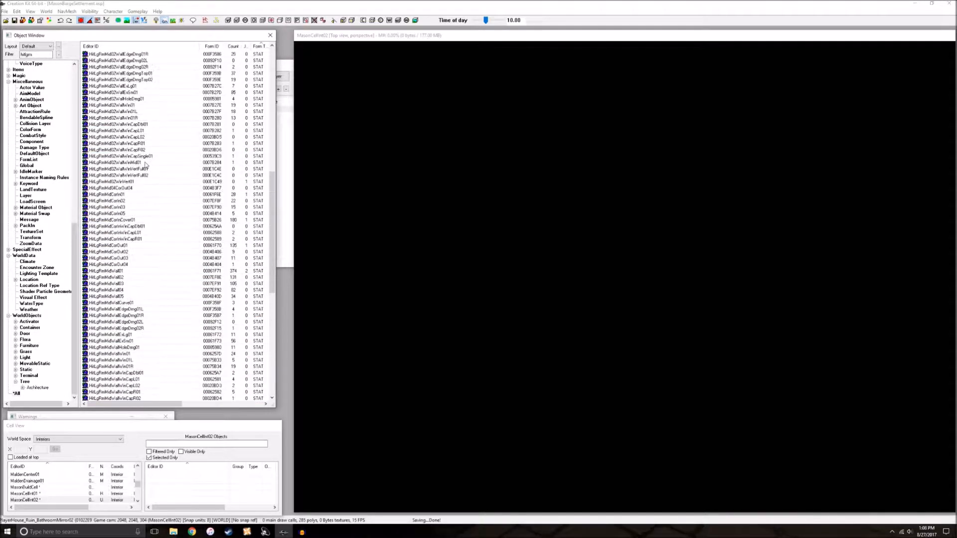
scroll(101, 144, up, 2)
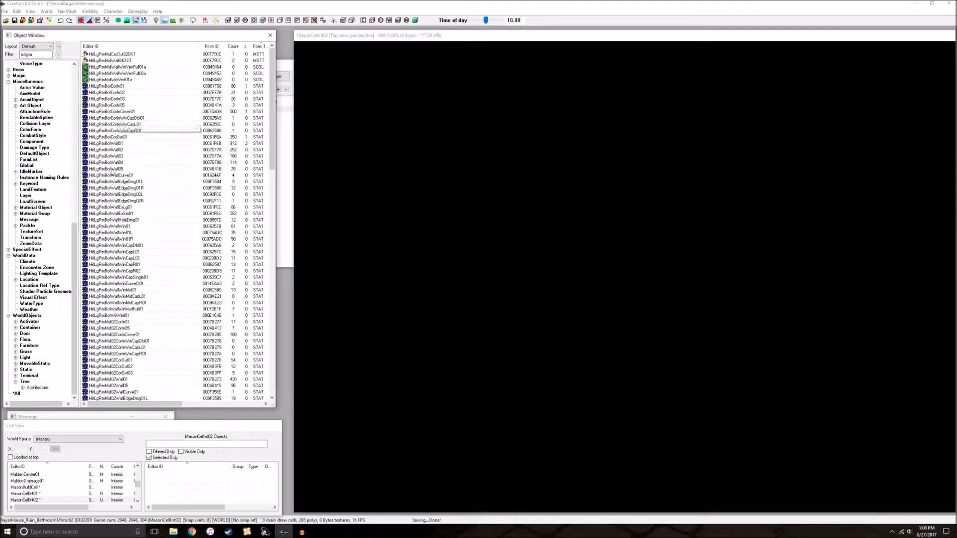
drag(113, 144, 589, 337)
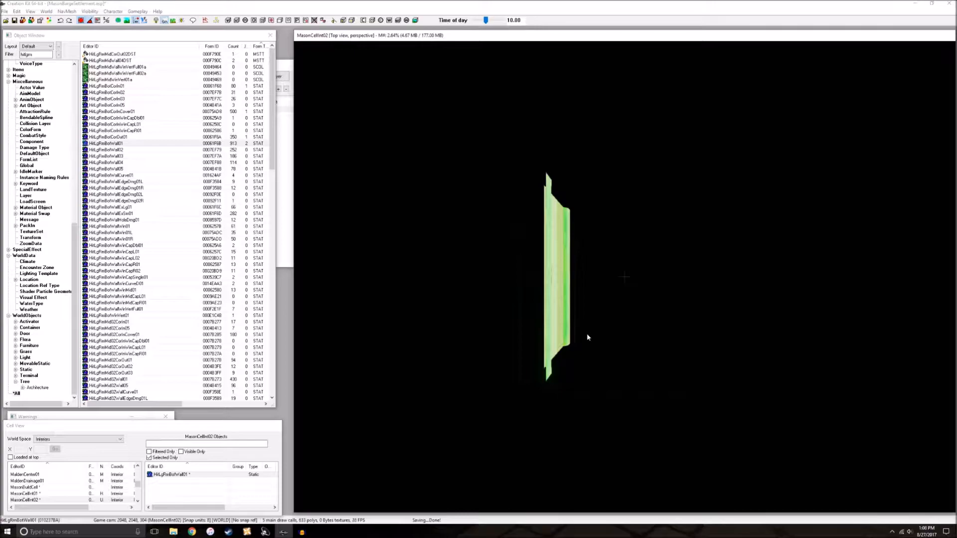
Add a HitLgRmMid02Wall01 middle wall piece to the cell near the bottom wall
shift+middle_drag(571, 287, 532, 273)
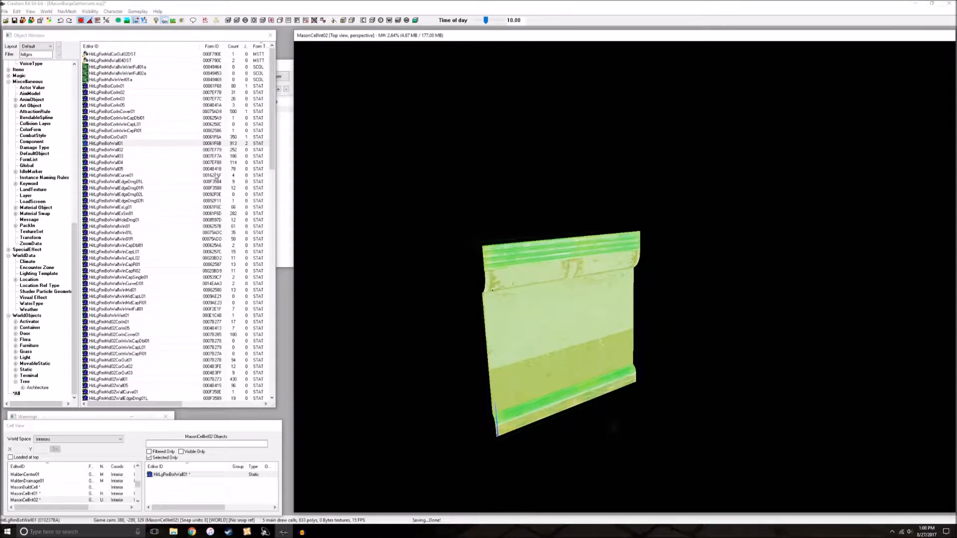
scroll(562, 297, down, 1)
scroll(562, 296, up, 3)
middle_drag(563, 315, 542, 319)
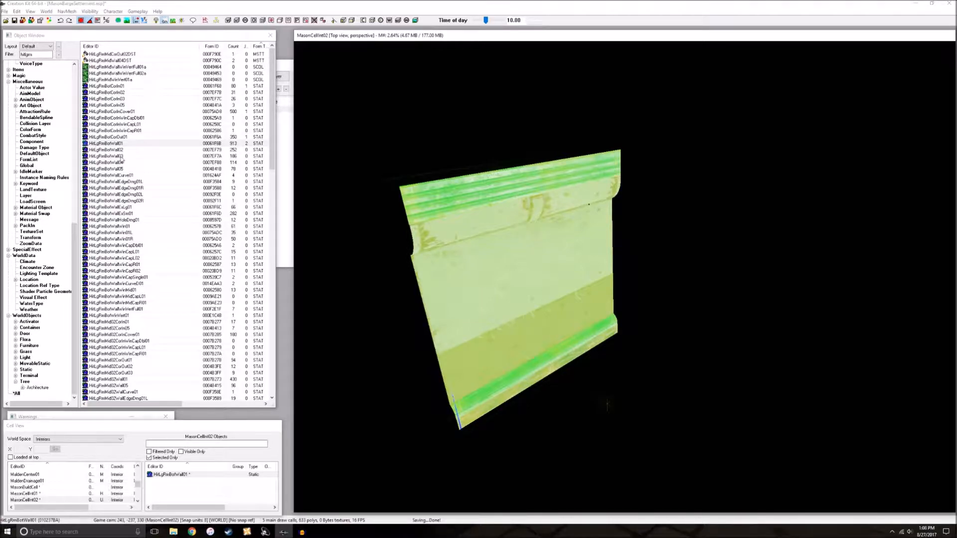
scroll(593, 260, down, 2)
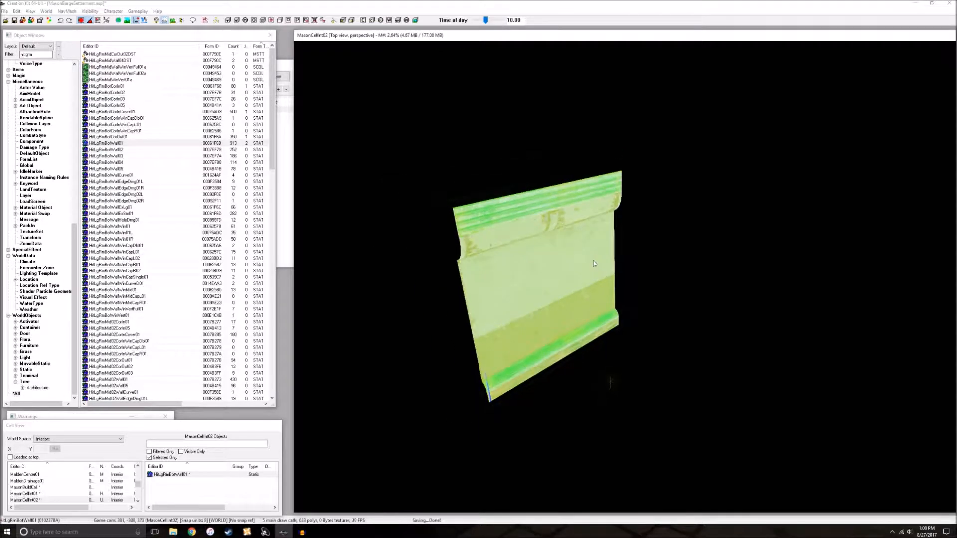
drag(273, 121, 284, 180)
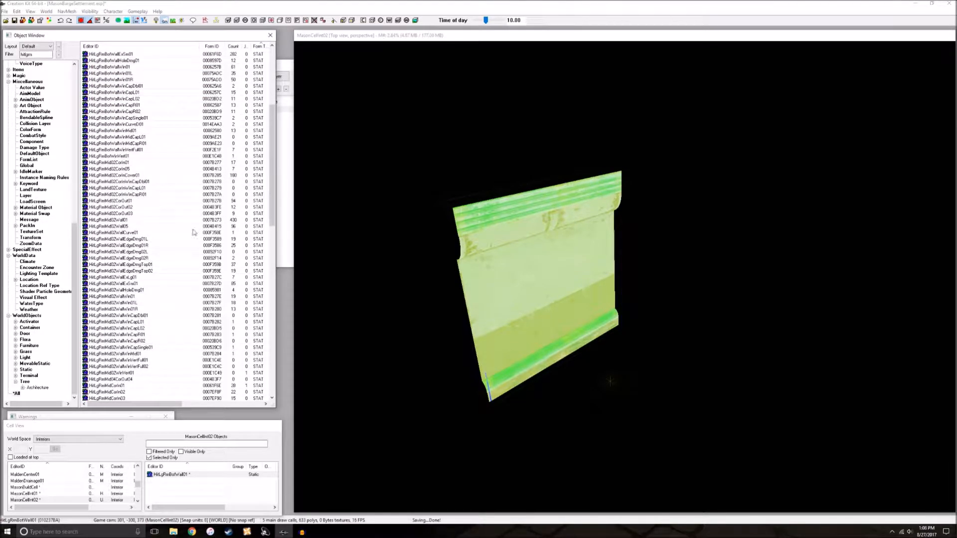
drag(136, 220, 574, 216)
Stack the middle wall piece directly on top of the bottom wall so their edges line up
scroll(574, 216, down, 2)
drag(513, 166, 553, 182)
key(d)
mouse_move(547, 272)
mouse_down()
mouse_move(561, 273)
mouse_move(555, 281)
mouse_up()
drag(594, 238, 507, 272)
key(d)
shift+middle_drag(507, 272, 564, 303)
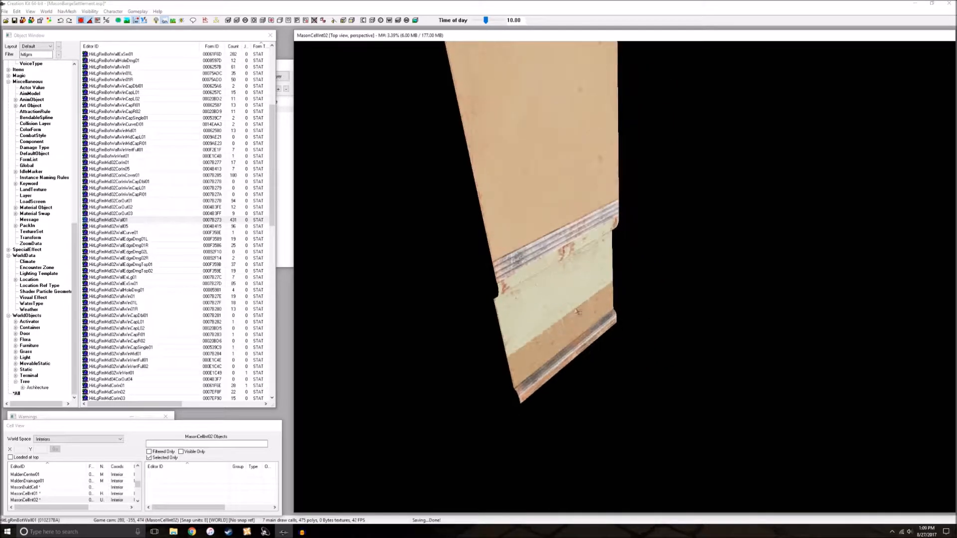
Delete the upper middle wall piece and select the remaining bottom wall
scroll(592, 235, down, 2)
shift+middle_drag(590, 246, 571, 301)
click(585, 264)
key(Delete)
click(560, 331)
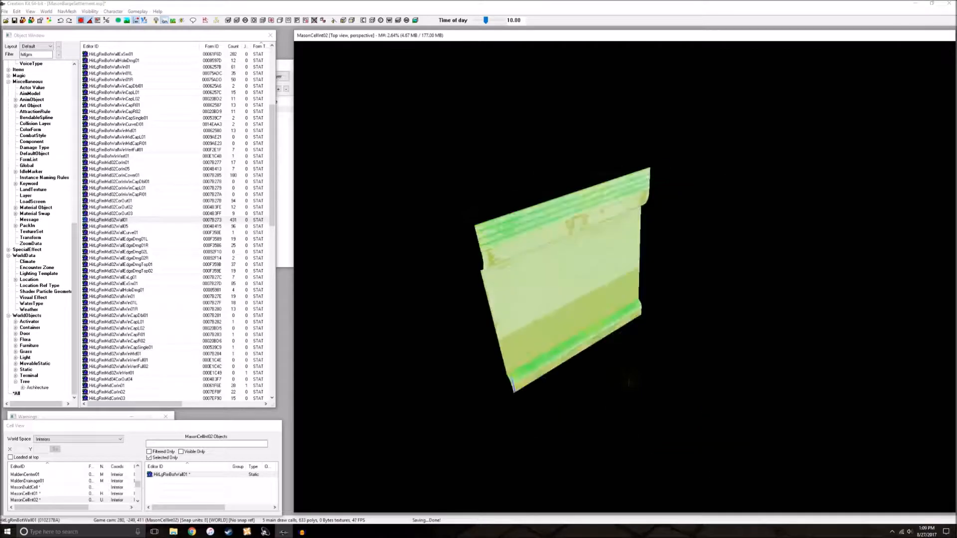
Duplicate the bottom wall and move the copy along the Y axis until it sits flush beside the original
key(d)
shift+middle_drag(545, 253, 608, 289)
click(609, 327)
shift+middle_drag(644, 277, 618, 289)
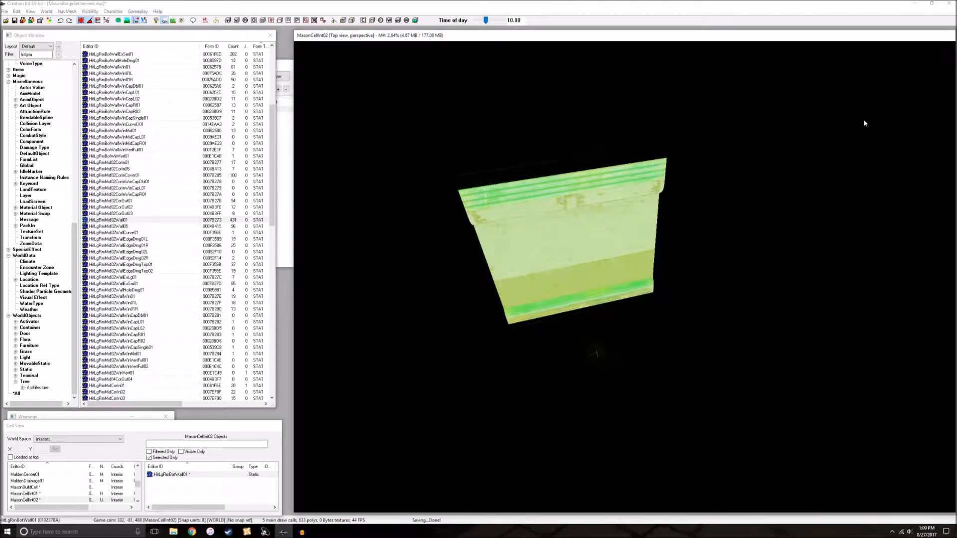
mouse_move(600, 233)
right_down()
mouse_move(657, 233)
mouse_move(600, 234)
right_up()
shift+middle_drag(714, 247, 703, 250)
scroll(713, 246, up, 2)
scroll(713, 245, down, 2)
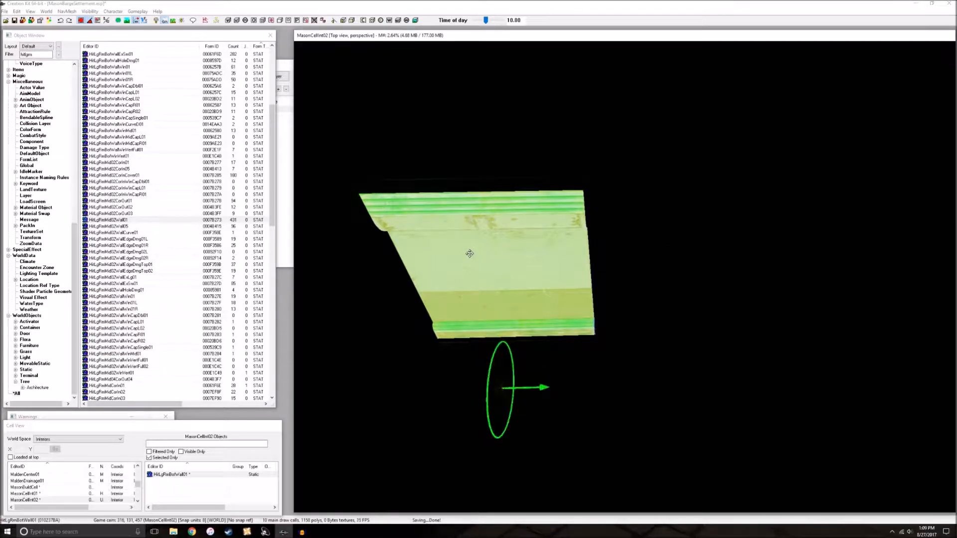
key(ctrl+d)
drag(456, 257, 647, 254)
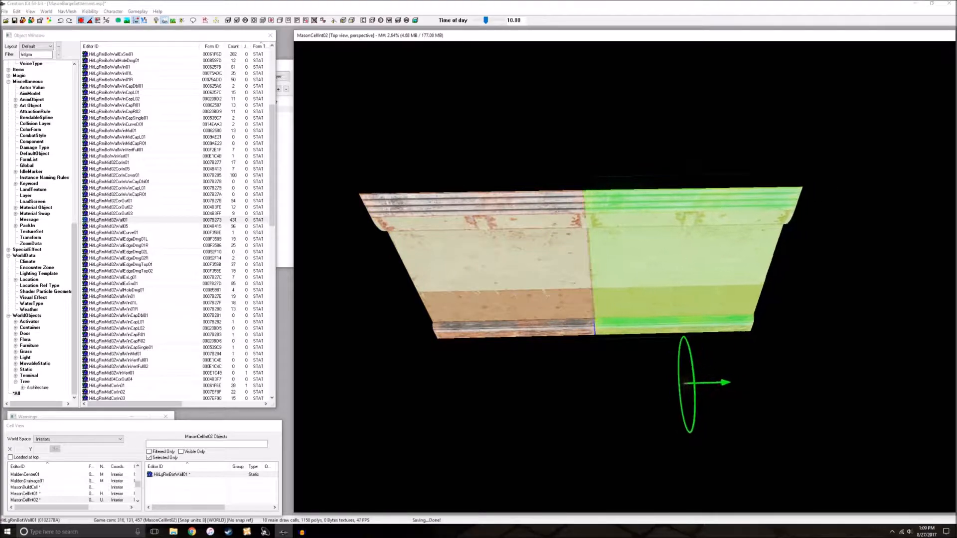
key(y)
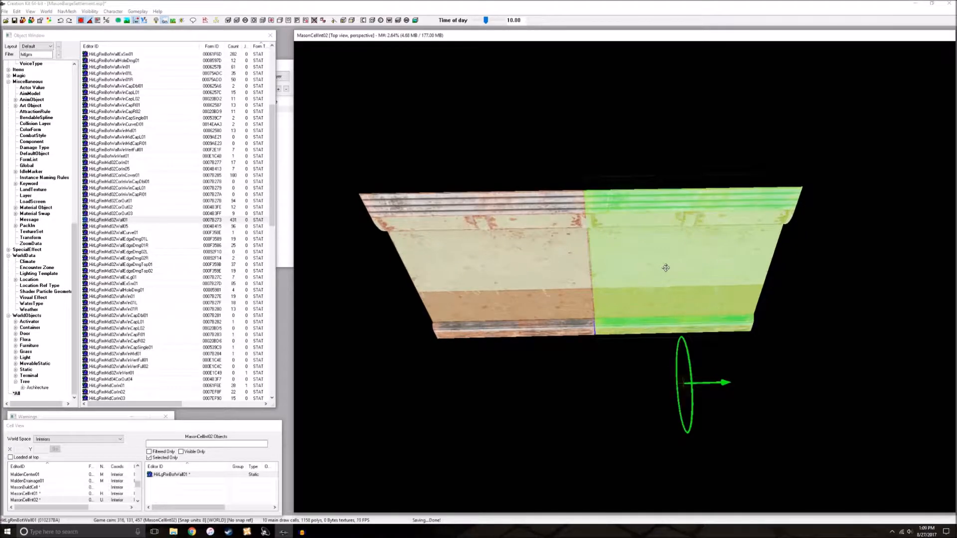
Place a HitLgRmMid02CorIn01 inner corner piece near the end of the two-wall row
scroll(646, 252, up, 1)
key(d)
shift+middle_drag(647, 253, 609, 245)
click(623, 243)
scroll(629, 260, down, 1)
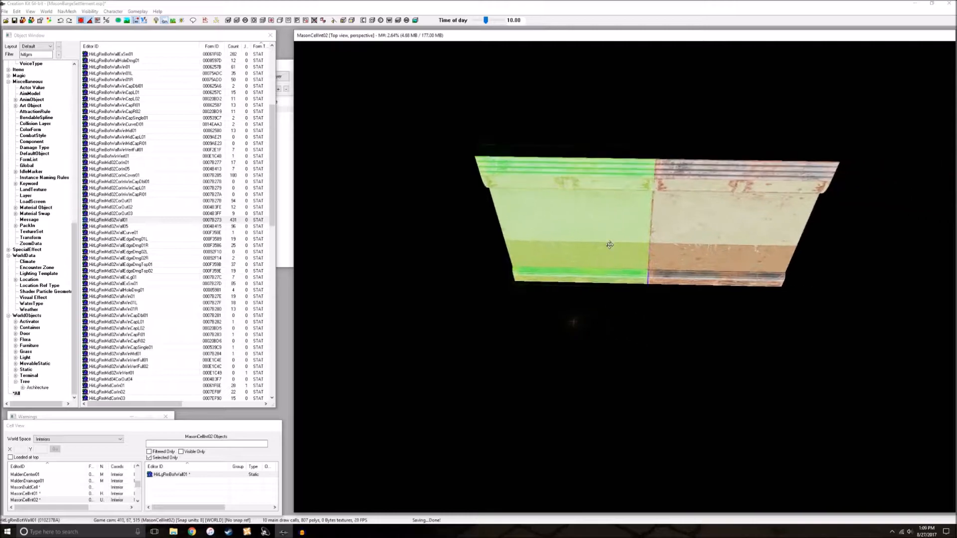
drag(144, 164, 521, 252)
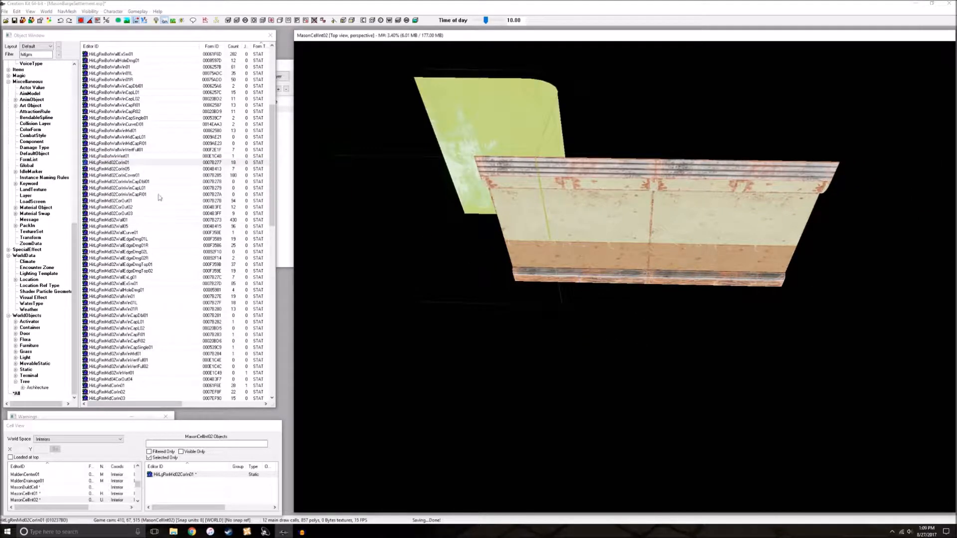
Move the inner corner piece out in front of the end of the wall row
click(128, 201)
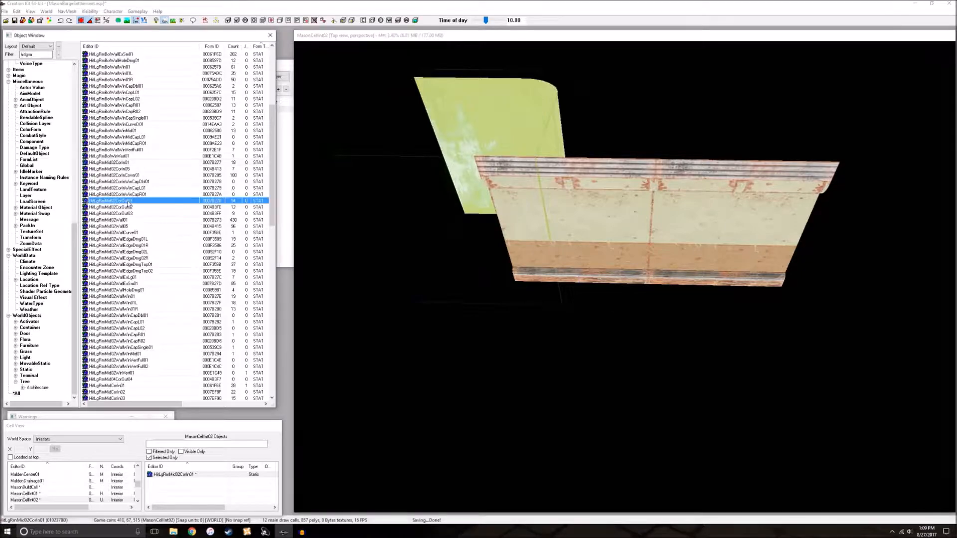
click(474, 119)
drag(523, 127, 414, 186)
shift+middle_drag(415, 186, 164, 219)
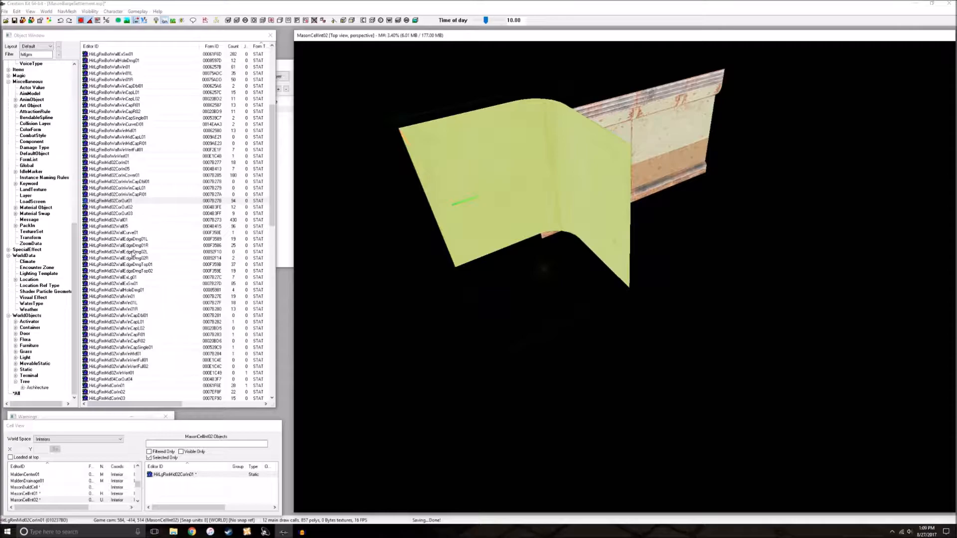
Place a HitLgRmMid02CorOut01 outer corner piece and fit it against the free edge of the inner corner
drag(132, 202, 594, 292)
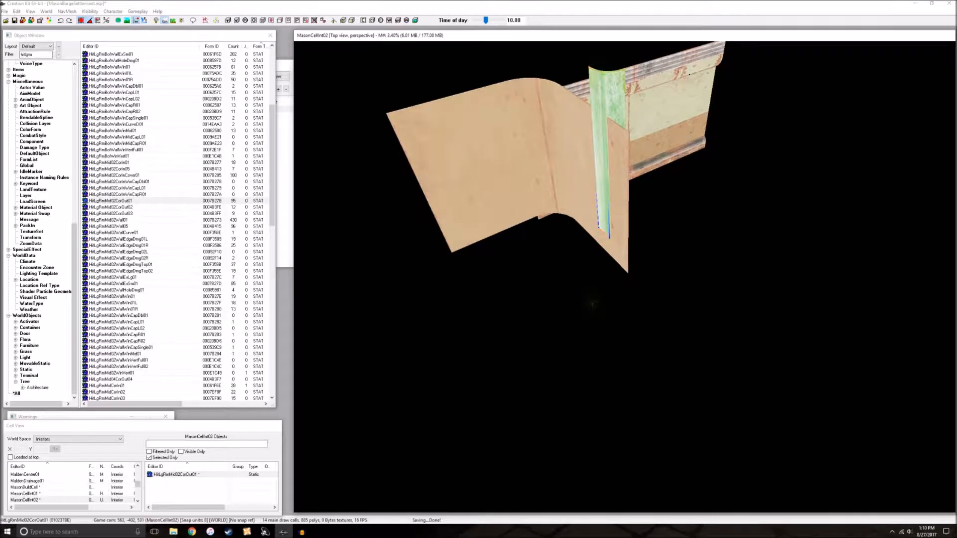
drag(593, 305, 621, 350)
click(668, 238)
key(shift)
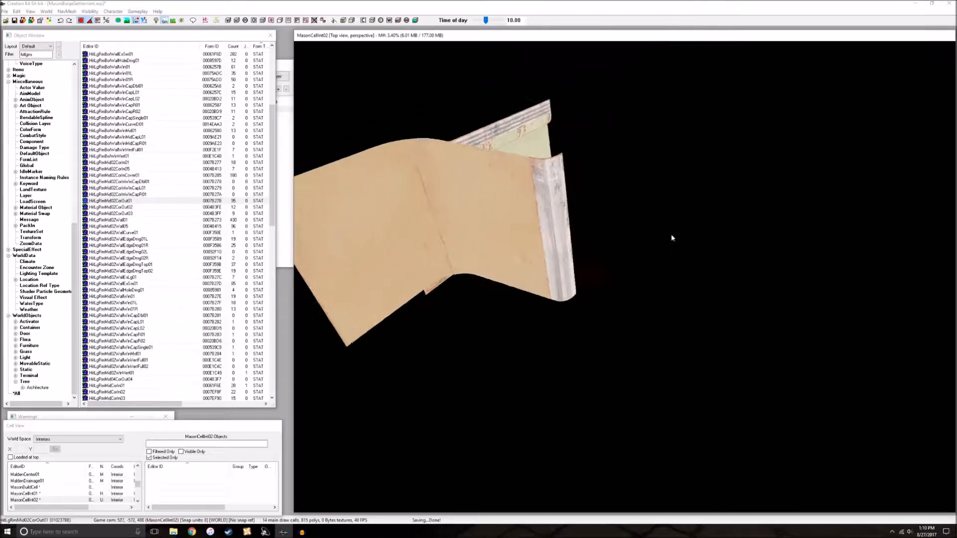
click(647, 240)
key(shift)
key(shift)
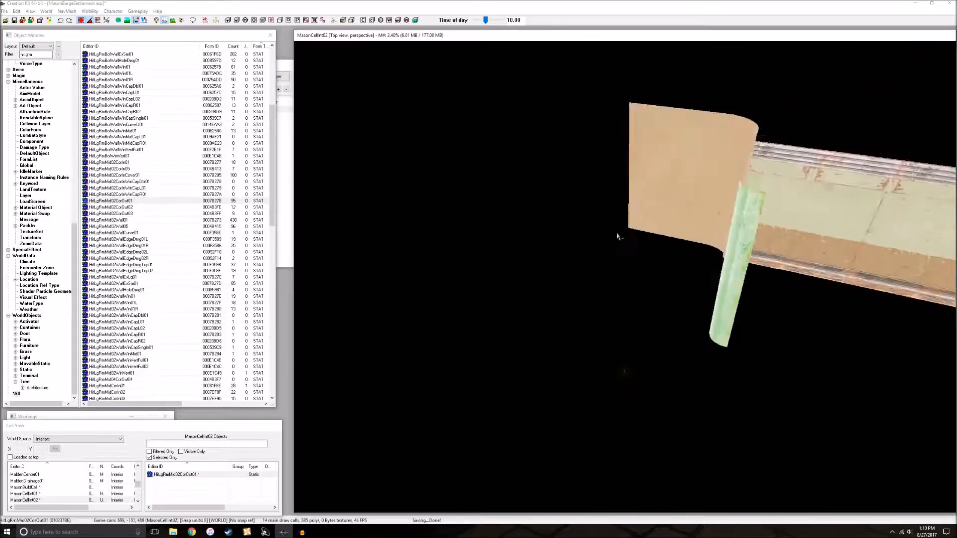
Select the outer corner piece and delete it
key(shift)
click(629, 192)
shift+middle_drag(650, 210, 639, 247)
click(637, 235)
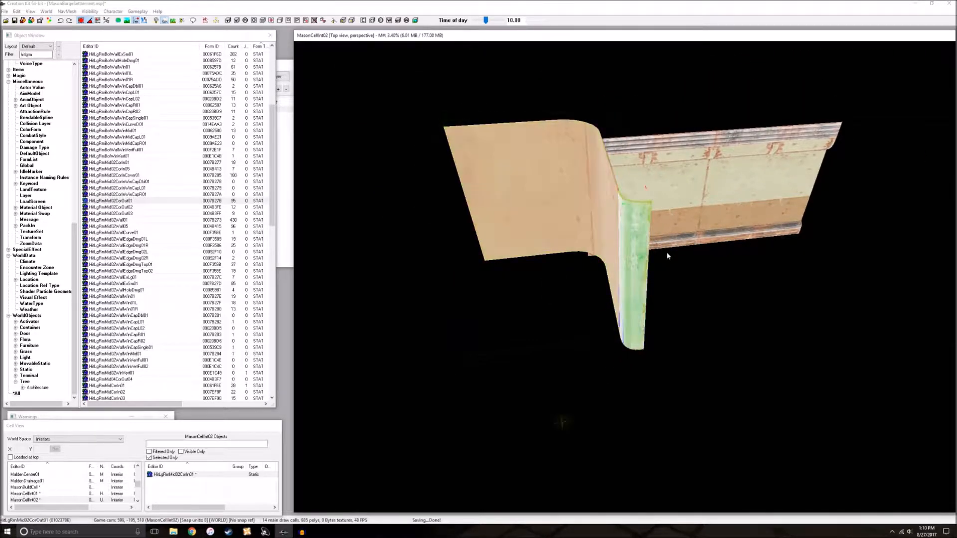
key(Delete)
Rotate the inner corner piece to turn it toward the wall row and shift it beside the end wall
click(577, 198)
right_drag(576, 199, 623, 200)
right_drag(498, 197, 537, 196)
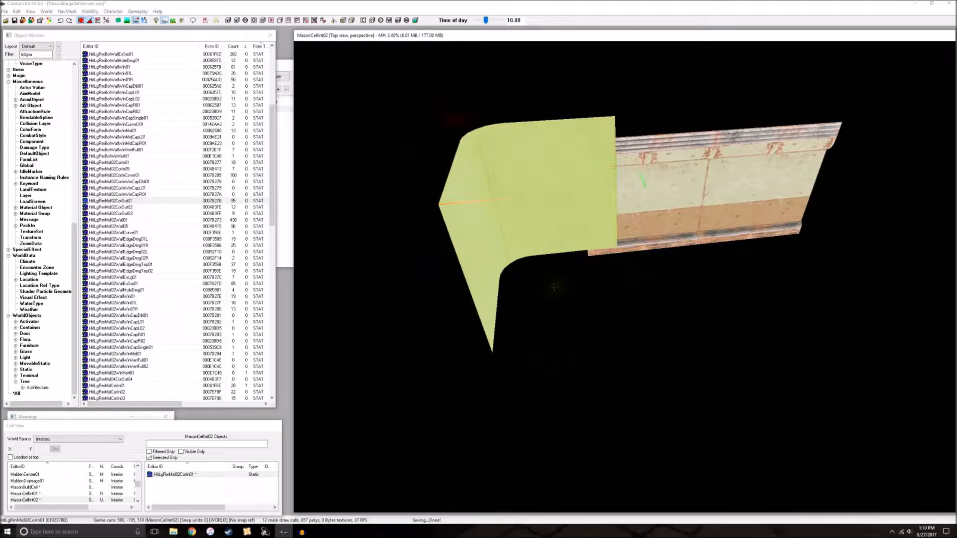
key(shift)
drag(573, 198, 588, 200)
right_drag(601, 199, 598, 179)
shift+middle_drag(598, 179, 573, 192)
scroll(573, 191, up, 2)
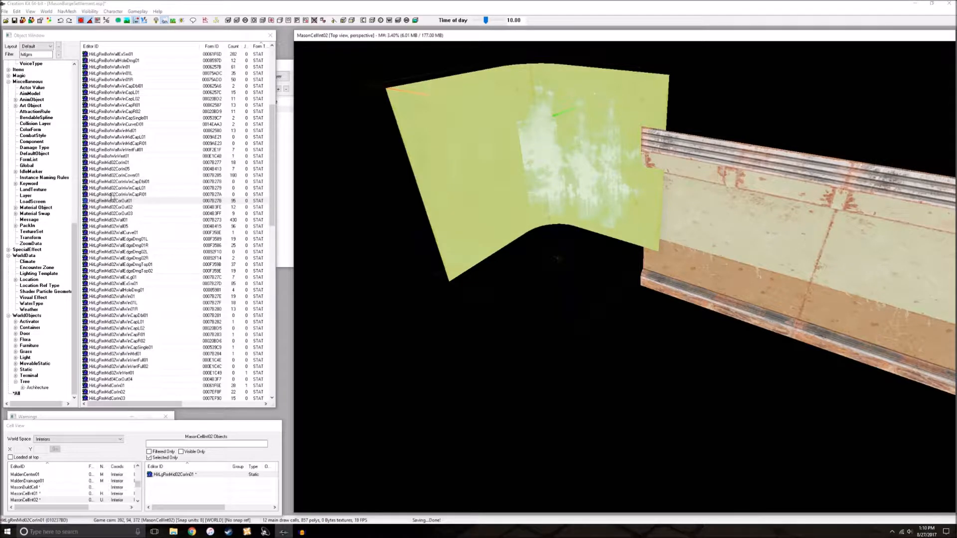
scroll(160, 238, up, 8)
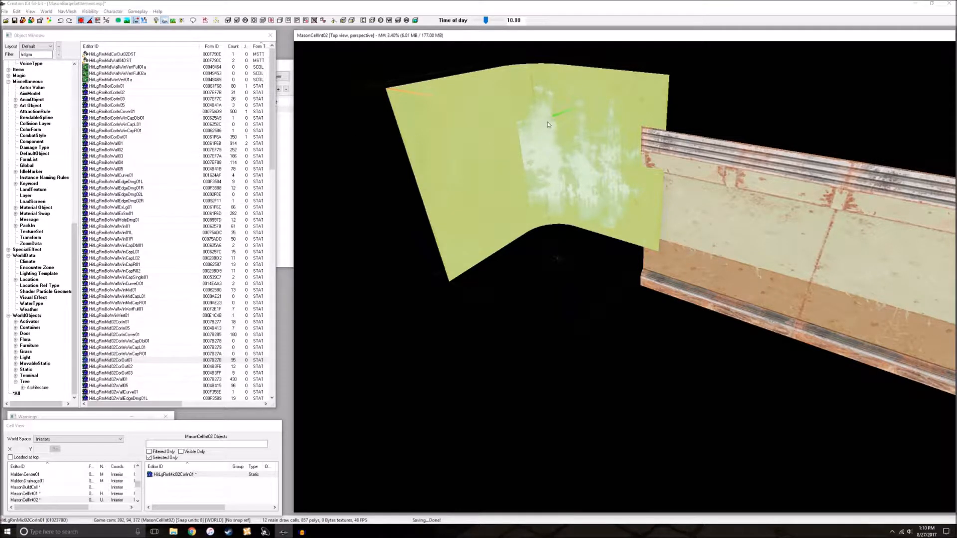
Delete the Mid02 inner corner, place a HitLgRmBotCorIn01 corner instead, and fit it against the end of the wall row
key(Delete)
drag(120, 87, 572, 306)
key(z)
drag(631, 170, 590, 163)
shift+middle_drag(589, 162, 649, 189)
key(d)
scroll(617, 170, up, 3)
click(548, 189)
scroll(649, 190, down, 3)
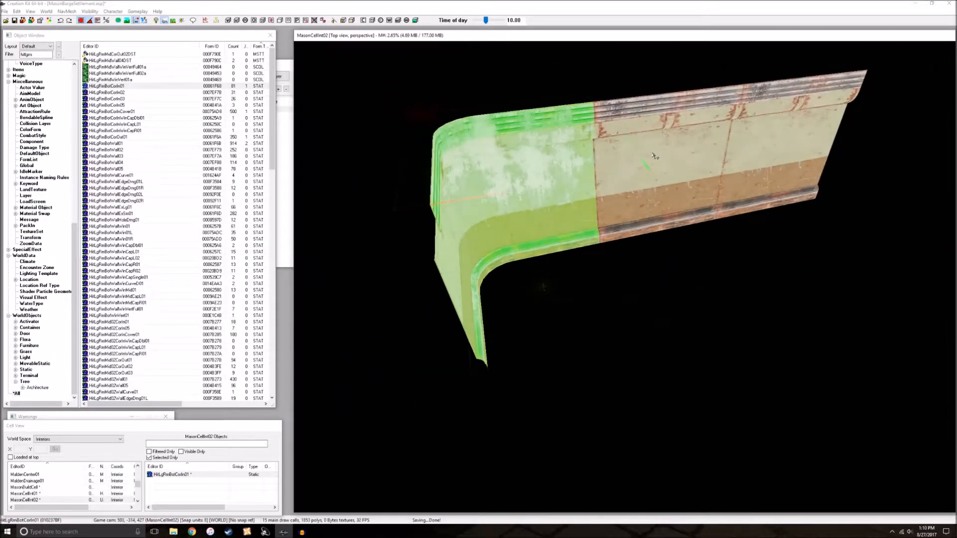
Select the inner corner together with both wall pieces to check the row as one group
ctrl+click(626, 132)
drag(626, 133, 662, 132)
key(ctrl+z)
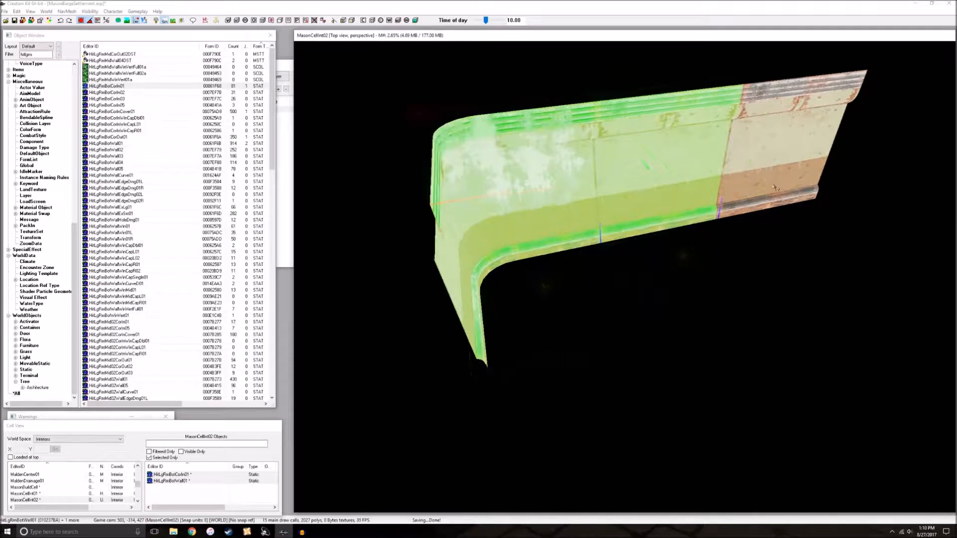
ctrl+click(773, 186)
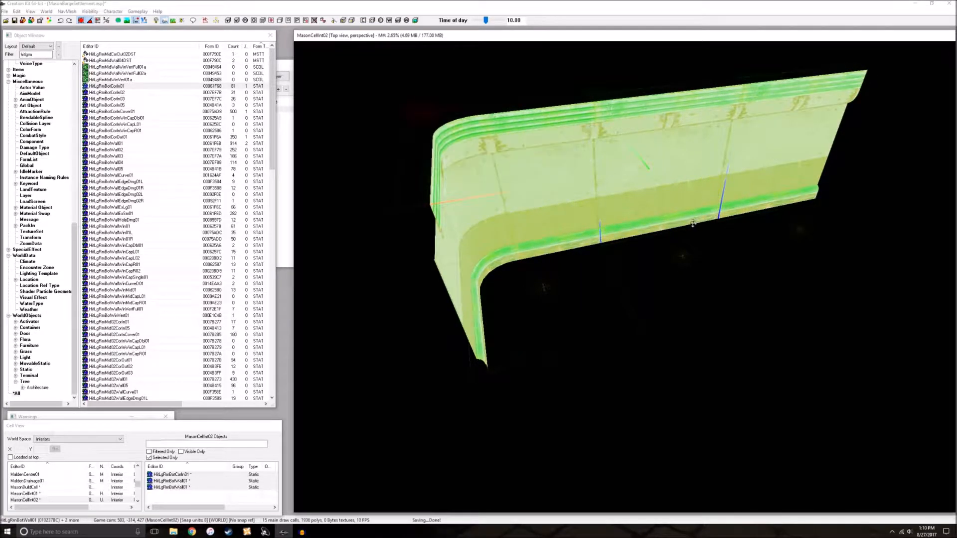
scroll(706, 174, up, 2)
key(d)
scroll(697, 210, down, 2)
mouse_move(698, 209)
shift+middle_down()
mouse_move(692, 169)
mouse_move(690, 217)
shift+middle_up()
Examine the joints between the inner corner and the adjoining wall pieces from several angles
click(639, 176)
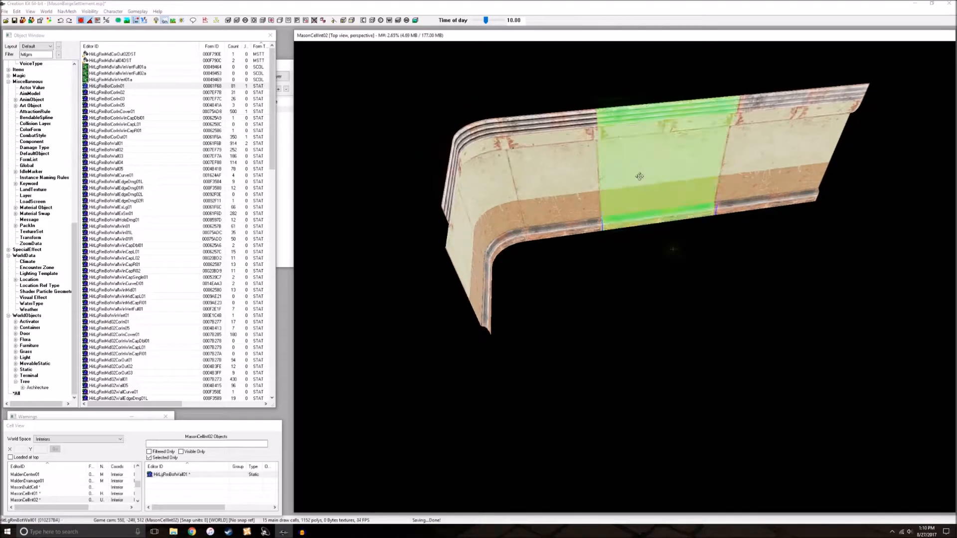
scroll(639, 177, up, 2)
scroll(639, 177, down, 1)
key(d)
shift+middle_drag(639, 177, 654, 264)
scroll(607, 204, down, 2)
scroll(615, 216, up, 2)
scroll(654, 264, up, 1)
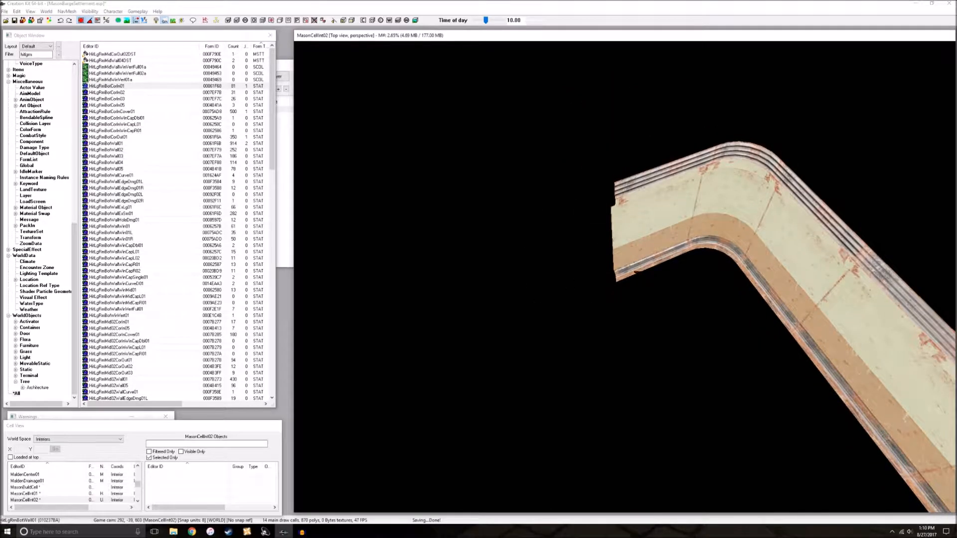
scroll(663, 229, up, 2)
click(666, 224)
key(d)
scroll(668, 217, down, 2)
scroll(655, 203, up, 1)
shift+middle_drag(668, 214, 625, 275)
Duplicate a wall piece, turn it perpendicular to the row, and snap it to the free end of the inner corner
click(761, 292)
right_drag(632, 312, 625, 275)
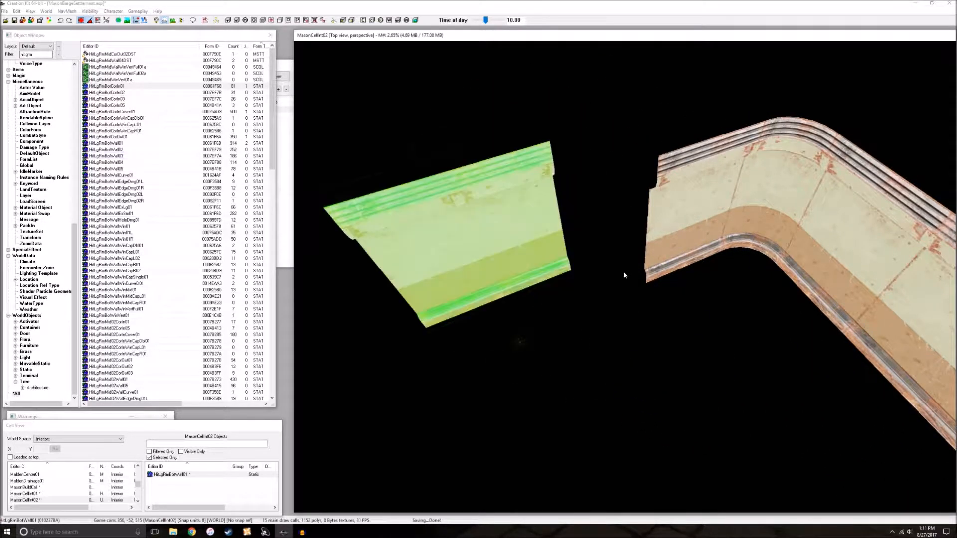
drag(502, 202, 595, 212)
shift+middle_drag(601, 233, 593, 213)
scroll(594, 232, up, 2)
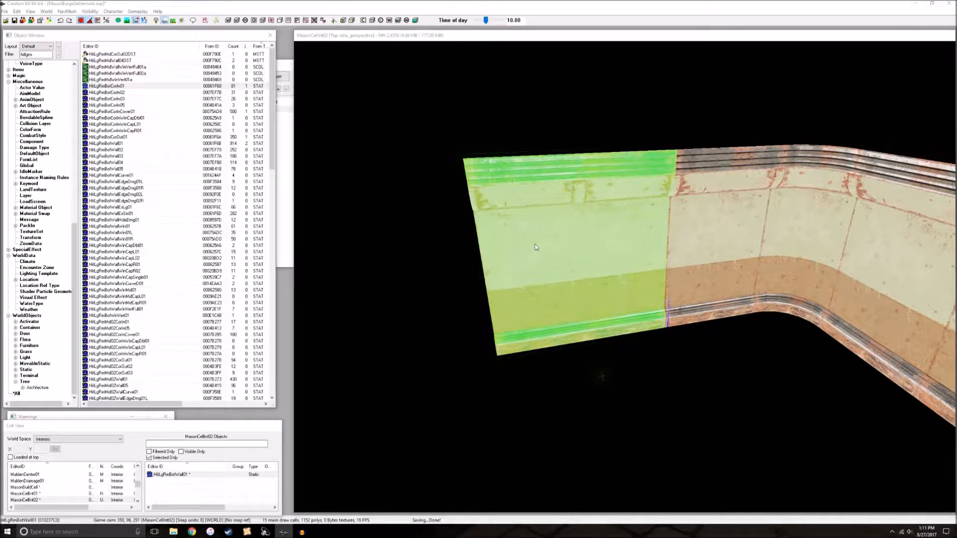
Replace the selected HitLgRmBotWall01 piece with the HitLgRmBotWallExSm01 doorway wall using Search & Replace on the selection only
key(ctrl+f)
drag(54, 19, 304, 74)
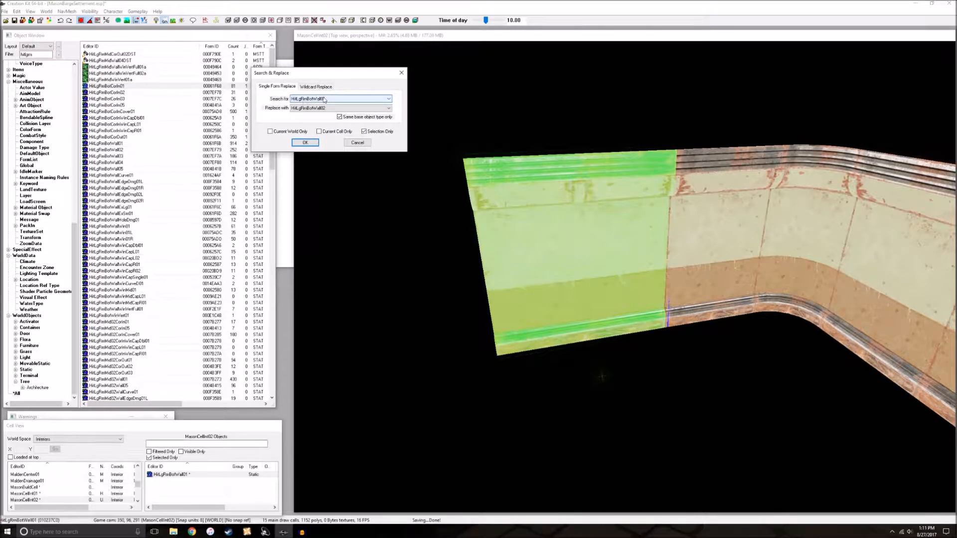
click(307, 109)
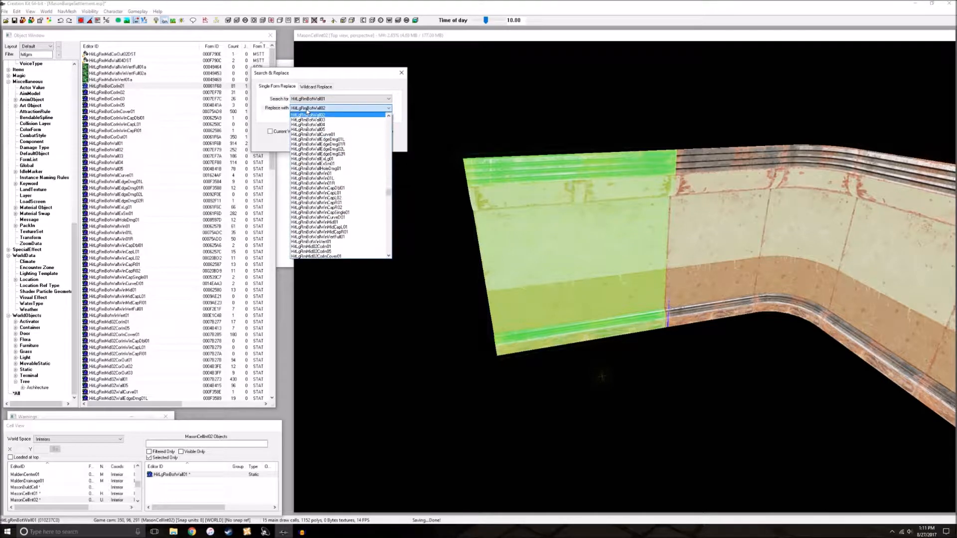
click(342, 164)
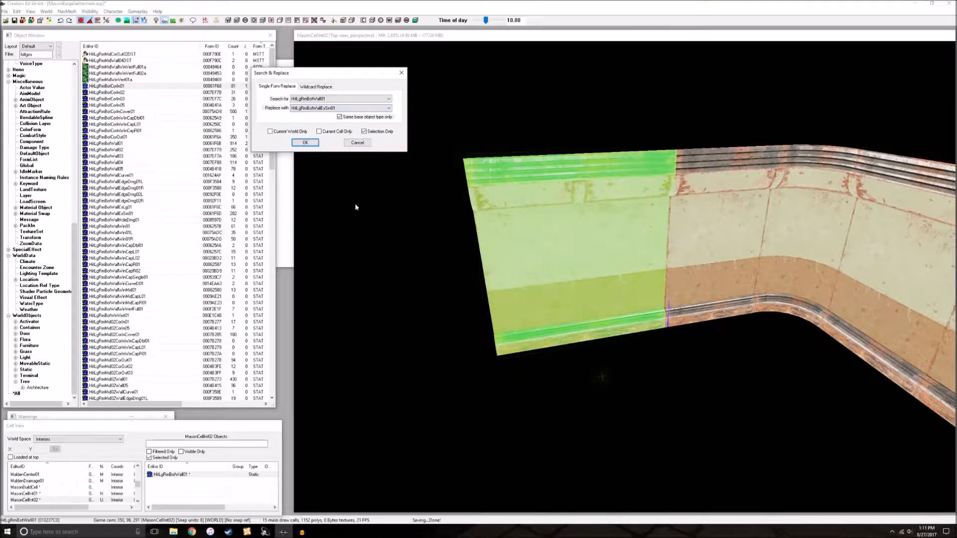
click(300, 143)
click(503, 272)
mouse_move(523, 242)
shift+middle_down()
mouse_move(468, 287)
mouse_move(525, 253)
mouse_move(515, 243)
mouse_move(531, 256)
shift+middle_up()
scroll(518, 255, up, 3)
scroll(518, 252, up, 1)
scroll(515, 244, down, 3)
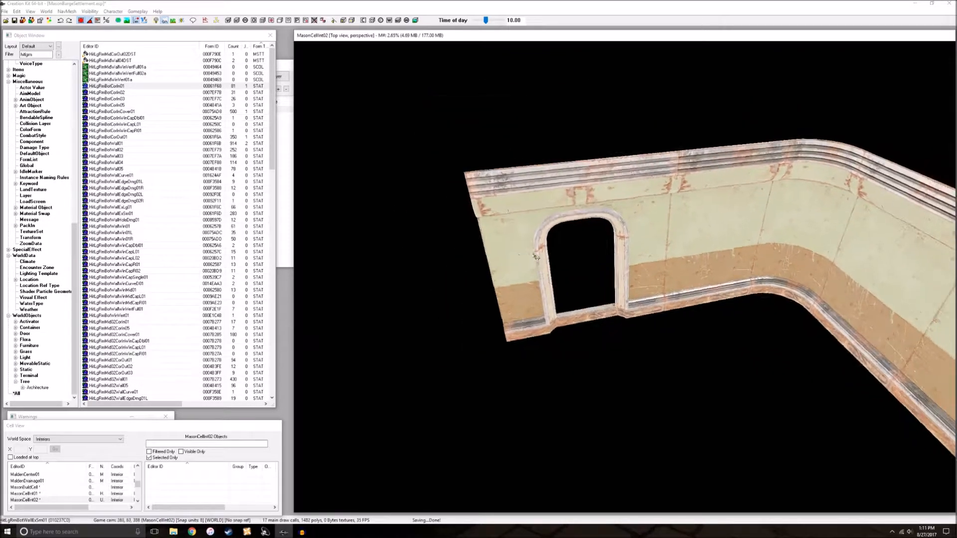
Duplicate the inner corner and rotate the copy so it faces the open end of the doorway wall
scroll(707, 254, down, 4)
shift+middle_drag(732, 256, 752, 247)
scroll(714, 256, up, 2)
scroll(715, 259, up, 2)
click(746, 252)
scroll(745, 251, down, 1)
scroll(775, 219, down, 1)
scroll(775, 219, up, 1)
scroll(813, 263, down, 2)
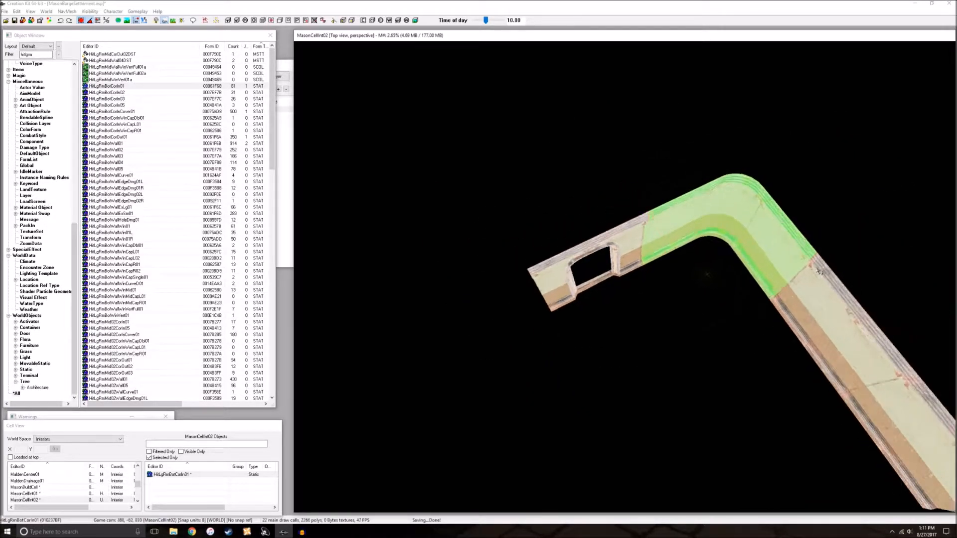
scroll(819, 272, up, 2)
key(ctrl+d)
drag(707, 183, 435, 383)
right_drag(435, 383, 569, 351)
shift+middle_drag(569, 352, 534, 331)
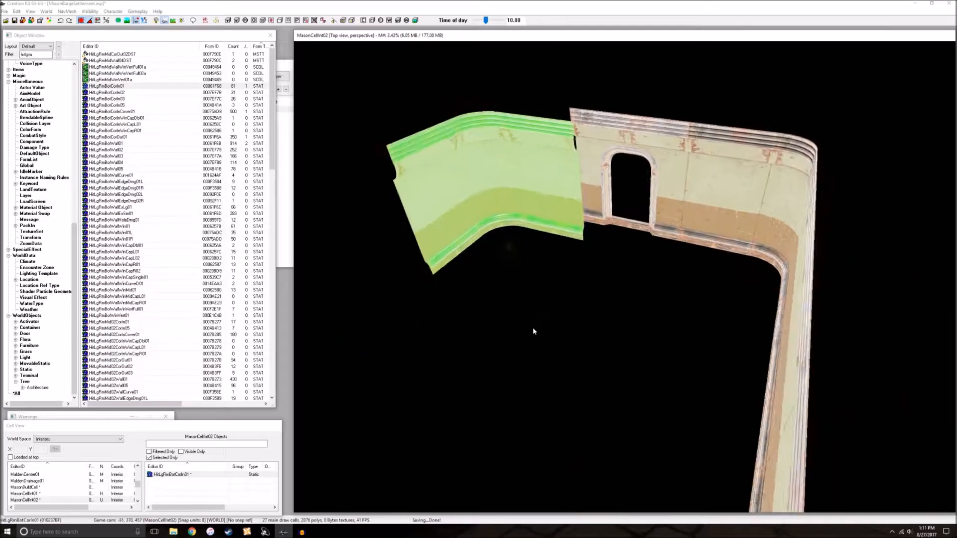
Snap the duplicated inner corner against the free edge of the doorway wall
scroll(534, 331, up, 2)
scroll(541, 348, down, 1)
scroll(541, 354, up, 3)
scroll(540, 362, down, 2)
drag(580, 249, 602, 279)
scroll(603, 279, down, 3)
key(d)
Duplicate the two straight side wall pieces and rotate the copies to face the opposite side of the room
shift+middle_drag(602, 278, 684, 175)
scroll(648, 284, down, 3)
click(672, 193)
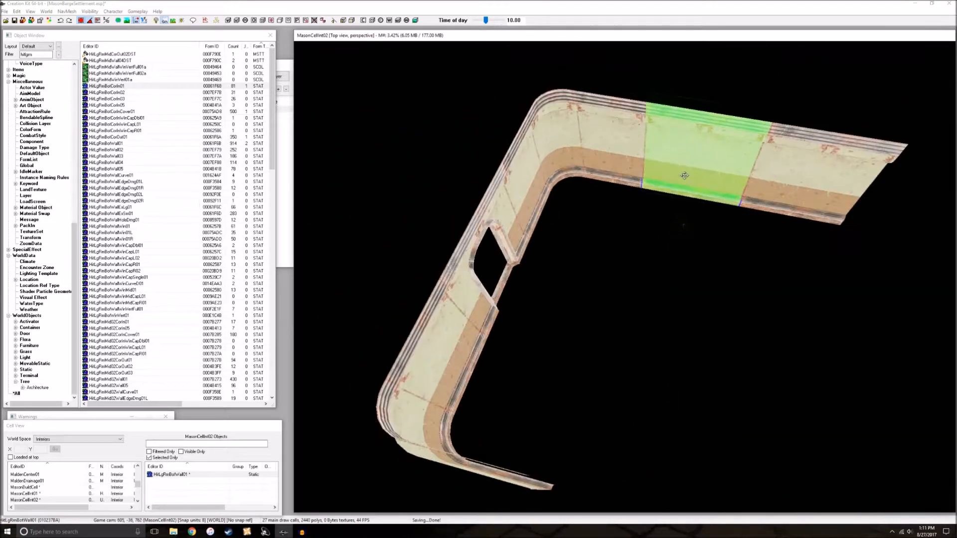
scroll(684, 175, down, 1)
shift+middle_drag(815, 201, 704, 181)
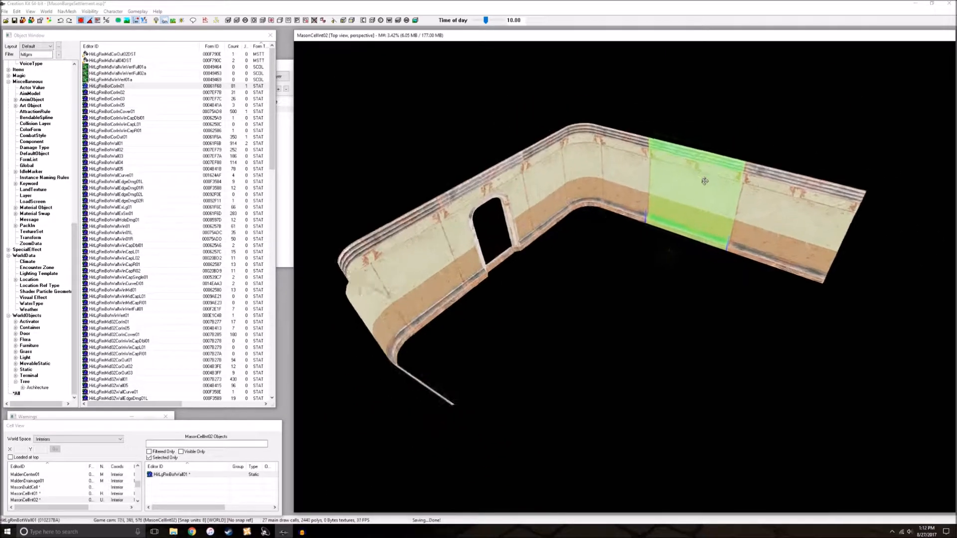
scroll(704, 181, up, 1)
ctrl+click(785, 206)
key(ctrl+d)
right_drag(785, 205, 697, 165)
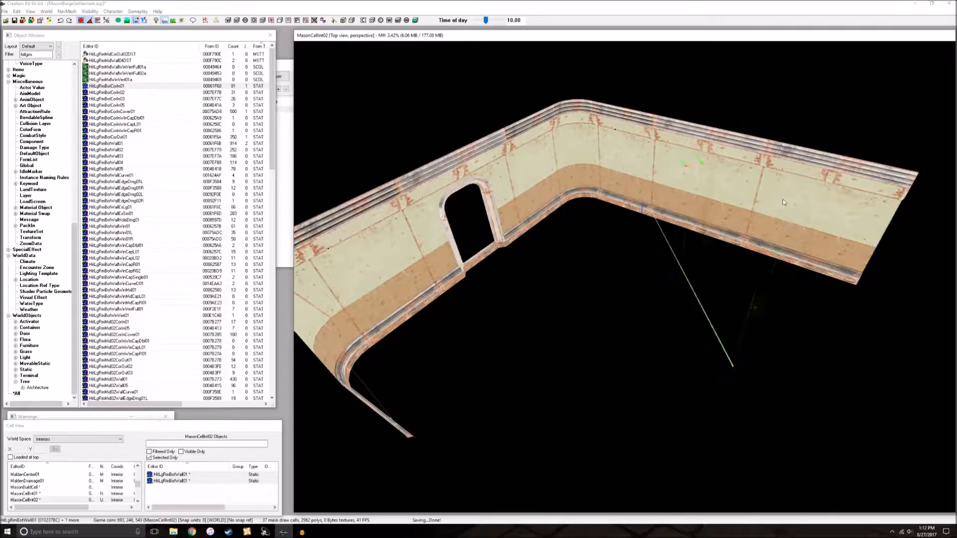
shift+middle_drag(781, 169, 662, 227)
scroll(663, 226, up, 1)
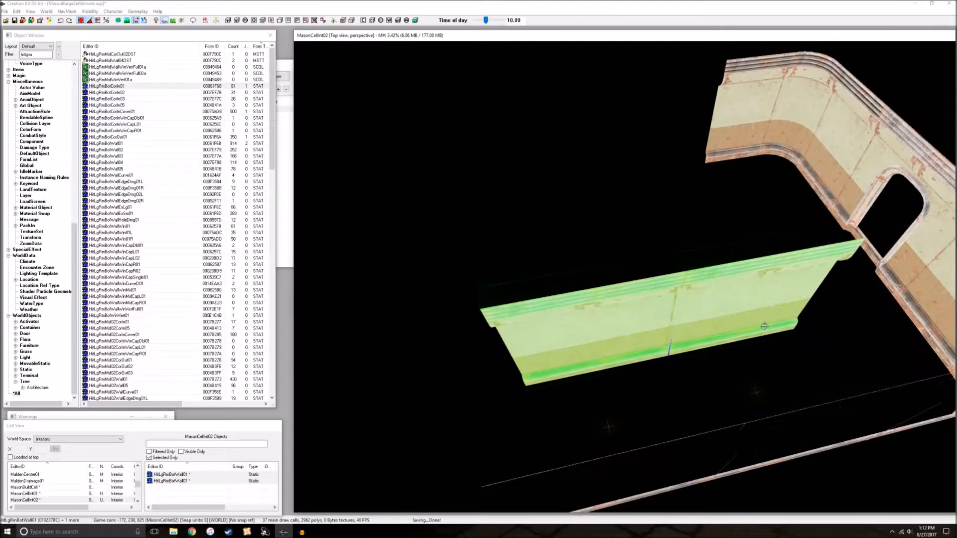
Move the duplicated wall pair across the room and snap it to the open end of the second inner corner
drag(663, 299, 592, 147)
drag(545, 238, 566, 207)
scroll(693, 152, up, 1)
middle_drag(693, 152, 691, 178)
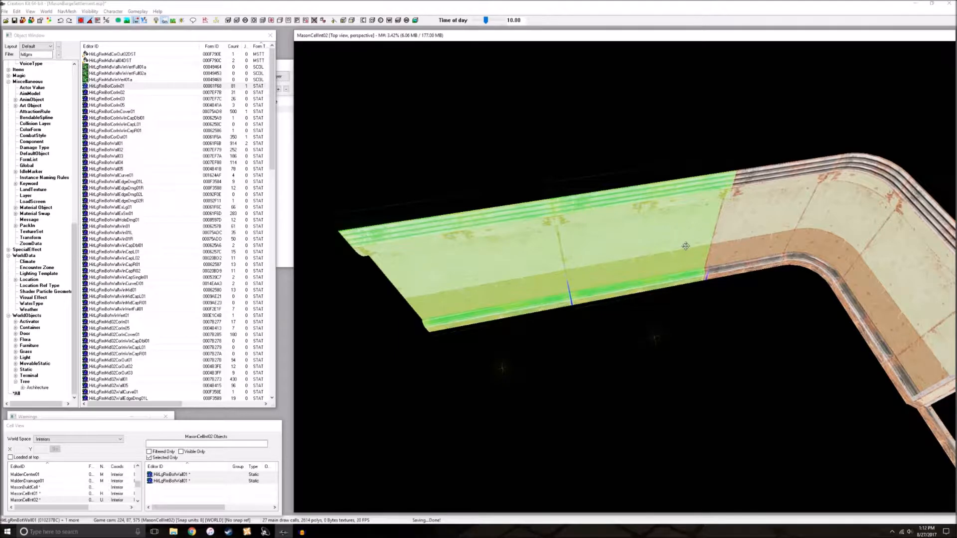
key(d)
scroll(685, 246, down, 3)
Examine the U-shaped room layout from above and from inside, comparing the two side walls
shift+middle_drag(685, 246, 724, 334)
click(715, 351)
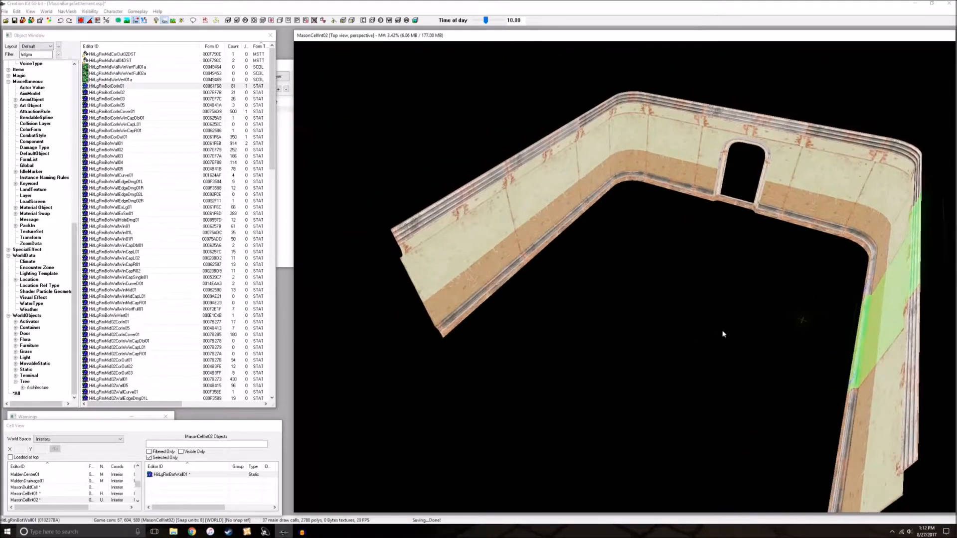
shift+middle_drag(595, 331, 605, 339)
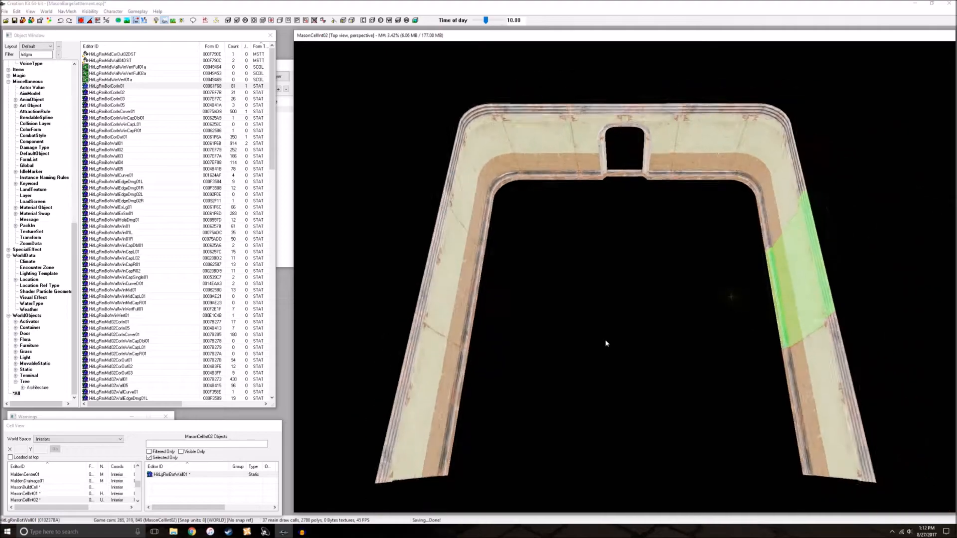
scroll(605, 339, up, 2)
scroll(578, 336, down, 3)
scroll(576, 335, up, 4)
mouse_move(573, 332)
shift+middle_down()
mouse_move(567, 328)
mouse_move(572, 340)
shift+middle_up()
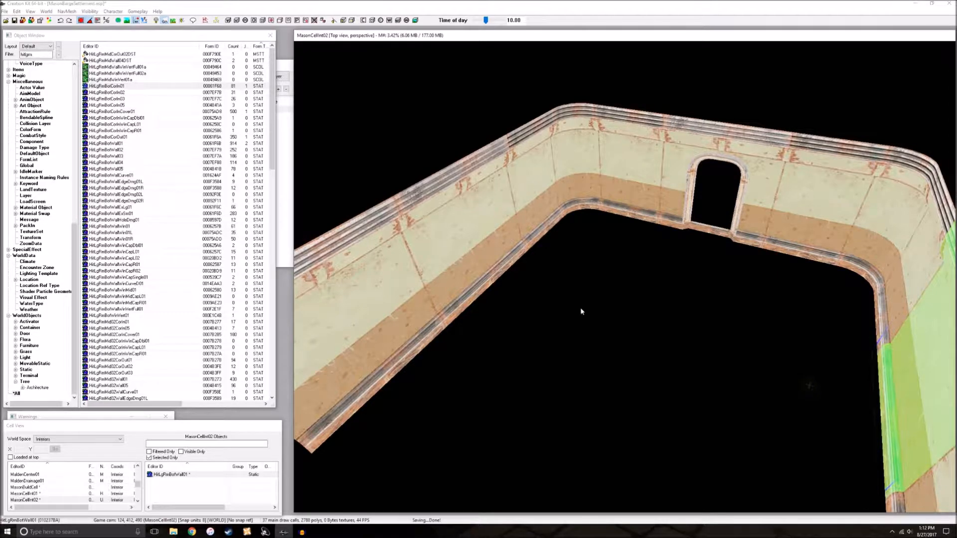
shift+middle_drag(667, 303, 813, 302)
scroll(773, 334, down, 3)
shift+middle_drag(772, 334, 755, 351)
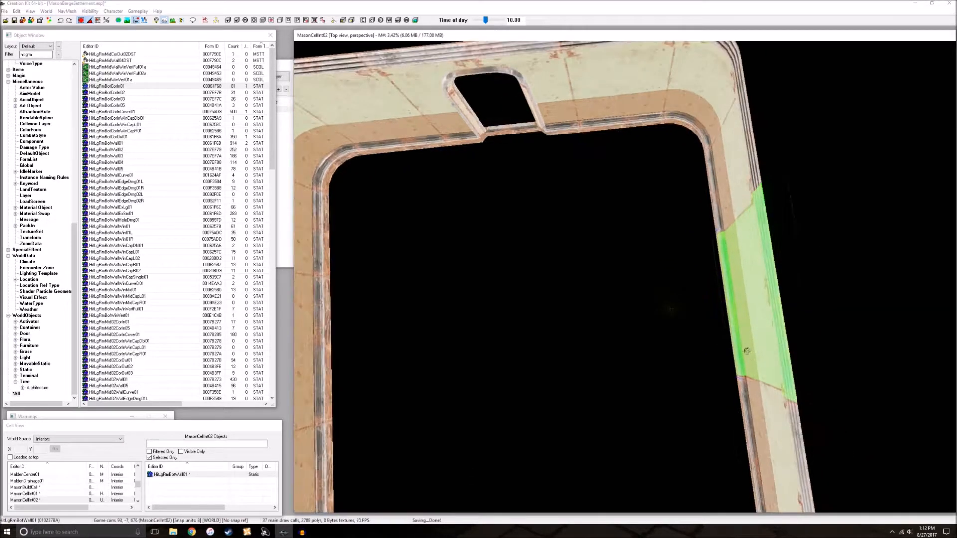
mouse_move(530, 281)
shift+middle_down()
mouse_move(555, 280)
mouse_move(539, 281)
shift+middle_up()
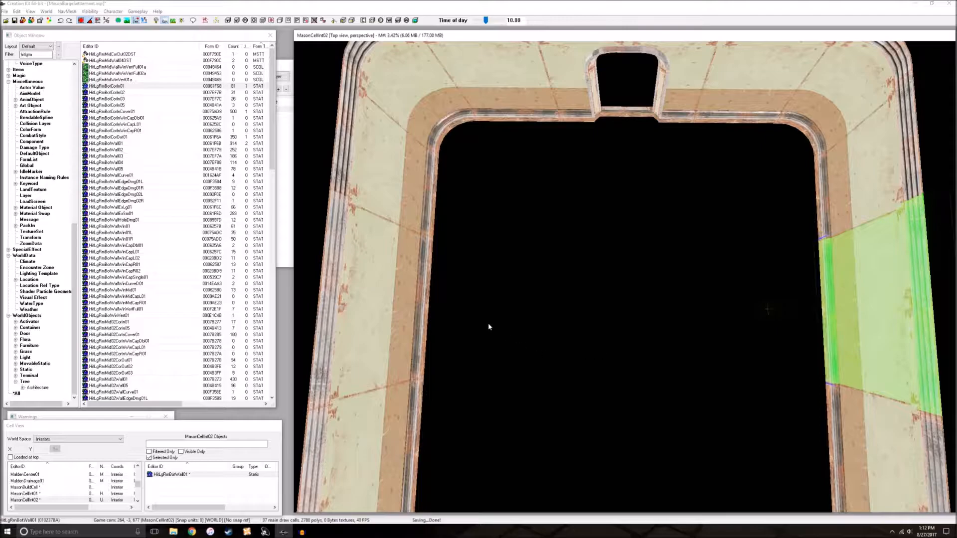
Duplicate the two wall pieces of one side row and turn the copies perpendicular to it as a dividing wall
scroll(829, 343, down, 2)
mouse_move(829, 343)
middle_down()
mouse_move(819, 317)
mouse_move(832, 330)
middle_up()
scroll(832, 330, up, 2)
click(717, 224)
click(767, 216)
key(shift)
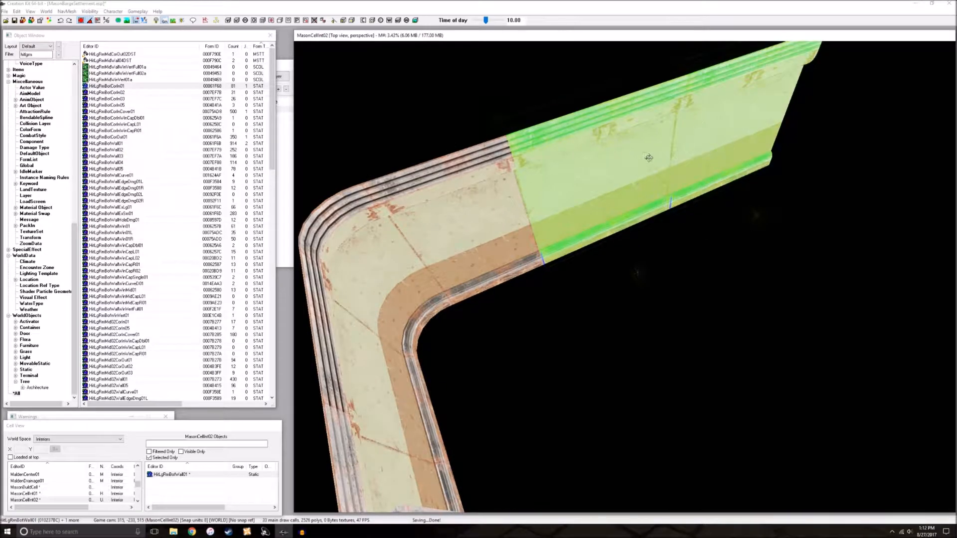
right_drag(719, 162, 768, 162)
drag(790, 189, 720, 299)
key(shift)
key(shift)
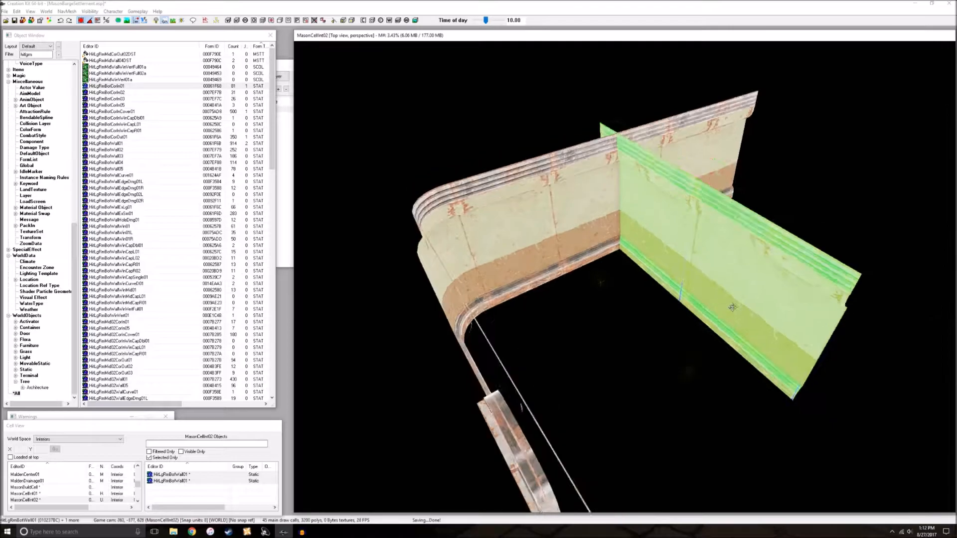
Shift the perpendicular wall pair along the side wall and check its position across the room
scroll(712, 271, up, 3)
scroll(711, 270, down, 1)
drag(711, 270, 665, 252)
scroll(665, 252, down, 5)
key(shift)
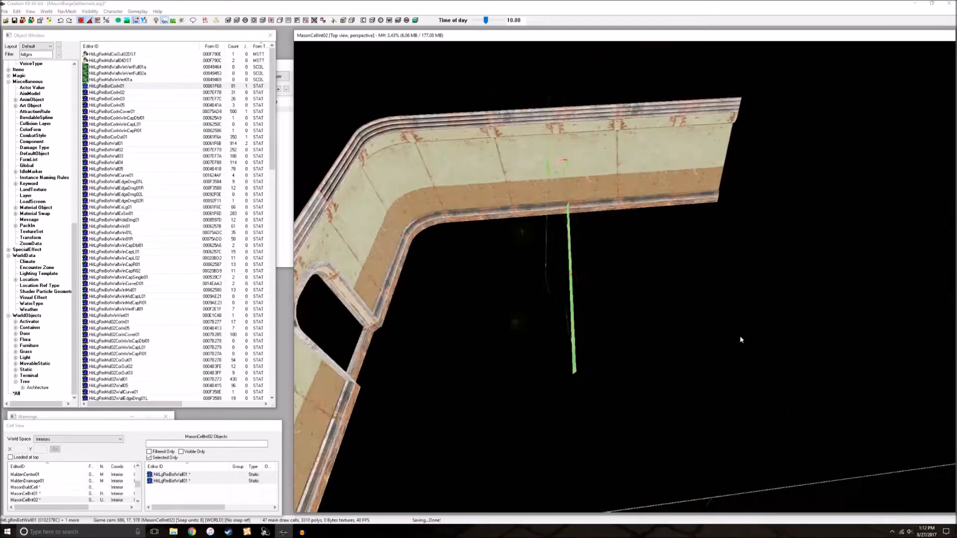
key(shift)
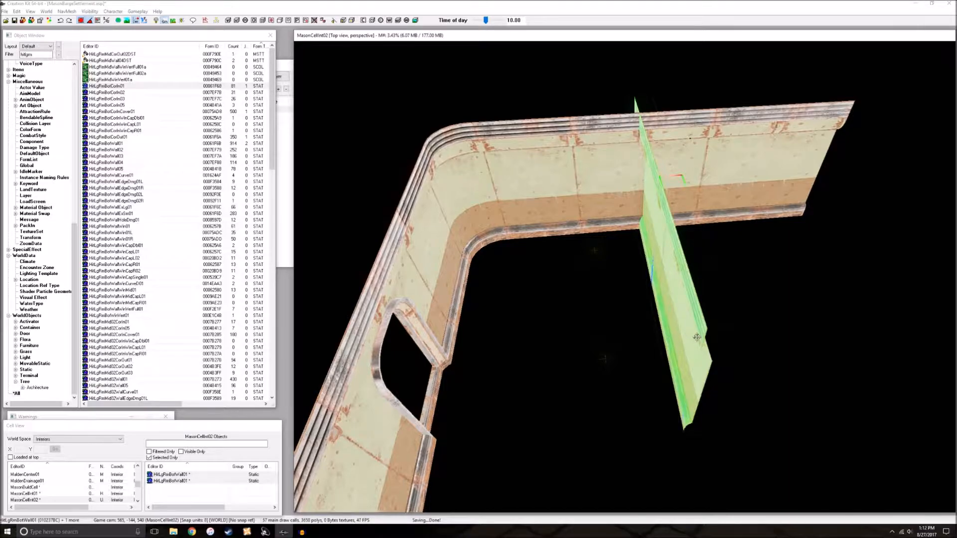
key(shift)
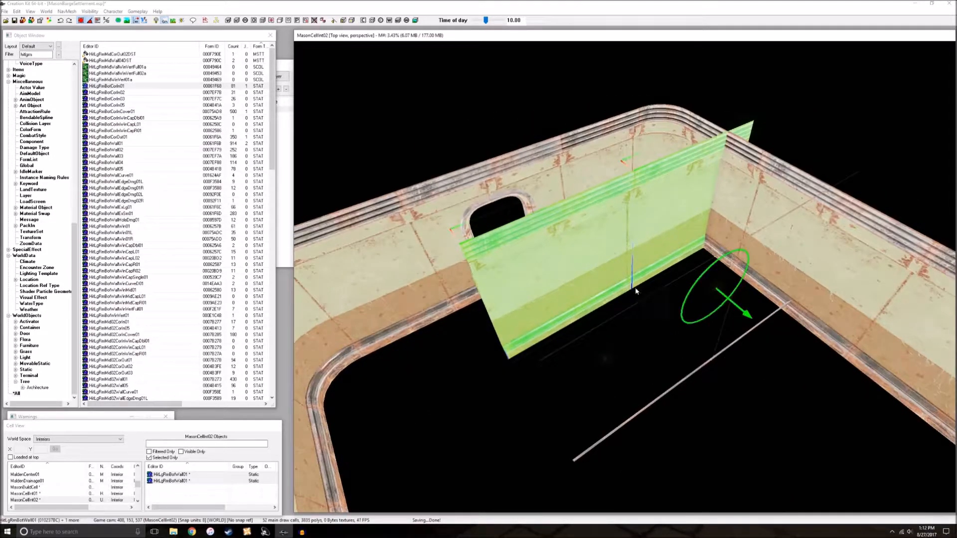
Move the dividing wall pair farther from the doorway wall and undo the last small nudge
drag(592, 266, 691, 356)
key(shift)
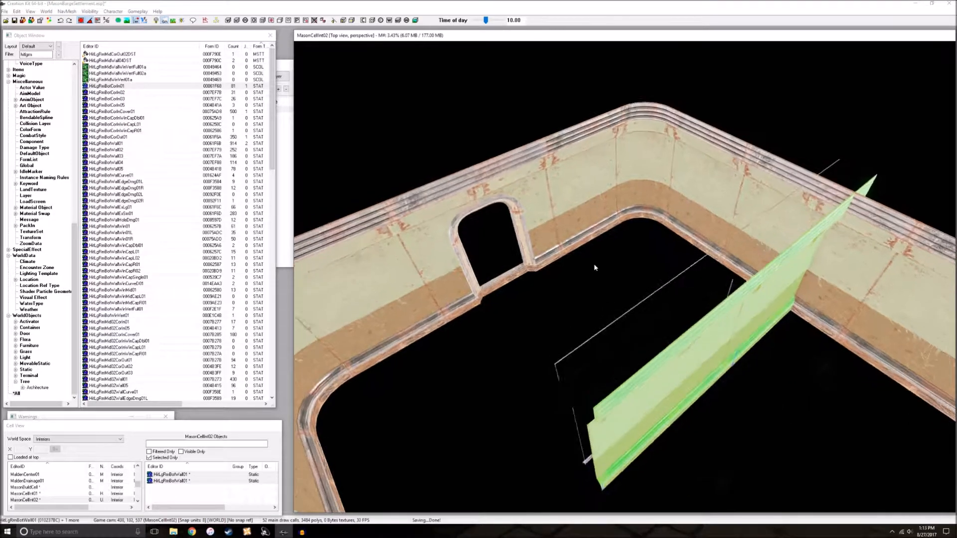
drag(673, 392, 686, 393)
key(ctrl+z)
scroll(687, 382, down, 2)
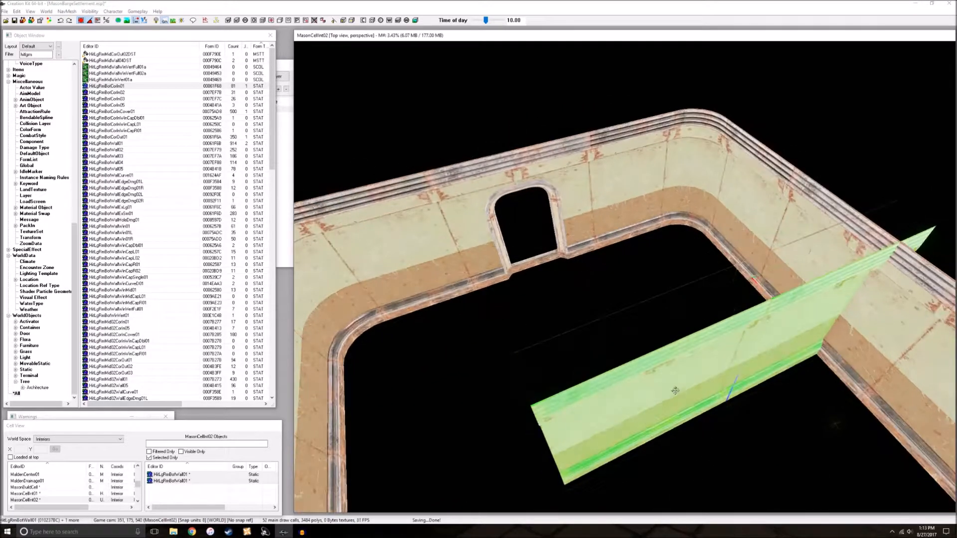
key(shift)
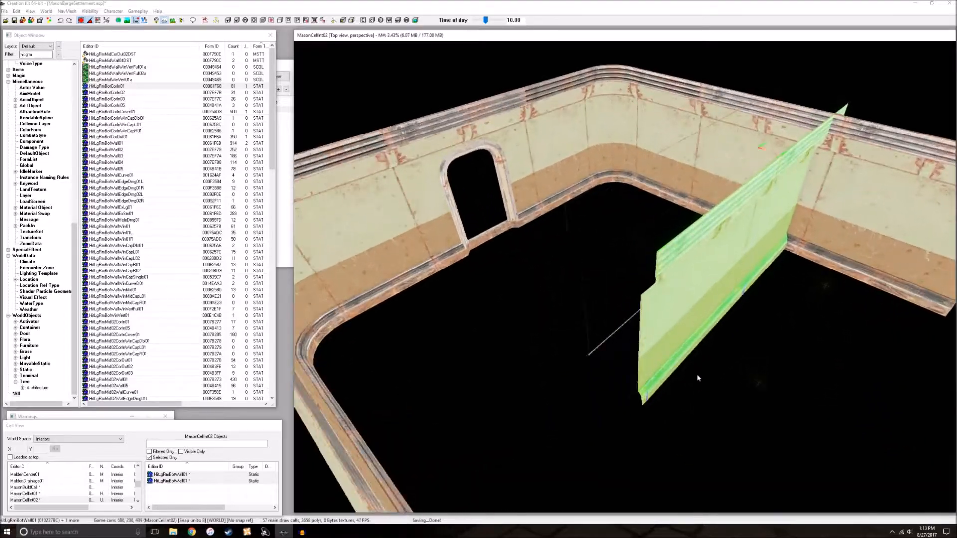
key(d)
scroll(700, 380, down, 1)
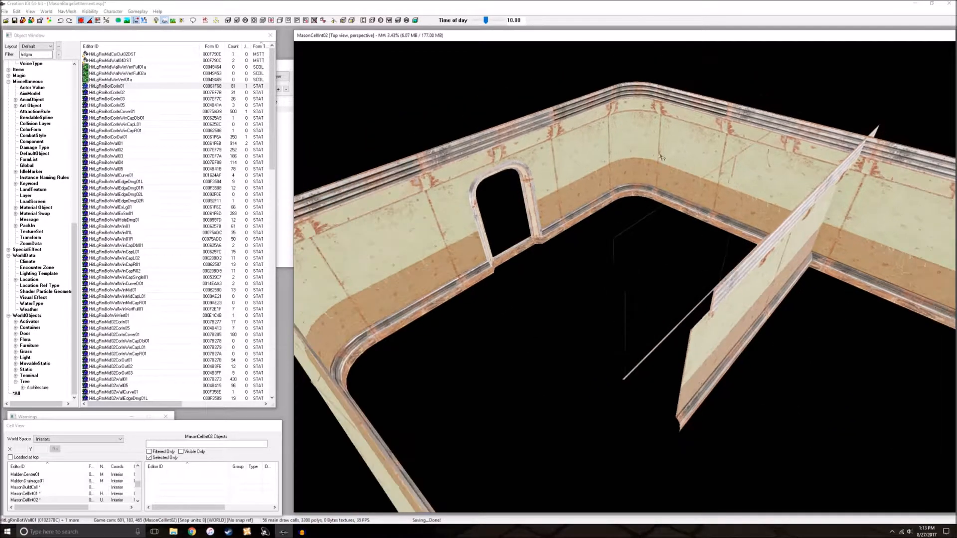
Duplicate an inner corner into the middle of the room and replace the copy with HitLgRmBotCorOut01 using Search & Replace
drag(641, 115, 590, 264)
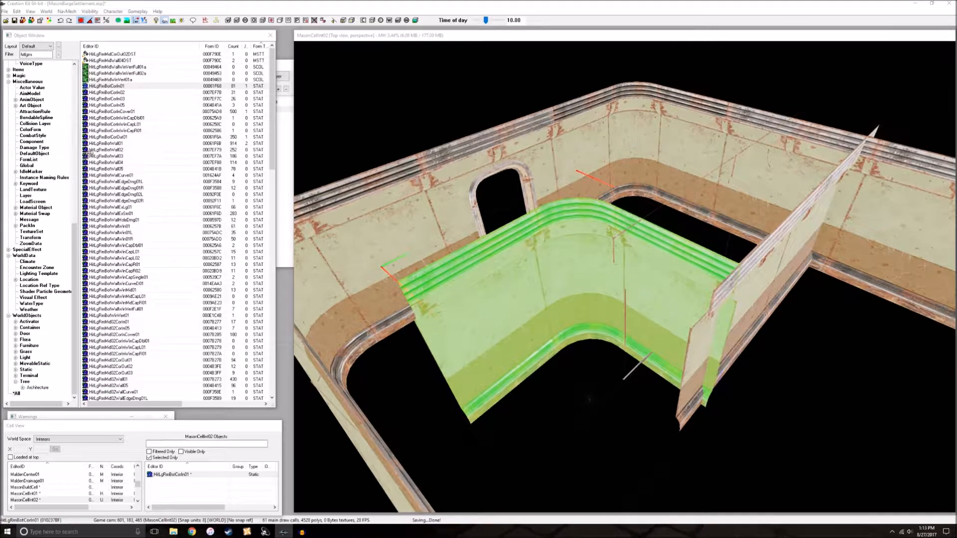
click(78, 56)
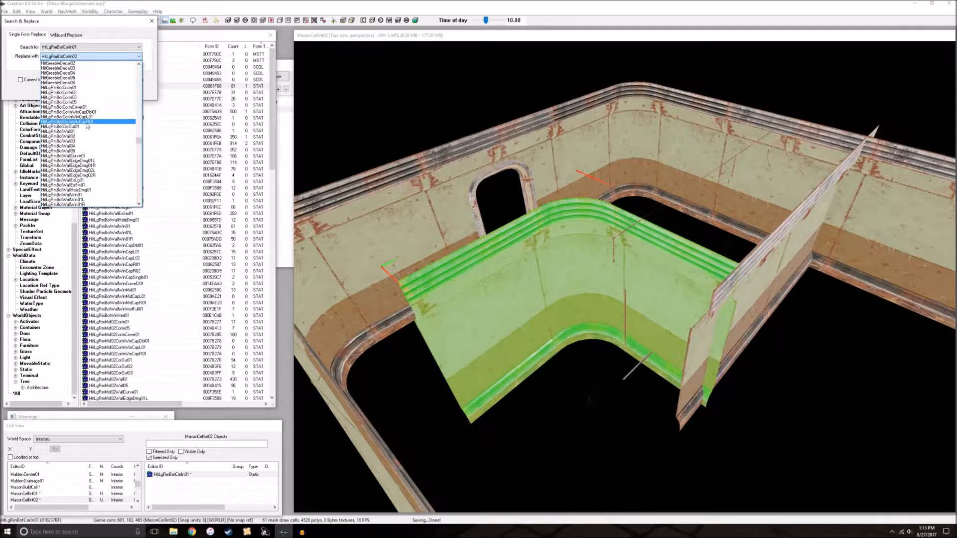
click(88, 127)
click(66, 94)
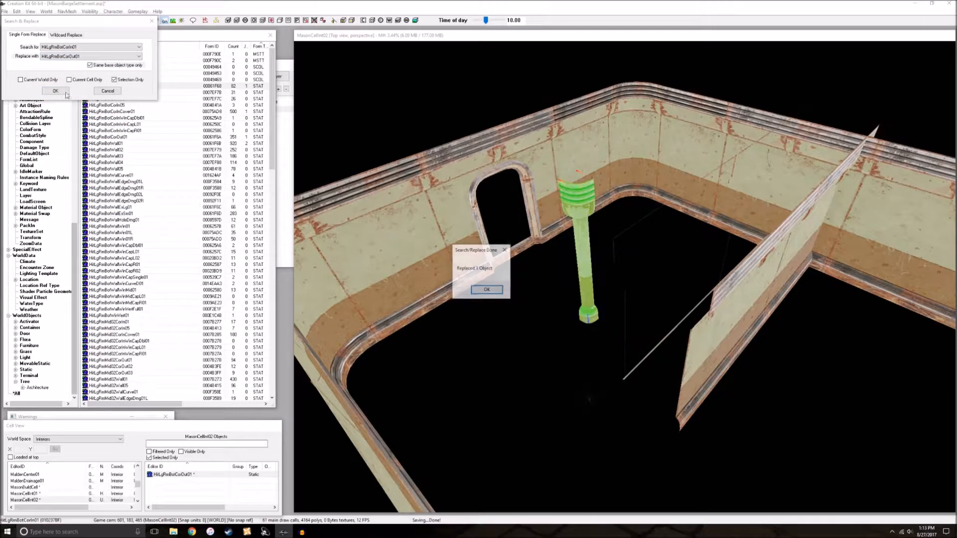
Move the outer corner piece from the middle of the room to the free end of the dividing wall
click(486, 290)
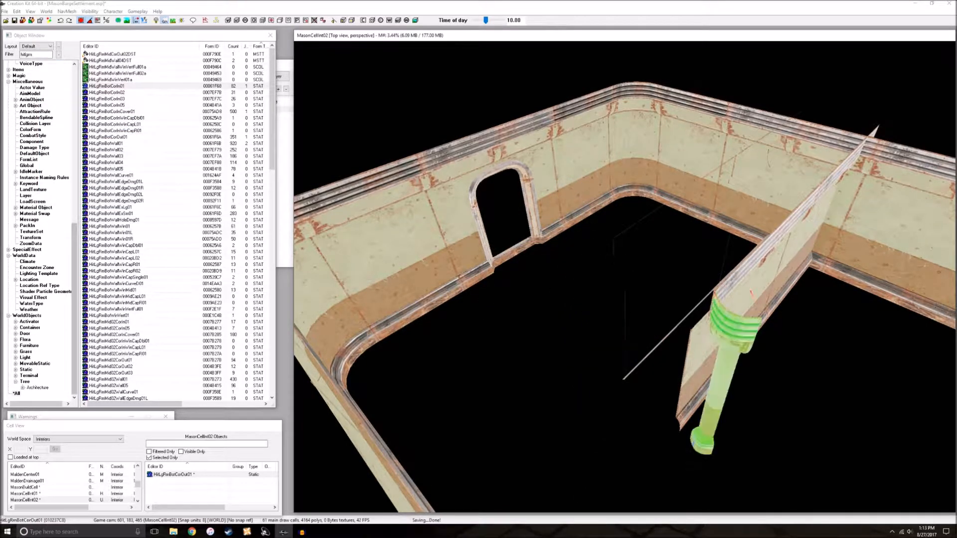
scroll(671, 324, down, 2)
shift+middle_drag(727, 342, 747, 329)
drag(764, 313, 614, 318)
shift+middle_drag(615, 318, 769, 277)
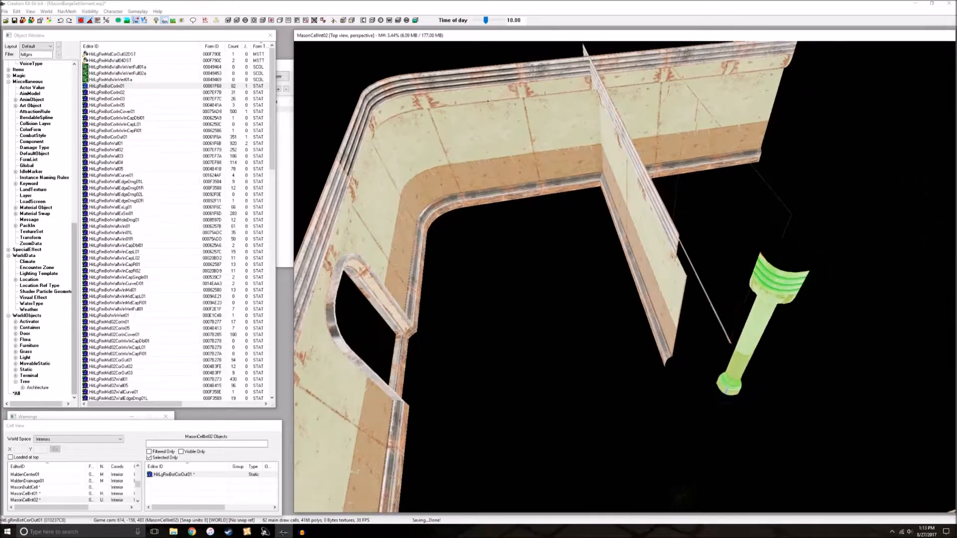
drag(770, 276, 716, 264)
Fit the outer corner piece flush against the end edge of the dividing wall
click(913, 241)
click(718, 269)
scroll(718, 269, up, 3)
middle_drag(748, 264, 712, 269)
drag(712, 269, 682, 276)
shift+middle_drag(682, 276, 666, 311)
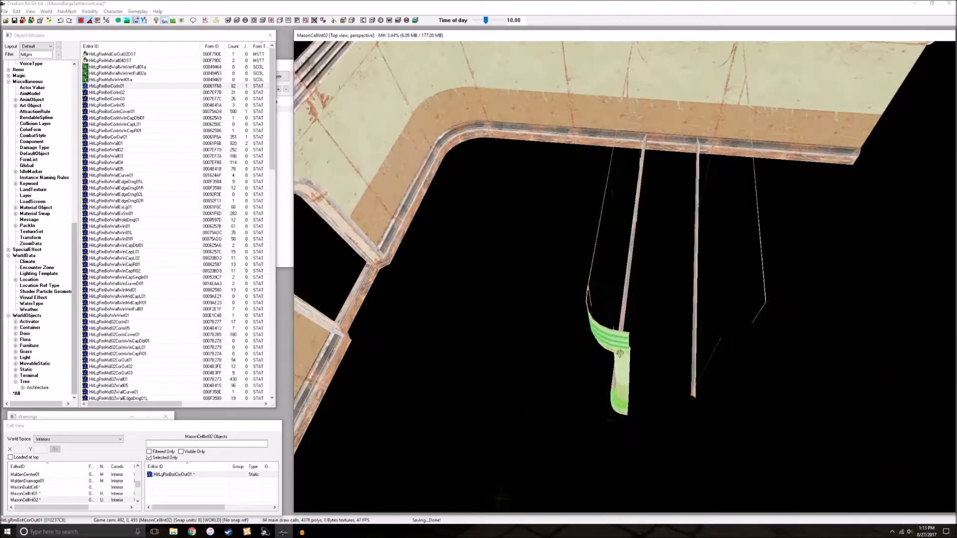
Duplicate the outer corner, turn the copy and join it to the first corner to form a rounded wall end
shift+middle_drag(615, 345, 545, 405)
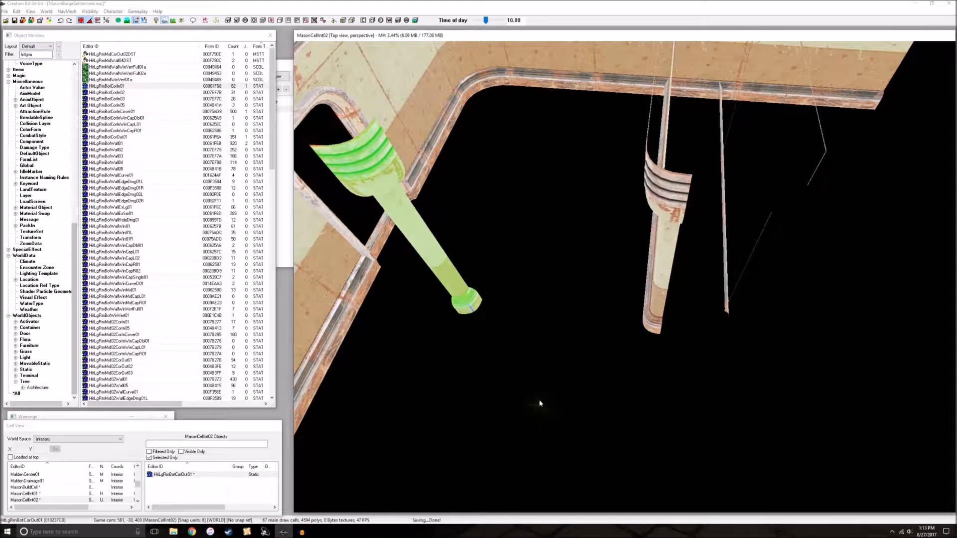
scroll(542, 411, down, 5)
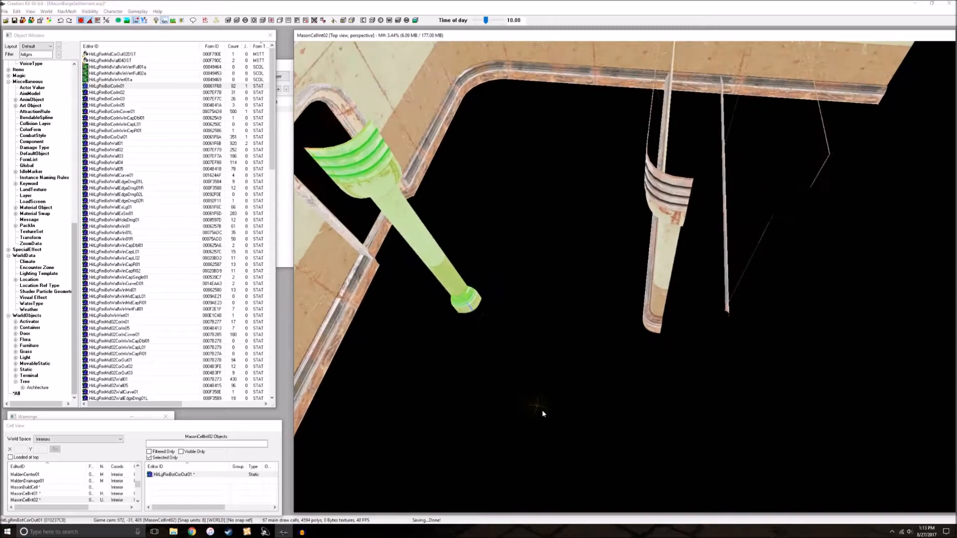
drag(468, 273, 563, 246)
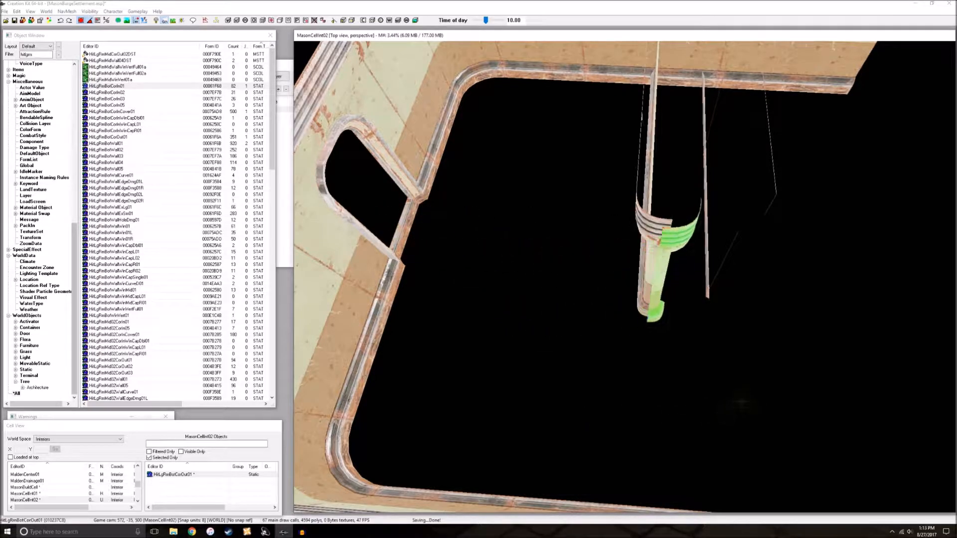
right_drag(752, 396, 748, 396)
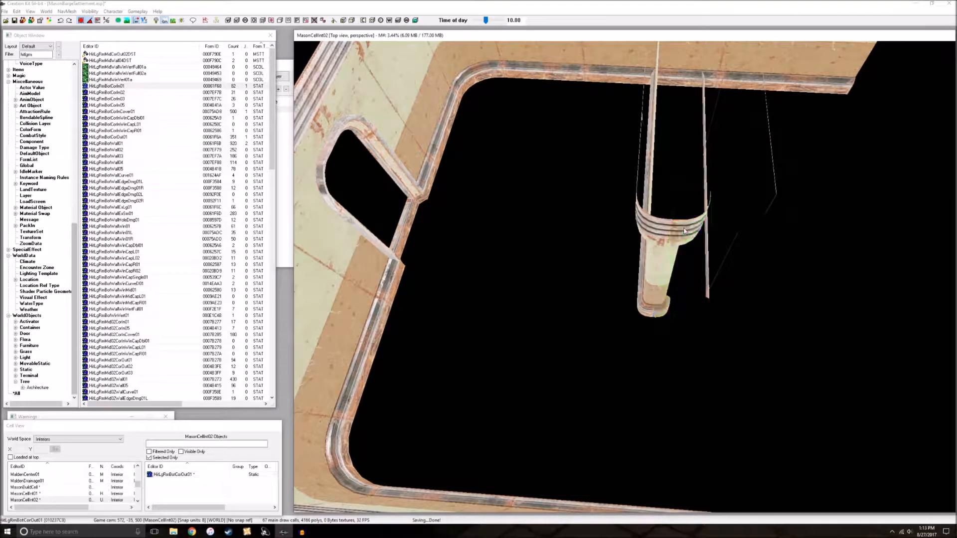
shift+middle_drag(700, 266, 669, 275)
Select the two wall pieces of the divider's other face and move them against the rounded end
key(d)
scroll(624, 260, down, 2)
scroll(628, 258, up, 3)
ctrl+click(777, 233)
scroll(713, 305, up, 3)
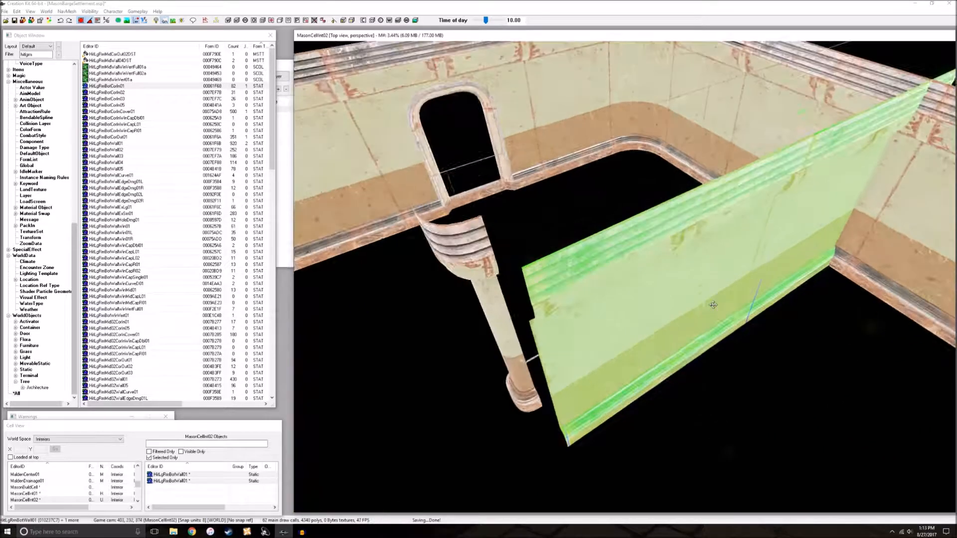
drag(713, 305, 662, 278)
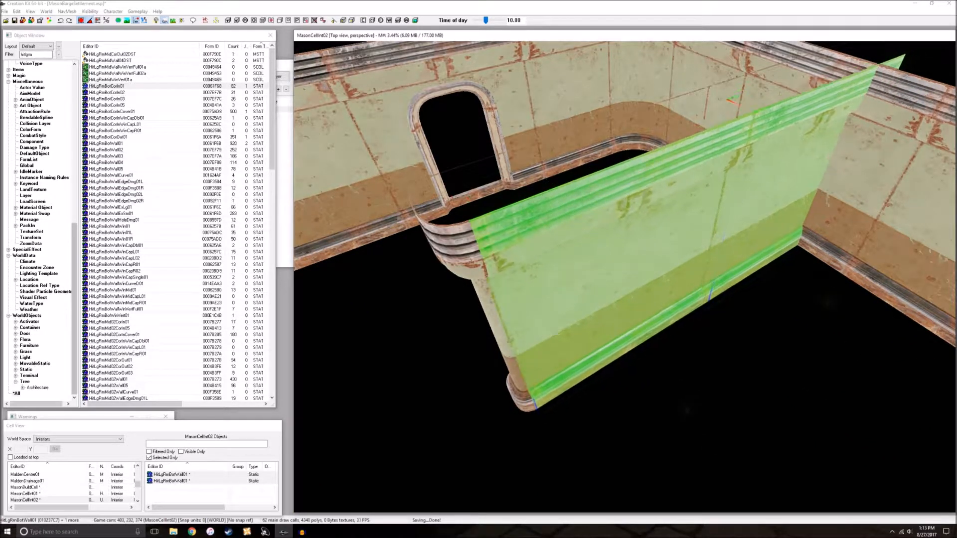
key(d)
Examine the double-sided dividing wall and its rounded end from several angles for gaps
scroll(596, 241, down, 3)
scroll(596, 241, up, 3)
click(598, 242)
scroll(608, 252, down, 3)
shift+middle_drag(608, 254, 587, 256)
shift+middle_drag(720, 257, 733, 259)
key(d)
middle_drag(668, 295, 565, 270)
click(688, 298)
key(d)
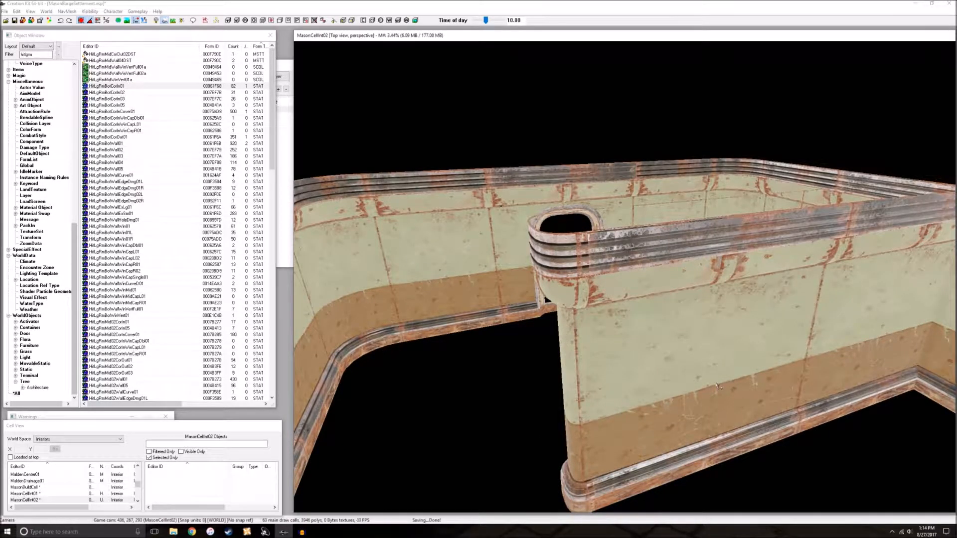
Select the two wall pieces on one face of the divider, nudge them into line and recheck the wall
scroll(717, 386, down, 1)
click(717, 386)
ctrl+click(882, 328)
mouse_move(682, 312)
mouse_down()
mouse_move(702, 315)
mouse_move(689, 307)
mouse_up()
key(d)
shift+middle_drag(689, 307, 688, 267)
scroll(737, 296, down, 2)
click(736, 295)
scroll(732, 299, down, 3)
Open the render window preferences and review the Snap To Grid movement setting
key(d)
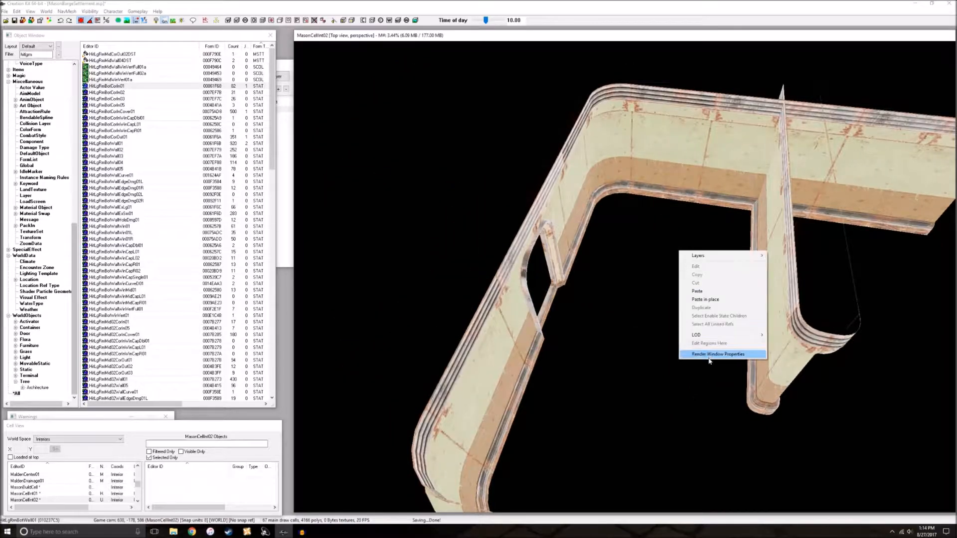
click(711, 354)
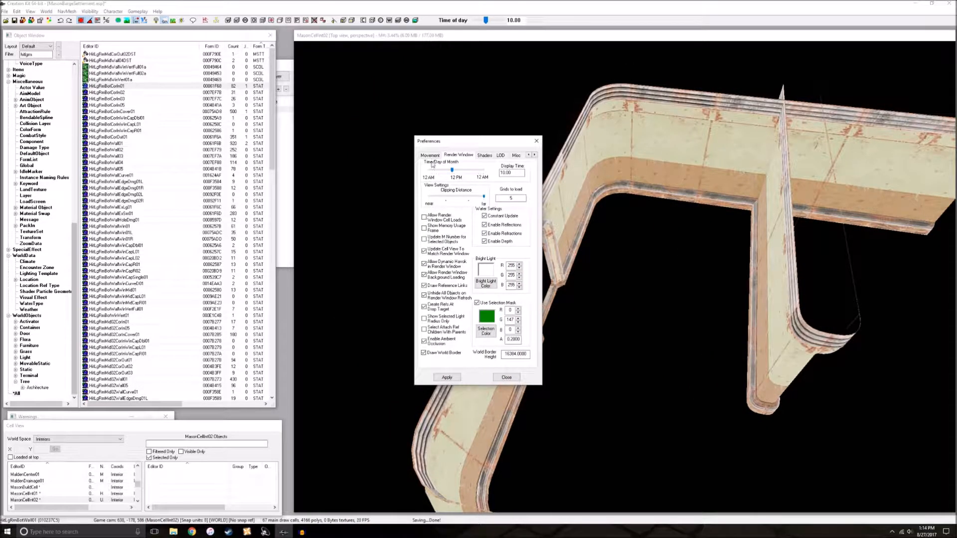
click(430, 155)
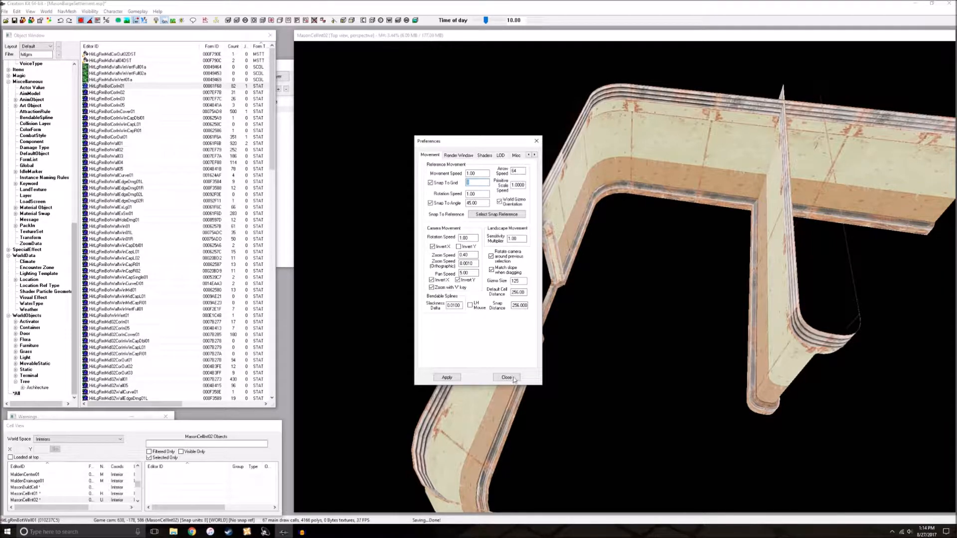
click(792, 303)
key(d)
Replace one HitLgRmBotWall01 piece in the side wall opposite the divider with HitLgRmBotWallWin01 using Search & Replace, limited to the selection
shift+middle_drag(692, 315, 842, 349)
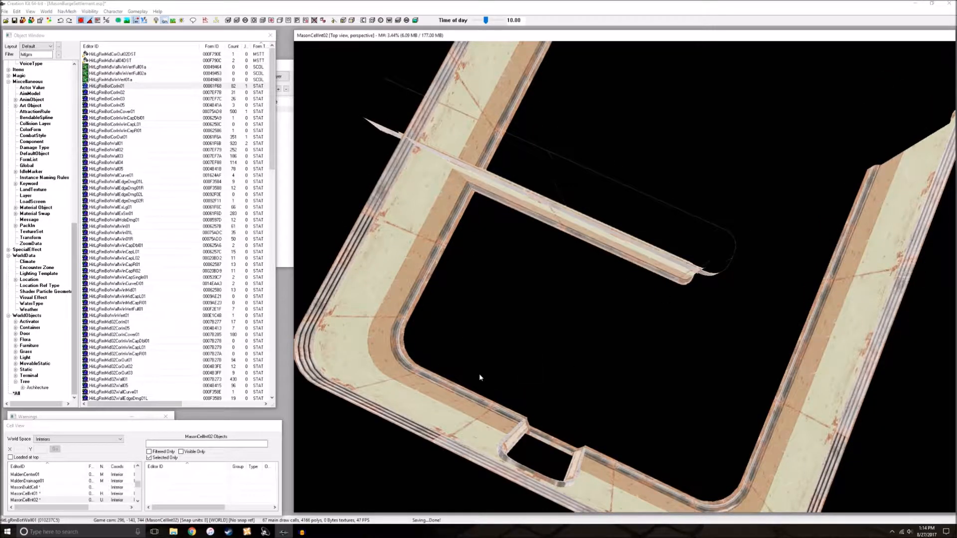
shift+middle_drag(659, 320, 654, 303)
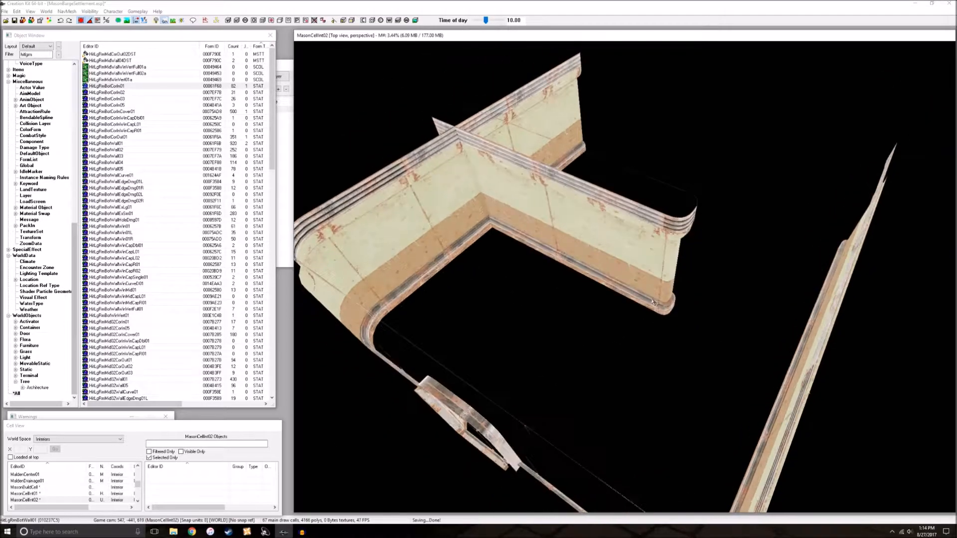
shift+middle_drag(746, 329, 621, 337)
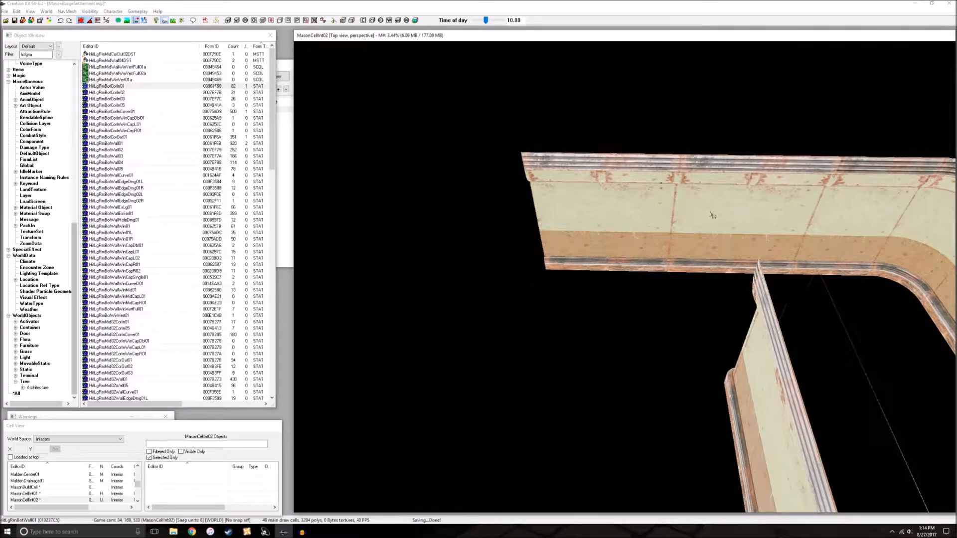
shift+middle_drag(731, 213, 718, 224)
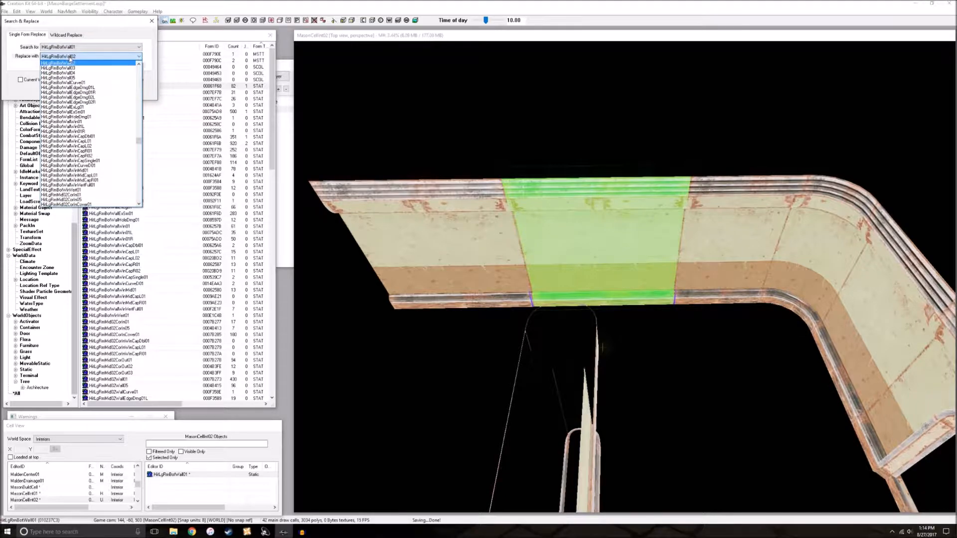
click(105, 122)
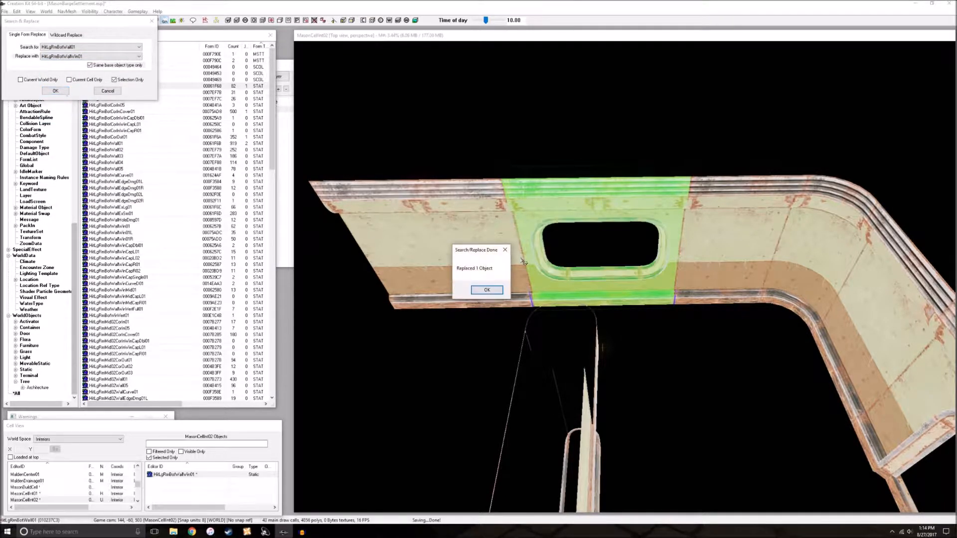
click(490, 292)
Duplicate the window wall and place the turned copy back-to-back behind the original
shift+middle_drag(632, 290, 604, 298)
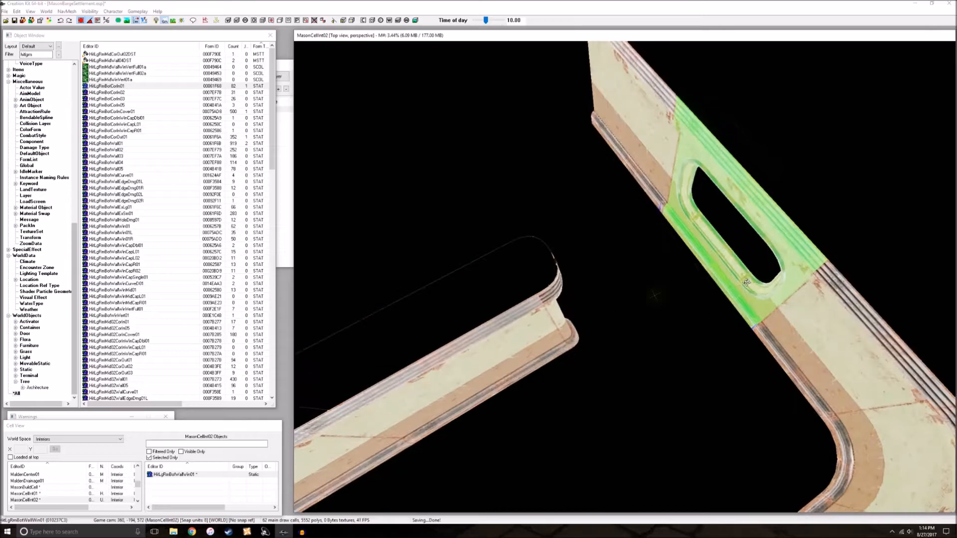
drag(744, 285, 573, 289)
shift+middle_drag(573, 289, 643, 249)
drag(624, 272, 767, 493)
scroll(620, 251, up, 10)
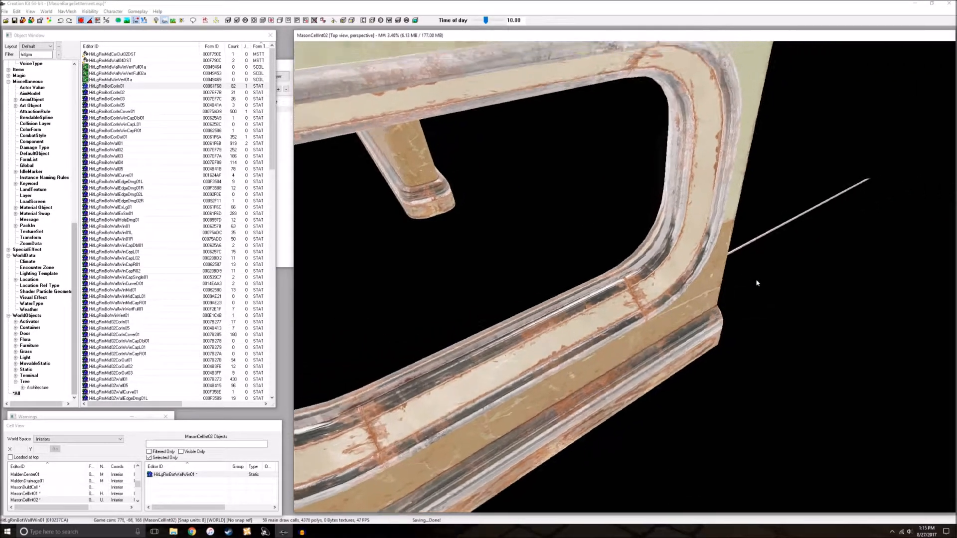
click(756, 283)
Align the copied window wall with the original so both window frames meet, and check the seam
scroll(776, 274, up, 6)
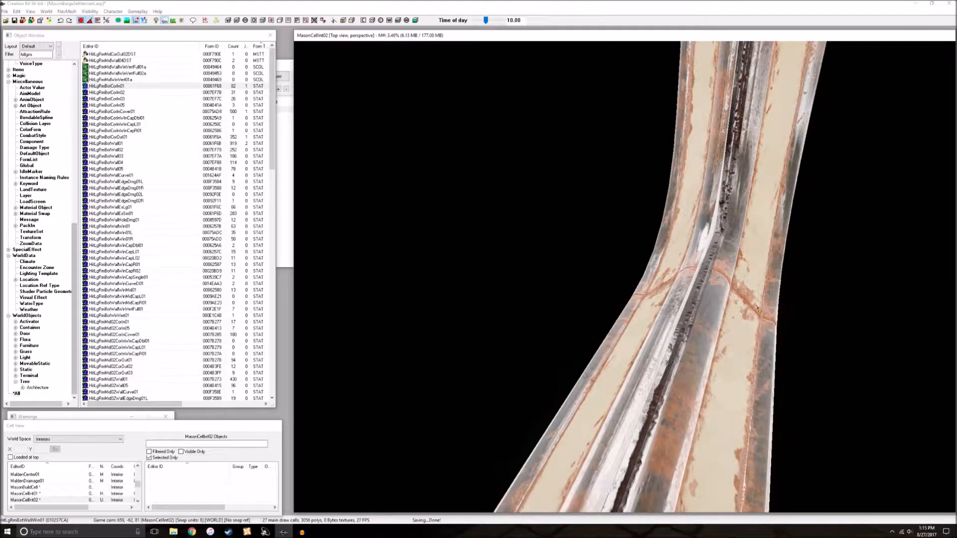
click(709, 320)
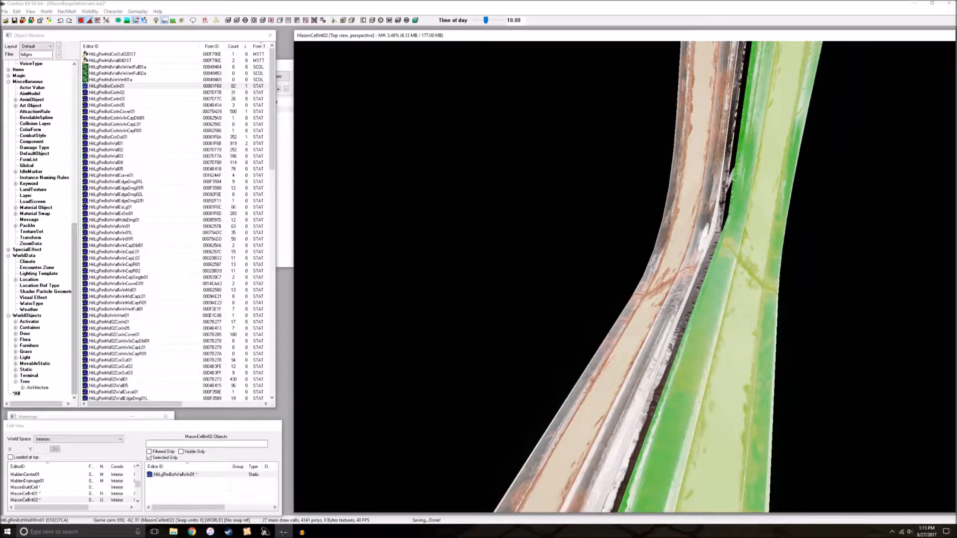
key(d)
mouse_move(728, 321)
shift+middle_down()
mouse_move(767, 324)
mouse_move(723, 309)
mouse_move(799, 316)
mouse_move(747, 321)
mouse_move(730, 333)
mouse_move(730, 323)
shift+middle_up()
scroll(747, 317, down, 5)
scroll(730, 324, down, 5)
shift+middle_drag(665, 322, 640, 255)
Duplicate an inner corner and fit the copy onto the open end of the side wall containing the window
scroll(737, 329, up, 4)
click(656, 208)
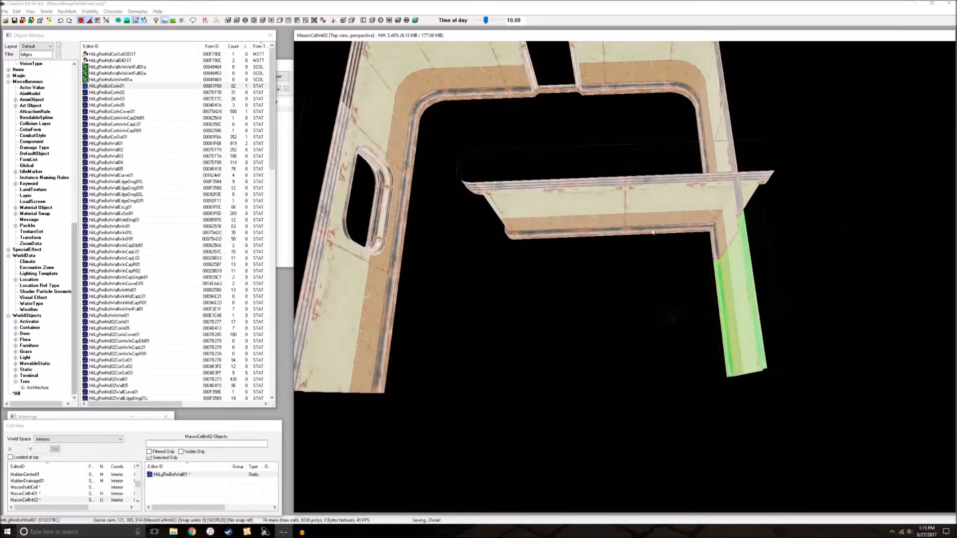
shift+middle_drag(675, 213, 725, 224)
scroll(725, 228, up, 3)
drag(456, 138, 615, 168)
drag(601, 295, 600, 243)
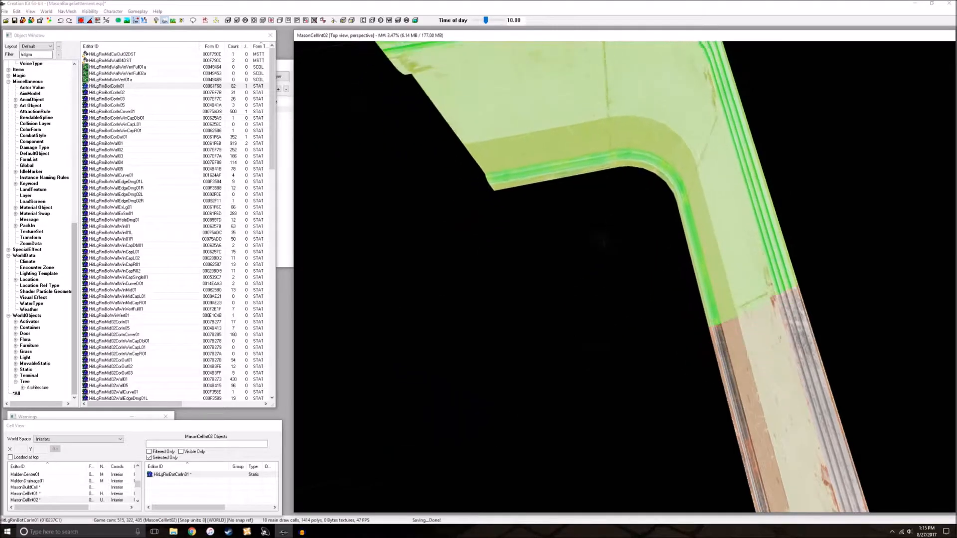
scroll(619, 90, down, 5)
scroll(630, 94, up, 2)
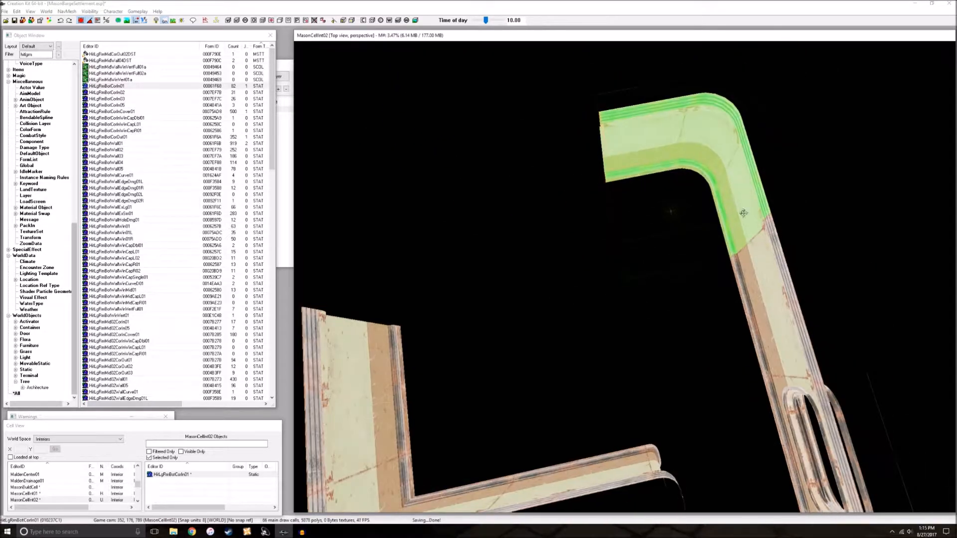
Duplicate a straight wall piece, rotate it and attach it to the new inner corner as the start of the end wall
click(794, 320)
right_drag(625, 277, 597, 277)
scroll(627, 280, up, 4)
middle_drag(626, 280, 633, 292)
drag(634, 190, 644, 274)
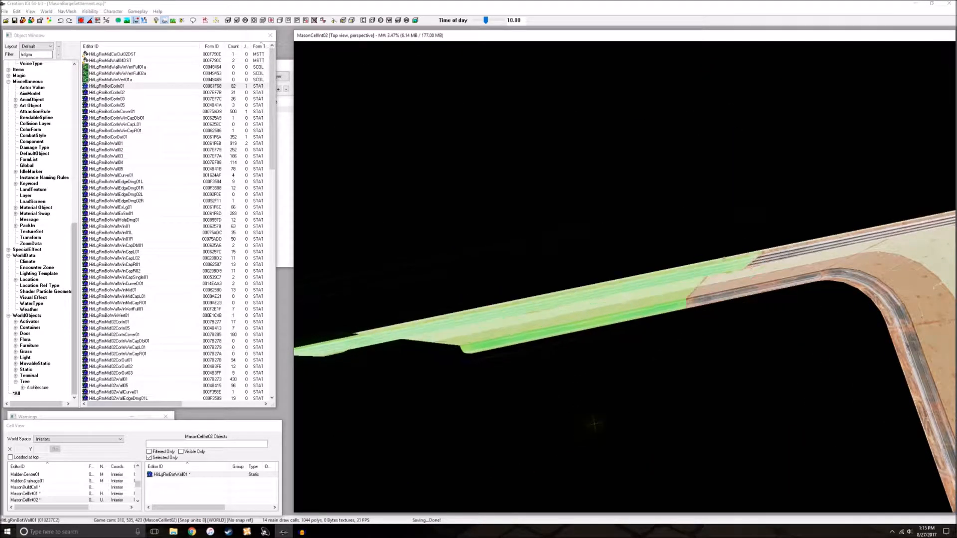
shift+middle_drag(648, 300, 644, 278)
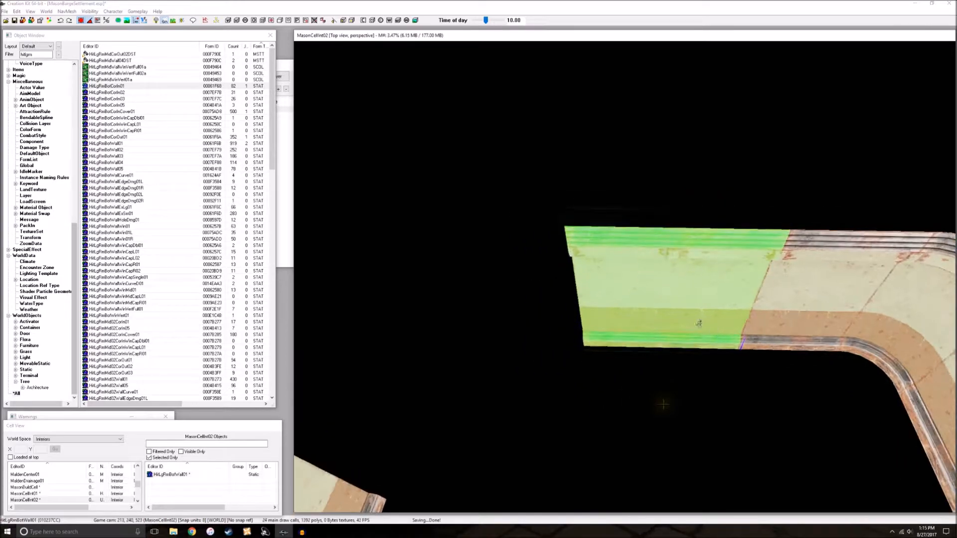
Extend the end wall along the X axis by duplicating its straight wall piece, then a pair of pieces
key(x)
drag(687, 321, 510, 320)
middle_drag(690, 324, 804, 349)
ctrl+click(804, 349)
drag(802, 341, 455, 341)
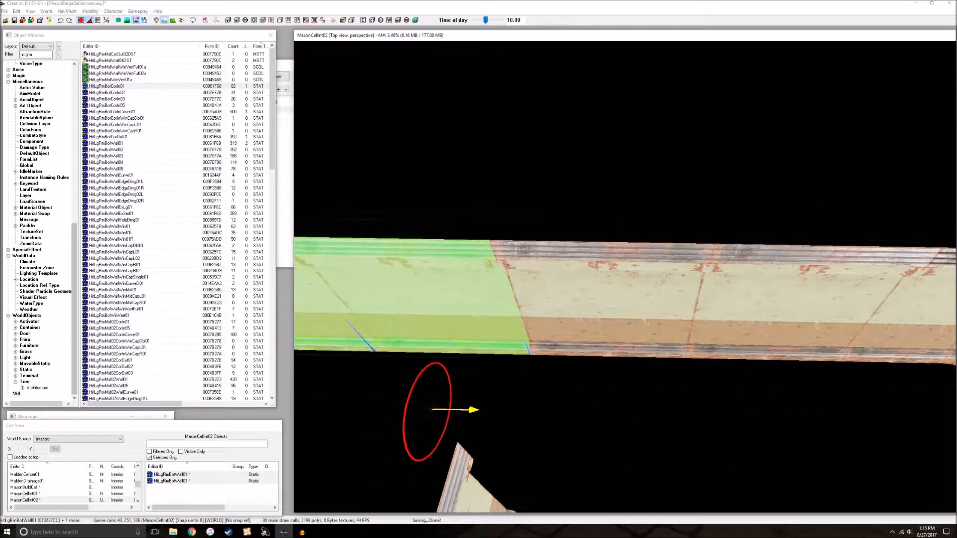
scroll(941, 339, down, 3)
scroll(811, 315, down, 3)
click(811, 315)
shift+middle_drag(888, 311, 747, 344)
scroll(747, 344, up, 2)
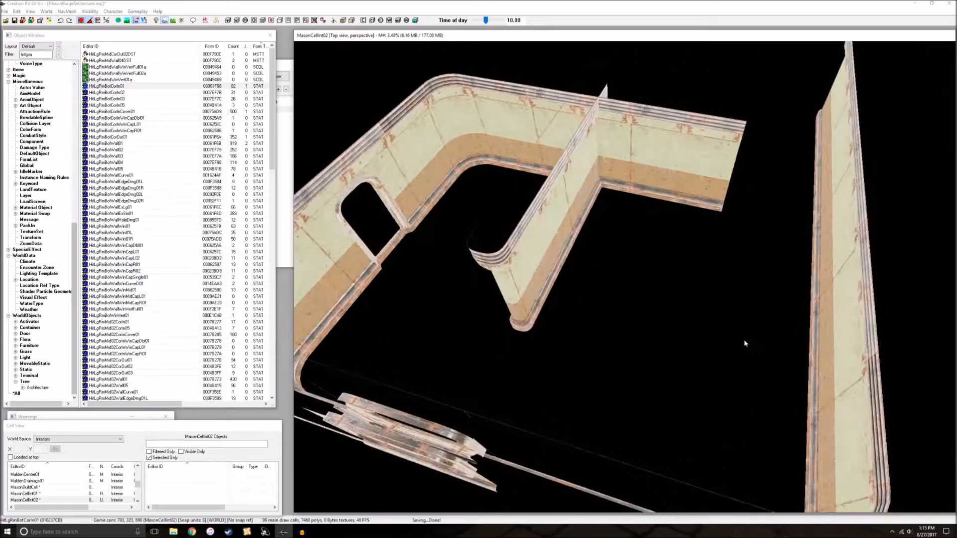
Duplicate the divider's outer corner and place the copy at the open end of the adjoining side wall
click(491, 272)
shift+middle_drag(492, 272, 536, 274)
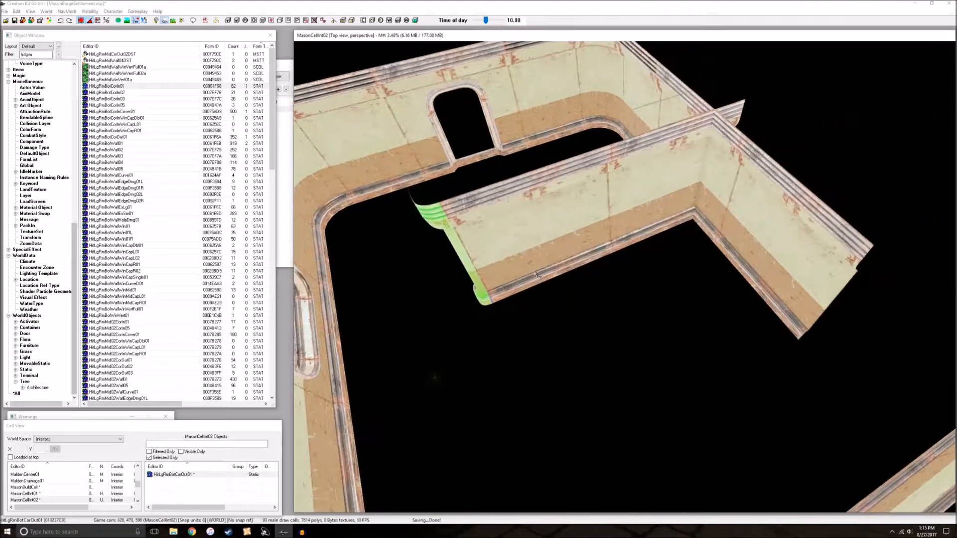
key(ctrl+d)
drag(473, 227, 802, 267)
middle_drag(897, 269, 851, 267)
click(745, 284)
Continue the wall outward from the new outer corner with straight HitLgRmBotWall01 pieces
scroll(767, 280, down, 3)
scroll(777, 280, up, 4)
shift+middle_drag(771, 280, 760, 363)
scroll(778, 281, down, 3)
scroll(790, 282, up, 2)
shift+middle_drag(763, 267, 693, 304)
mouse_move(712, 343)
shift+middle_down()
mouse_move(726, 342)
mouse_move(694, 338)
mouse_move(704, 343)
shift+middle_up()
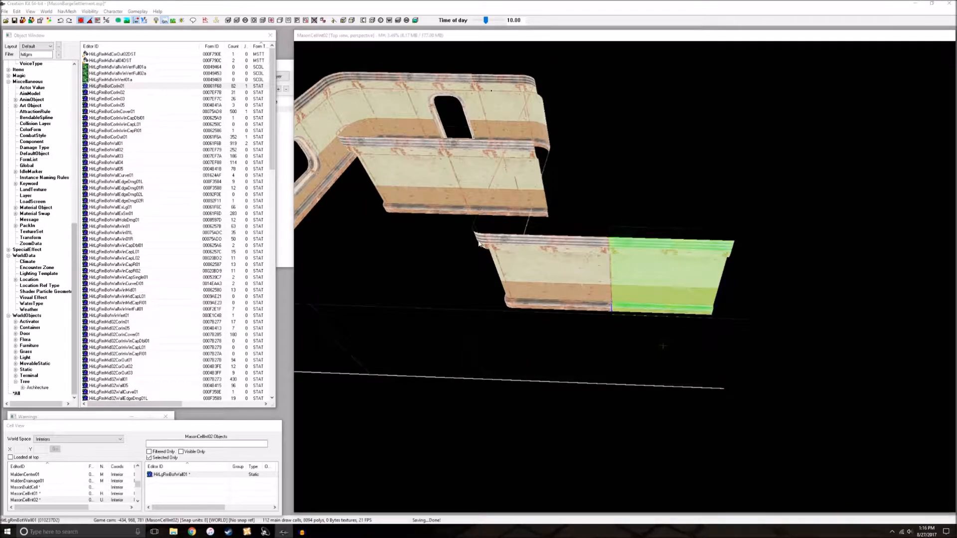
Replace the last straight piece of the new wall row with HitLgRmBotWallWin01 using Search & Replace
key(ctrl+f)
click(99, 56)
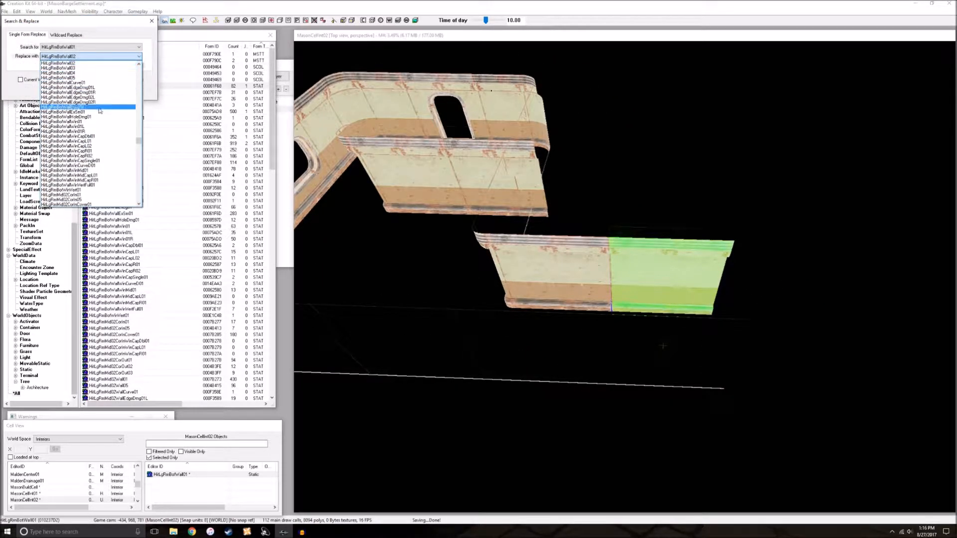
click(99, 122)
click(487, 290)
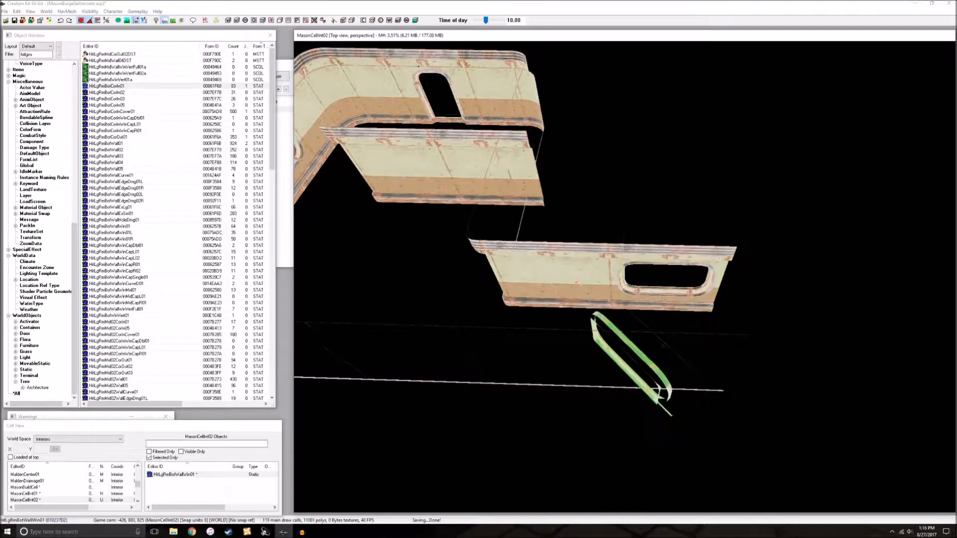
Move the reversed HitLgRmBotWallWin01 piece along the Y axis until it sits back-to-back against the window wall in the row
shift+middle_drag(682, 258, 595, 266)
key(y)
drag(644, 299, 685, 321)
shift+middle_drag(685, 321, 645, 304)
drag(645, 304, 656, 309)
scroll(654, 290, up, 10)
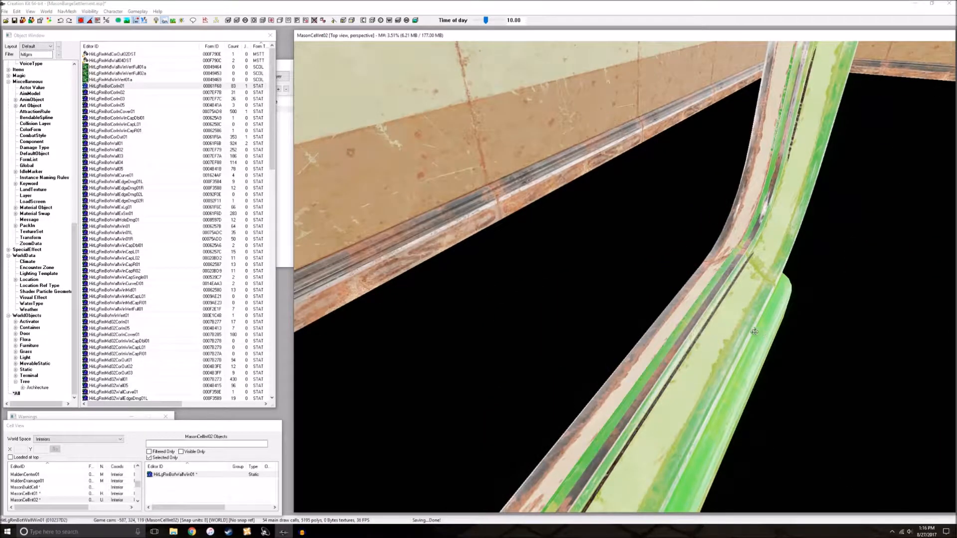
shift+middle_drag(754, 331, 770, 325)
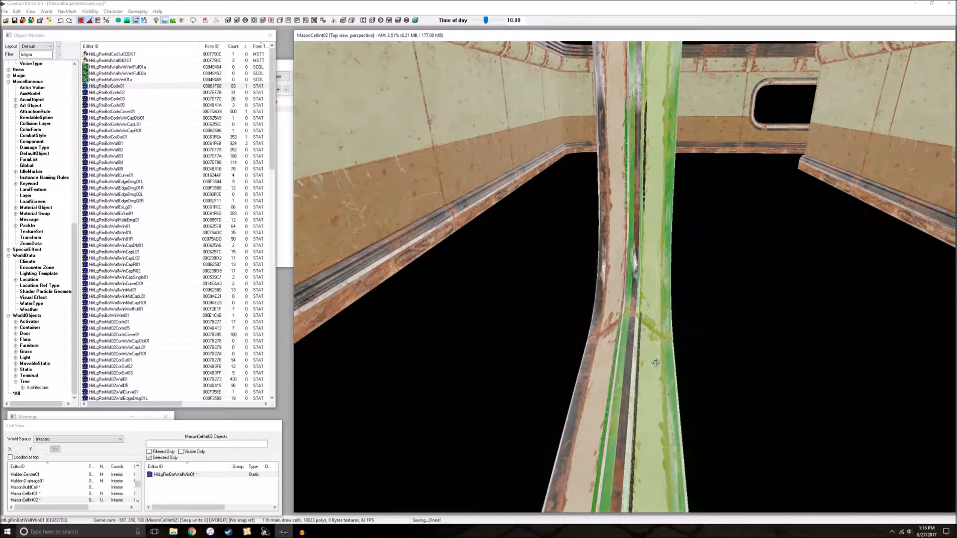
drag(652, 299, 673, 298)
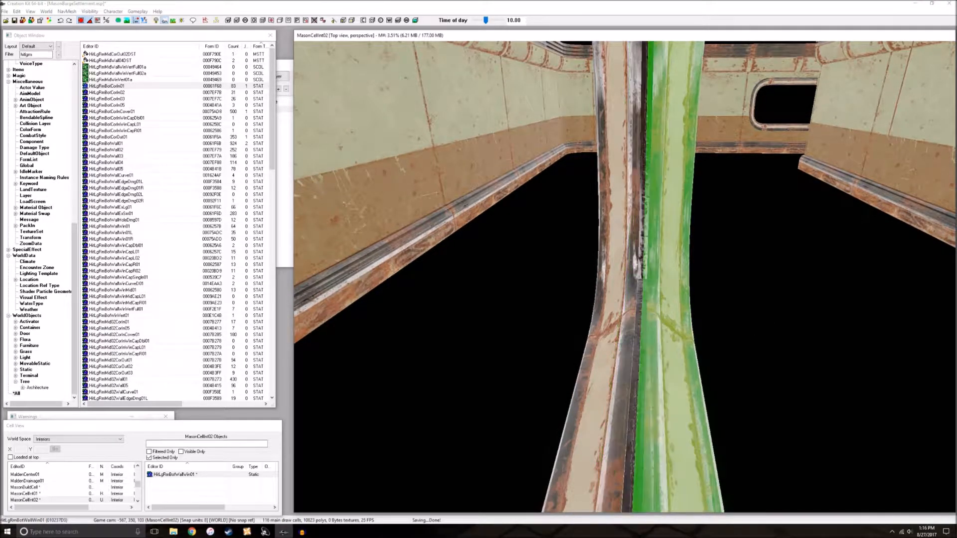
key(d)
Duplicate the small doorway wall HitLgRmBotWallExSm01 and place the copy beside the window at the end of the new wall row
scroll(656, 333, down, 8)
shift+middle_drag(656, 333, 568, 183)
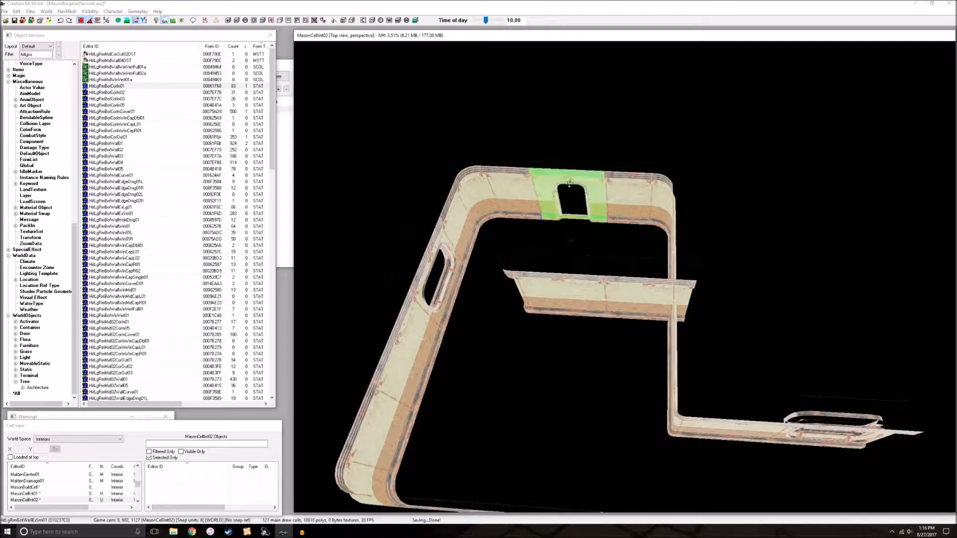
drag(567, 179, 637, 219)
middle_drag(638, 220, 419, 62)
drag(419, 63, 615, 196)
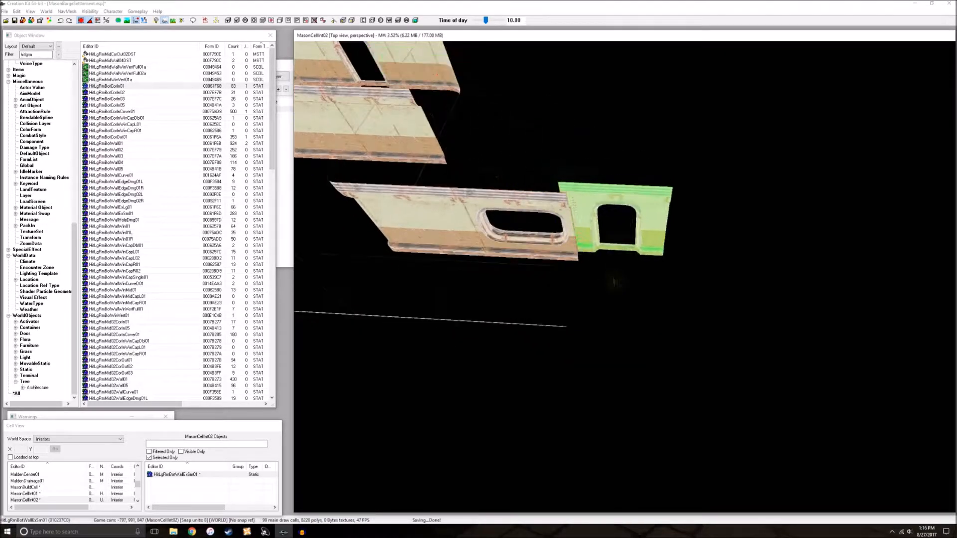
key(d)
Add a reversed HitLgRmBotWallExSm01 piece back-to-back with the doorway wall at the end of the row
shift+middle_drag(622, 210, 668, 265)
scroll(669, 265, up, 2)
click(694, 219)
scroll(679, 231, up, 2)
mouse_move(680, 231)
shift+middle_down()
mouse_move(667, 251)
mouse_move(690, 254)
mouse_move(616, 229)
mouse_move(691, 215)
mouse_move(664, 258)
mouse_move(705, 273)
mouse_move(553, 276)
mouse_move(690, 275)
mouse_move(772, 305)
mouse_move(734, 304)
mouse_move(743, 297)
mouse_move(599, 318)
shift+middle_up()
click(690, 215)
click(689, 273)
click(773, 304)
mouse_move(685, 267)
shift+middle_down()
mouse_move(632, 280)
mouse_move(631, 305)
mouse_move(557, 261)
mouse_move(532, 291)
mouse_move(549, 282)
shift+middle_up()
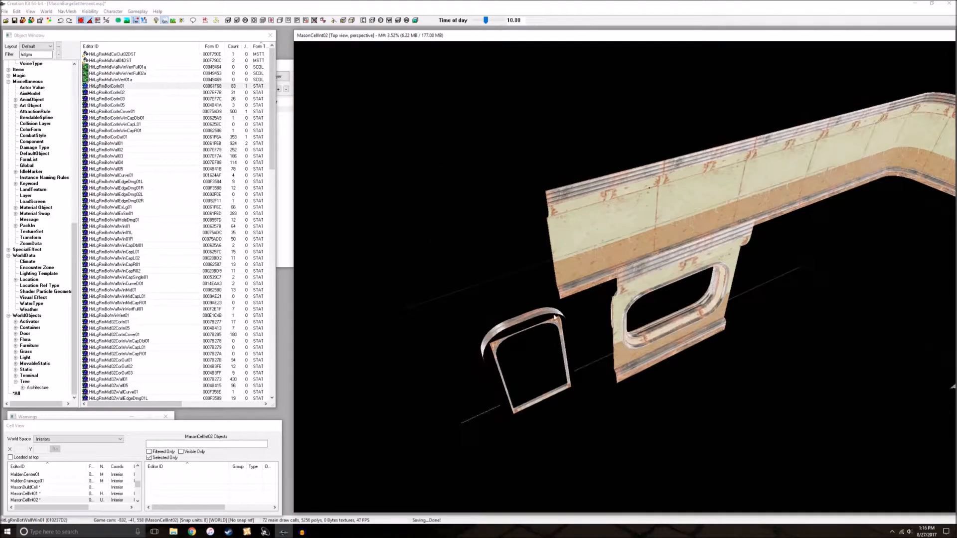
right_drag(518, 349, 576, 235)
drag(518, 229, 532, 325)
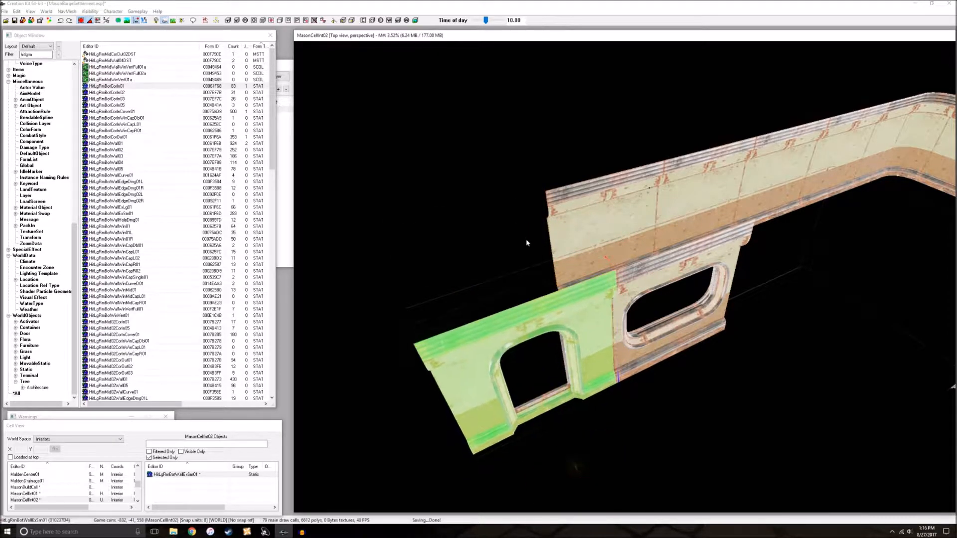
key(d)
Duplicate a pair of straight HitLgRmBotWall01 pieces and rotate them into a side wall perpendicular to the window and doorway row
scroll(598, 306, down, 3)
shift+middle_drag(609, 300, 673, 282)
shift+middle_drag(621, 150, 680, 253)
scroll(650, 278, down, 3)
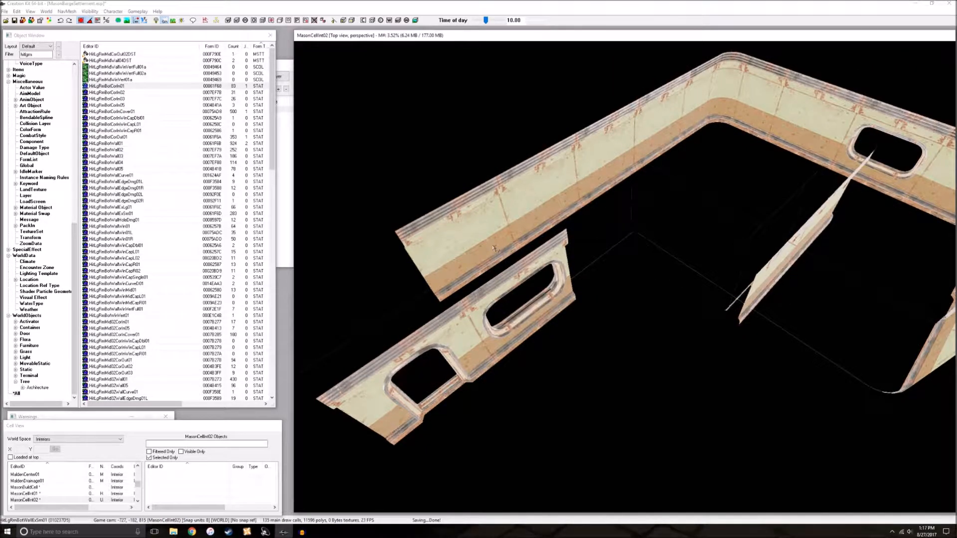
drag(543, 203, 665, 302)
right_drag(666, 302, 767, 303)
right_drag(657, 435, 625, 272)
shift+middle_drag(625, 272, 663, 245)
scroll(657, 252, up, 5)
drag(663, 245, 624, 313)
scroll(588, 300, down, 4)
shift+middle_drag(587, 300, 617, 289)
shift+middle_drag(669, 172, 653, 226)
scroll(637, 159, down, 5)
Place a pair of straight HitLgRmBotWall01 pieces as the back wall, parallel to the window and doorway row
shift+middle_drag(680, 293, 717, 249)
scroll(709, 243, up, 5)
drag(717, 249, 729, 288)
drag(792, 315, 805, 272)
scroll(805, 273, down, 4)
scroll(806, 278, up, 4)
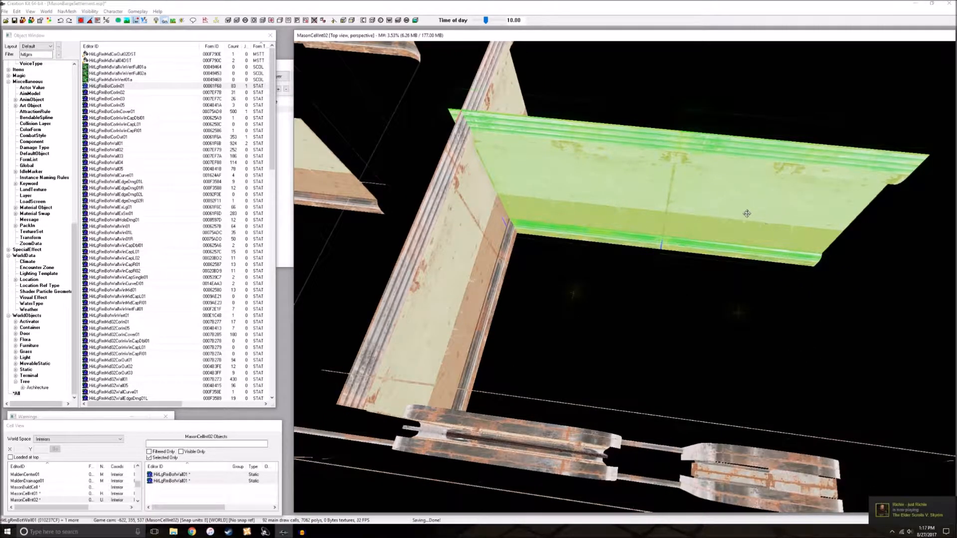
shift+middle_drag(671, 225, 672, 282)
Duplicate the straight wall pair and rotate the copy into the remaining side wall to enclose the small room
key(ctrl+d)
right_drag(672, 282, 698, 280)
shift+middle_drag(698, 280, 737, 305)
shift+middle_drag(732, 422, 635, 426)
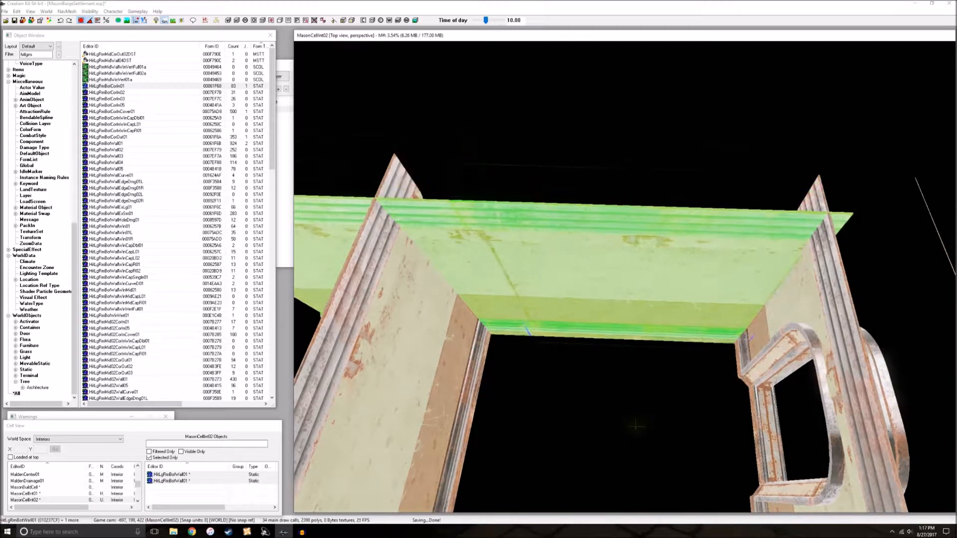
shift+middle_drag(675, 285, 713, 296)
shift+middle_drag(814, 277, 699, 325)
Examine the enclosed small room and the neighbouring divider walls from several angles
click(668, 265)
shift+middle_drag(669, 265, 513, 269)
click(513, 269)
scroll(632, 271, down, 1)
mouse_move(633, 271)
shift+middle_down()
mouse_move(675, 271)
mouse_move(615, 274)
mouse_move(726, 278)
mouse_move(734, 293)
shift+middle_up()
scroll(649, 274, up, 2)
click(649, 274)
shift+middle_drag(762, 371, 761, 403)
shift+middle_drag(843, 317, 698, 252)
shift+middle_drag(716, 218, 643, 218)
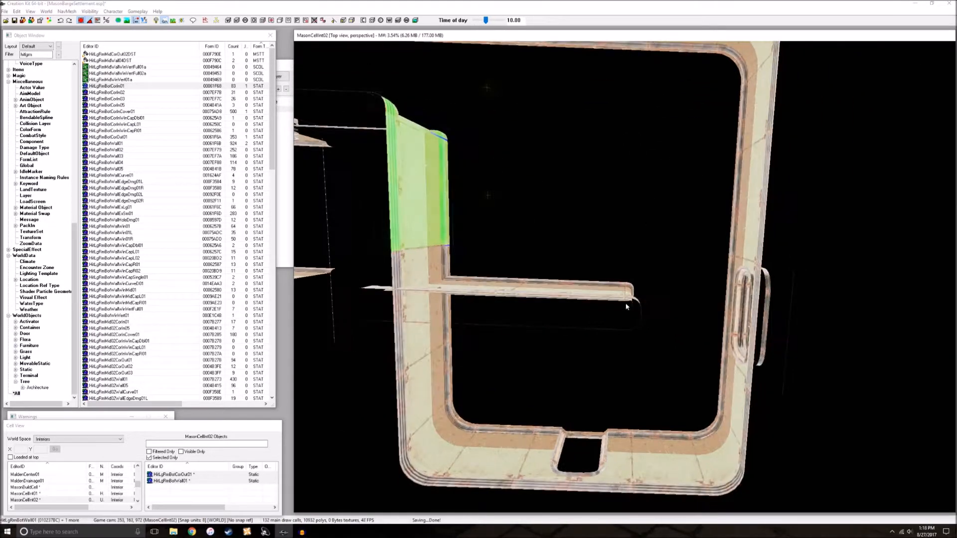
Try a copy of the divider's HitLgRmBotCorOut01 end-cap pair on the open end of the long straight wall
shift+middle_drag(627, 298, 594, 239)
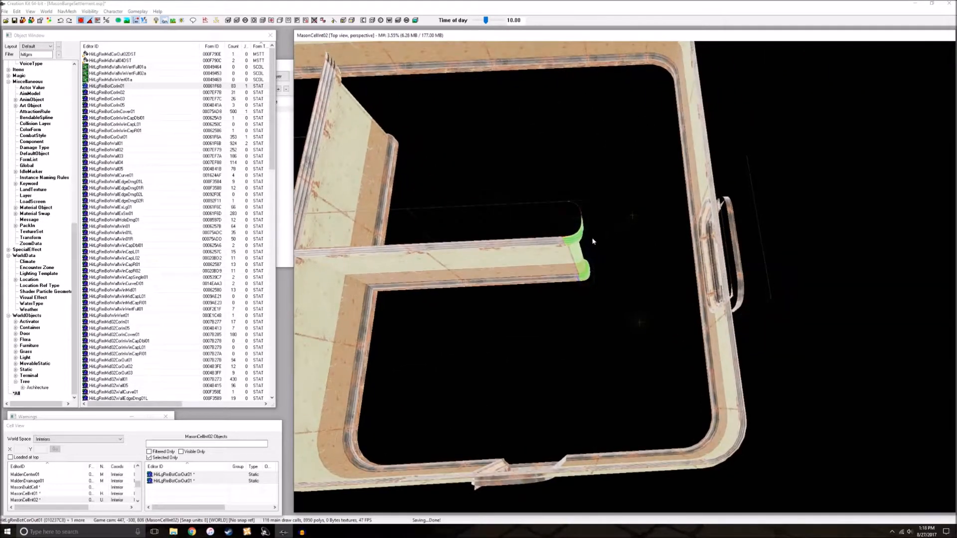
drag(578, 241, 498, 105)
middle_drag(498, 104, 947, 338)
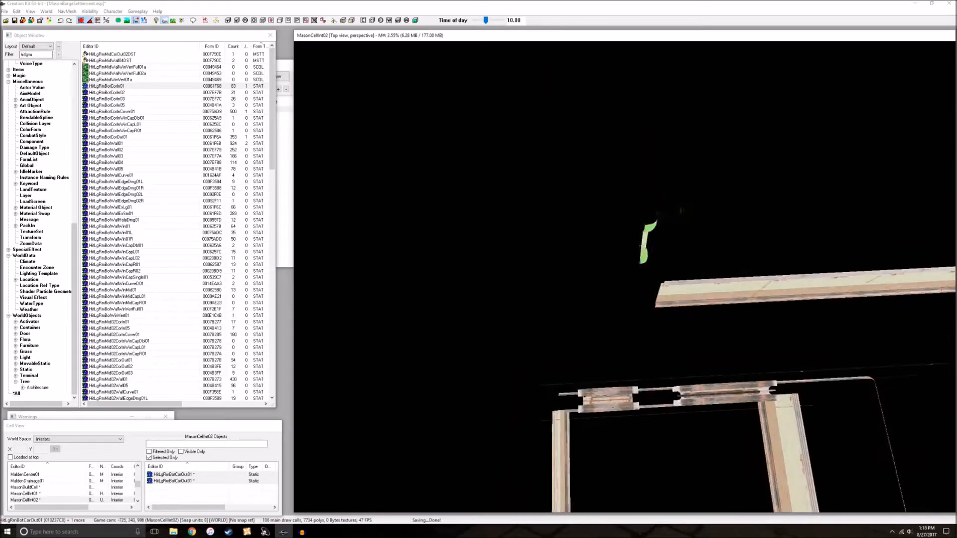
scroll(624, 277, up, 4)
drag(817, 209, 647, 359)
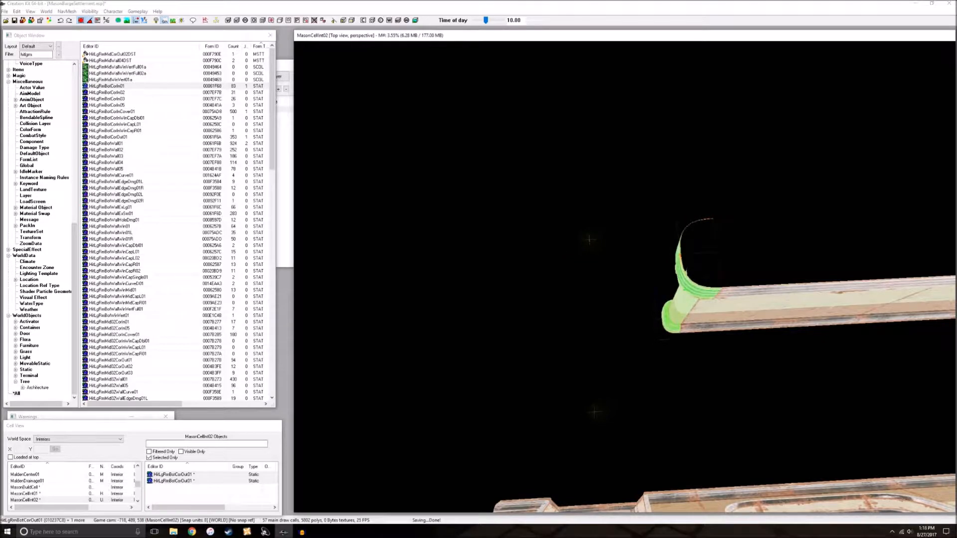
shift+middle_drag(705, 289, 731, 269)
shift+middle_drag(698, 128, 576, 359)
shift+middle_drag(742, 120, 663, 294)
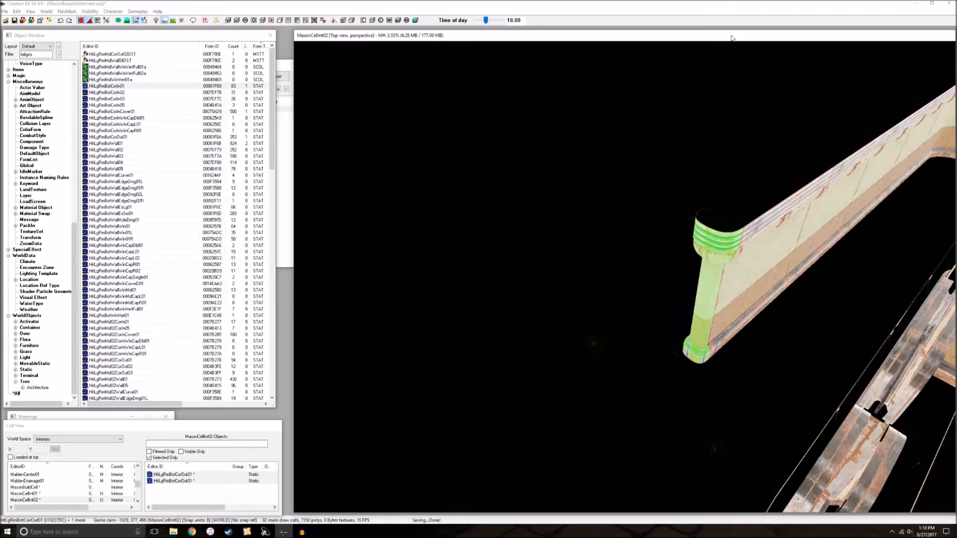
click(776, 235)
Duplicate the HitLgRmBotWallExSm01 doorway and place the copy across the corridor at the open end of the long straight wall
shift+middle_drag(777, 235, 723, 272)
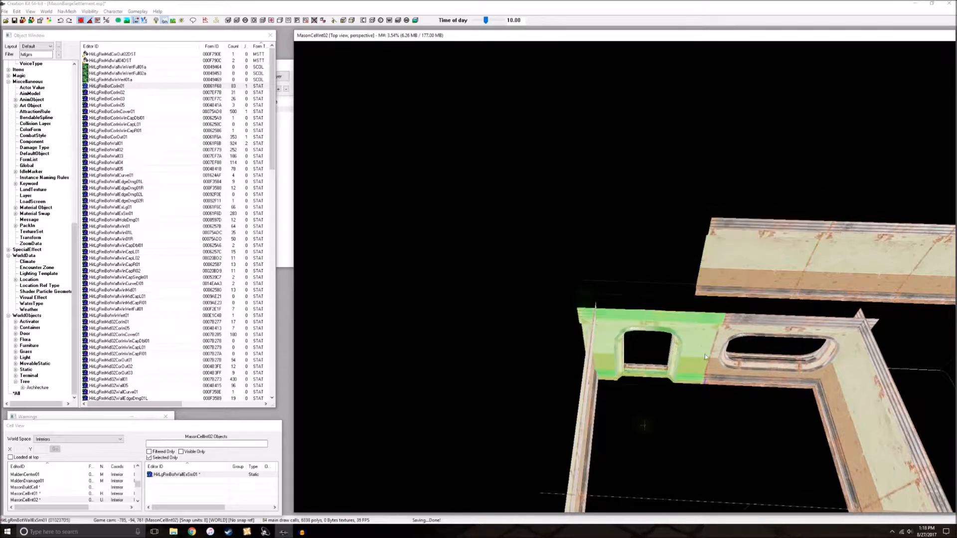
key(ctrl+d)
drag(695, 346, 703, 256)
shift+middle_drag(687, 251, 554, 323)
drag(541, 321, 660, 331)
shift+middle_drag(574, 300, 578, 414)
shift+middle_drag(608, 337, 735, 380)
click(625, 369)
key(d)
shift+middle_drag(619, 181, 659, 178)
shift+middle_drag(583, 213, 708, 263)
scroll(707, 263, up, 1)
click(618, 277)
shift+middle_drag(618, 277, 628, 276)
key(d)
scroll(628, 276, up, 2)
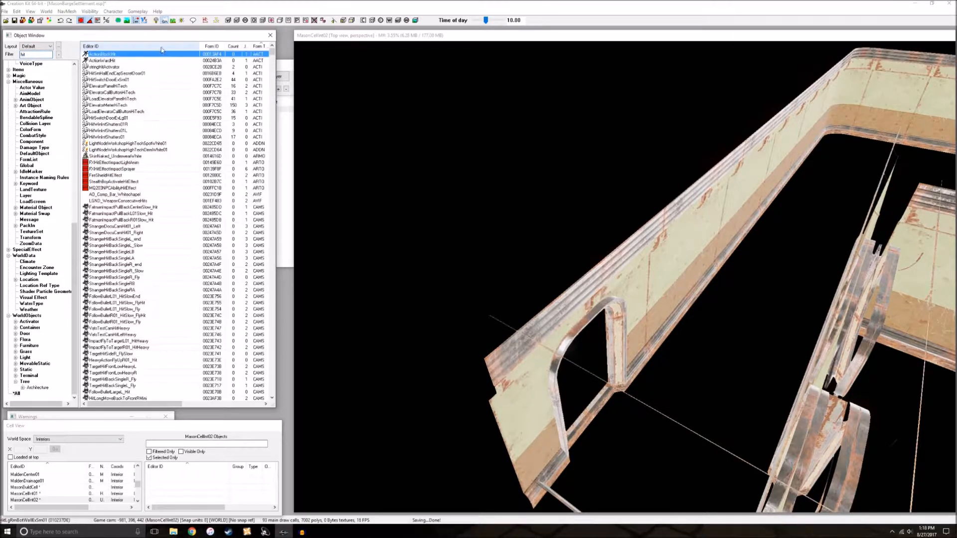
Filter the object list by "hit", sort it by form type and find the HitSmHall static pieces
click(179, 45)
click(256, 46)
drag(270, 52, 273, 378)
scroll(153, 198, up, 1)
scroll(184, 174, up, 4)
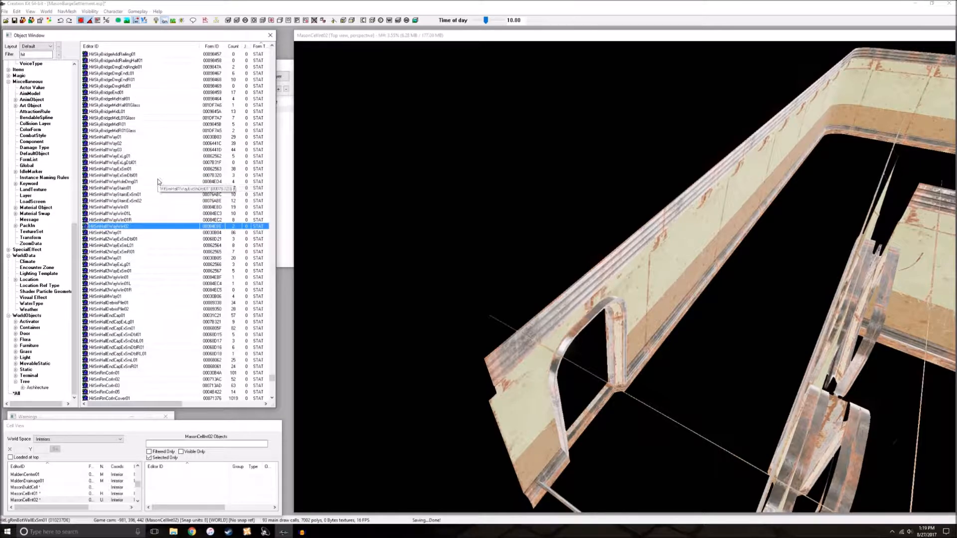
Try HitSmHallEndCapExSmR01 at the outer doorway, then delete it
shift+middle_drag(535, 385, 608, 377)
scroll(607, 377, up, 1)
scroll(130, 249, down, 1)
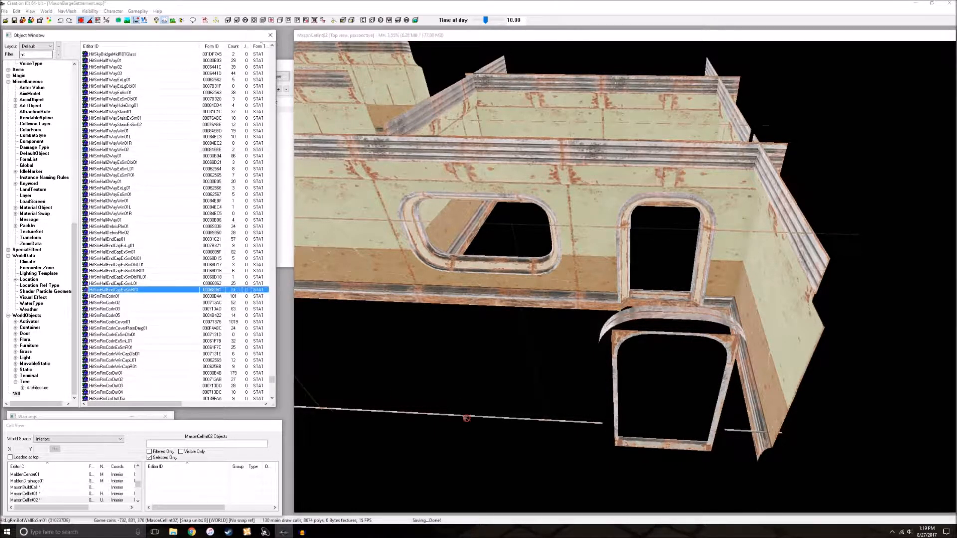
drag(650, 450, 668, 454)
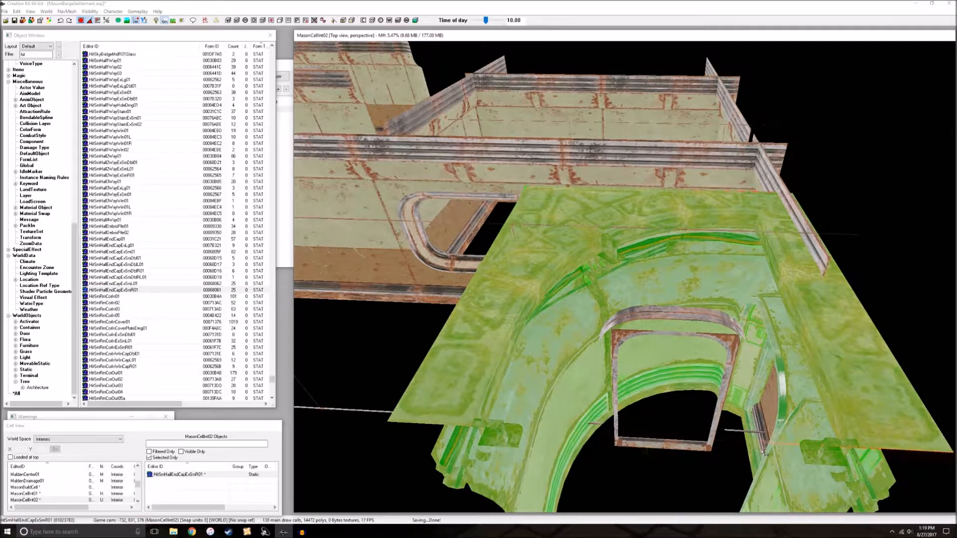
key(Delete)
Add HitSmHallEndCapExSmL01 to the cell, then rotate and move it so its opening meets the outer doorway
drag(673, 449, 675, 448)
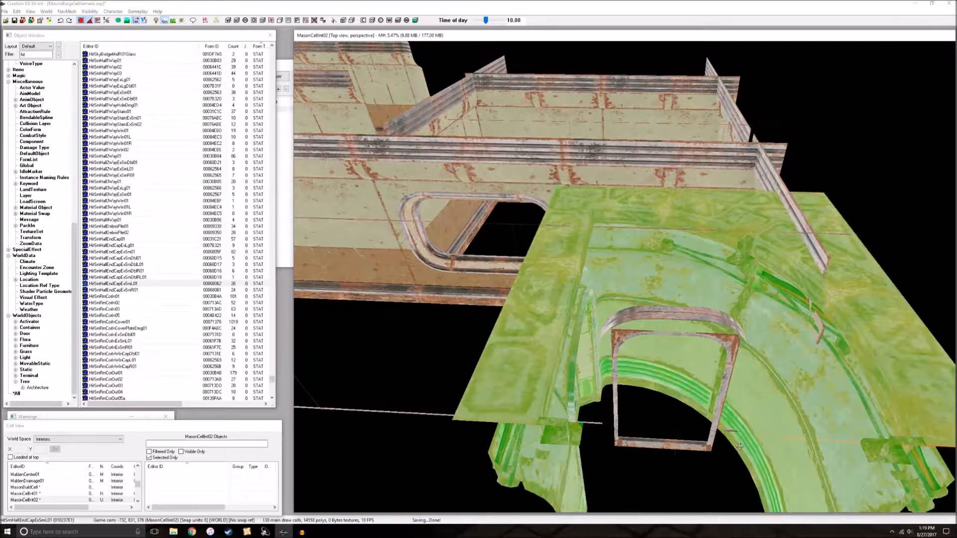
scroll(737, 408, down, 2)
right_drag(737, 408, 697, 408)
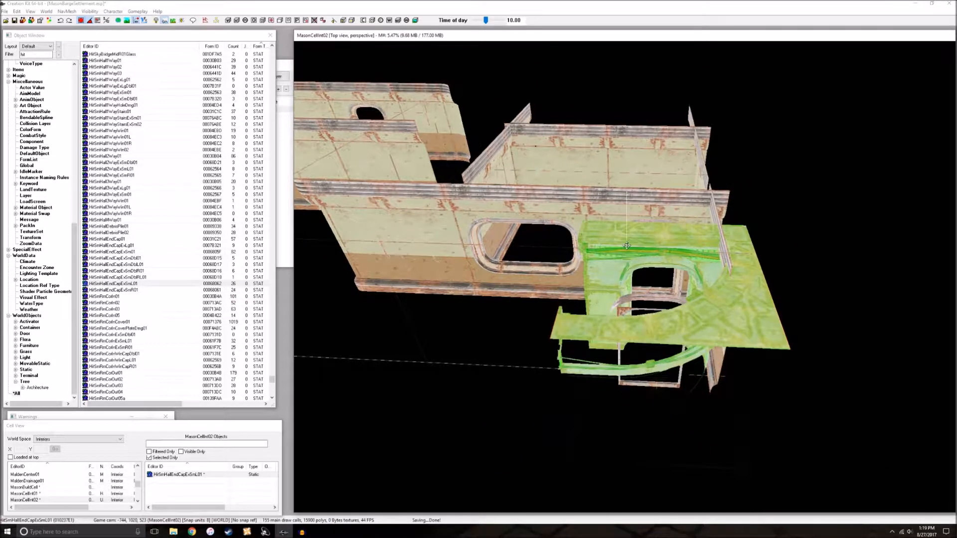
drag(723, 364, 693, 373)
key(d)
Examine how the hall end cap lines up with the doorway and the adjoining room walls from several angles
shift+middle_drag(693, 373, 733, 356)
scroll(746, 392, up, 3)
scroll(747, 393, up, 3)
scroll(487, 384, down, 5)
scroll(551, 395, up, 3)
scroll(726, 358, up, 3)
click(563, 324)
click(732, 319)
click(573, 319)
click(767, 300)
key(d)
shift+middle_drag(766, 300, 765, 377)
scroll(765, 377, down, 3)
click(725, 329)
shift+middle_drag(724, 329, 777, 383)
scroll(737, 330, up, 3)
key(d)
shift+middle_drag(722, 325, 704, 354)
scroll(754, 387, up, 2)
click(705, 344)
key(d)
scroll(705, 349, up, 2)
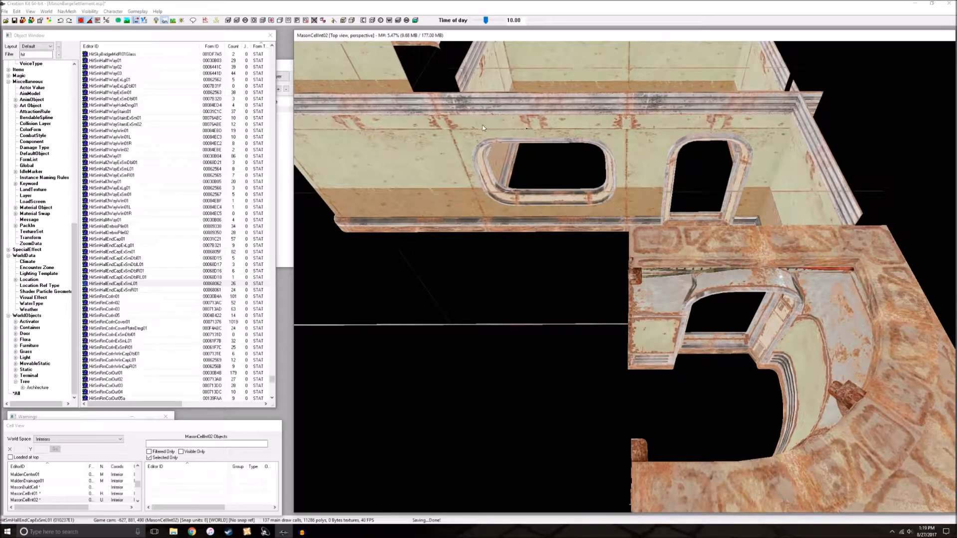
shift+middle_drag(711, 269, 606, 271)
click(705, 268)
scroll(705, 267, down, 2)
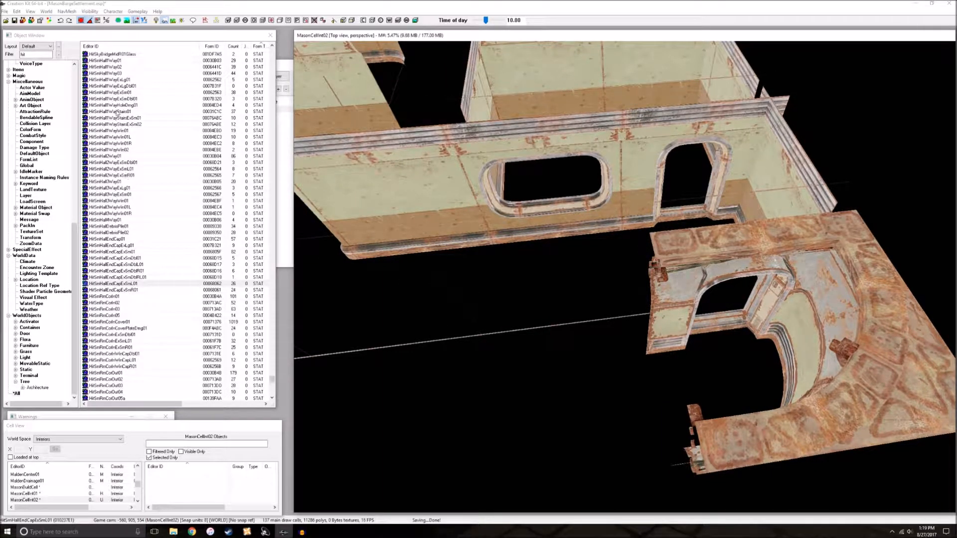
scroll(118, 140, up, 1)
click(691, 294)
key(d)
Add a straight HitSmHall1Way01 piece, rotate it and fit it to the open end of the hall end cap
shift+middle_drag(691, 294, 314, 120)
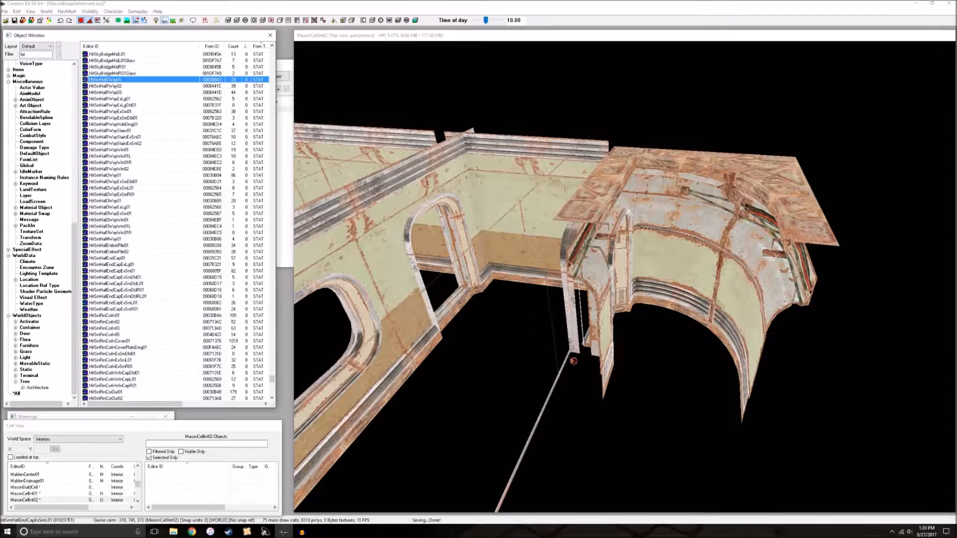
drag(746, 393, 742, 393)
scroll(743, 393, down, 2)
right_drag(742, 314, 772, 305)
drag(772, 305, 662, 423)
key(d)
shift+middle_drag(661, 423, 810, 407)
scroll(800, 404, up, 5)
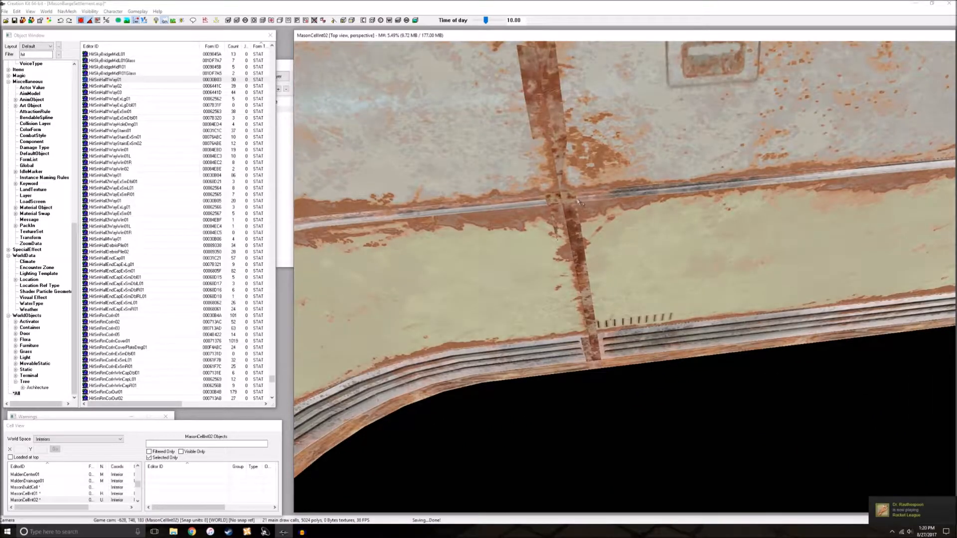
drag(579, 201, 645, 178)
key(d)
Try a HitSmHall2Way01 corner piece at the open end of the straight hall, then delete it
scroll(722, 285, down, 6)
shift+middle_drag(722, 284, 625, 169)
click(598, 154)
shift+middle_drag(611, 239, 610, 240)
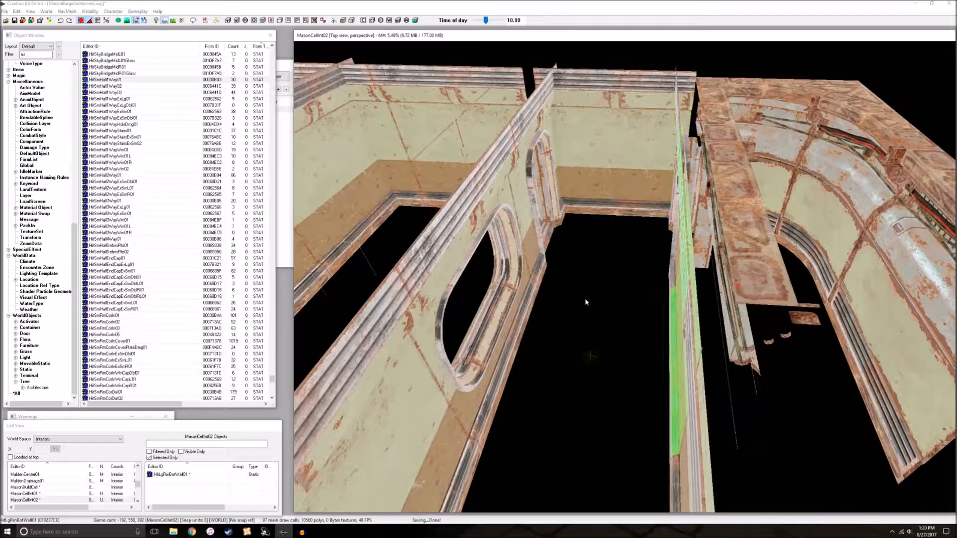
click(515, 319)
shift+middle_drag(516, 319, 695, 337)
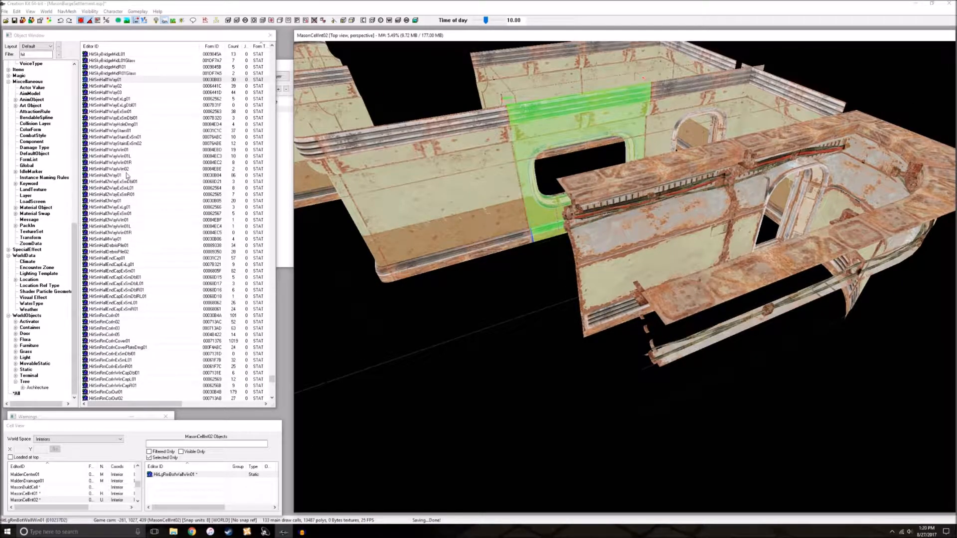
drag(666, 310, 667, 311)
right_drag(677, 277, 678, 269)
shift+middle_drag(678, 269, 655, 240)
click(705, 292)
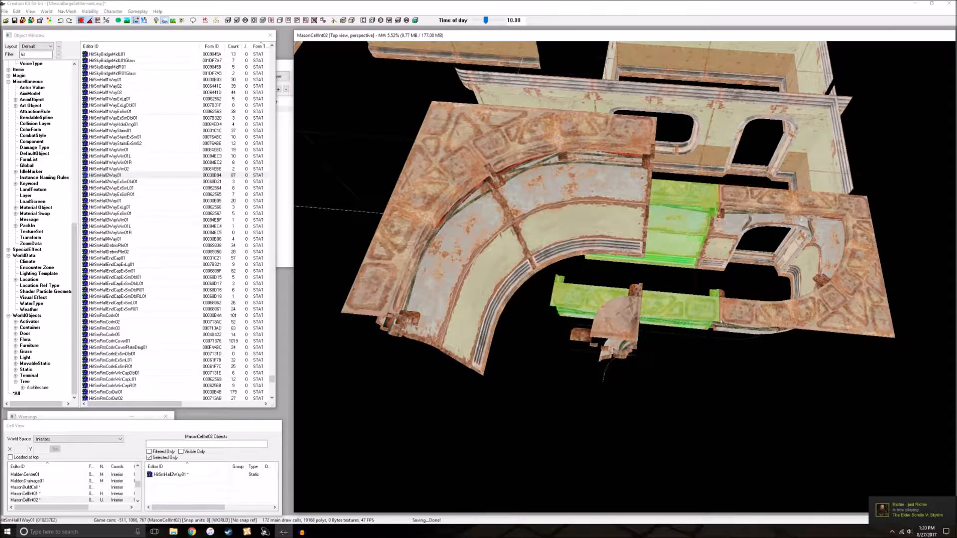
click(526, 148)
key(Delete)
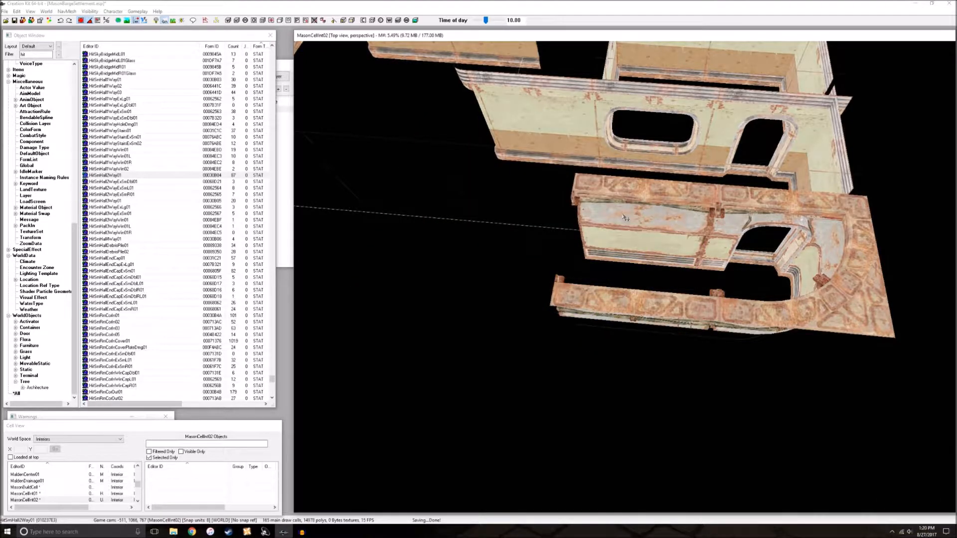
Add a HitSmHall3Way01 junction at the open end of the straight hall piece
scroll(625, 218, up, 1)
middle_drag(625, 218, 635, 222)
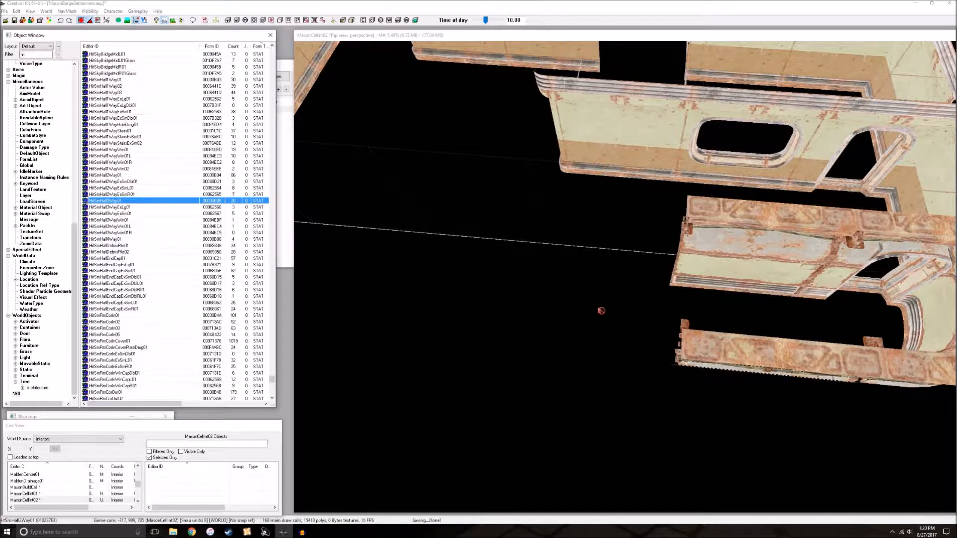
drag(628, 323, 576, 359)
Try a rotated duplicate of the straight hall piece on a side branch of the three-way junction, then delete both pieces
click(712, 234)
key(ctrl+d)
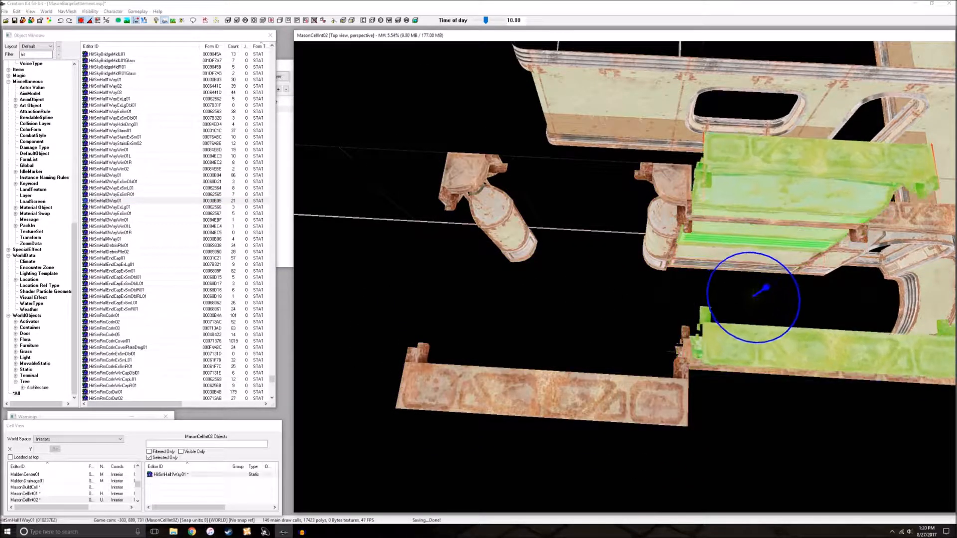
drag(718, 233, 491, 181)
right_drag(490, 182, 540, 182)
drag(600, 254, 588, 103)
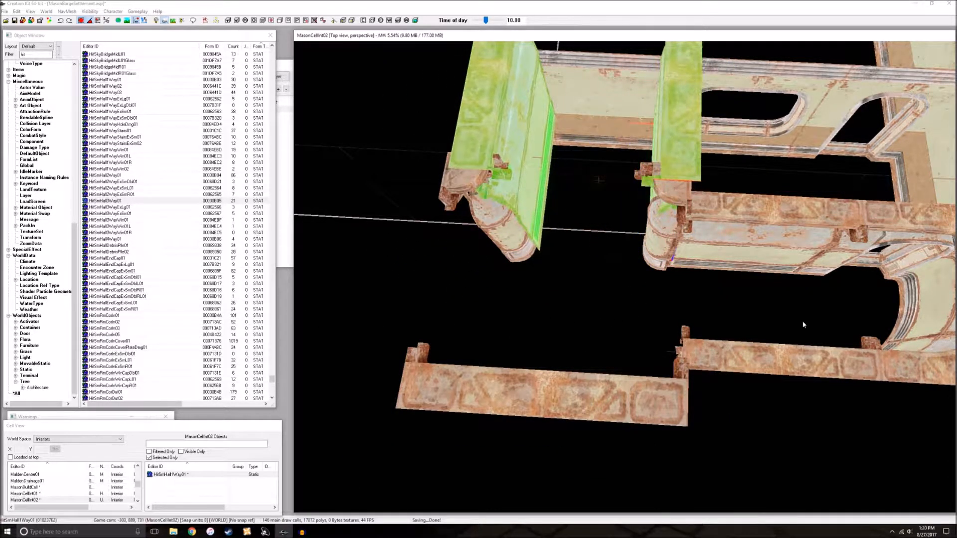
key(Delete)
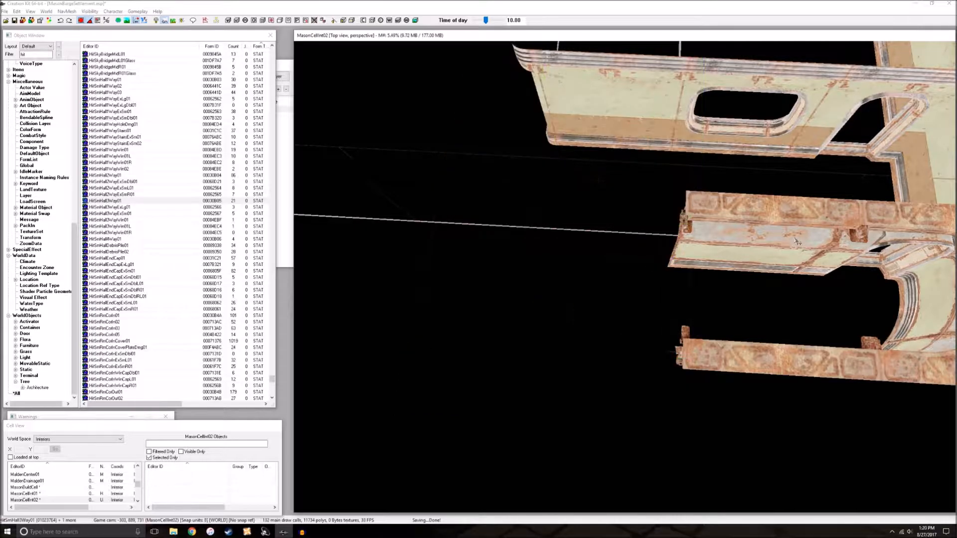
Add a HitSmHall1WayStairs01 piece and move it to the open end of the straight hall
click(733, 249)
shift+middle_drag(733, 249, 676, 242)
shift+middle_drag(518, 248, 731, 282)
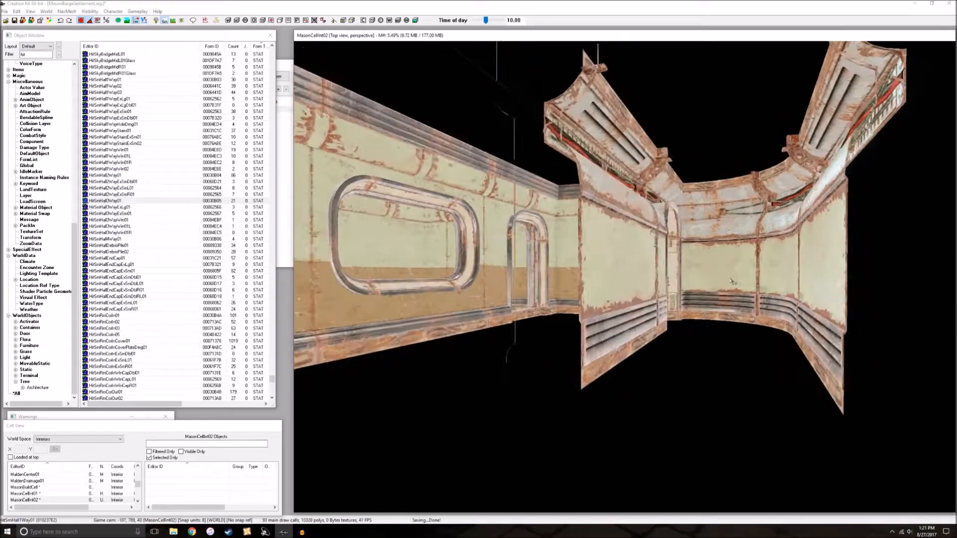
shift+middle_drag(760, 226, 707, 234)
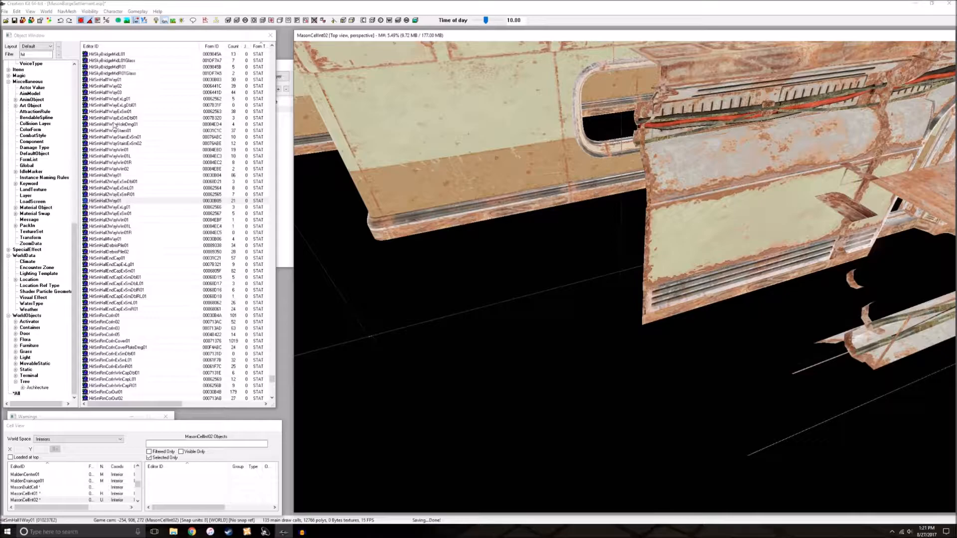
drag(741, 266, 689, 257)
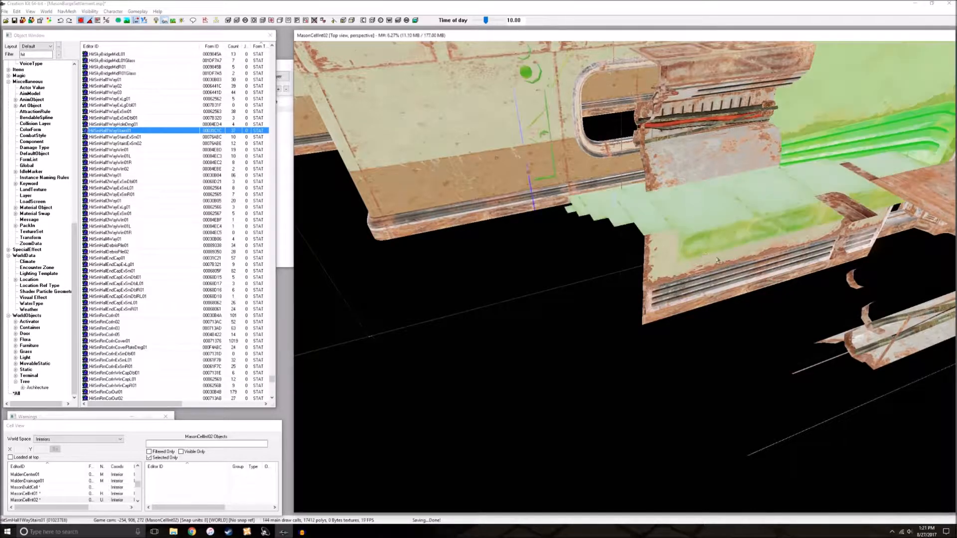
scroll(726, 258, down, 3)
drag(724, 222, 611, 261)
drag(647, 344, 705, 325)
shift+middle_drag(706, 324, 678, 243)
drag(677, 243, 717, 184)
drag(558, 200, 529, 220)
Adjust the stair piece vertically so its walls meet the open end of the straight hall
key(z)
scroll(697, 221, up, 2)
shift+middle_drag(697, 221, 679, 205)
scroll(679, 205, up, 3)
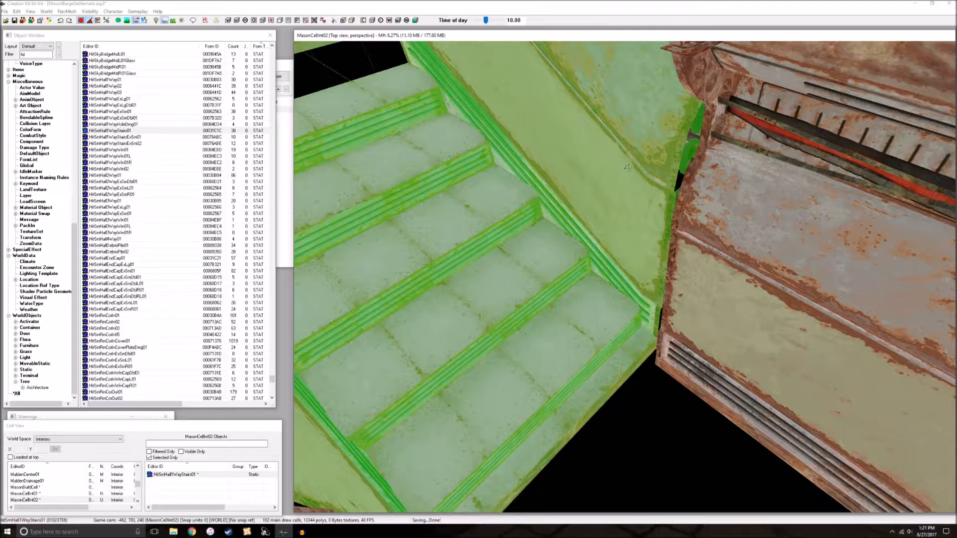
drag(662, 154, 664, 229)
shift+middle_drag(664, 229, 687, 224)
middle_drag(548, 229, 716, 314)
scroll(667, 332, up, 3)
scroll(717, 326, down, 3)
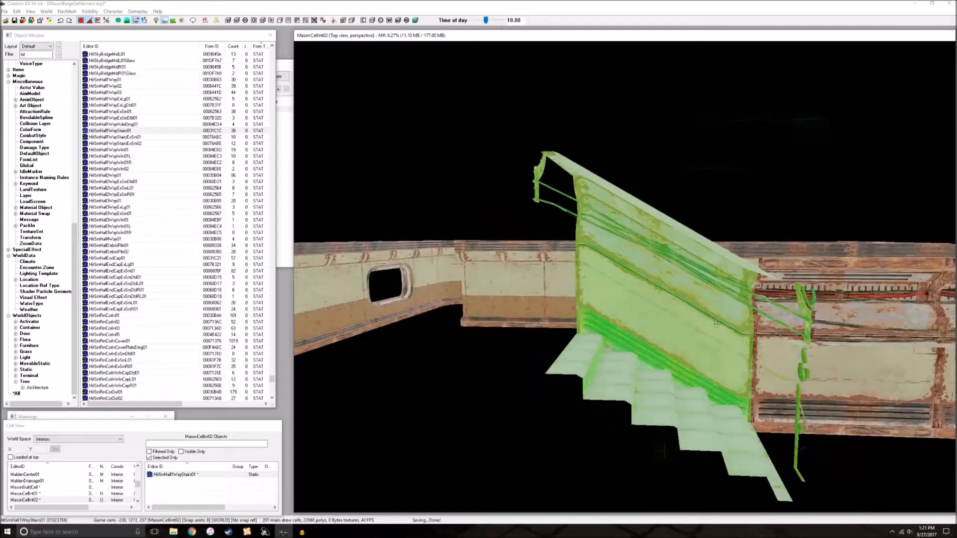
Duplicate the stair piece and align the copy with the upper end of the first flight
drag(707, 402, 412, 146)
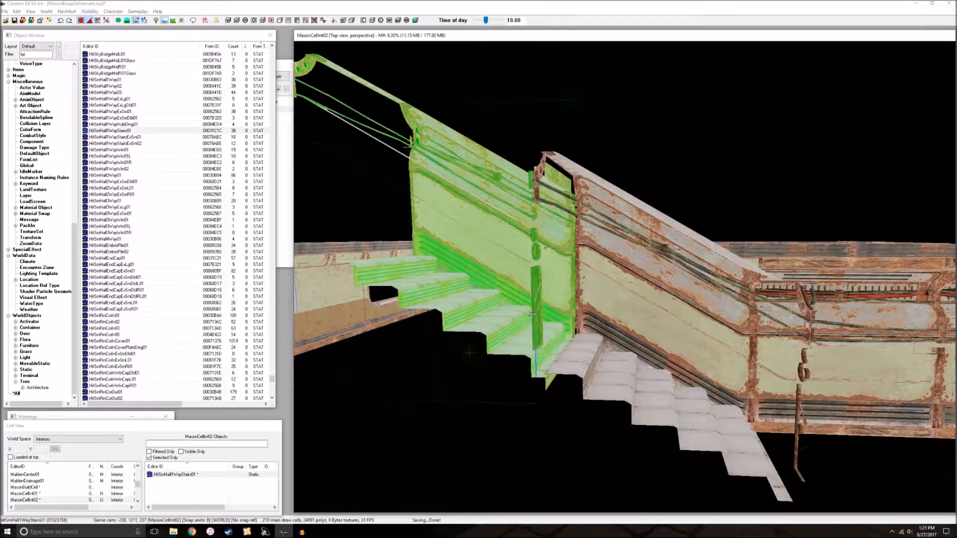
scroll(532, 314, up, 10)
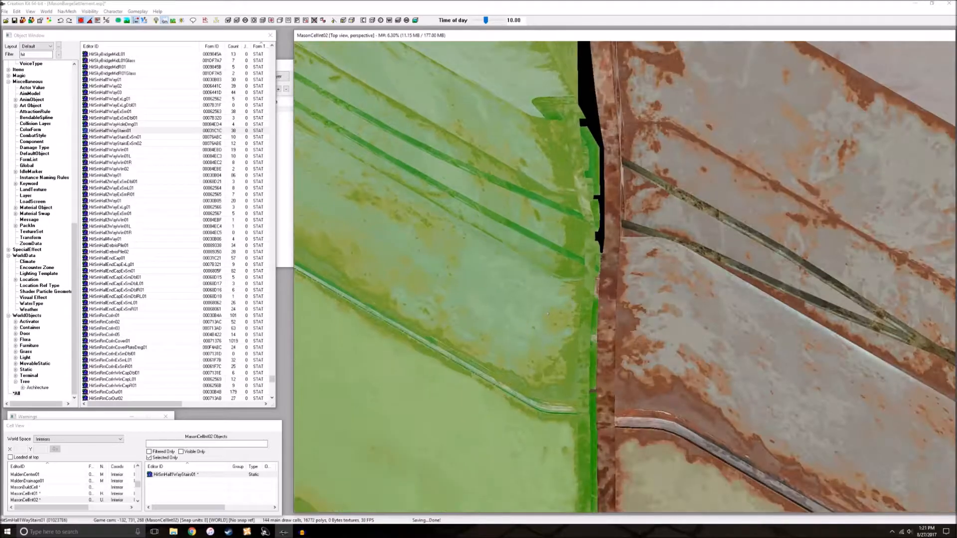
shift+middle_drag(558, 335, 470, 259)
drag(471, 259, 515, 323)
shift+middle_drag(515, 323, 581, 321)
scroll(548, 322, down, 5)
scroll(582, 320, up, 4)
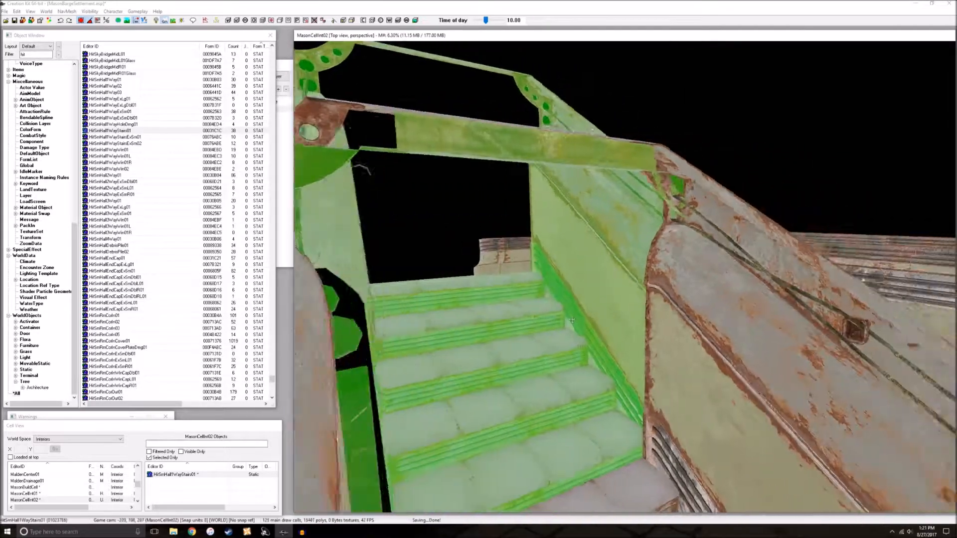
scroll(582, 321, up, 5)
drag(581, 321, 578, 297)
scroll(583, 231, down, 5)
shift+middle_drag(582, 230, 610, 257)
click(617, 284)
scroll(615, 257, up, 5)
scroll(613, 243, down, 4)
scroll(612, 243, down, 3)
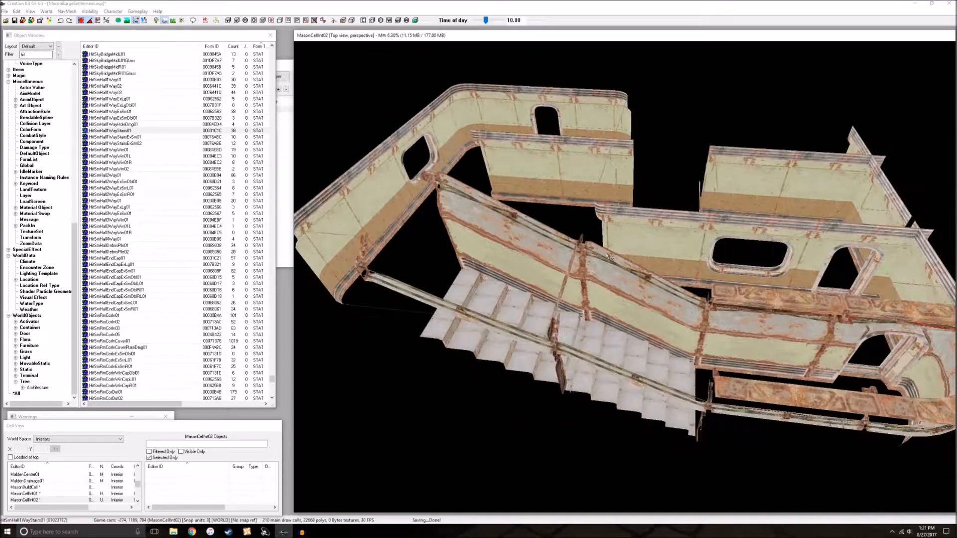
Duplicate the HitSmHallEndCapExSmR01 end cap and fit it to the upper end of the second stair flight
drag(877, 330, 471, 357)
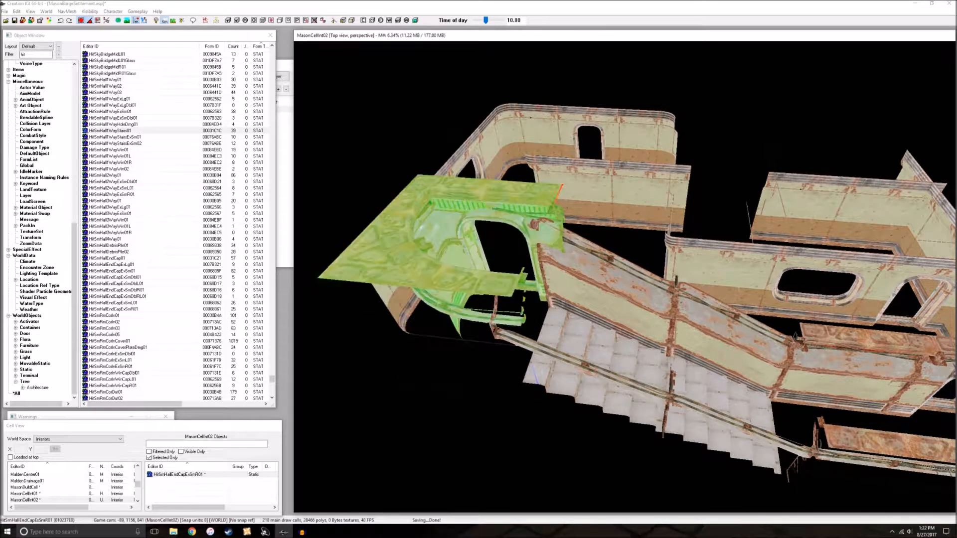
scroll(498, 215, up, 4)
drag(498, 215, 463, 214)
drag(499, 299, 512, 302)
shift+middle_drag(512, 302, 538, 240)
scroll(545, 248, up, 4)
drag(538, 241, 526, 229)
key(d)
Filter the object list for "hitfloor" and add a HitFloorSolidFull01 tile beside the interior dividing wall
scroll(540, 234, down, 5)
shift+middle_drag(540, 234, 751, 269)
scroll(552, 225, down, 4)
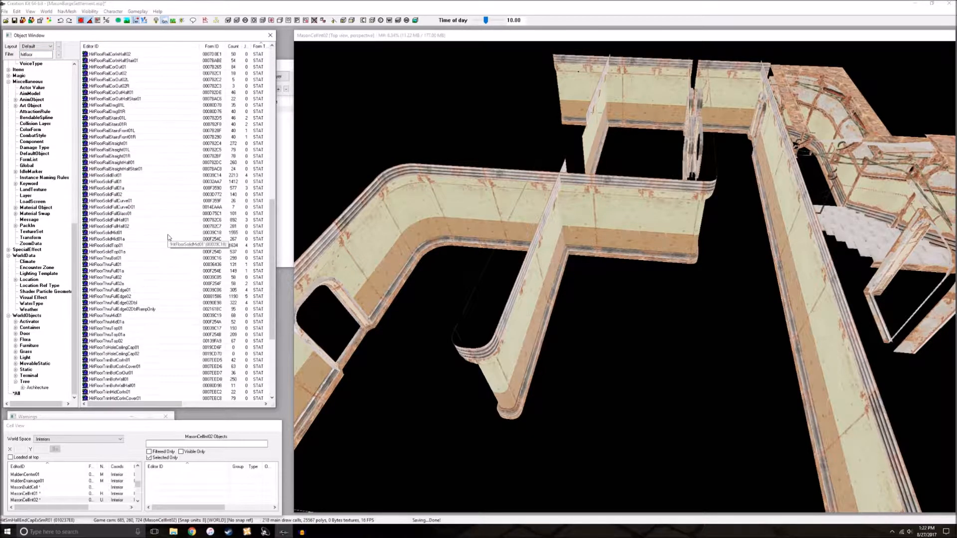
scroll(168, 237, down, 8)
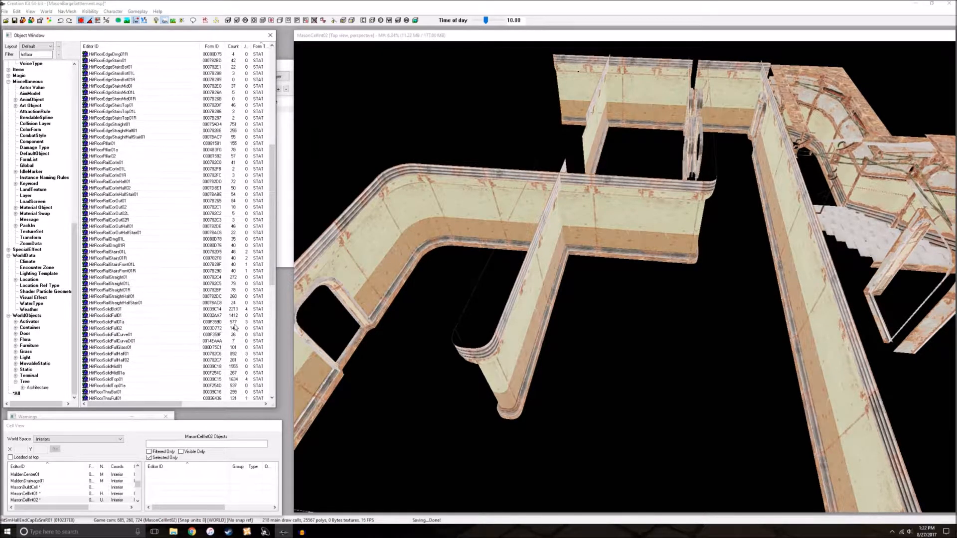
scroll(217, 326, up, 3)
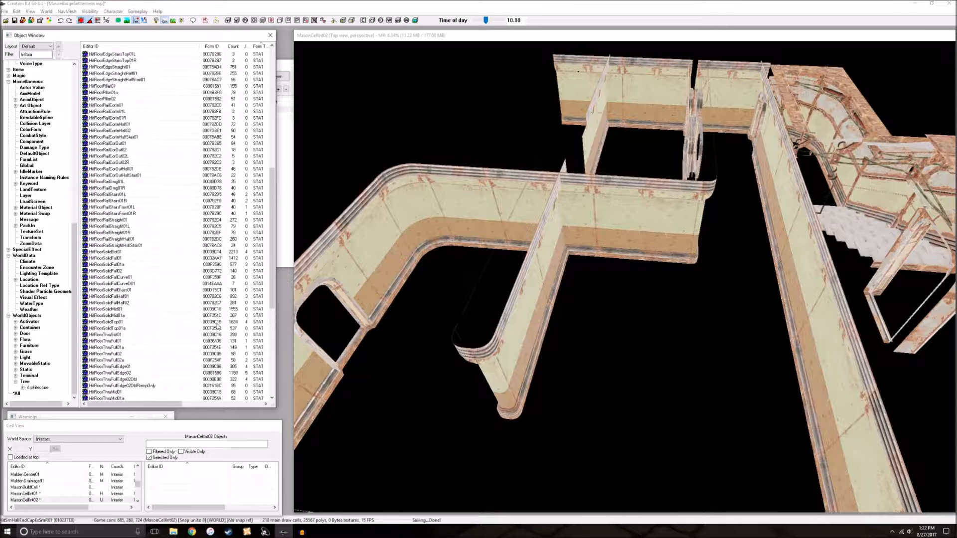
scroll(558, 266, up, 6)
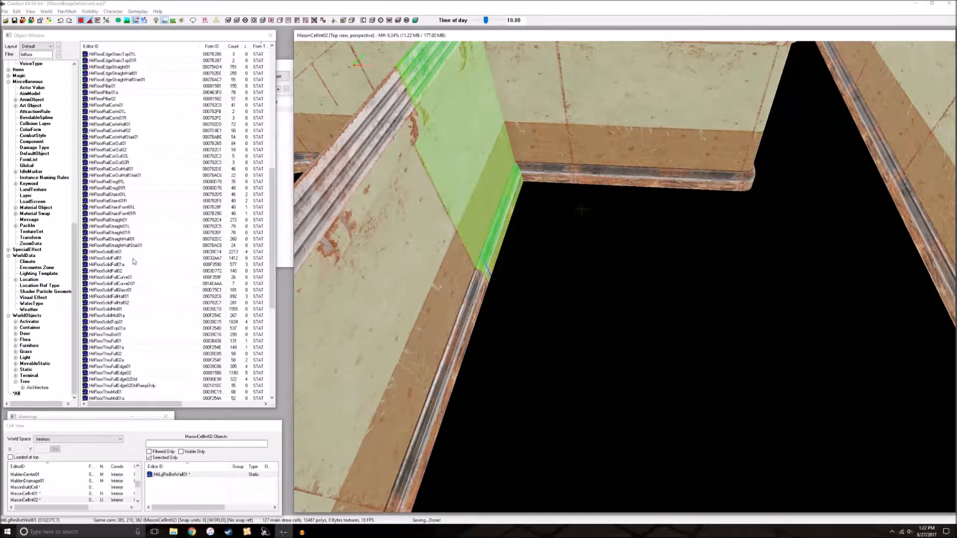
drag(582, 210, 582, 211)
scroll(582, 211, down, 3)
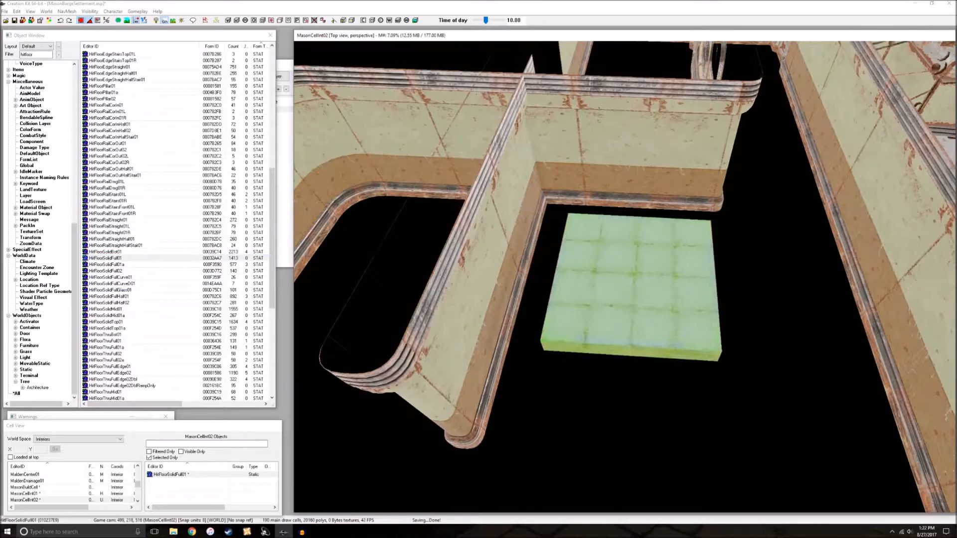
Examine the thickness of the full floor tile and its fit against the base of the surrounding walls
scroll(668, 294, up, 4)
scroll(624, 296, up, 3)
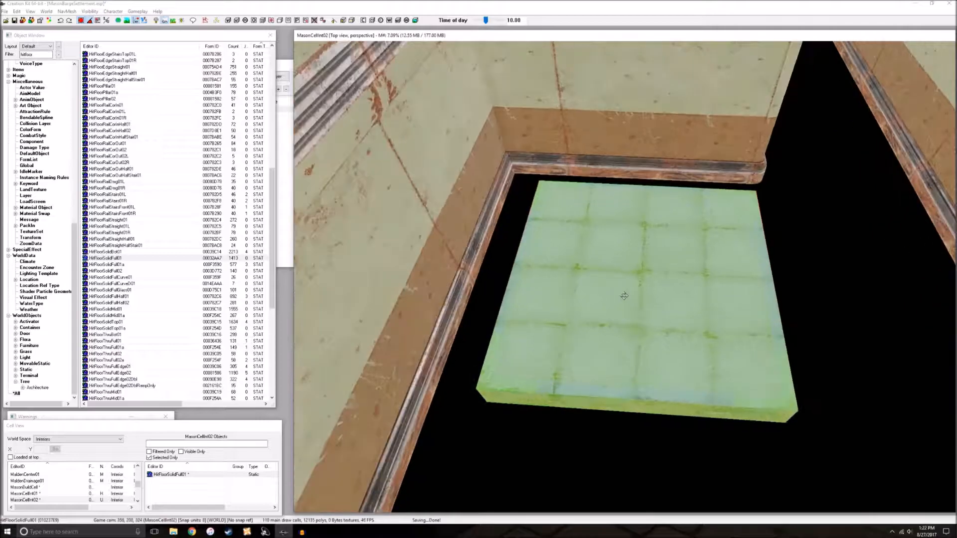
scroll(637, 281, down, 5)
scroll(651, 299, up, 3)
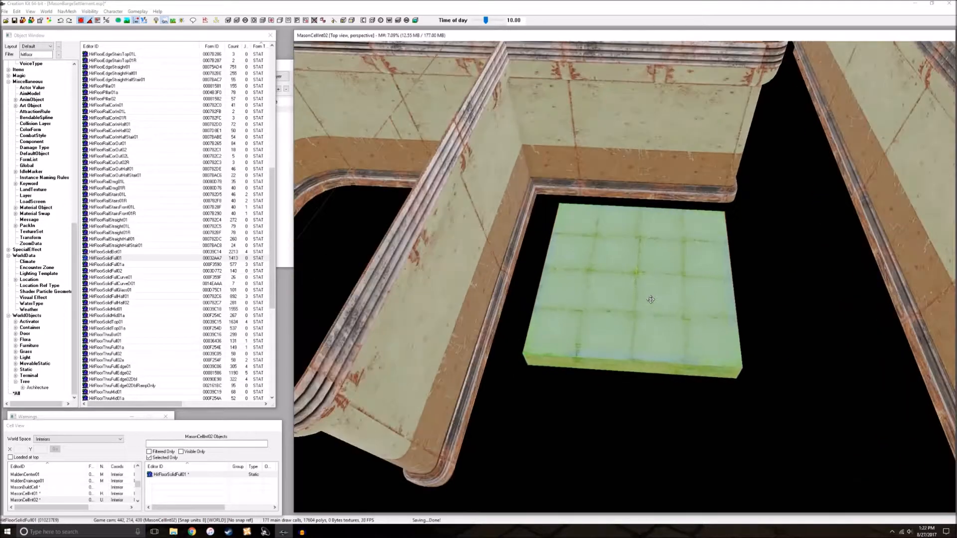
shift+middle_drag(650, 299, 650, 236)
scroll(651, 270, up, 2)
shift+middle_drag(717, 141, 622, 297)
shift+middle_drag(635, 337, 696, 376)
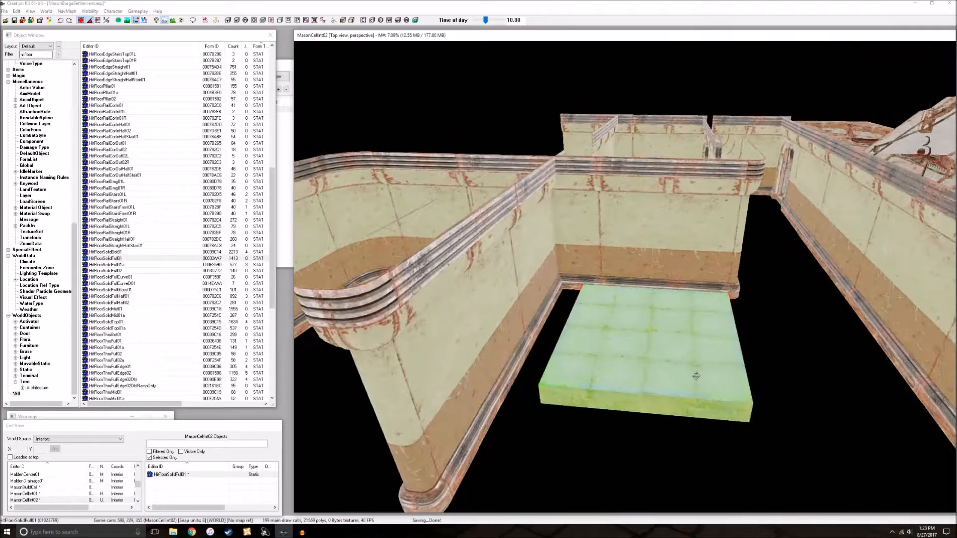
Raise the HitFloorSolidFull01 tile above floor level and move it aside toward the opposite long wall
drag(651, 296, 657, 133)
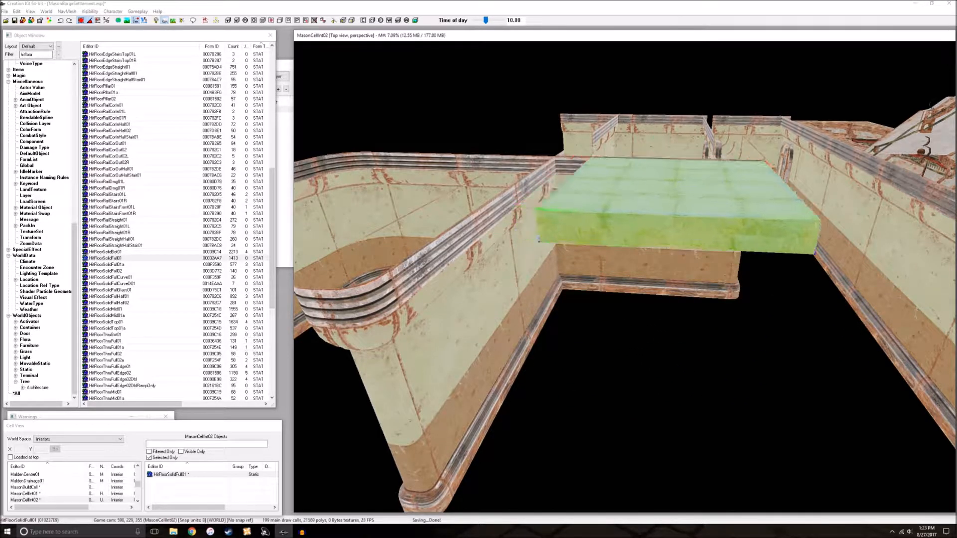
middle_drag(718, 199, 588, 227)
drag(588, 226, 767, 249)
shift+middle_drag(903, 256, 768, 268)
drag(767, 268, 774, 325)
shift+middle_drag(775, 325, 787, 296)
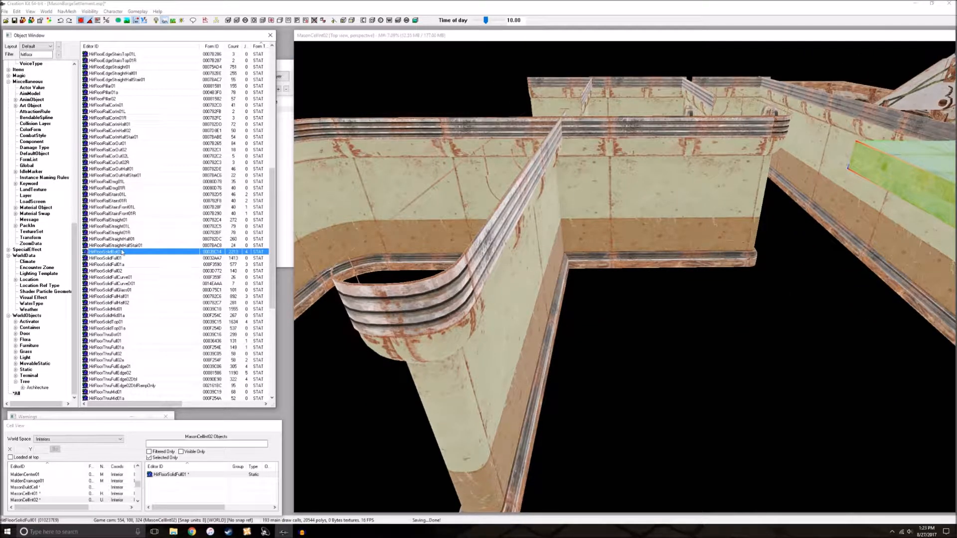
Add a HitFloorSolidBot01 tile at the free end of the dividing wall and adjust its height to the wall base
scroll(561, 411, down, 2)
drag(561, 412, 639, 392)
shift+middle_drag(639, 392, 612, 406)
shift+middle_drag(640, 338, 621, 397)
scroll(619, 386, up, 3)
key(z)
drag(620, 384, 620, 394)
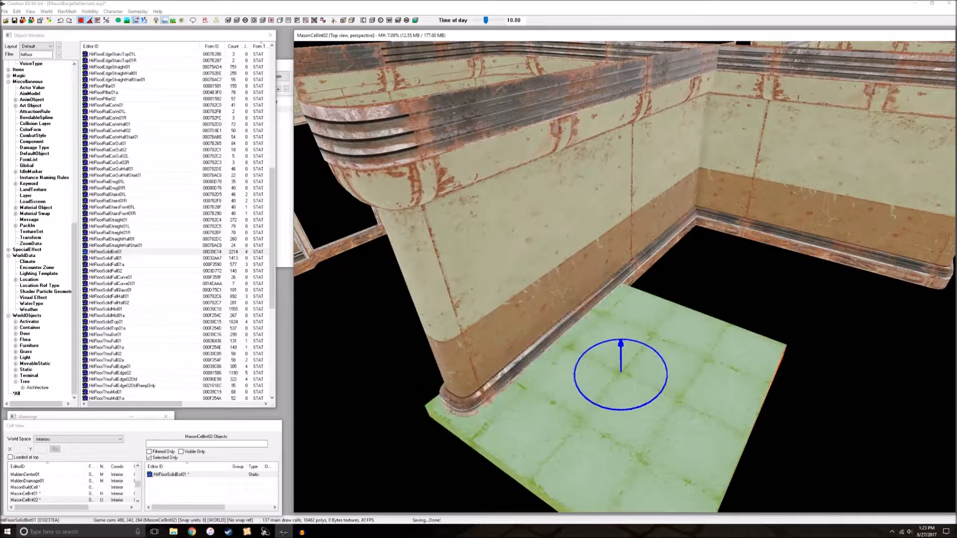
Move the HitFloorSolidBot01 tile across the room to the doorway in the outer wall
scroll(620, 393, down, 3)
shift+middle_drag(620, 393, 644, 364)
drag(644, 363, 552, 427)
middle_drag(552, 427, 681, 427)
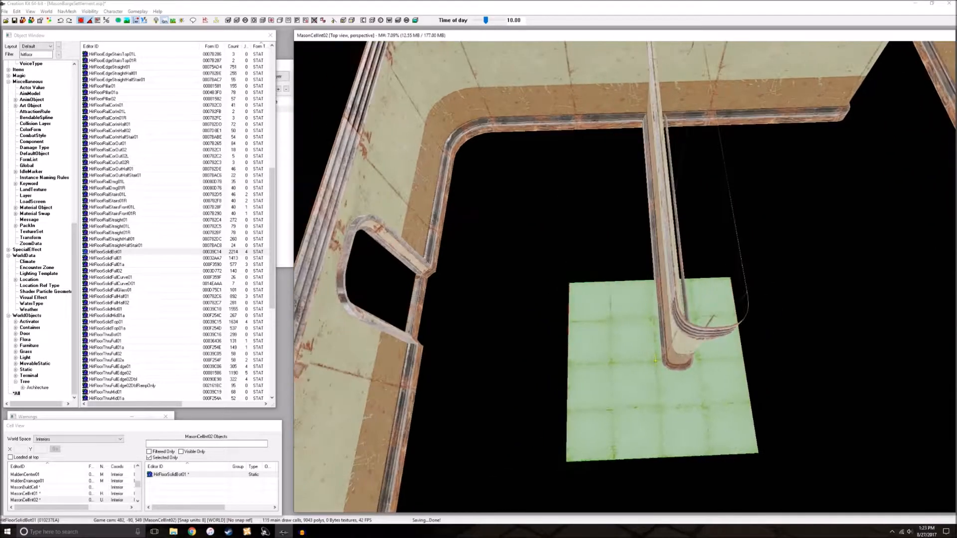
drag(681, 427, 551, 355)
scroll(513, 338, up, 3)
middle_drag(513, 338, 542, 297)
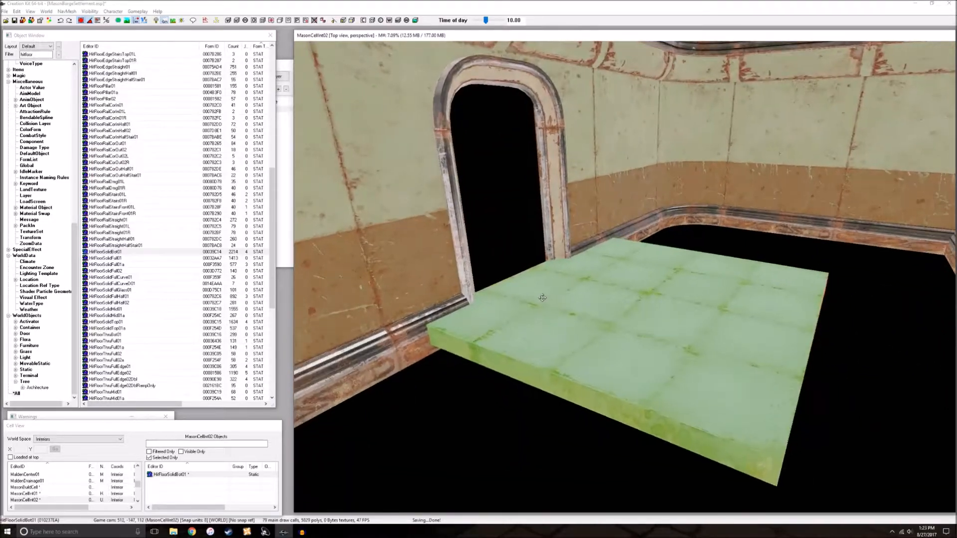
Fine-tune the bottom floor tile's height and edge position against the doorway threshold and wall trim
scroll(542, 297, up, 3)
key(z)
mouse_move(542, 298)
mouse_down()
mouse_move(542, 323)
mouse_move(548, 302)
mouse_up()
shift+middle_drag(547, 302, 535, 351)
scroll(564, 299, up, 3)
scroll(558, 307, down, 6)
scroll(559, 355, up, 2)
mouse_move(482, 288)
mouse_down()
mouse_move(638, 324)
mouse_move(465, 284)
mouse_up()
middle_drag(466, 284, 828, 352)
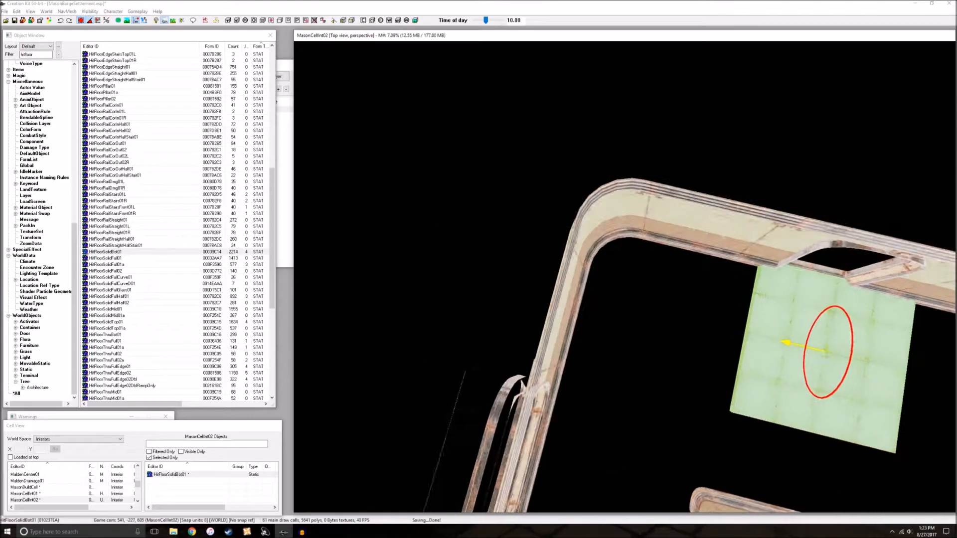
Slide the bottom floor tile along the doorway wall into the room's rounded corner
drag(829, 352, 682, 316)
scroll(569, 306, down, 2)
middle_drag(569, 305, 565, 305)
scroll(565, 305, up, 2)
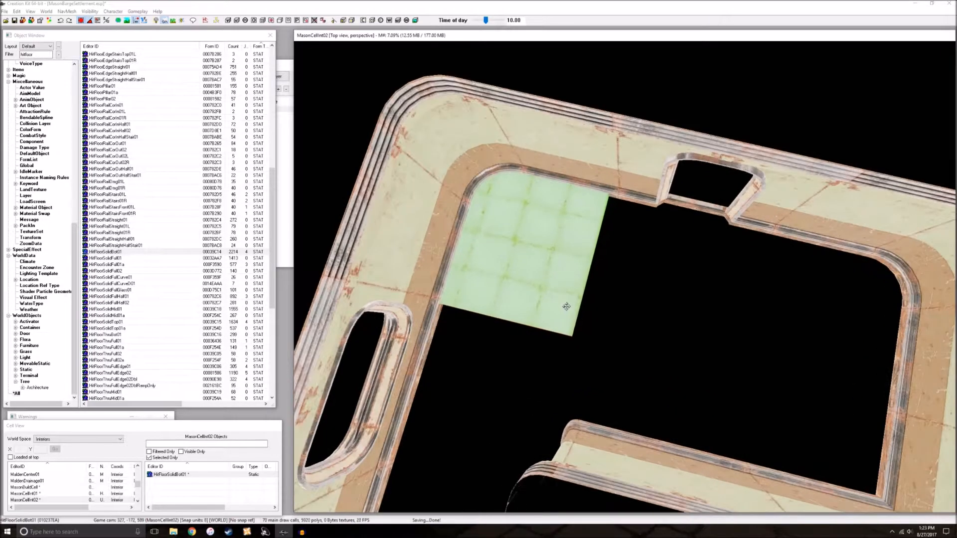
Duplicate the corner floor tile twice along the doorway wall to form a row of three tiles
key(x)
drag(520, 251, 676, 287)
middle_drag(832, 325, 637, 277)
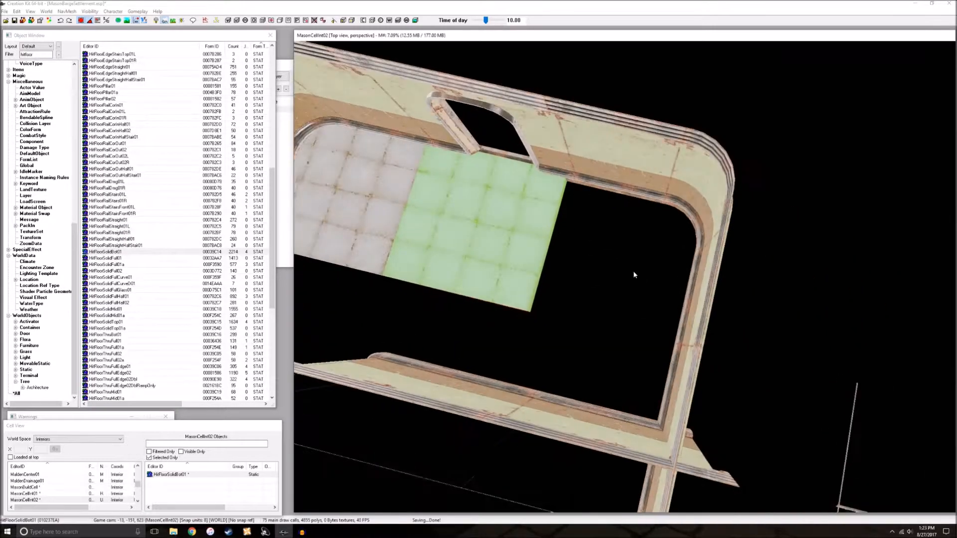
drag(484, 236, 621, 275)
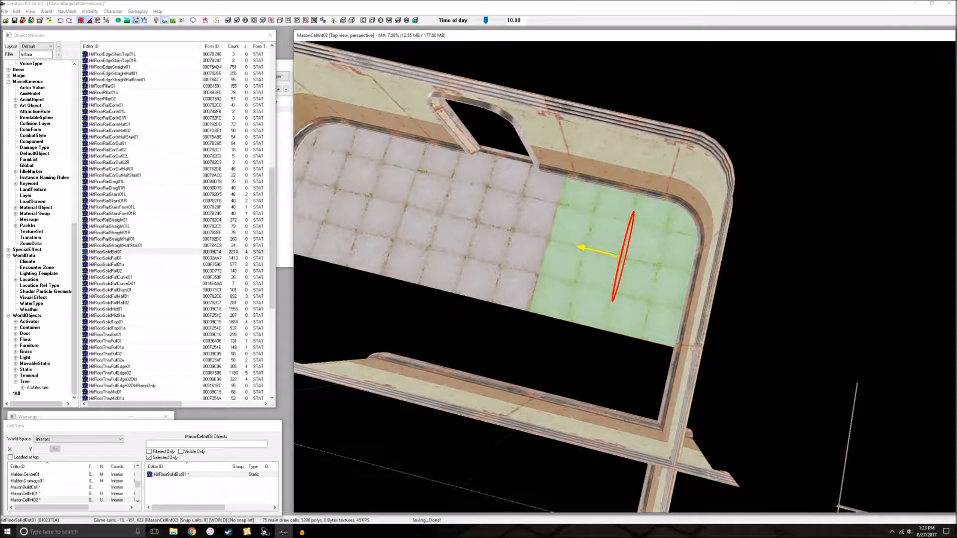
shift+middle_drag(508, 247, 592, 269)
Select all three floor tiles in the row and duplicate them as a second row toward the room's centre
ctrl+click(591, 271)
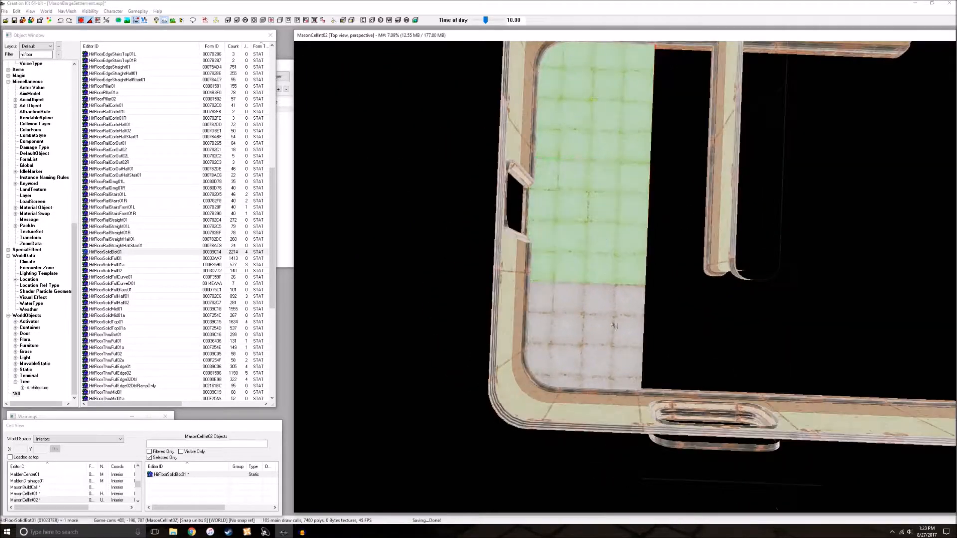
ctrl+click(611, 316)
middle_drag(612, 315, 558, 279)
drag(542, 278, 632, 280)
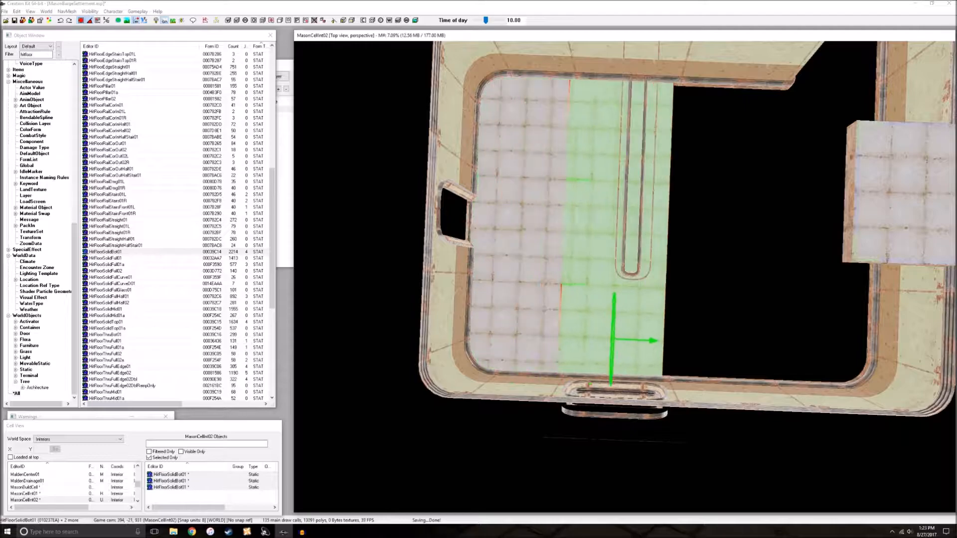
middle_drag(691, 285, 571, 285)
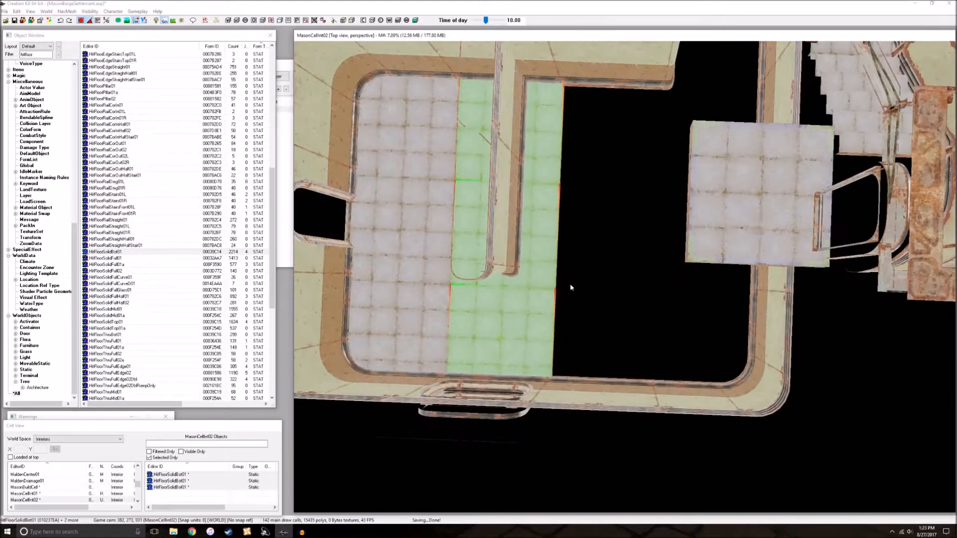
Duplicate the three-tile row two more times to extend the floor to the opposite long wall
drag(491, 291, 594, 292)
shift+middle_drag(496, 294, 526, 272)
middle_drag(604, 307, 570, 306)
drag(540, 325, 653, 351)
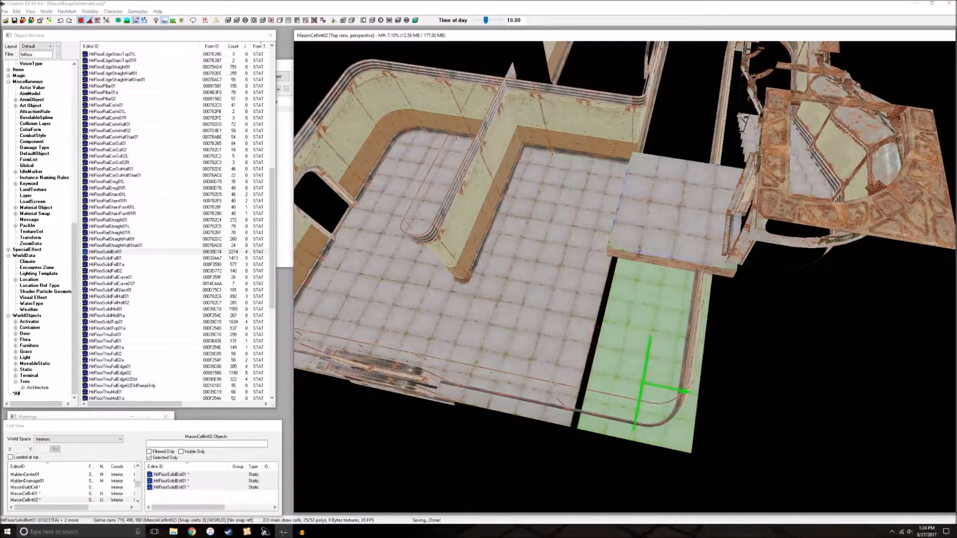
scroll(647, 349, down, 3)
shift+middle_drag(648, 349, 535, 204)
scroll(575, 285, up, 4)
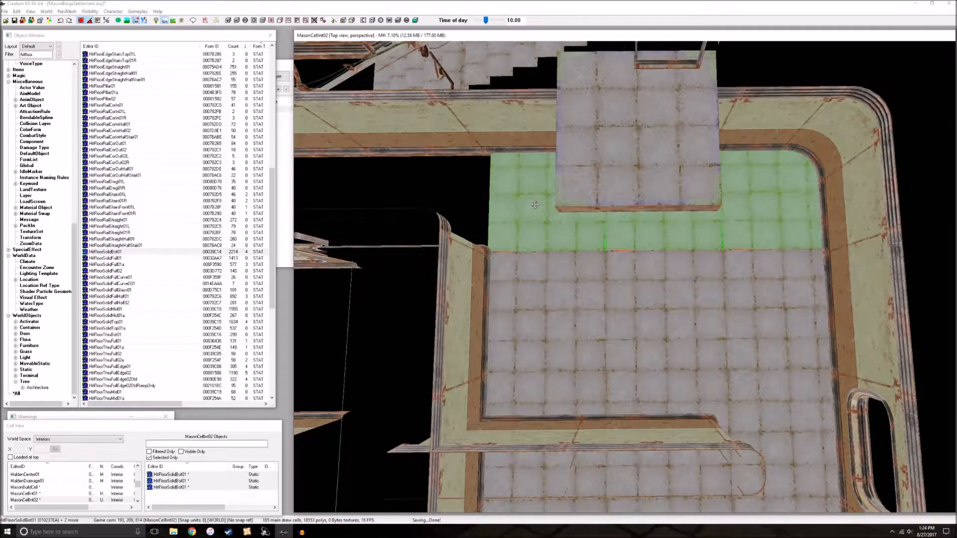
Select nine floor tiles in three rows beside the doorway wall and duplicate them across the unfloored part of the room
middle_drag(552, 214, 568, 230)
scroll(568, 230, up, 2)
middle_drag(406, 243, 427, 243)
scroll(698, 284, down, 3)
scroll(697, 285, down, 5)
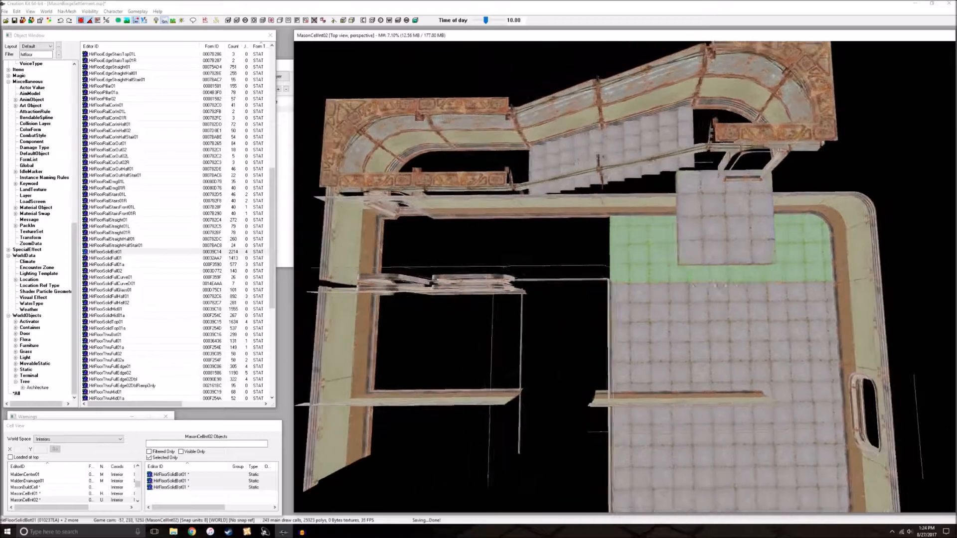
scroll(721, 273, up, 5)
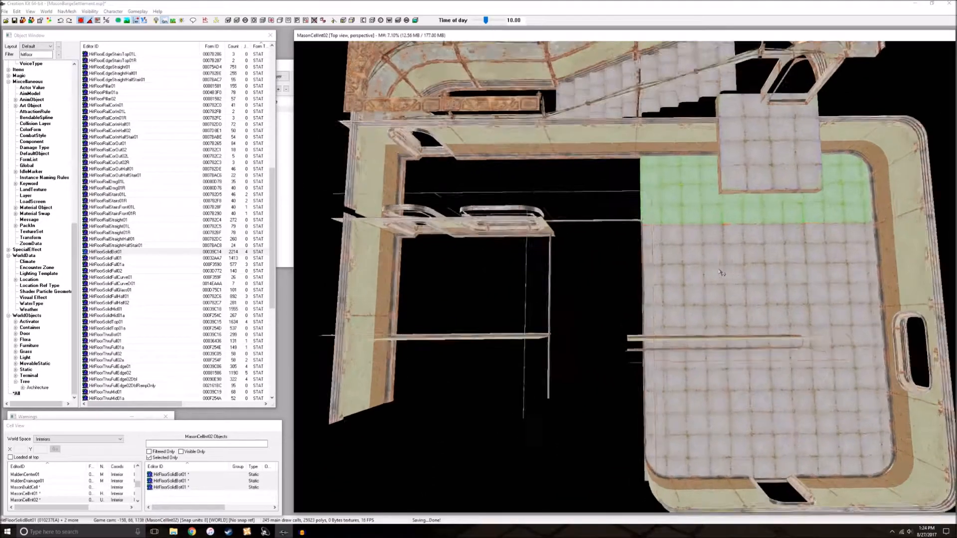
scroll(721, 282, up, 2)
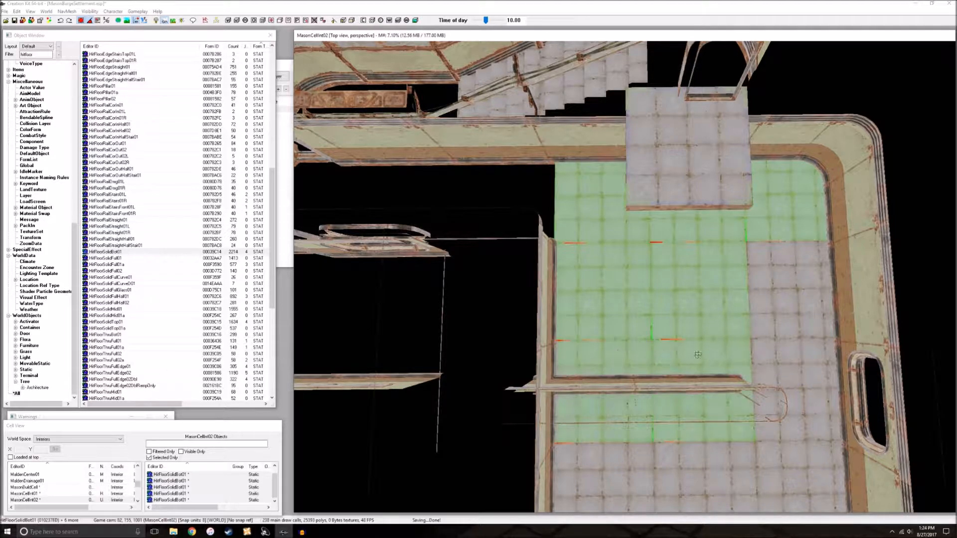
ctrl+click(792, 297)
scroll(696, 300, down, 2)
scroll(696, 301, up, 1)
middle_drag(696, 301, 749, 301)
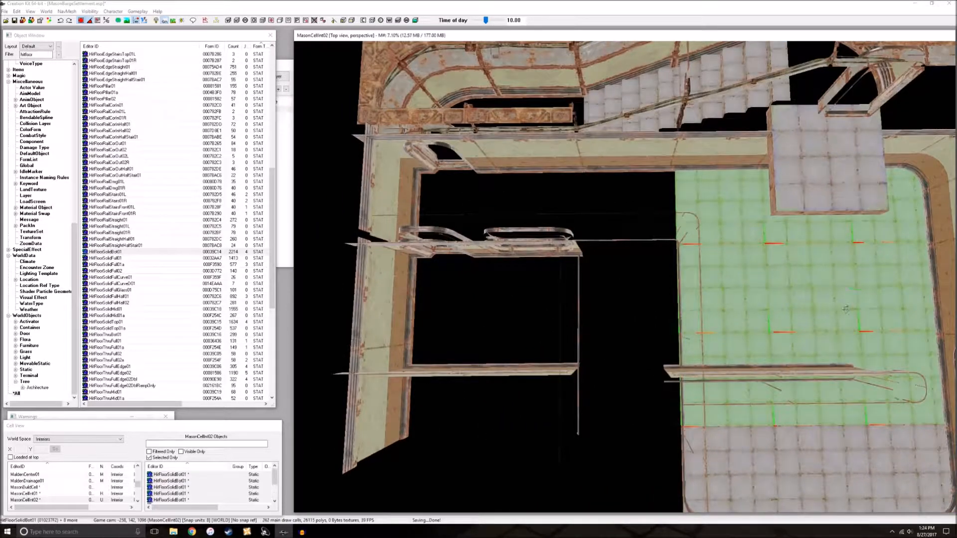
drag(846, 309, 603, 310)
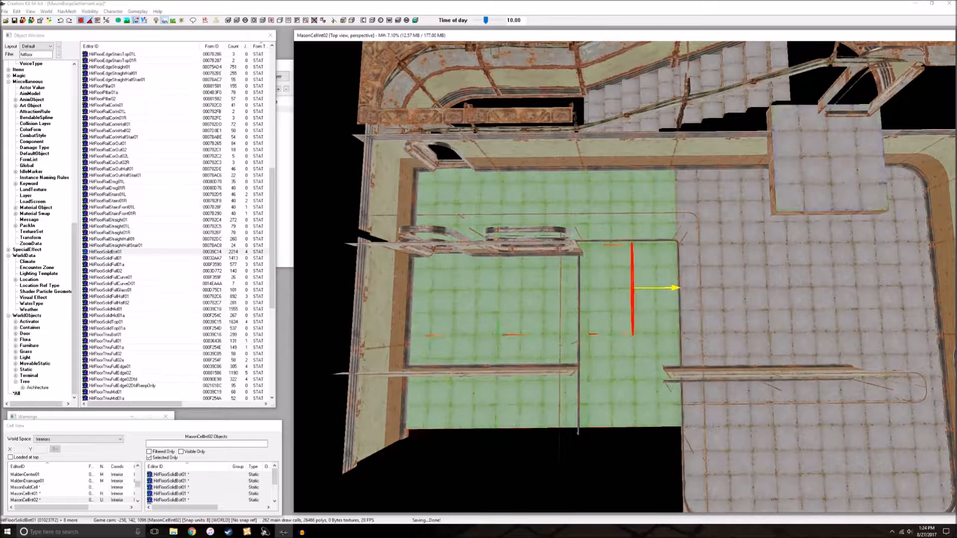
Delete the floor tiles in the gap between the window-wall room section and the main room
scroll(848, 313, up, 2)
click(702, 323)
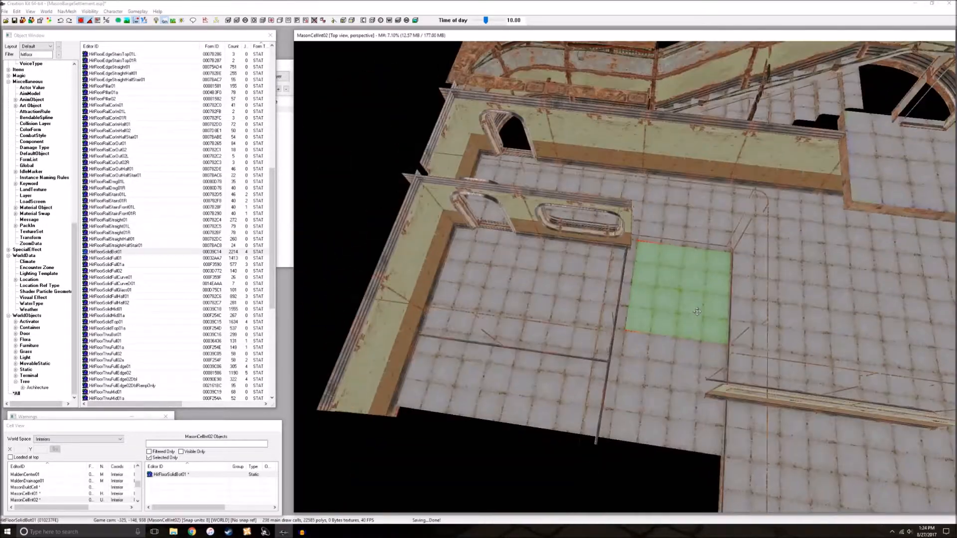
middle_drag(696, 311, 692, 301)
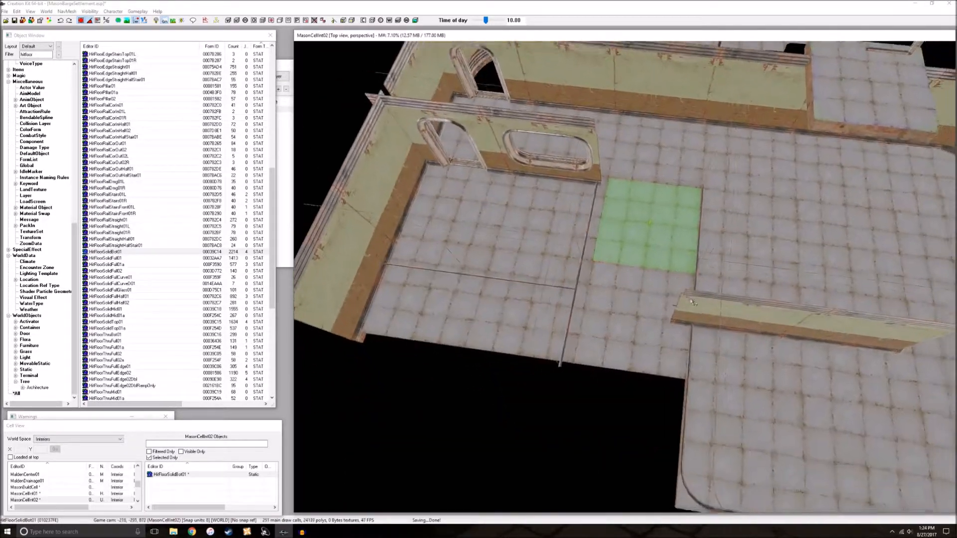
key(Delete)
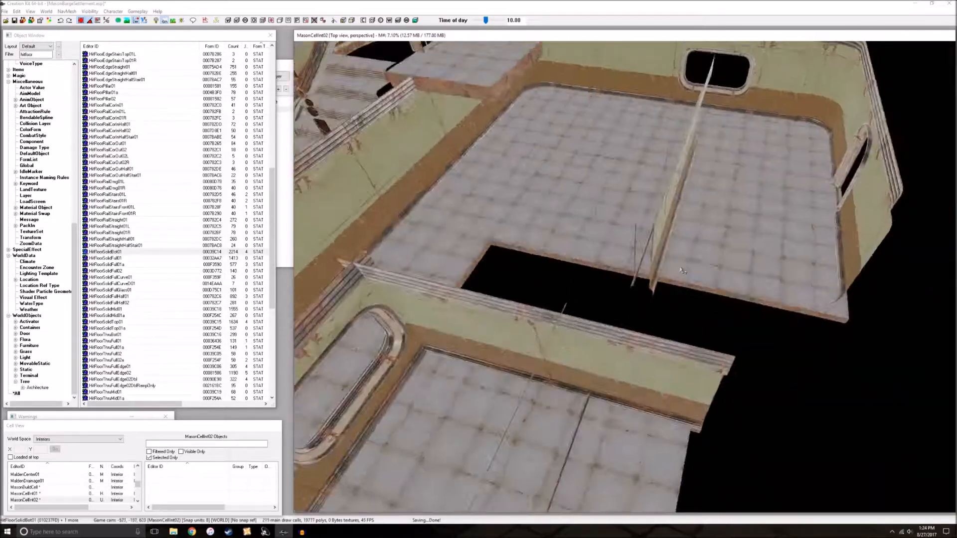
Duplicate two HitFloorSolidBot01 tiles and move the copies outside the room, under the hallway at the foot of the stairs
shift+middle_drag(682, 270, 688, 361)
click(598, 349)
scroll(598, 349, down, 3)
key(d)
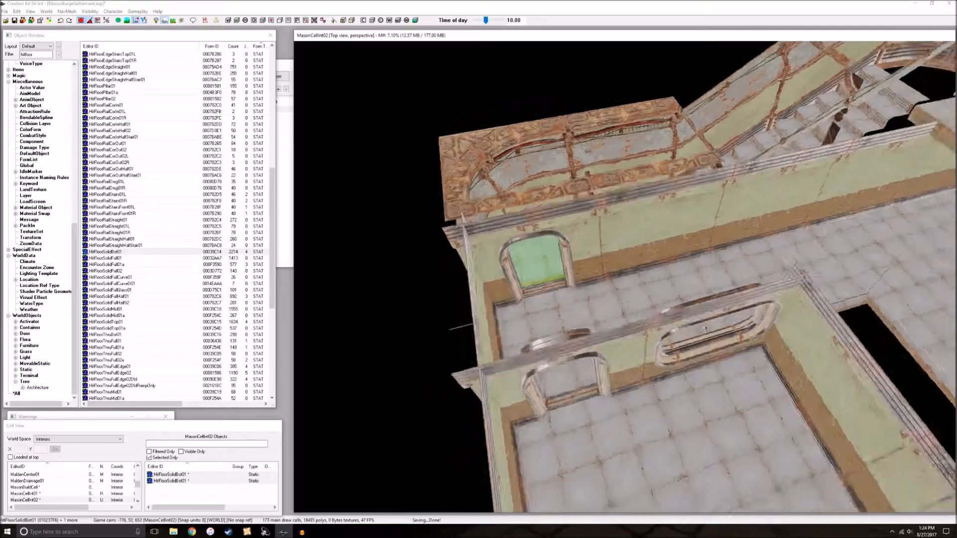
shift+middle_drag(705, 329, 777, 308)
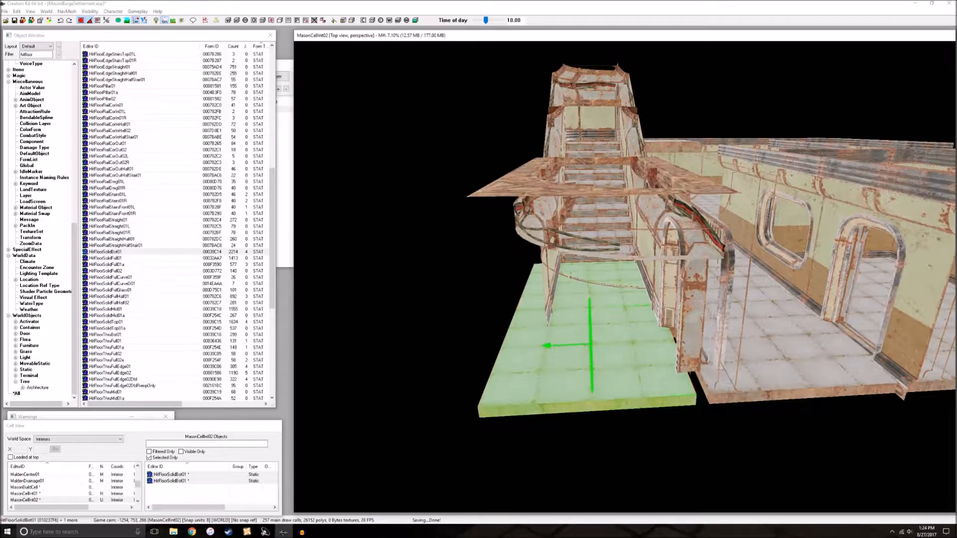
Align the two hallway floor tiles flush with the bottom stair and between the hallway walls
shift+middle_drag(629, 325, 699, 359)
shift+middle_drag(496, 255, 502, 258)
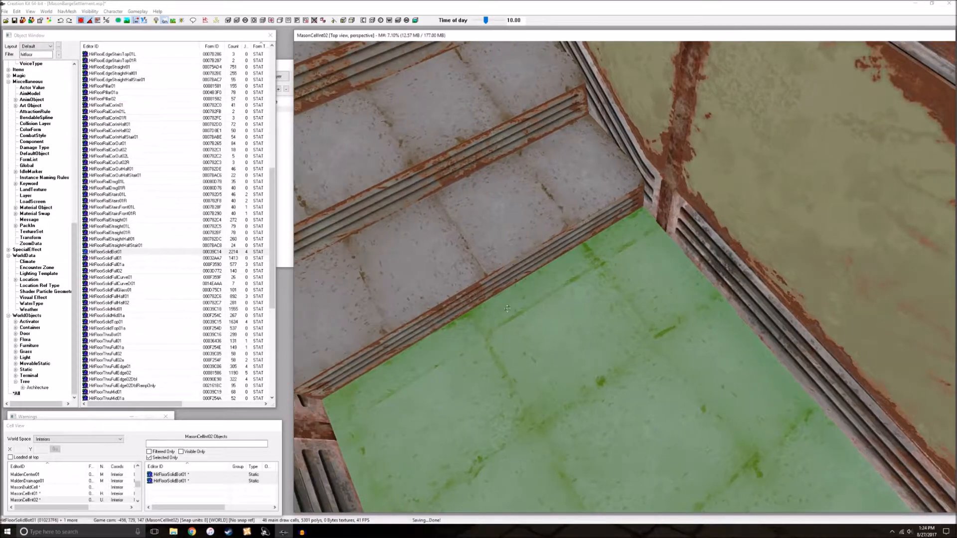
key(d)
shift+middle_drag(625, 310, 786, 354)
click(655, 327)
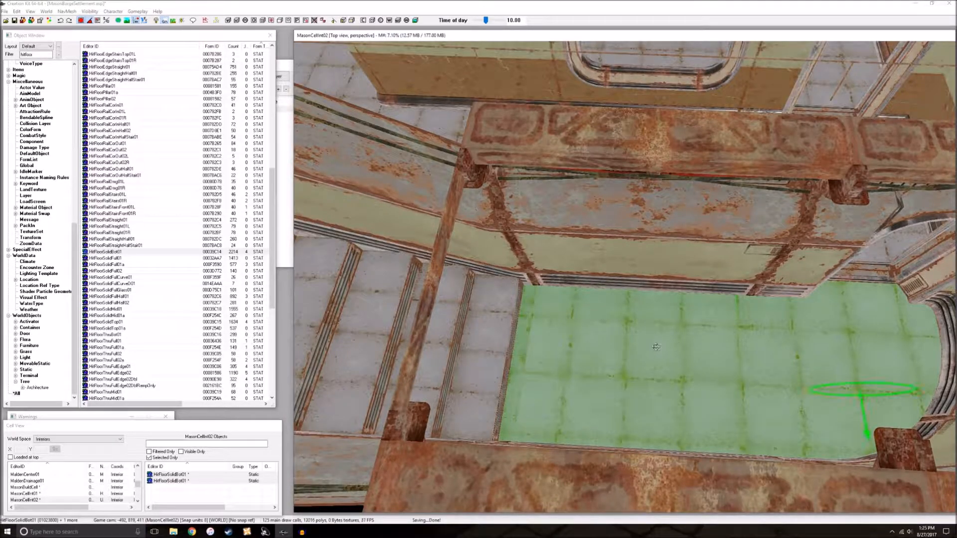
key(d)
scroll(655, 347, down, 3)
shift+middle_drag(656, 346, 686, 363)
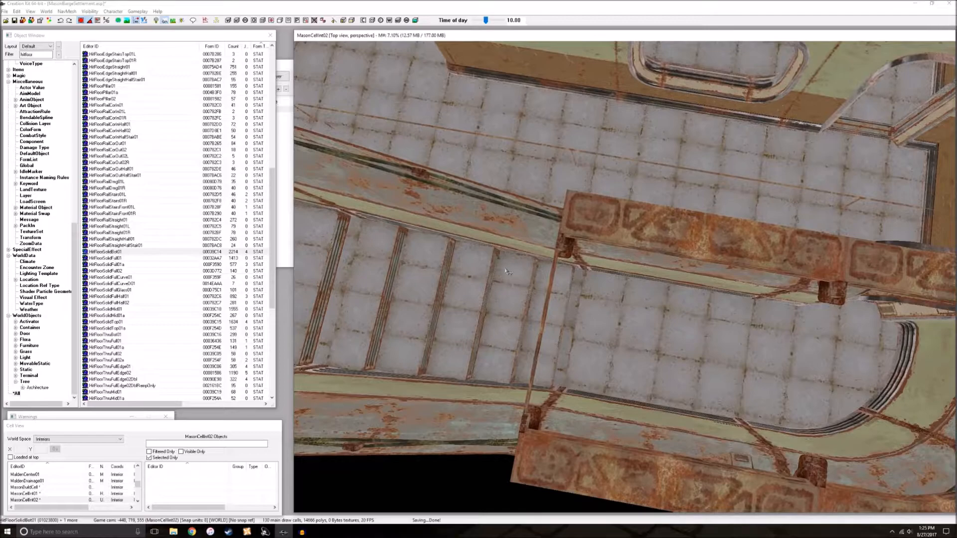
Duplicate a floor tile from the lower hallway and move the copy up to the top of the stairs
click(513, 308)
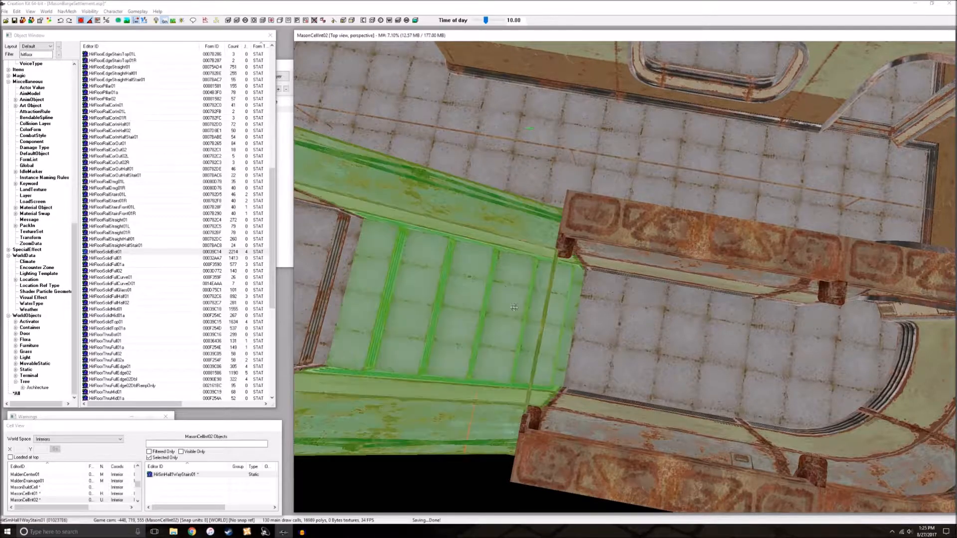
click(726, 370)
scroll(726, 370, down, 3)
key(d)
middle_drag(726, 370, 658, 295)
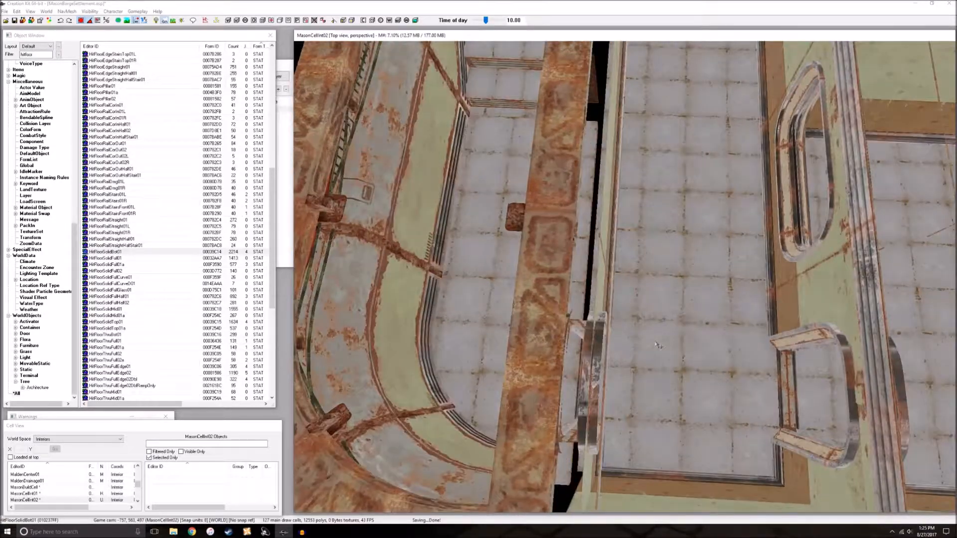
scroll(655, 343, down, 3)
scroll(655, 343, down, 1)
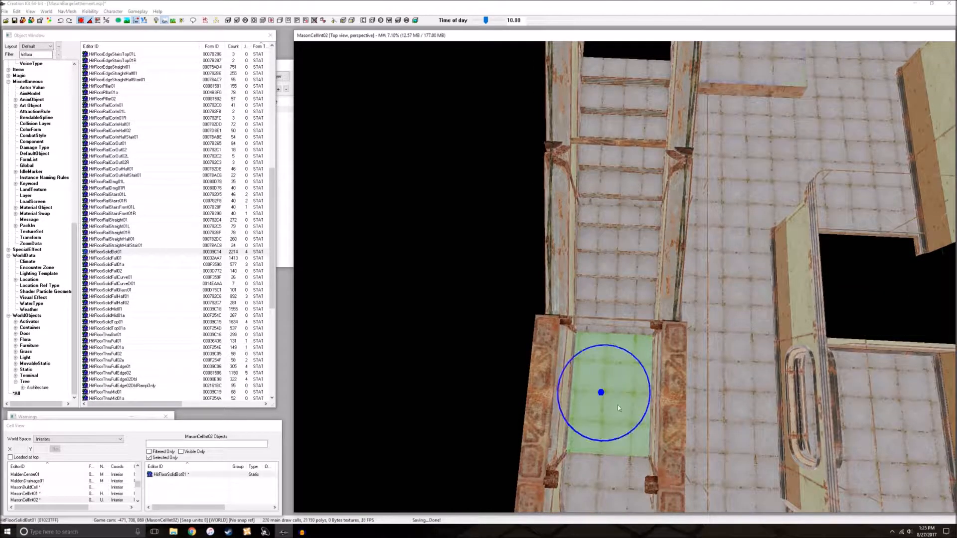
drag(618, 405, 617, 384)
key(ctrl+z)
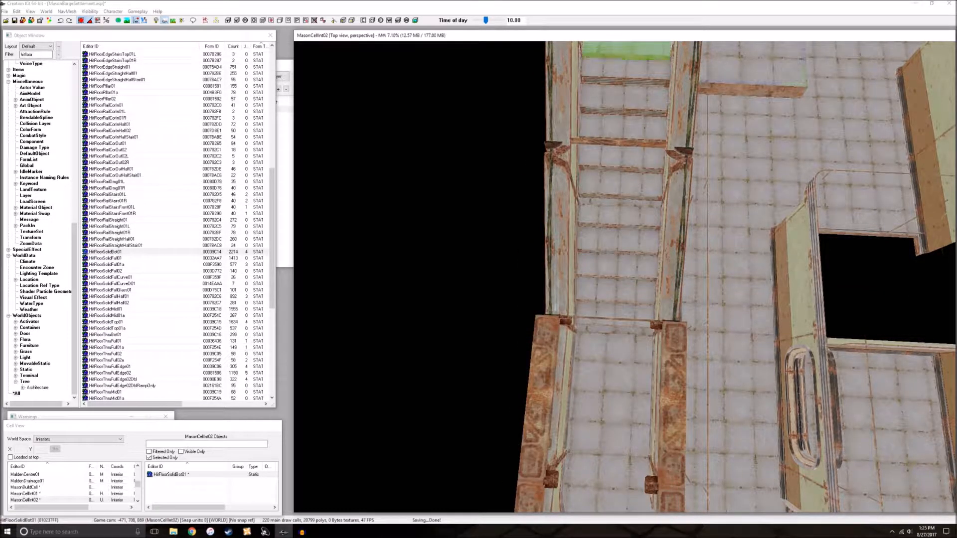
Fit the duplicated tile into the curved upper landing and adjust the adjoining HitFloorSolidFull01 tile beyond the doorway
shift+middle_drag(627, 287, 648, 265)
scroll(648, 265, up, 3)
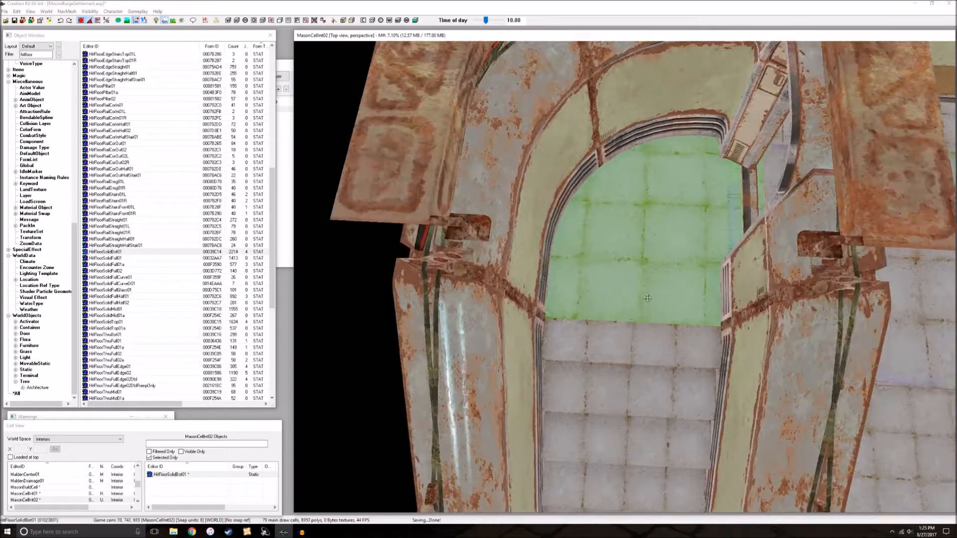
scroll(648, 265, up, 3)
scroll(651, 268, down, 5)
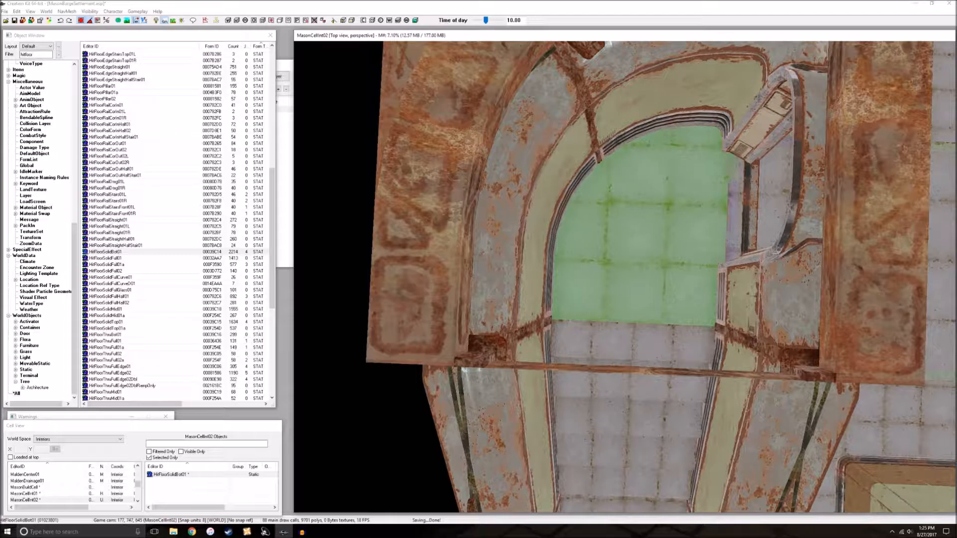
drag(616, 261, 626, 261)
middle_drag(627, 261, 489, 271)
click(673, 303)
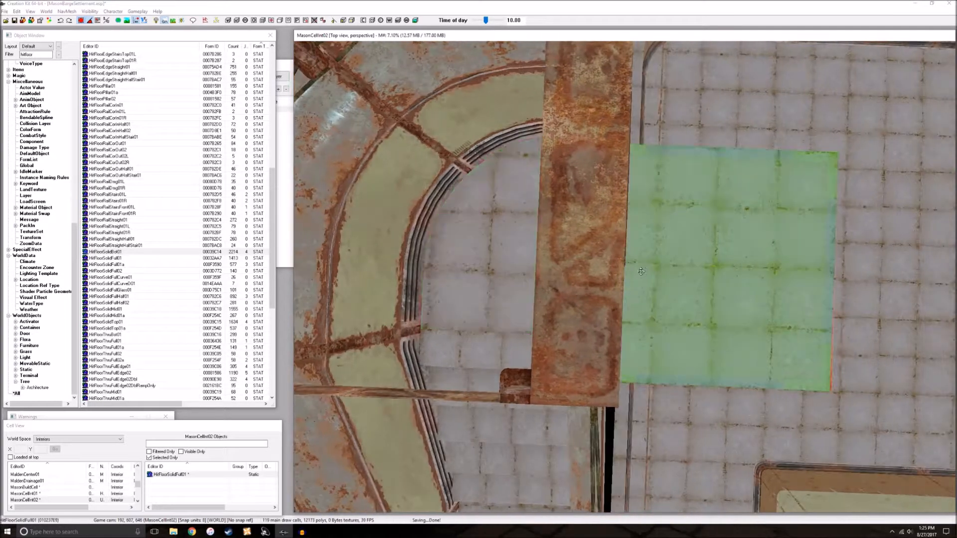
drag(674, 302, 772, 254)
Cap the hallway landings by raising copies of their three floor tiles to ceiling height and replacing them with HitFloorSolidTop01
scroll(728, 269, down, 3)
middle_drag(727, 269, 704, 234)
click(745, 268)
scroll(743, 265, down, 2)
key(d)
mouse_move(762, 319)
shift+middle_down()
mouse_move(719, 321)
mouse_move(759, 318)
shift+middle_up()
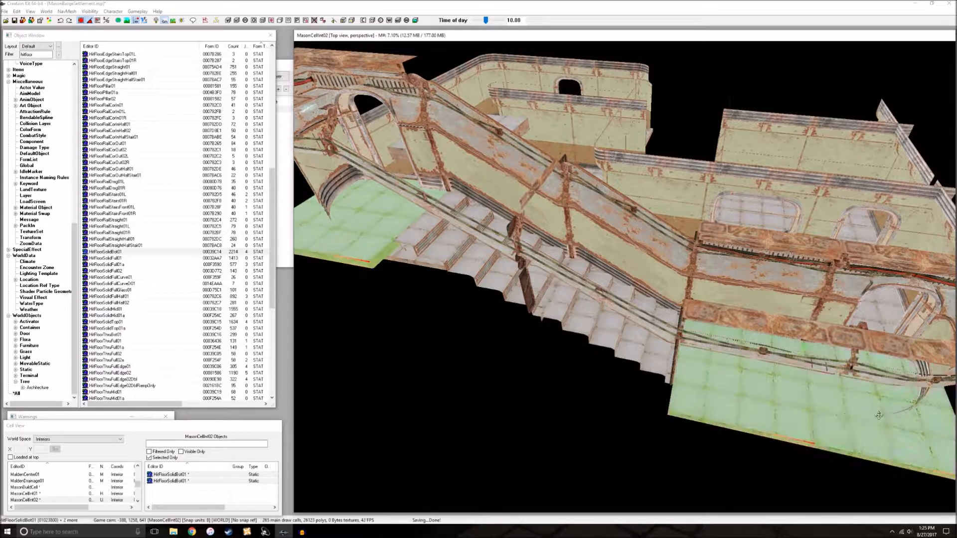
scroll(755, 417, down, 5)
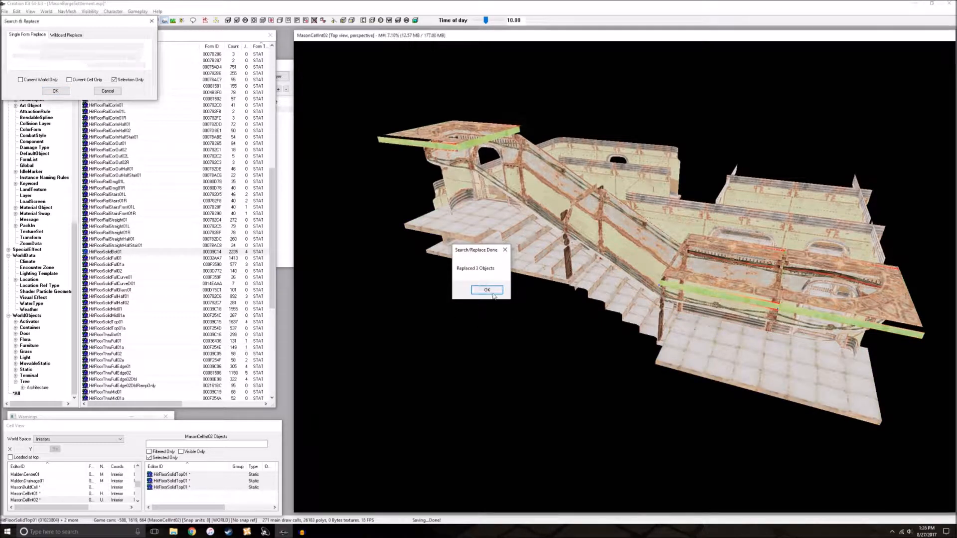
Examine the new ceiling tiles from inside the stair hallway and check the room's outer walls and partition
scroll(603, 260, up, 10)
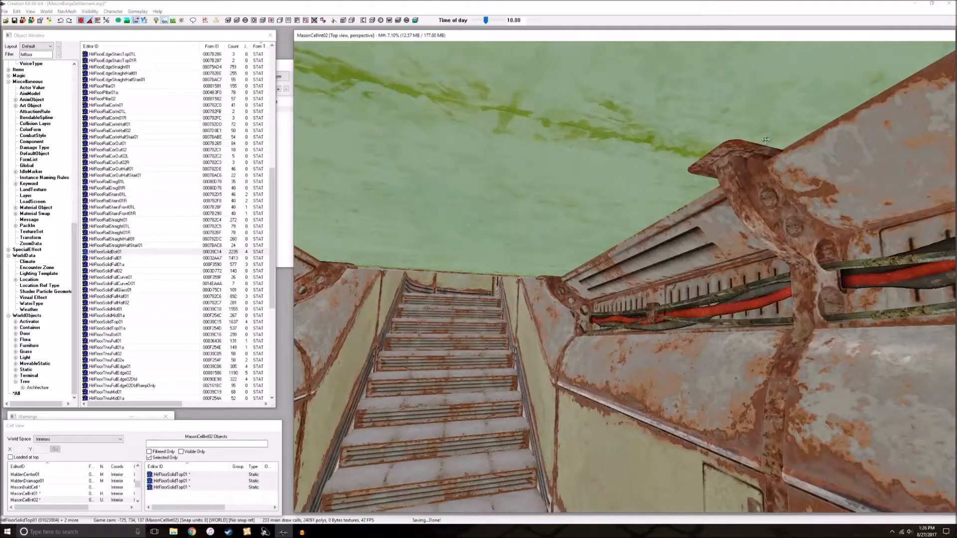
key(d)
shift+middle_drag(708, 130, 788, 218)
scroll(688, 140, down, 10)
scroll(789, 217, up, 3)
scroll(710, 205, up, 5)
shift+middle_drag(673, 202, 602, 263)
scroll(745, 187, down, 3)
scroll(720, 200, up, 3)
click(643, 304)
shift+middle_drag(643, 305, 593, 325)
shift+middle_drag(624, 284, 498, 285)
middle_drag(857, 290, 646, 281)
click(727, 304)
shift+middle_drag(727, 304, 699, 414)
click(747, 387)
scroll(742, 387, down, 3)
scroll(712, 404, up, 3)
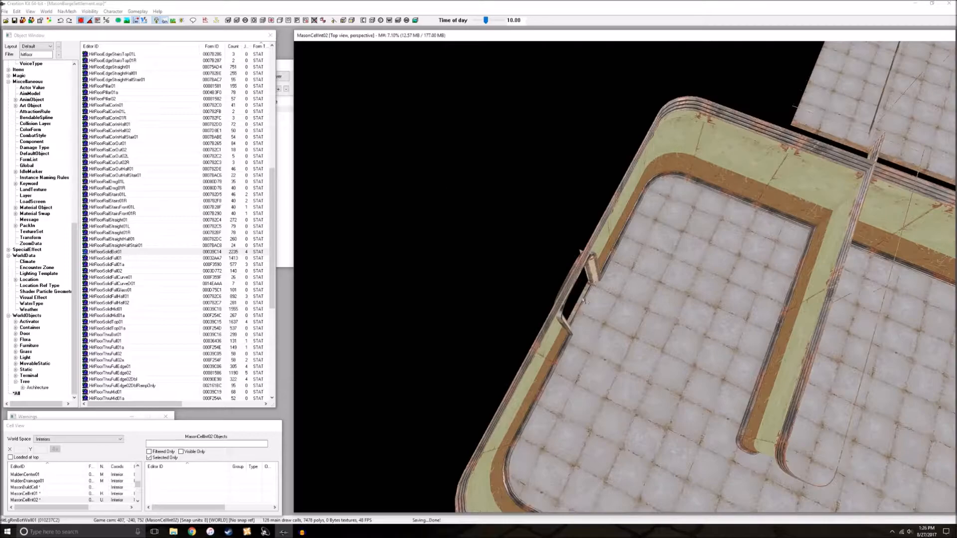
Examine the room's window wall, rounded corners and floor edges for gaps
click(617, 324)
shift+middle_drag(616, 324, 783, 393)
click(640, 346)
key(d)
scroll(737, 343, down, 3)
scroll(782, 393, up, 3)
shift+middle_drag(733, 336, 761, 344)
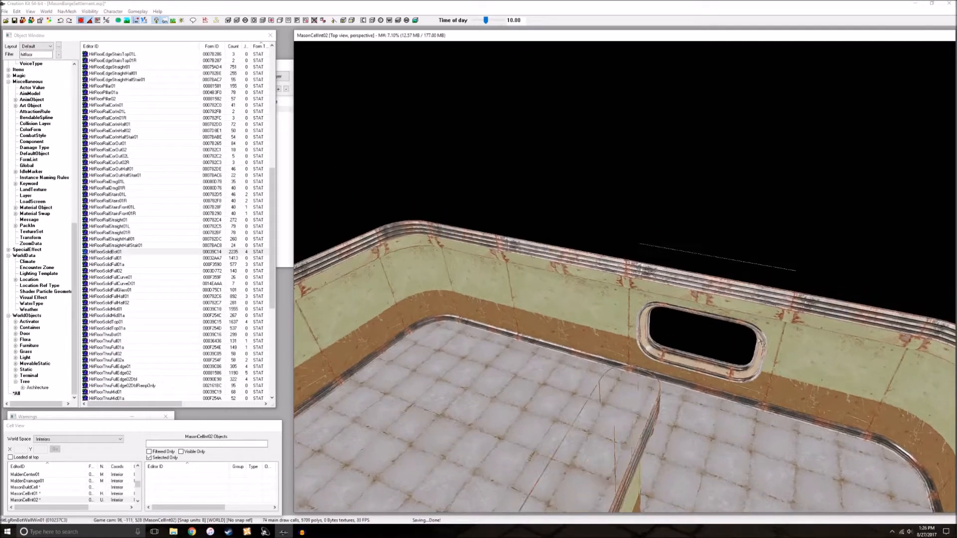
shift+middle_drag(588, 326, 513, 338)
shift+middle_drag(726, 344, 741, 416)
scroll(665, 351, down, 3)
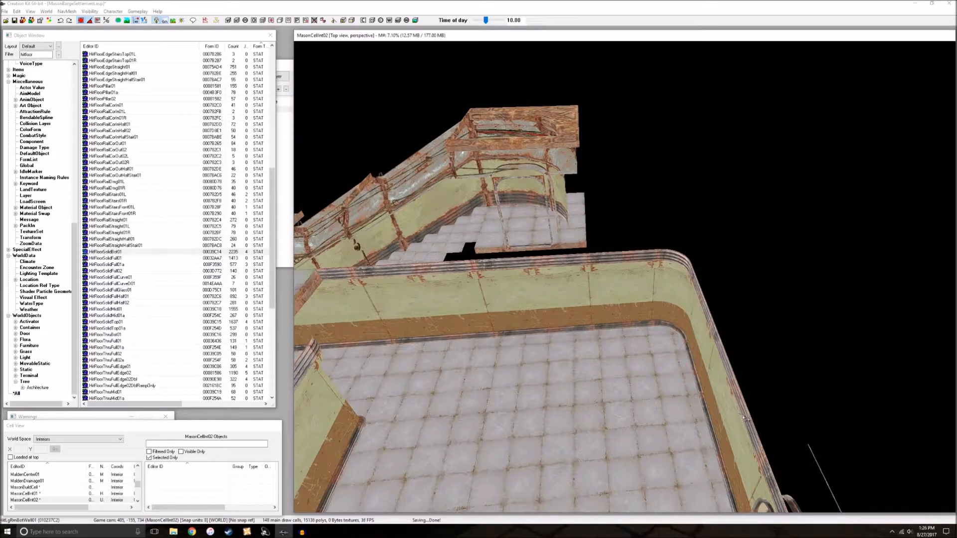
Replace the selected HitLgRmBotWall01 panel near the upper landing with the HitLgRmBotWallExSm01 doorway wall
shift+middle_drag(780, 229, 743, 273)
shift+middle_drag(649, 257, 745, 222)
shift+middle_drag(770, 382, 702, 260)
click(702, 260)
scroll(701, 260, up, 2)
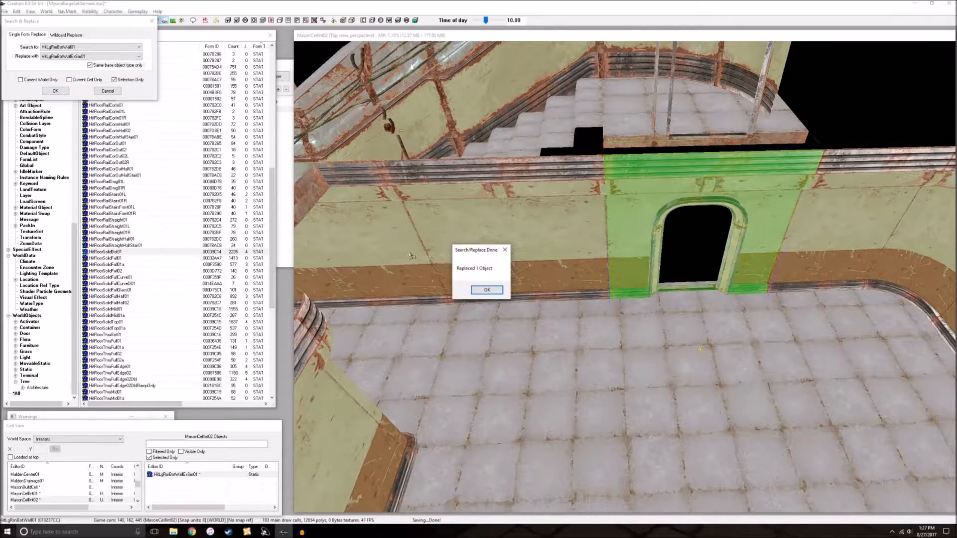
click(486, 290)
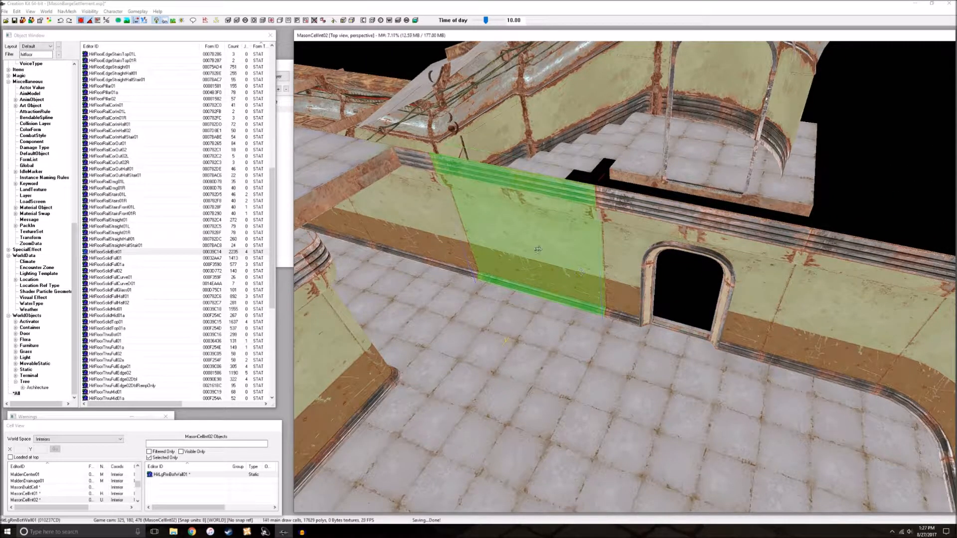
Duplicate the plain wall panel beside the new doorway and place the copy perpendicular behind it as a side wall
right_drag(518, 249, 550, 249)
drag(400, 244, 506, 249)
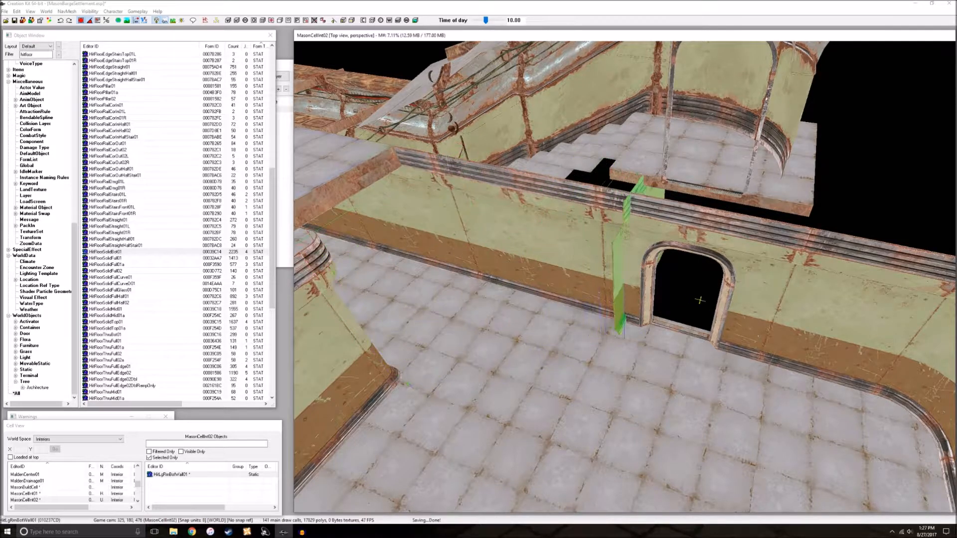
shift+middle_drag(654, 189, 596, 161)
Duplicate the HitLgRmBotWallExSm01 doorway wall, turn the copy around and set it back to back behind the original doorway
click(485, 252)
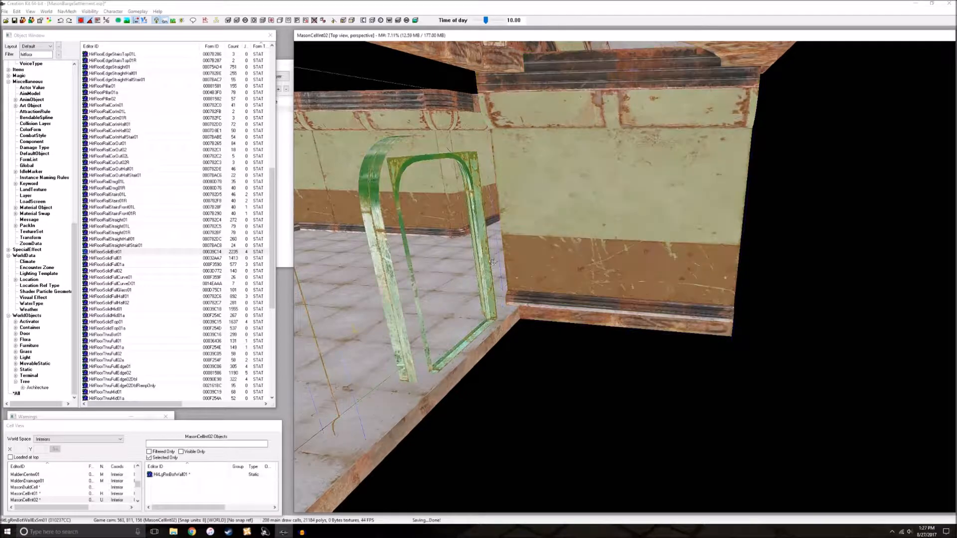
key(ctrl+d)
right_drag(500, 277, 494, 271)
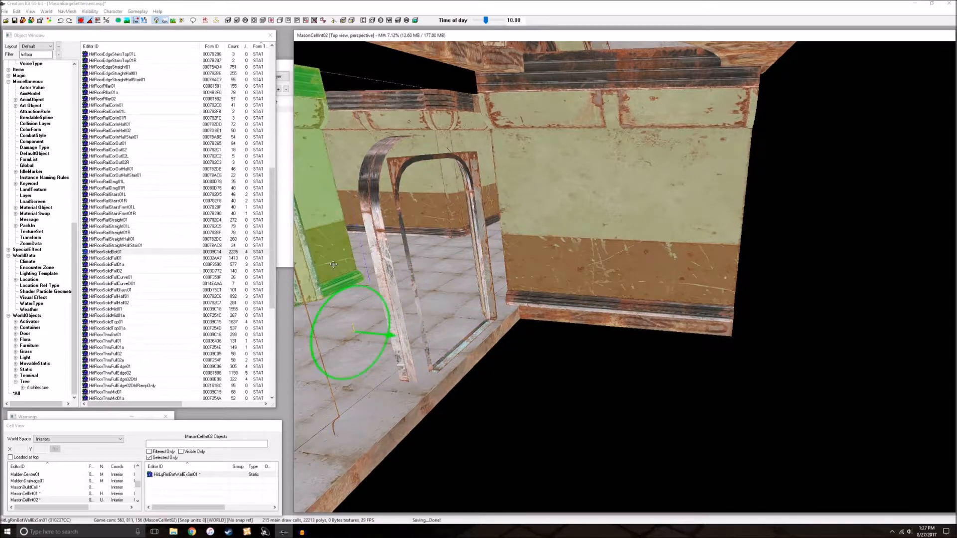
drag(335, 265, 444, 267)
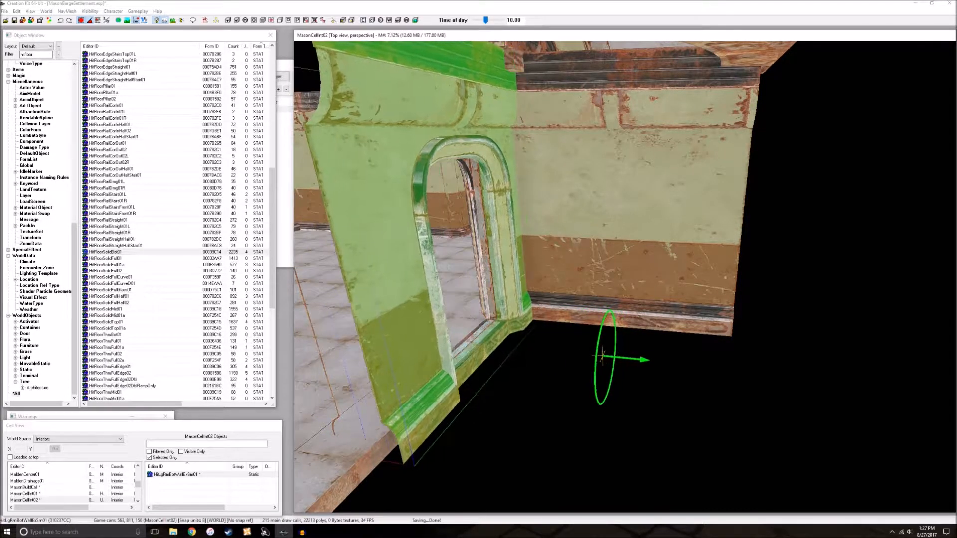
scroll(336, 267, up, 5)
shift+middle_drag(337, 268, 532, 427)
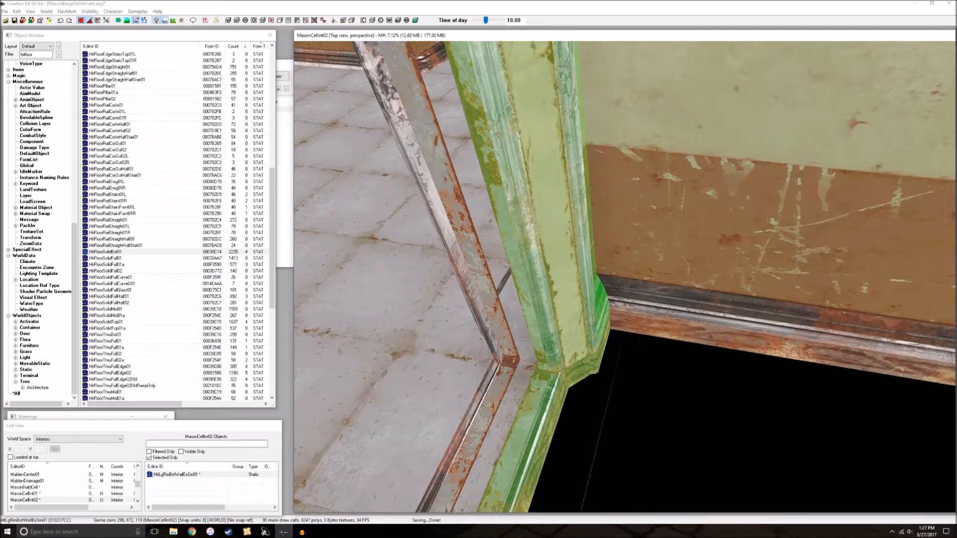
Duplicate the floor tile in front of the doorway and move the copy into the small room behind it
scroll(641, 410, down, 5)
shift+middle_drag(640, 410, 636, 375)
click(676, 253)
shift+middle_drag(675, 253, 724, 272)
shift+middle_drag(689, 149, 616, 257)
scroll(700, 249, down, 2)
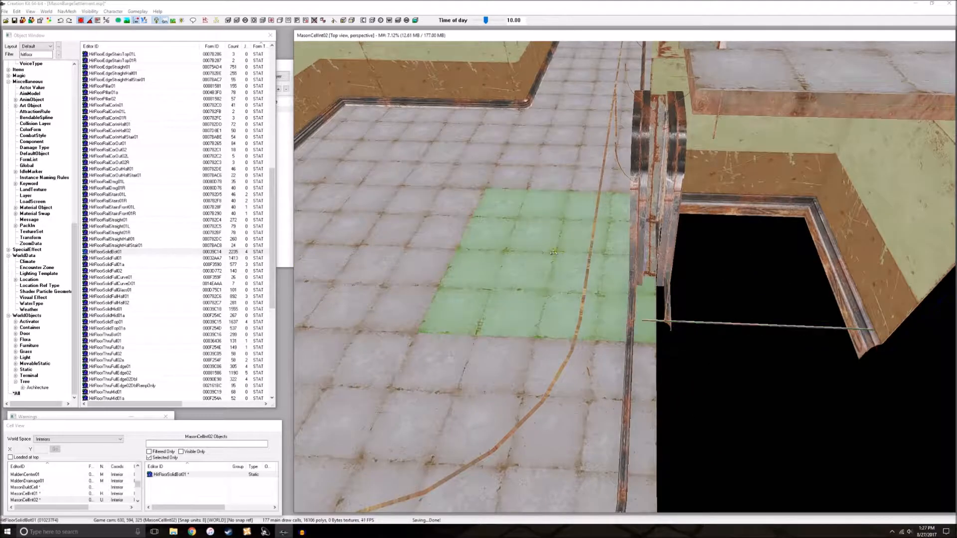
drag(545, 268, 675, 278)
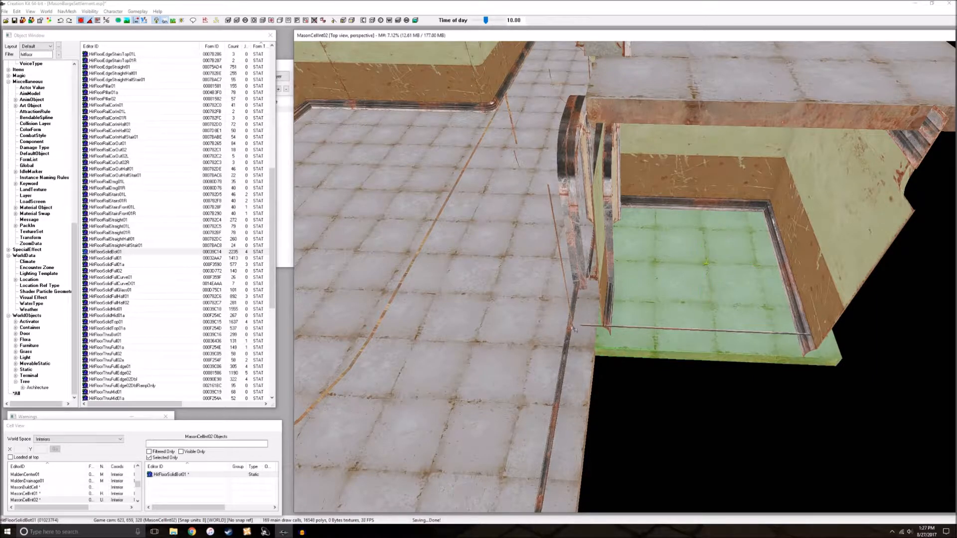
Inspect the upper landing's floor tile, the stairway and the ground-floor doorway from several angles
key(d)
shift+middle_drag(667, 297, 709, 250)
click(659, 281)
scroll(704, 262, down, 3)
scroll(702, 276, up, 2)
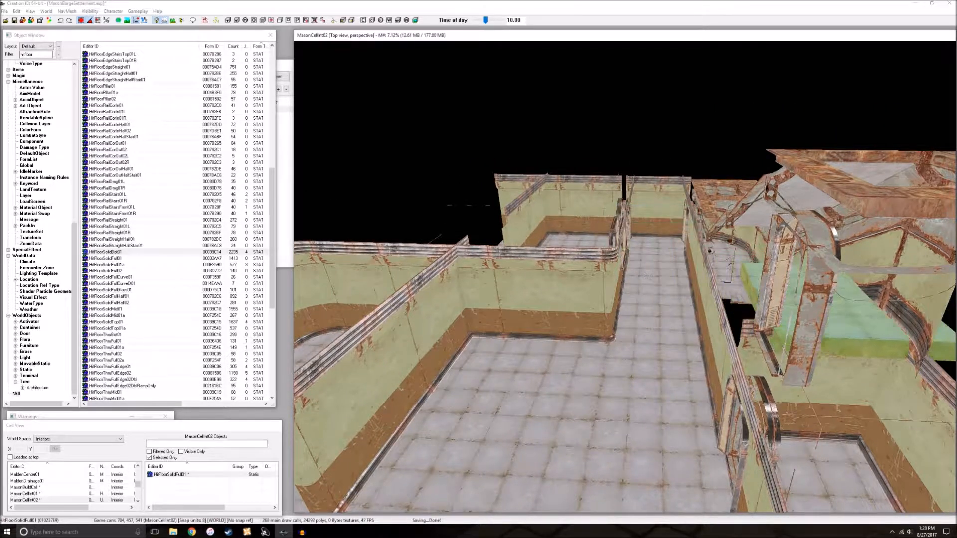
drag(827, 294, 865, 378)
middle_drag(624, 272, 607, 259)
shift+middle_drag(662, 292, 656, 302)
scroll(660, 296, down, 3)
scroll(658, 299, up, 3)
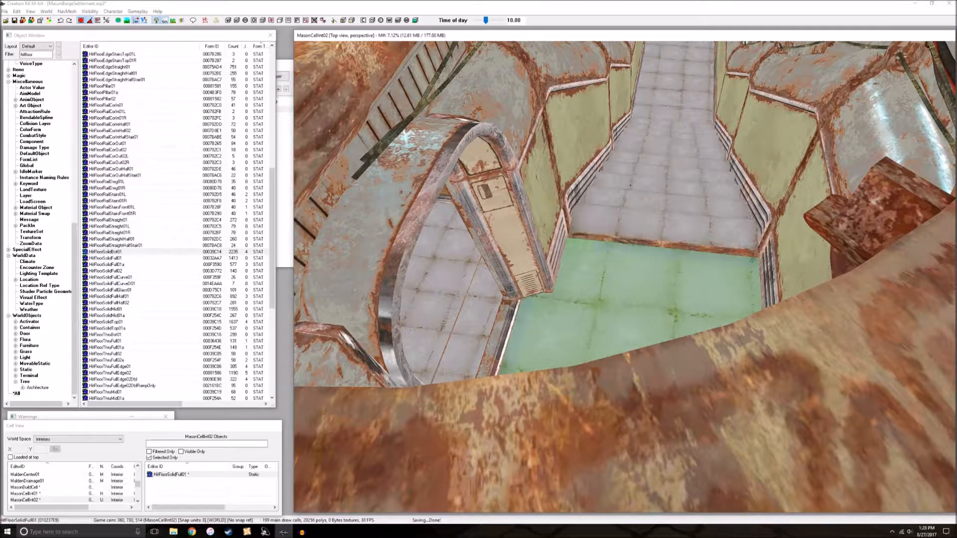
scroll(617, 256, down, 5)
key(d)
shift+middle_drag(617, 256, 568, 269)
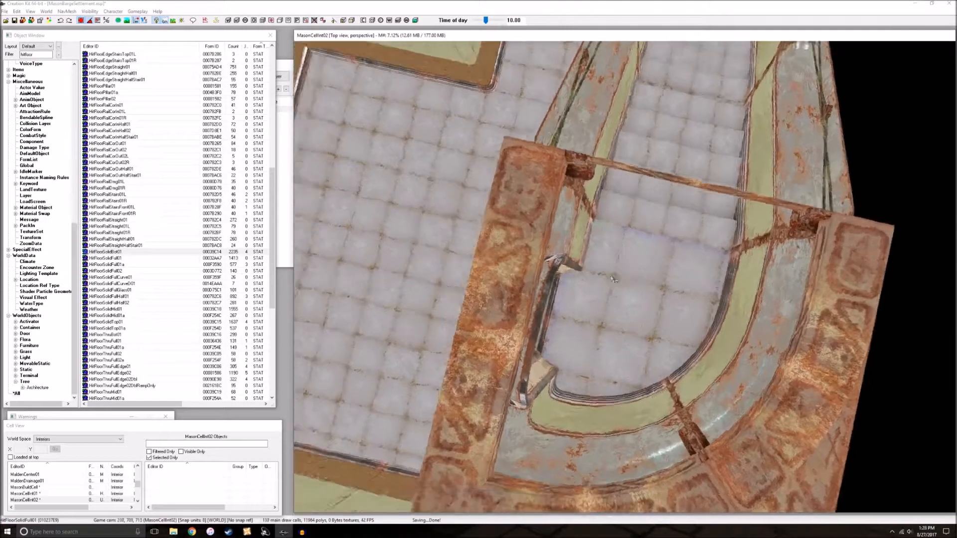
scroll(603, 225, down, 3)
shift+middle_drag(603, 225, 708, 304)
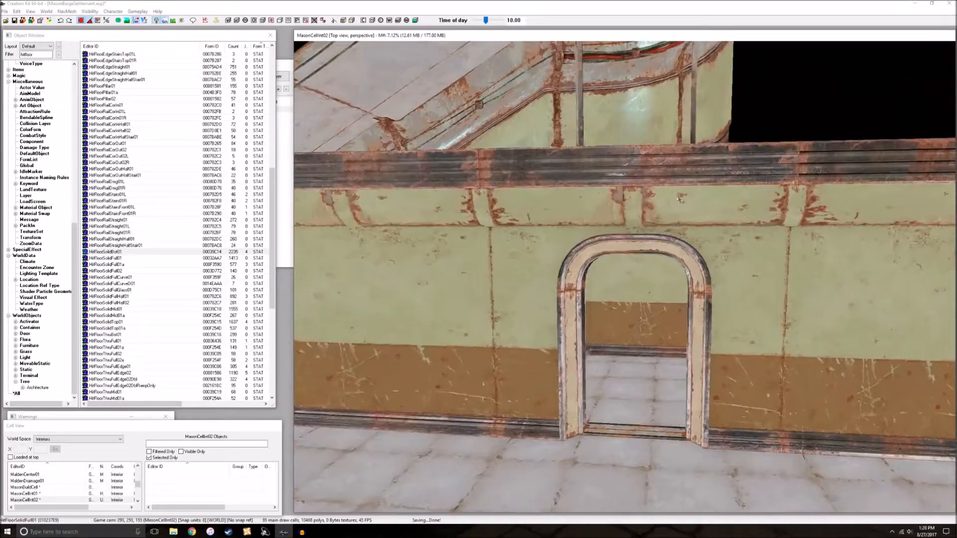
scroll(638, 208, down, 5)
scroll(634, 224, up, 5)
scroll(699, 302, up, 2)
scroll(700, 302, down, 3)
scroll(655, 329, down, 4)
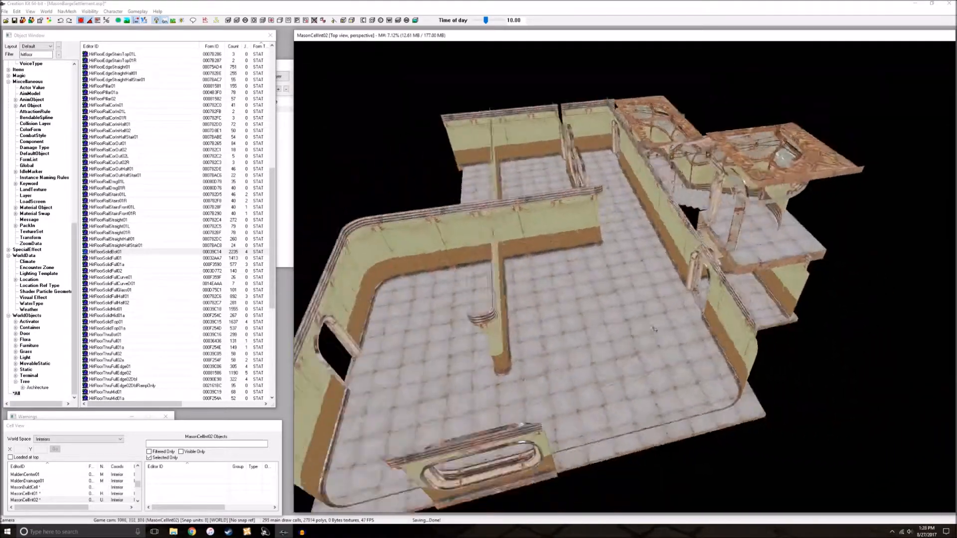
Duplicate the upper landing's HitFloorSolidFull01 tile and move the copy out over the large room as a balcony in front of the doorway
scroll(737, 284, up, 2)
click(758, 273)
shift+middle_drag(758, 273, 761, 310)
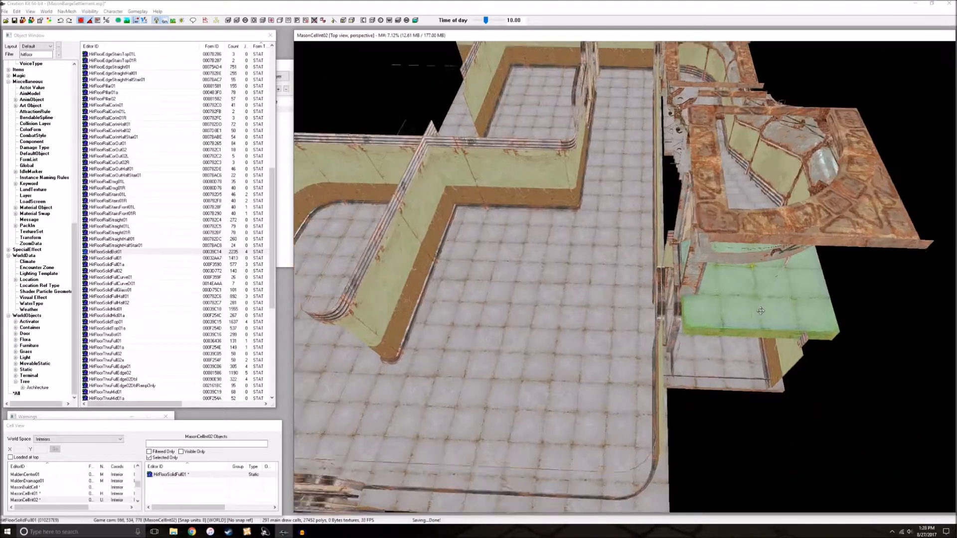
scroll(761, 311, up, 2)
drag(592, 260, 612, 261)
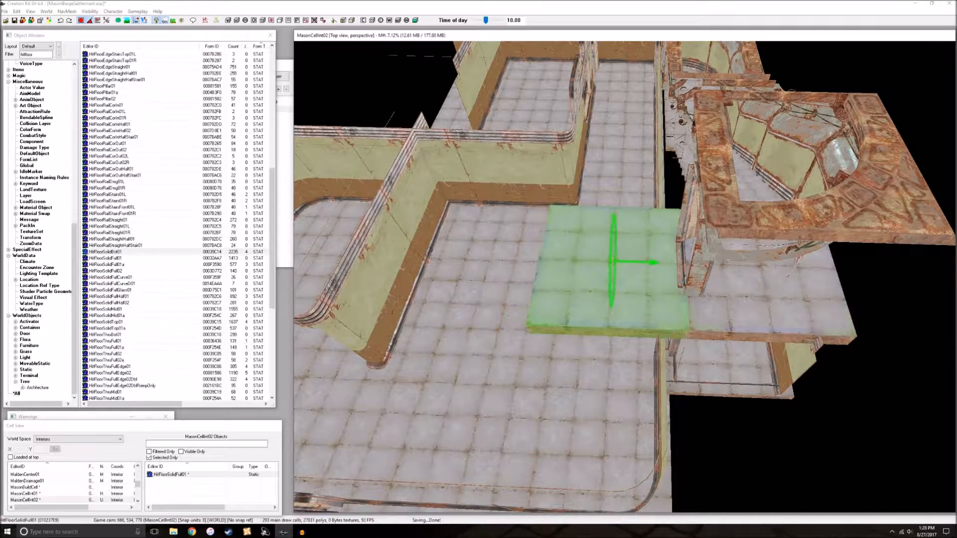
shift+middle_drag(786, 316, 837, 314)
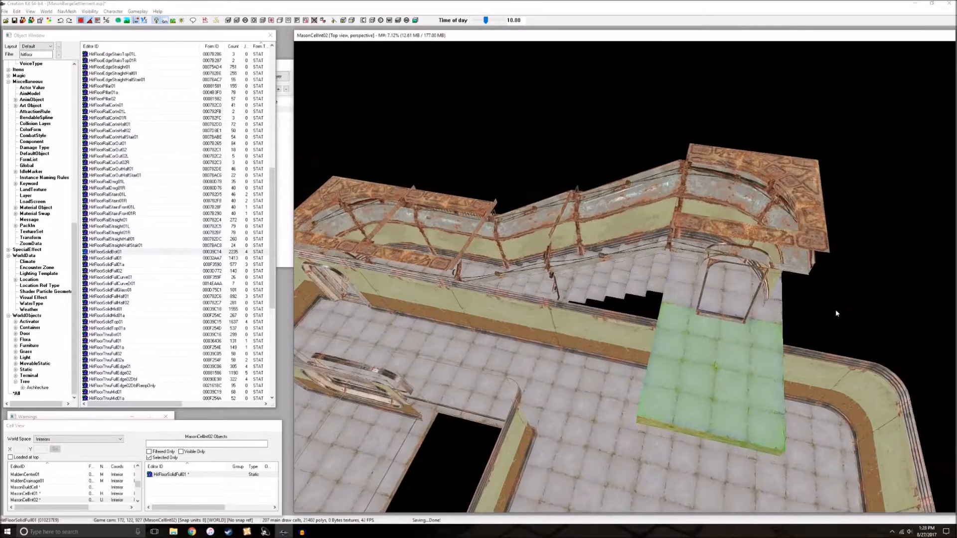
mouse_move(724, 360)
shift+middle_down()
mouse_move(698, 311)
mouse_move(651, 376)
mouse_move(644, 302)
mouse_move(657, 388)
mouse_move(678, 334)
mouse_move(753, 358)
mouse_move(754, 372)
mouse_move(718, 357)
mouse_move(726, 338)
mouse_move(742, 371)
mouse_move(707, 348)
mouse_move(718, 354)
shift+middle_up()
key(d)
Try to widen the balcony with another copy of its floor tile along the hallway side
scroll(687, 327, up, 4)
click(753, 358)
scroll(754, 373, down, 3)
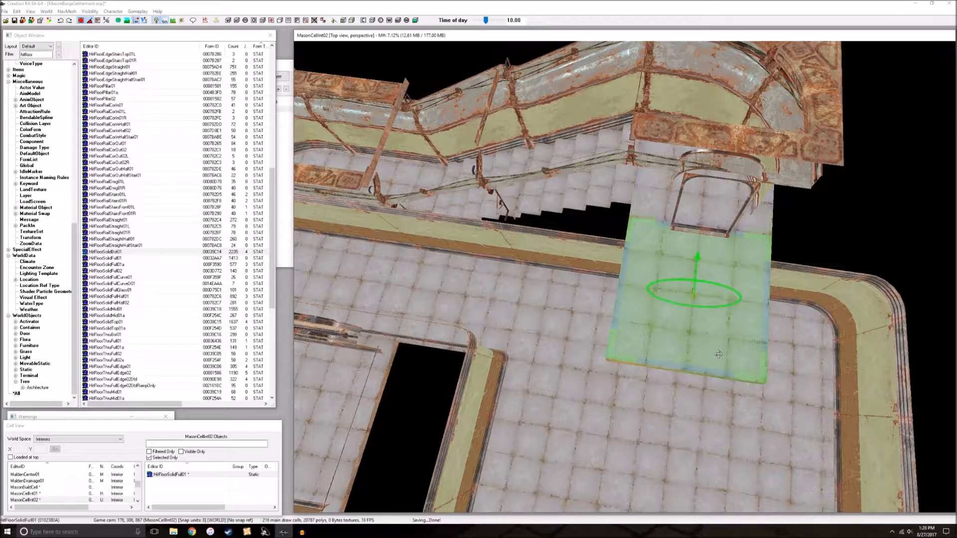
mouse_move(543, 272)
mouse_down()
mouse_move(521, 270)
mouse_move(541, 274)
mouse_up()
scroll(719, 357, down, 2)
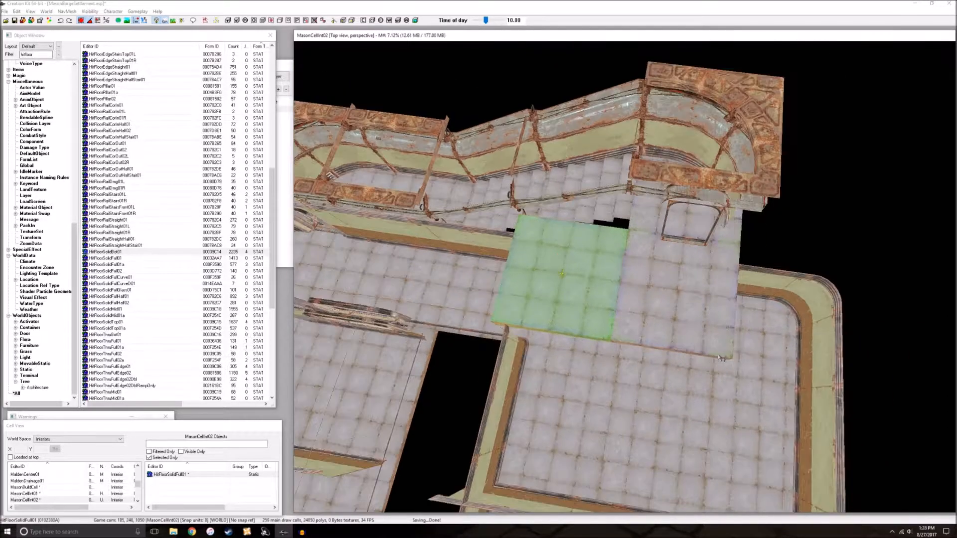
drag(666, 318, 651, 450)
shift+middle_drag(686, 291, 604, 281)
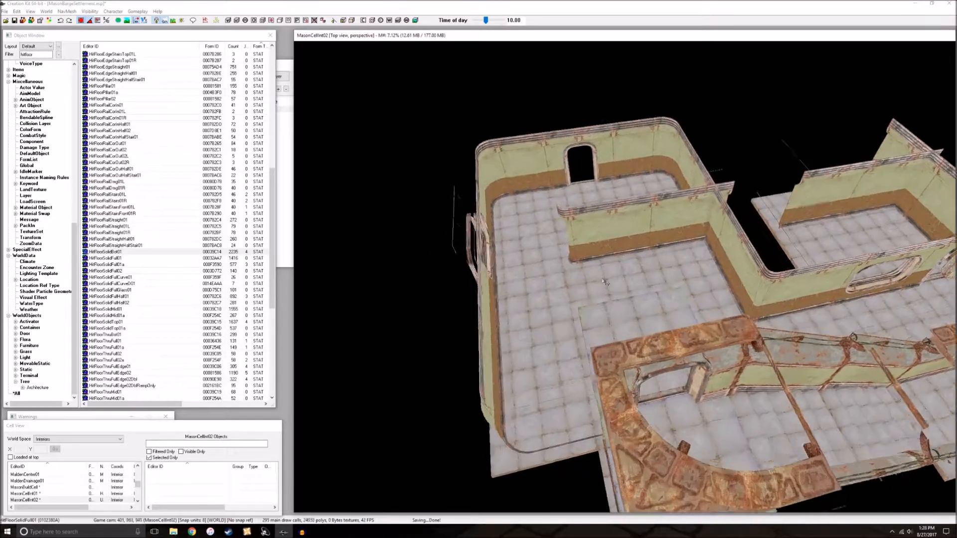
Examine how the balcony tile sits against the landing, the doorway and the large room's walls from different sides
scroll(604, 282, up, 2)
middle_drag(798, 140, 775, 144)
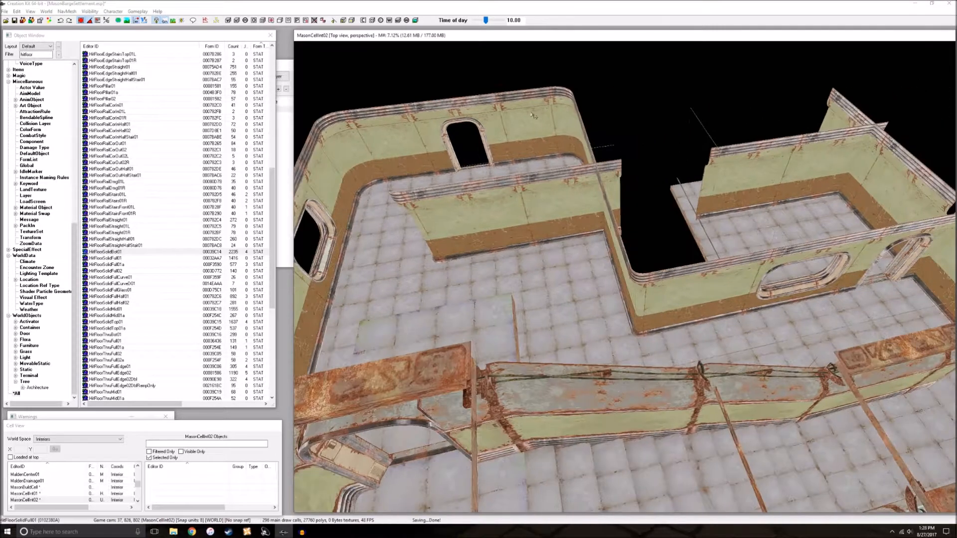
middle_drag(534, 272, 581, 271)
click(782, 309)
shift+middle_drag(782, 309, 822, 297)
key(d)
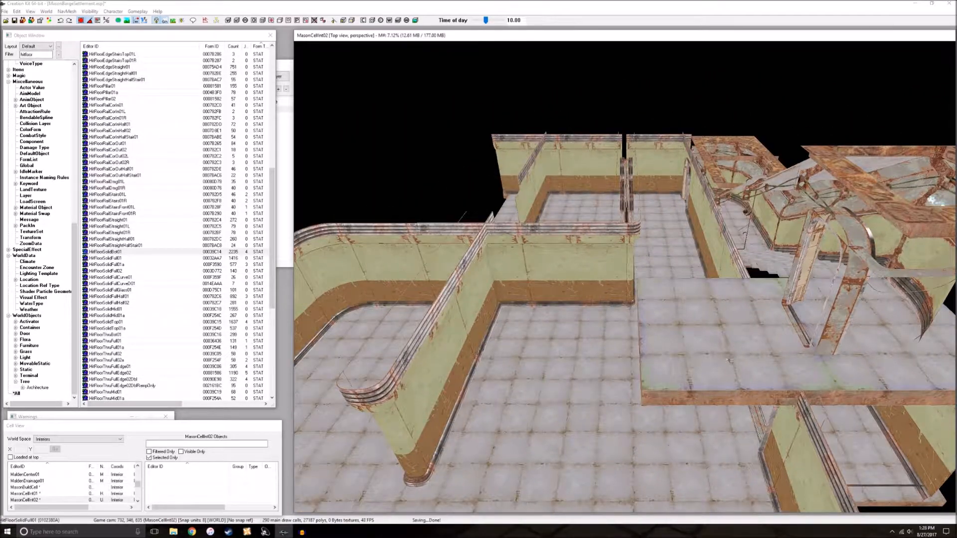
click(694, 333)
shift+middle_drag(694, 333, 732, 348)
key(d)
shift+middle_drag(661, 352, 721, 320)
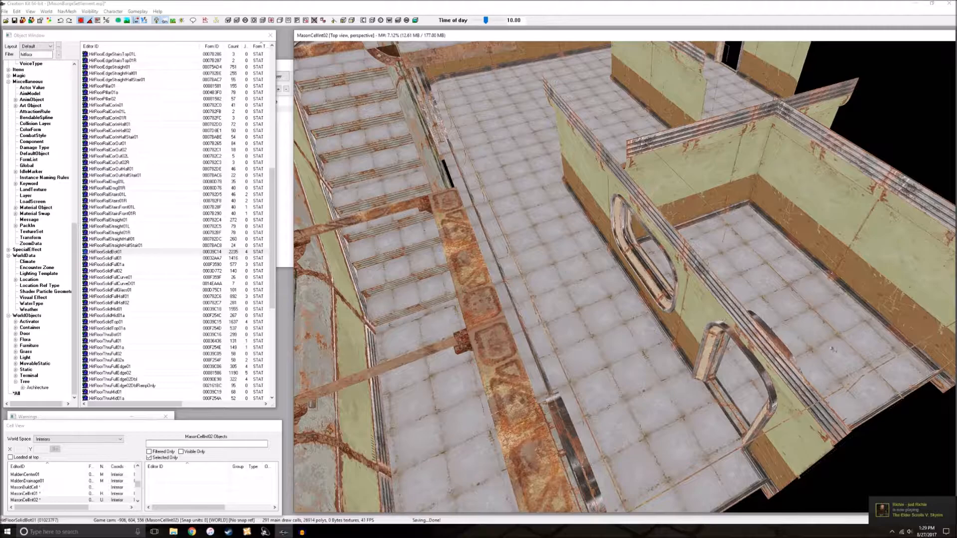
shift+middle_drag(624, 120, 623, 180)
shift+middle_drag(664, 301, 666, 254)
shift+middle_drag(618, 400, 646, 378)
click(762, 319)
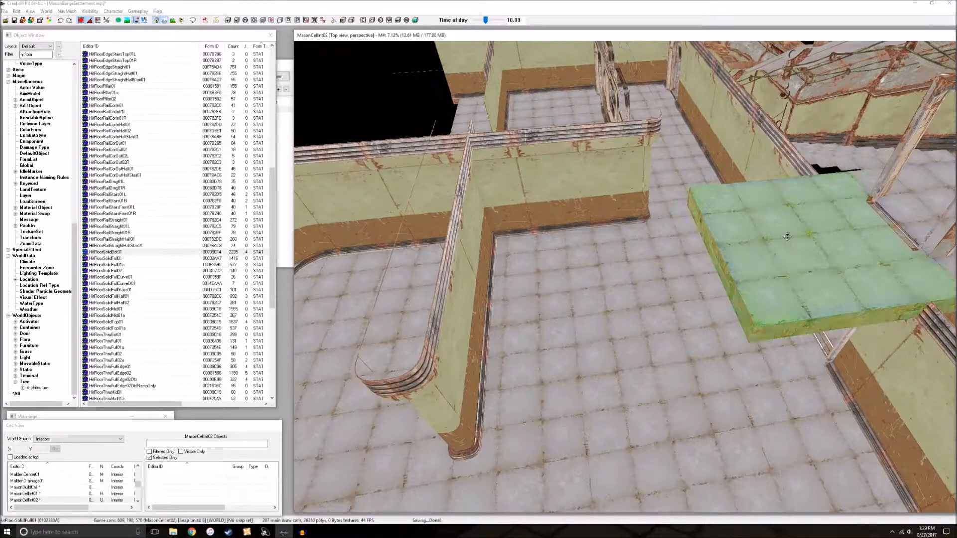
scroll(762, 319, down, 3)
key(d)
scroll(762, 319, up, 2)
shift+middle_drag(762, 319, 697, 314)
scroll(702, 255, up, 2)
key(d)
mouse_move(702, 255)
shift+middle_down()
mouse_move(640, 234)
mouse_move(714, 250)
shift+middle_up()
scroll(689, 252, down, 2)
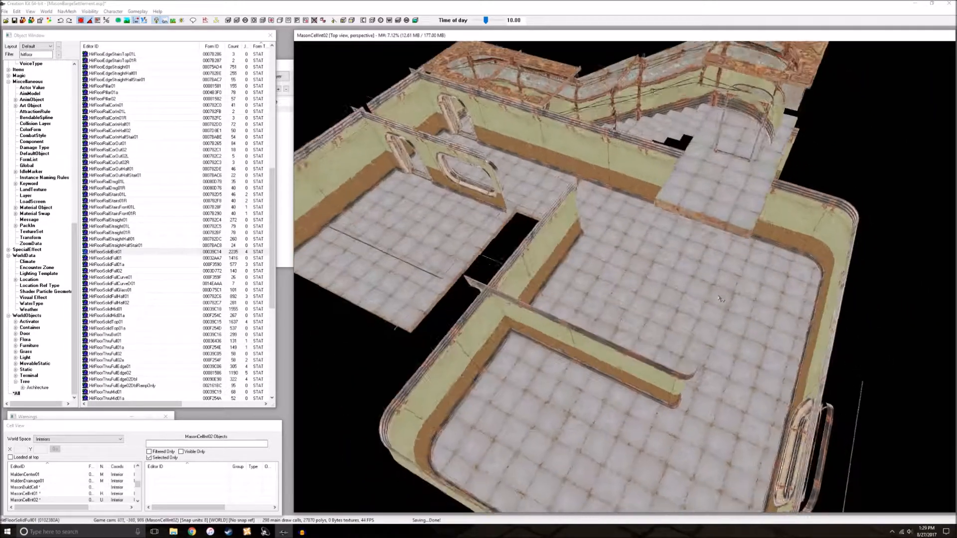
Duplicate the ground-floor HitLgRmBotWallExSm01 doorway wall and raise the copy to the upper level between the landing and the balcony
shift+middle_drag(719, 298, 682, 258)
scroll(682, 258, up, 3)
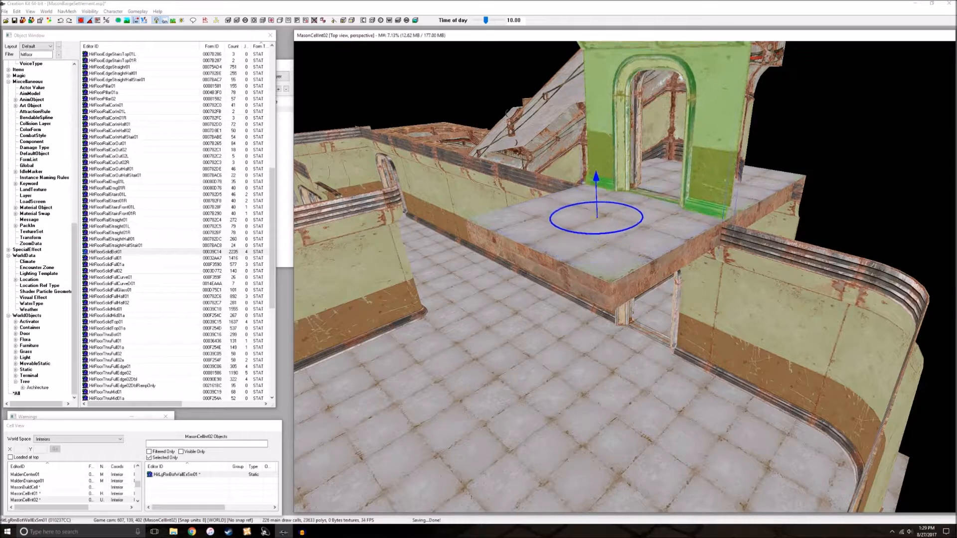
shift+middle_drag(700, 320, 646, 278)
key(ctrl+d)
key(d)
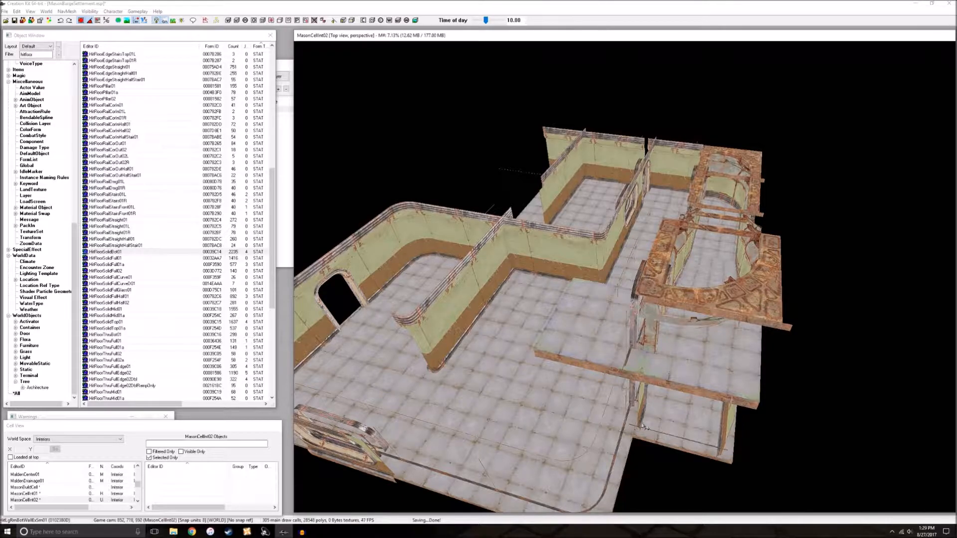
scroll(531, 312, up, 3)
key(d)
shift+middle_drag(581, 340, 889, 252)
shift+middle_drag(714, 288, 810, 312)
click(624, 330)
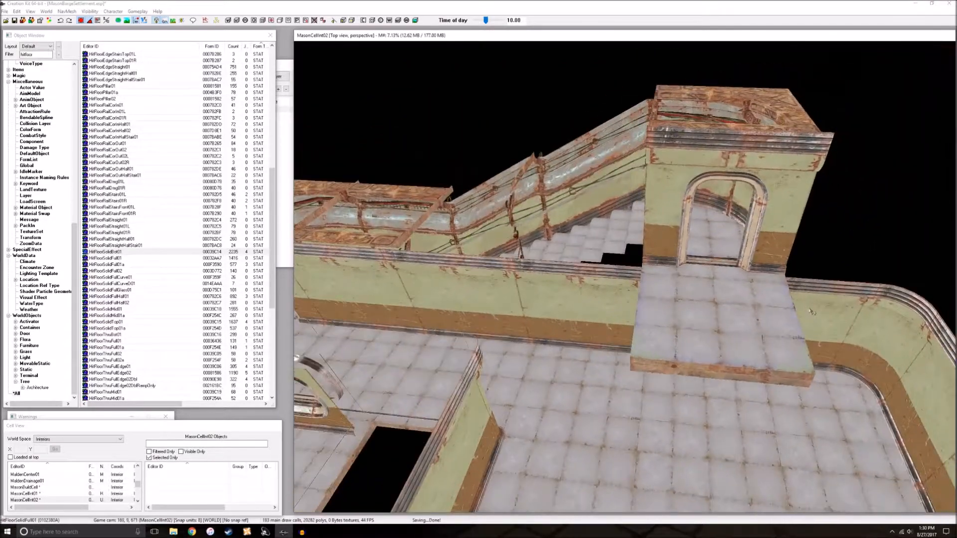
Duplicate the two HitLgRmBotWall01 panels next to the balcony, stack the copies on the upper level and delete the one farther from the doorway
middle_drag(715, 312, 797, 333)
click(683, 324)
ctrl+click(598, 318)
key(ctrl+d)
drag(672, 323, 672, 212)
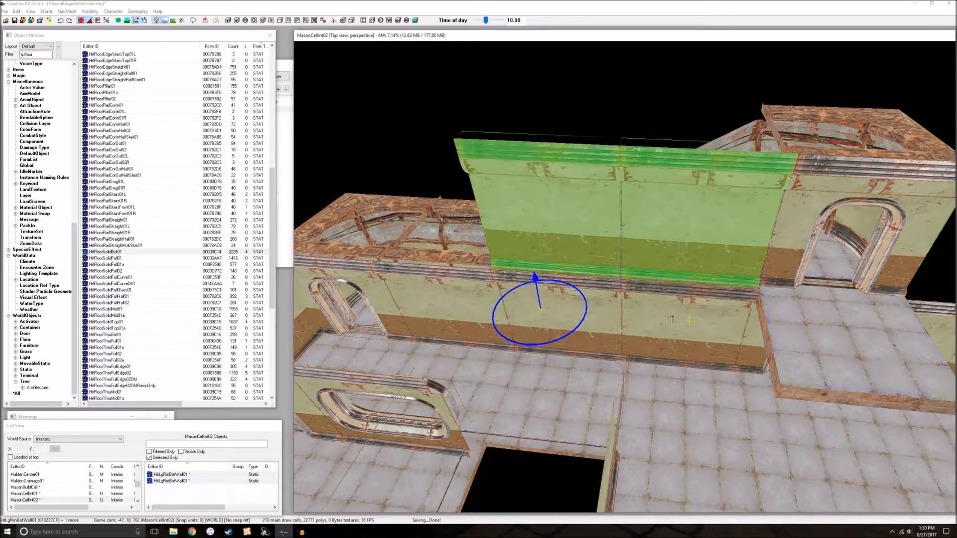
scroll(673, 331, down, 2)
shift+middle_drag(672, 332, 627, 286)
click(627, 285)
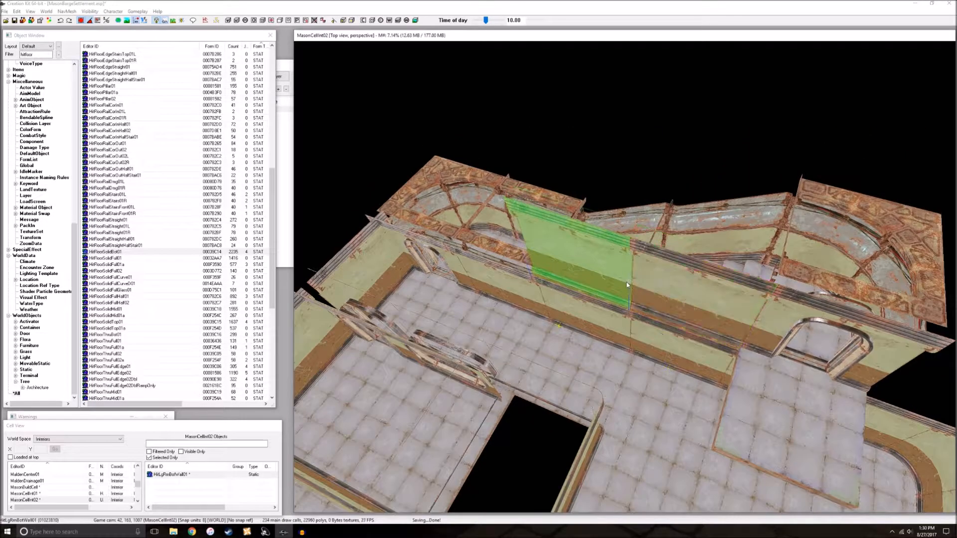
scroll(706, 397, down, 1)
Duplicate the curved HitLgRmBotCorIn01 corner beside the balcony and raise the copy to the upper level next to the doorway wall
click(881, 411)
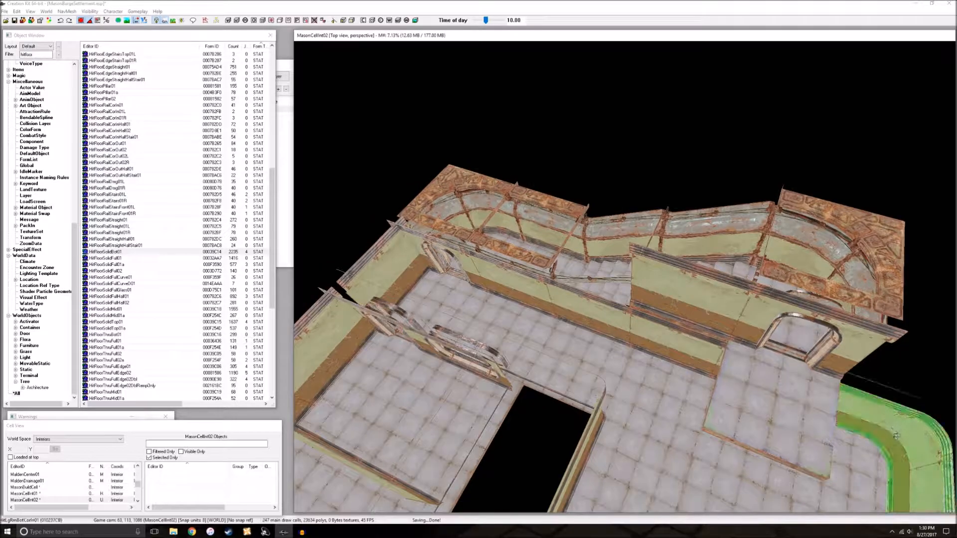
drag(892, 429, 898, 448)
shift+middle_drag(898, 449, 838, 399)
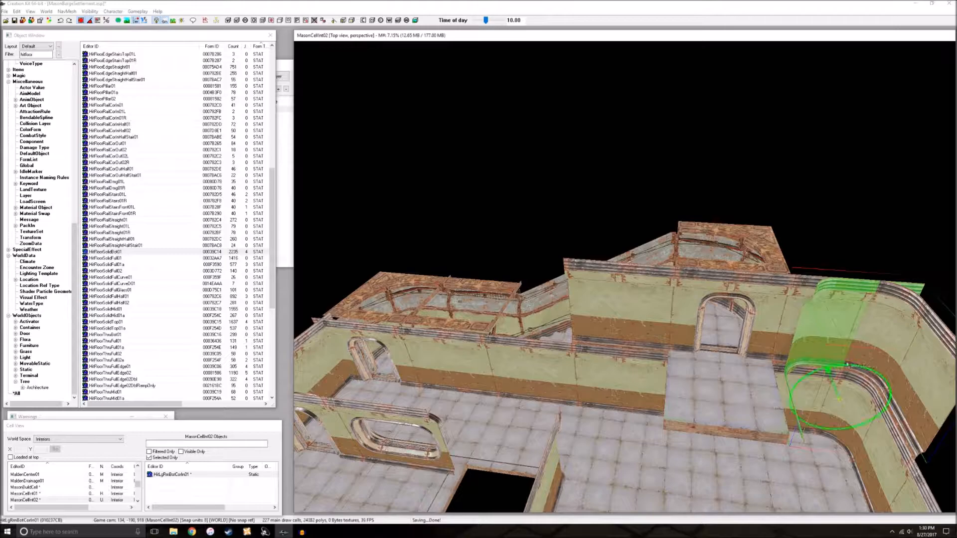
Place rotated copies of the HitLgRmBotCorIn01 corner at the other end of the upper wall so it curves back toward the room
drag(838, 399, 513, 365)
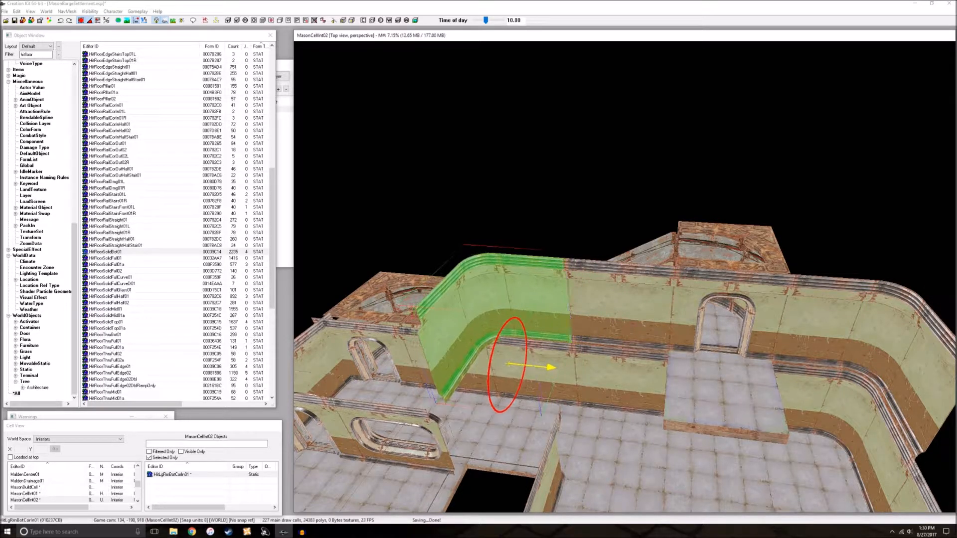
shift+middle_drag(510, 364, 660, 242)
right_drag(660, 242, 678, 238)
drag(678, 238, 574, 237)
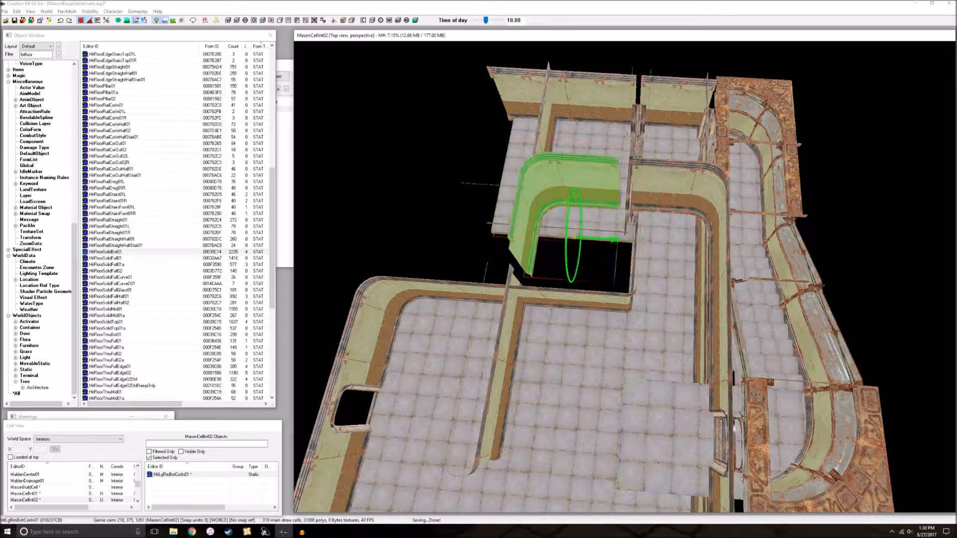
shift+middle_drag(584, 237, 690, 399)
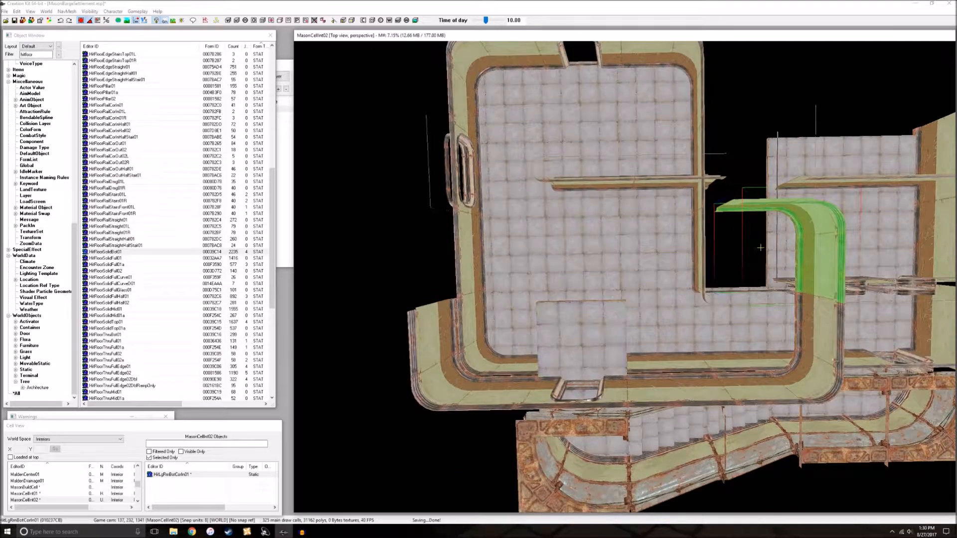
Duplicate the upper corner, plain wall and doorway wall together, turn the copies around and place them on the opposite side of the upper level
click(833, 357)
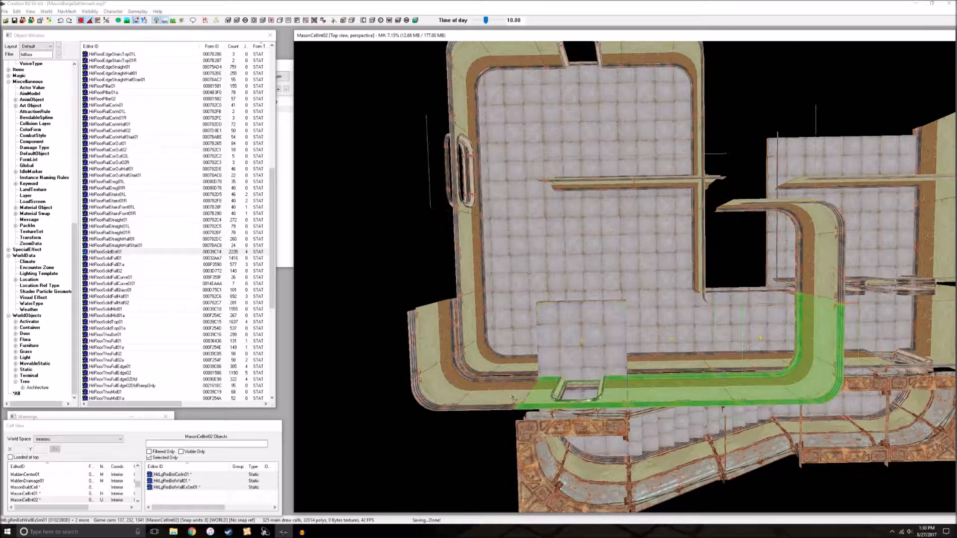
right_drag(756, 399, 785, 393)
shift+middle_drag(757, 402, 762, 363)
drag(624, 226, 629, 230)
scroll(665, 233, up, 3)
shift+middle_drag(664, 233, 778, 392)
scroll(712, 294, up, 1)
click(723, 303)
key(d)
shift+middle_drag(820, 283, 817, 249)
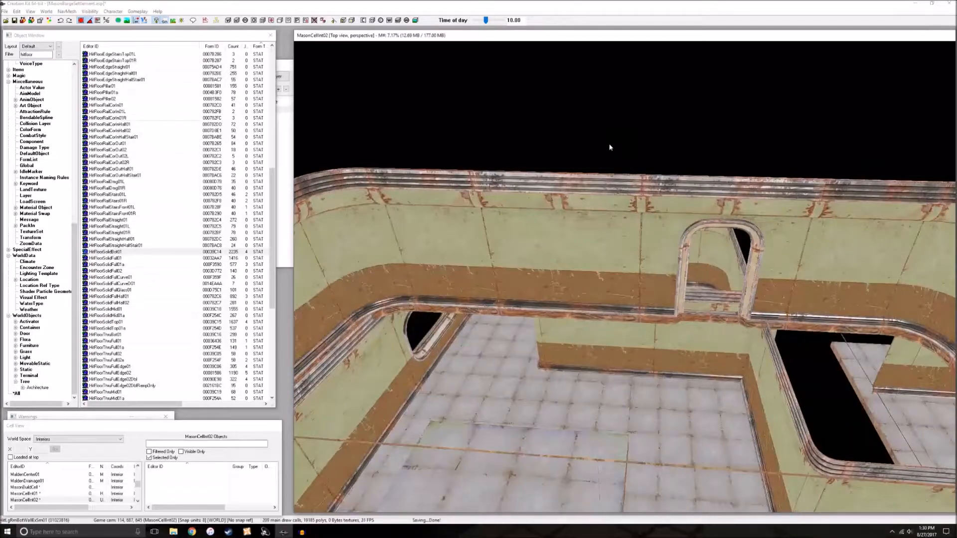
Replace the upper HitLgRmBotWall01 panel beside the copied doorway with HitLgRmBotWallExSm01, limited to the selection
click(697, 208)
scroll(696, 199, down, 1)
click(629, 236)
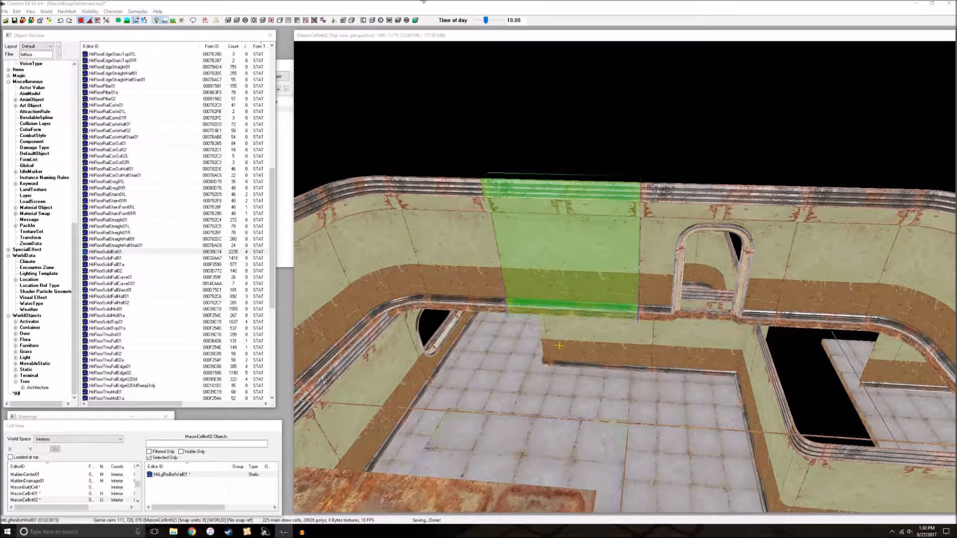
key(ctrl+f)
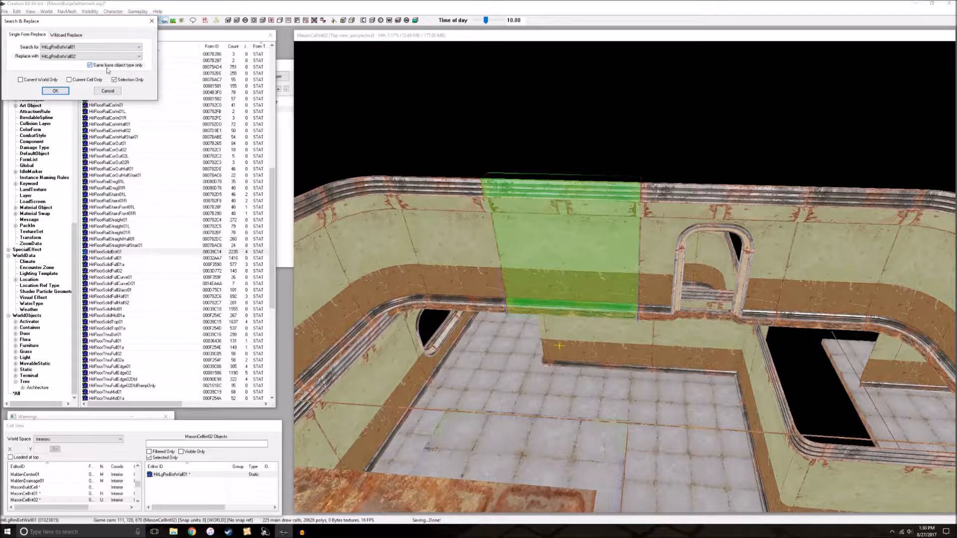
click(92, 56)
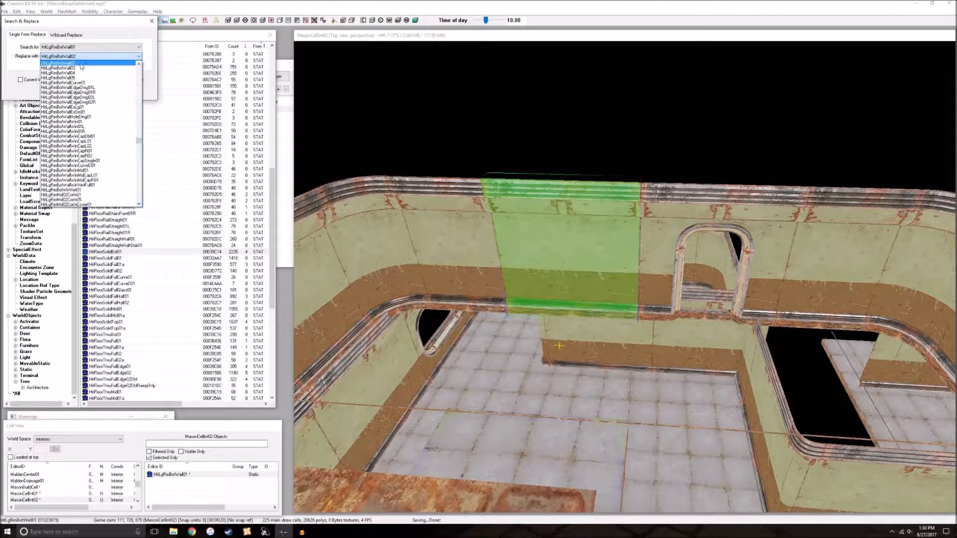
click(99, 112)
click(56, 91)
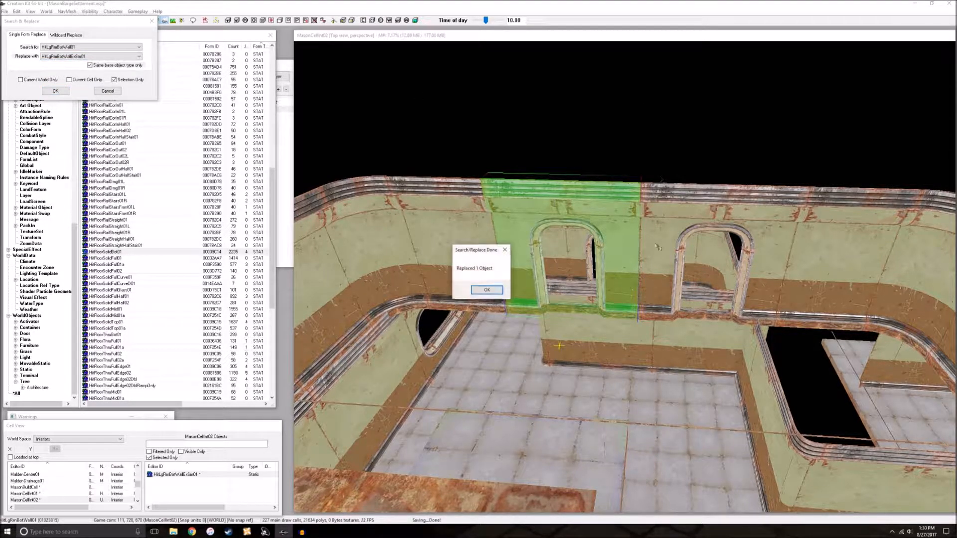
click(486, 290)
Duplicate both adjoining upper doorway walls, turn the copies around and set them back to back behind the originals
ctrl+click(685, 214)
key(ctrl+d)
right_drag(706, 227, 752, 229)
shift+middle_drag(753, 229, 757, 261)
click(626, 235)
key(d)
shift+middle_drag(626, 235, 629, 256)
Duplicate a plain HitLgRmBotWall01 panel, turn the copy perpendicular to the doorway walls and set it between the two doorways as a divider
shift+middle_drag(757, 274, 731, 122)
scroll(653, 274, down, 2)
drag(720, 125, 518, 324)
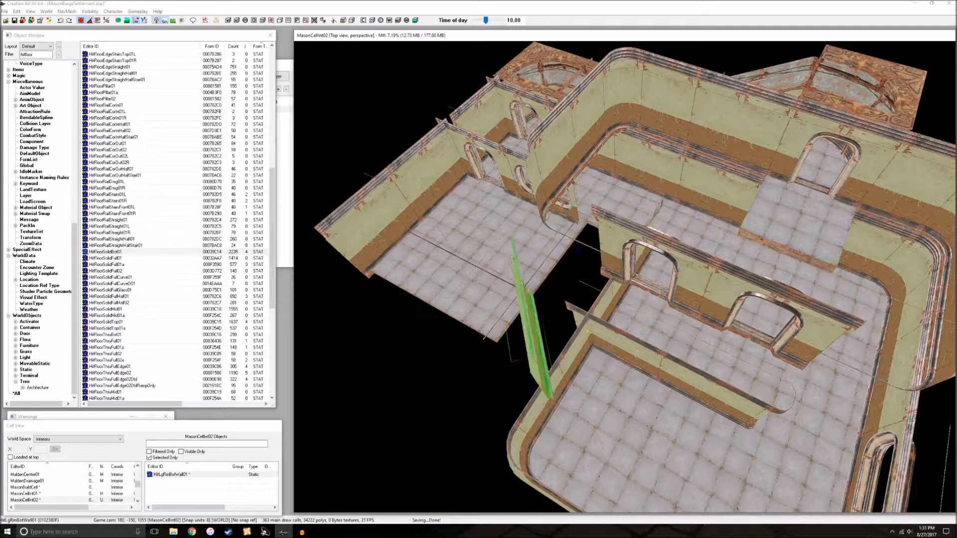
mouse_move(593, 259)
shift+middle_down()
mouse_move(643, 239)
mouse_move(598, 249)
shift+middle_up()
scroll(598, 249, up, 2)
drag(583, 249, 629, 264)
scroll(616, 265, down, 4)
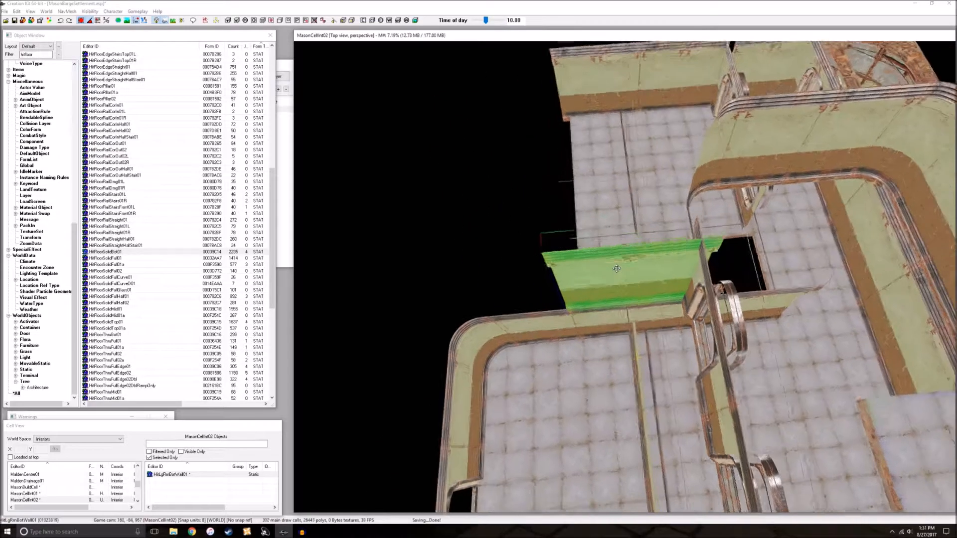
middle_drag(616, 264, 641, 227)
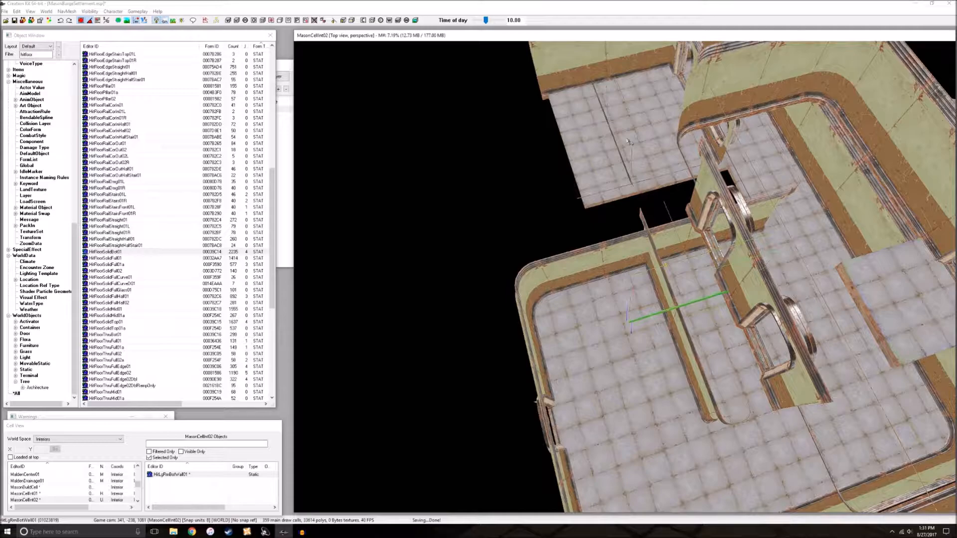
shift+middle_drag(725, 417, 817, 416)
Try placing a turned copy of the dividing wall at the outer end of the two doorway walls
scroll(668, 300, up, 3)
mouse_move(668, 300)
shift+middle_down()
mouse_move(618, 304)
mouse_move(615, 269)
mouse_move(647, 259)
mouse_move(652, 312)
mouse_move(660, 294)
shift+middle_up()
right_drag(692, 321, 609, 268)
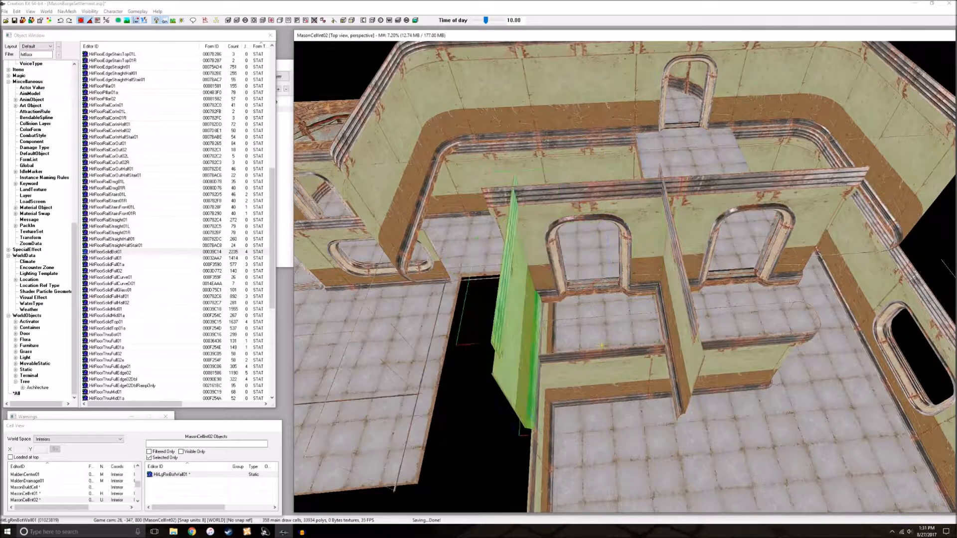
shift+middle_drag(752, 339, 774, 313)
shift+middle_drag(641, 285, 620, 283)
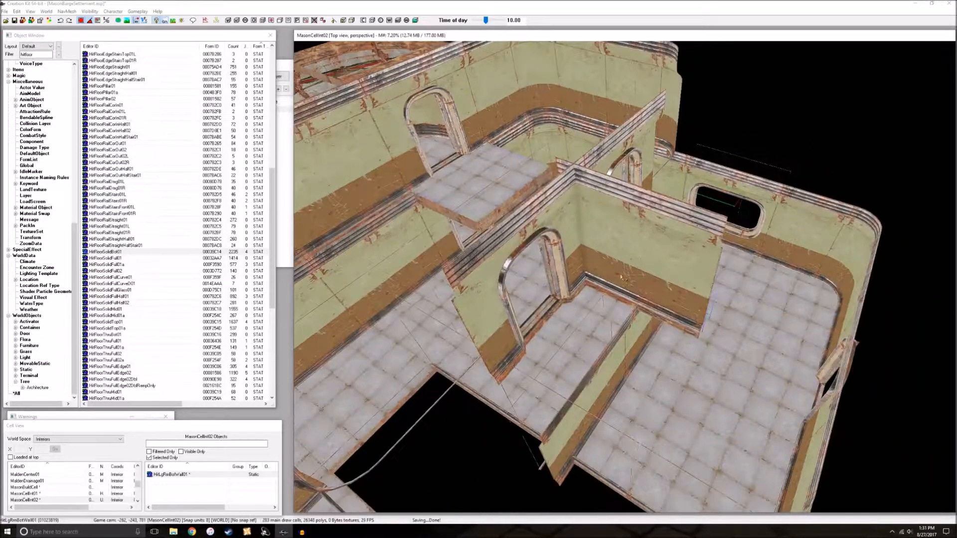
Duplicate HitLgRmBotWall01 panels from the divider and use the copies to extend it across the upper level, away from the doorways
drag(638, 271, 817, 366)
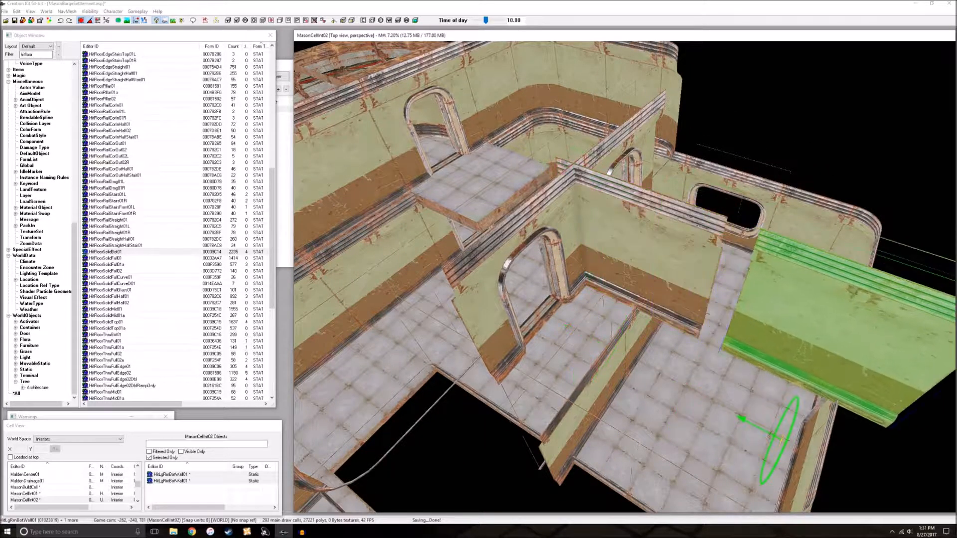
shift+middle_drag(641, 276, 686, 274)
shift+middle_drag(601, 247, 602, 277)
key(d)
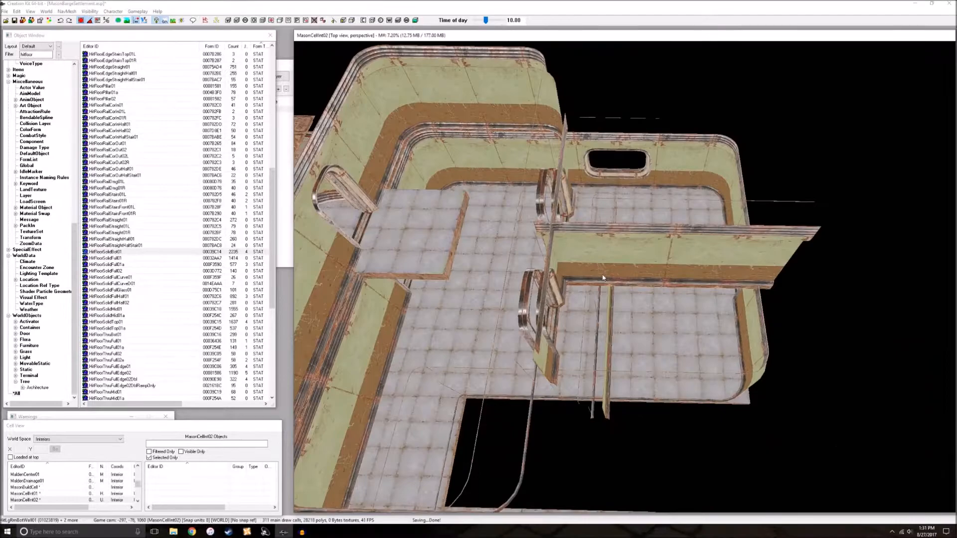
Duplicate two of the divider's HitLgRmBotWall01 panels, turn the copies perpendicular and move them toward the outer edge of the upper level
shift+middle_drag(709, 318, 553, 264)
key(ctrl+d)
right_drag(553, 264, 513, 264)
drag(514, 264, 697, 277)
drag(725, 374, 692, 366)
shift+middle_drag(685, 354, 550, 339)
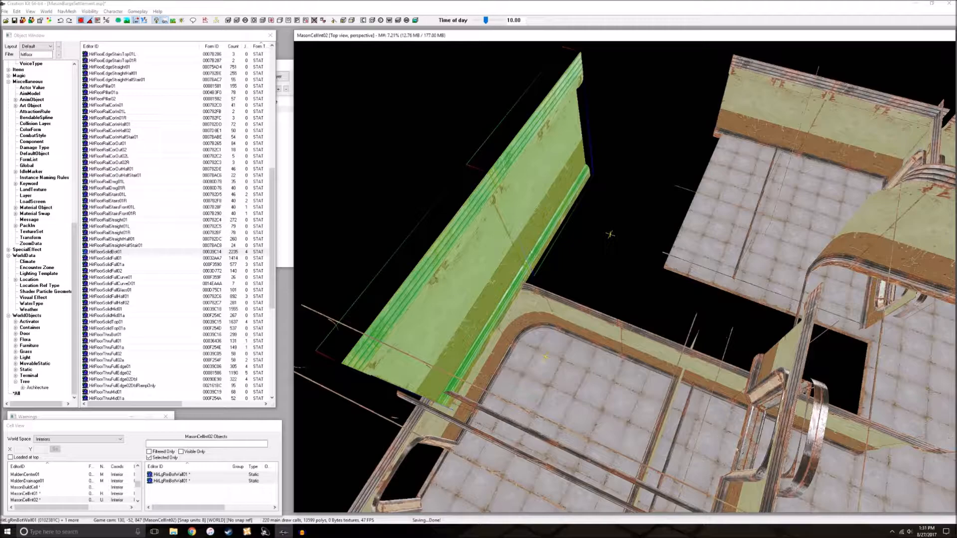
Place the two selected HitLgRmBotWall01 sections perpendicular to the long outer wall, across its corner along the rooms' edge
shift+middle_drag(723, 313, 678, 308)
drag(678, 240, 679, 278)
middle_drag(679, 278, 610, 224)
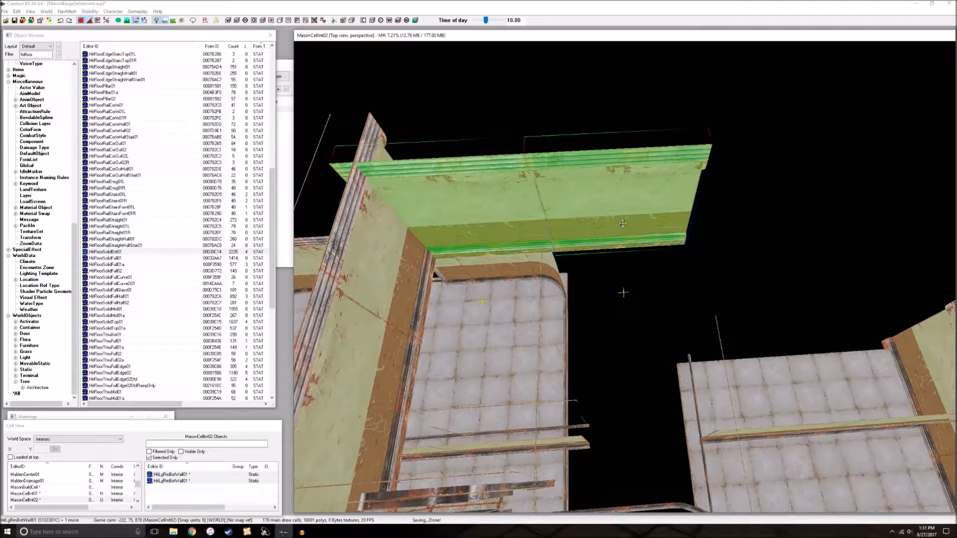
drag(575, 206, 744, 316)
right_drag(745, 315, 776, 305)
shift+middle_drag(776, 305, 841, 303)
drag(687, 142, 672, 215)
shift+middle_drag(672, 215, 547, 192)
scroll(712, 216, up, 2)
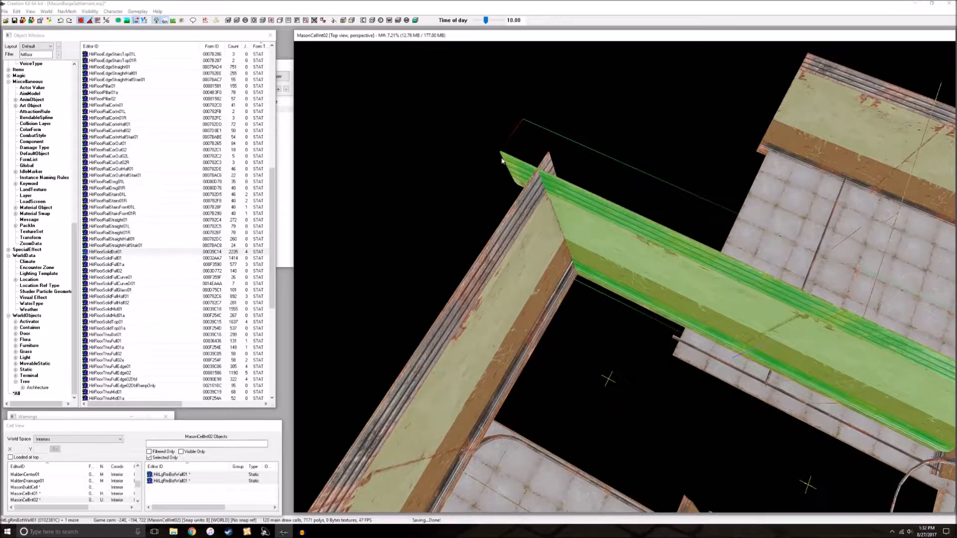
shift+middle_drag(570, 238, 566, 365)
right_drag(481, 269, 531, 269)
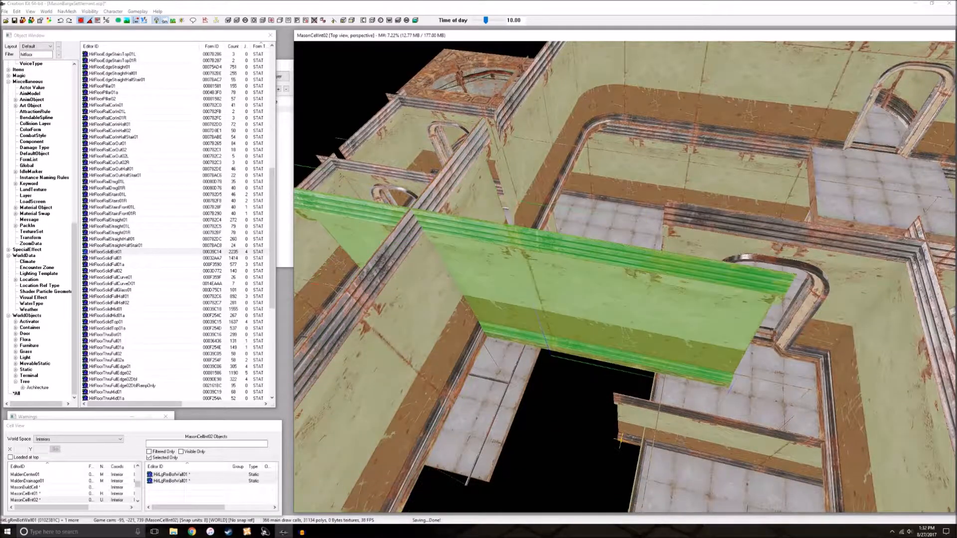
Slide a wall section along the X axis toward the far side of the rooms to extend the wall line
right_drag(655, 286, 547, 372)
shift+middle_drag(563, 219, 520, 235)
click(562, 244)
key(1)
scroll(561, 245, down, 3)
click(426, 255)
key(x)
drag(438, 283, 790, 281)
Duplicate four HitLgRmBotWall01 outer wall sections and move the copies to the opposite side of the rooms
scroll(438, 284, down, 2)
shift+middle_drag(438, 284, 493, 249)
click(419, 294)
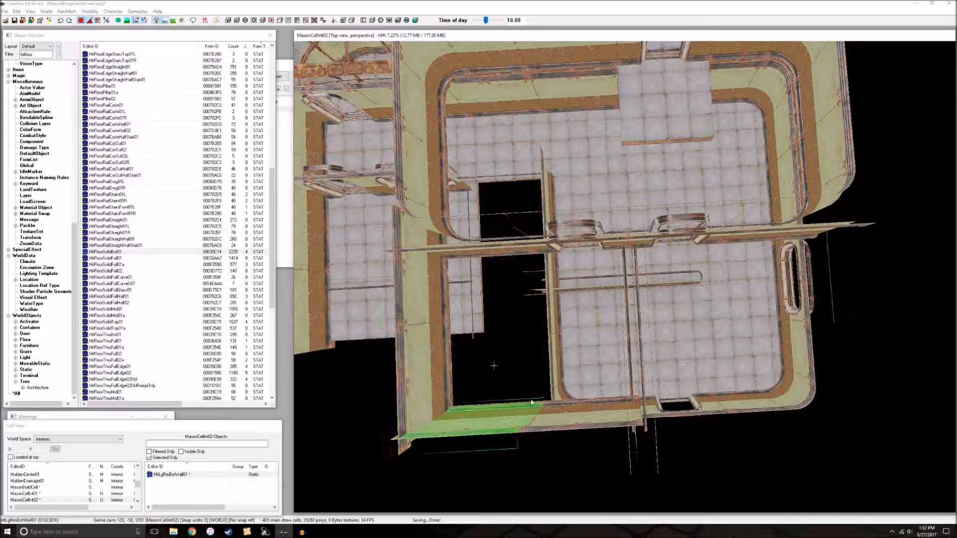
shift+middle_drag(594, 419, 562, 284)
ctrl+click(562, 284)
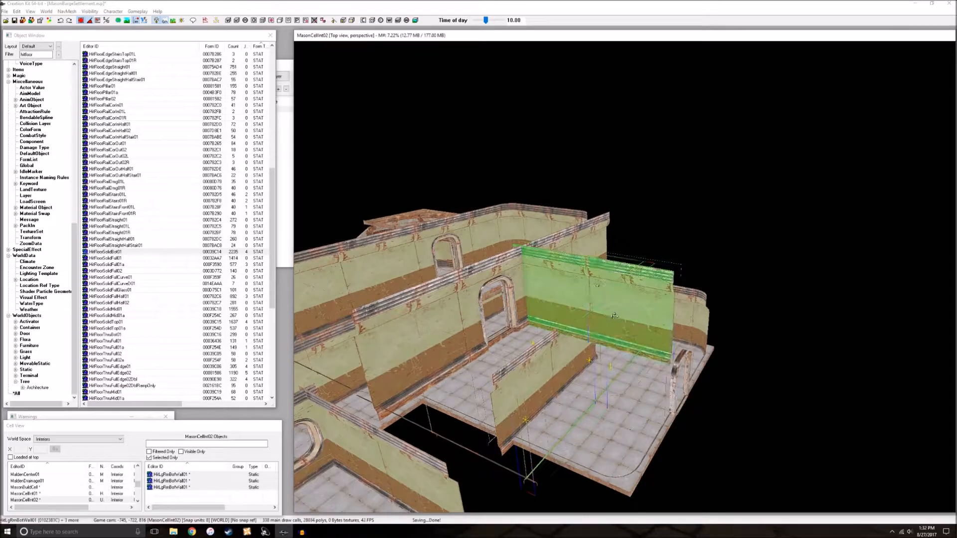
shift+middle_drag(614, 314, 561, 344)
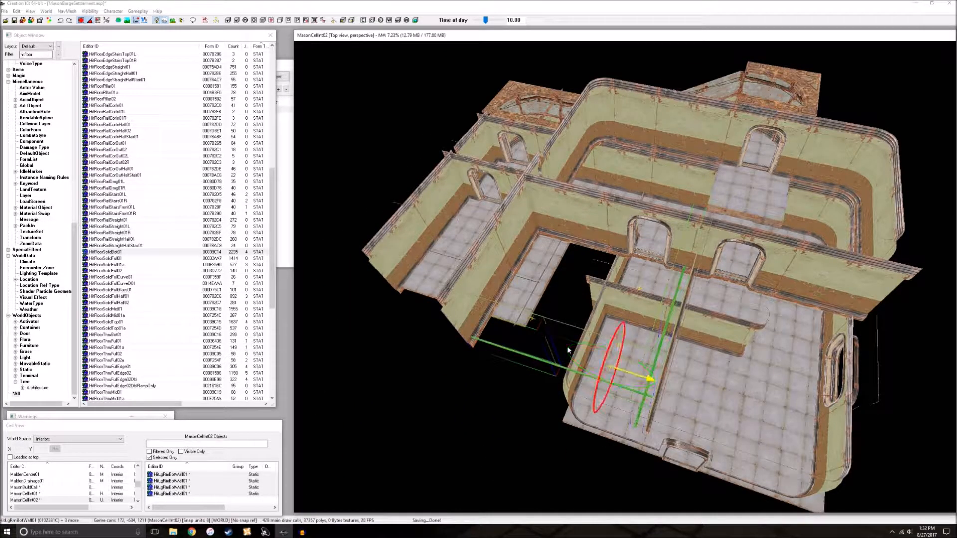
drag(633, 373, 736, 418)
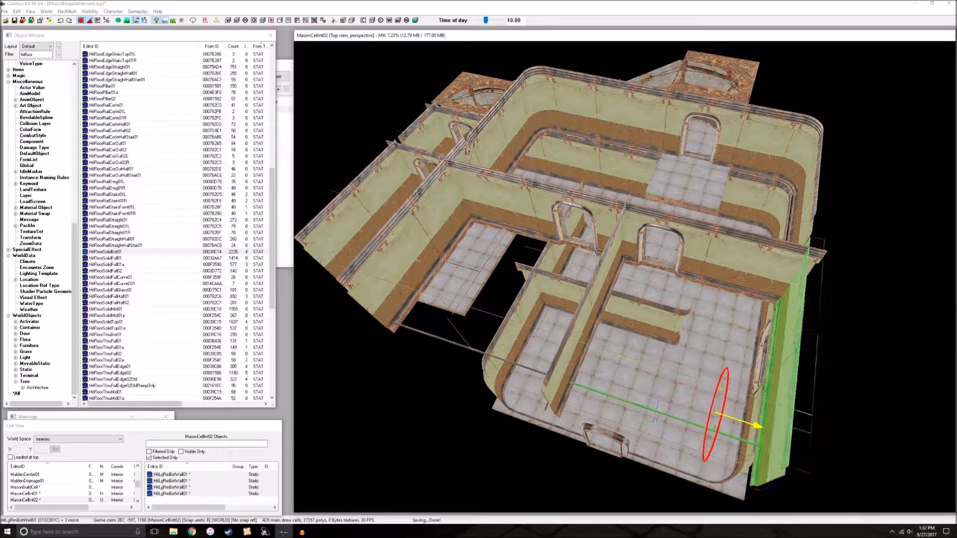
Duplicate the HitFloorSolidFull01 tile by the large room's doorway and place two copies side by side up to the room's corner
shift+middle_drag(567, 346, 587, 377)
click(657, 378)
click(722, 354)
shift+middle_drag(657, 378, 659, 298)
click(695, 209)
shift+middle_drag(578, 289, 712, 325)
click(701, 330)
scroll(712, 325, up, 3)
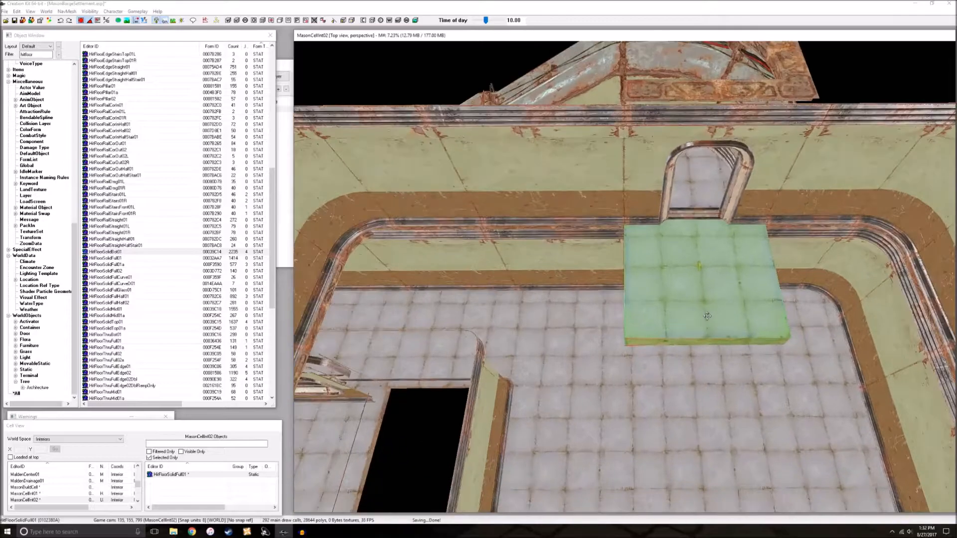
drag(700, 314, 550, 314)
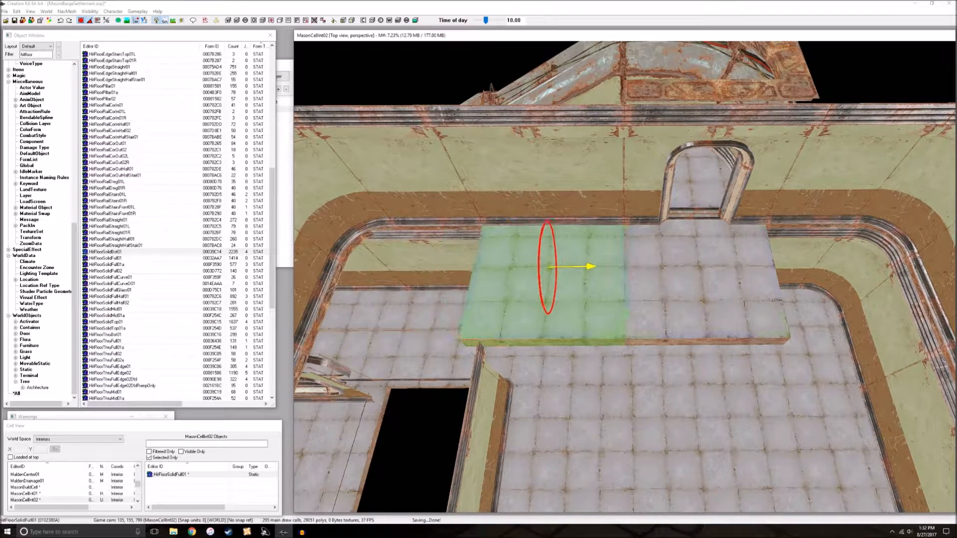
middle_drag(542, 310, 568, 317)
drag(669, 317, 520, 318)
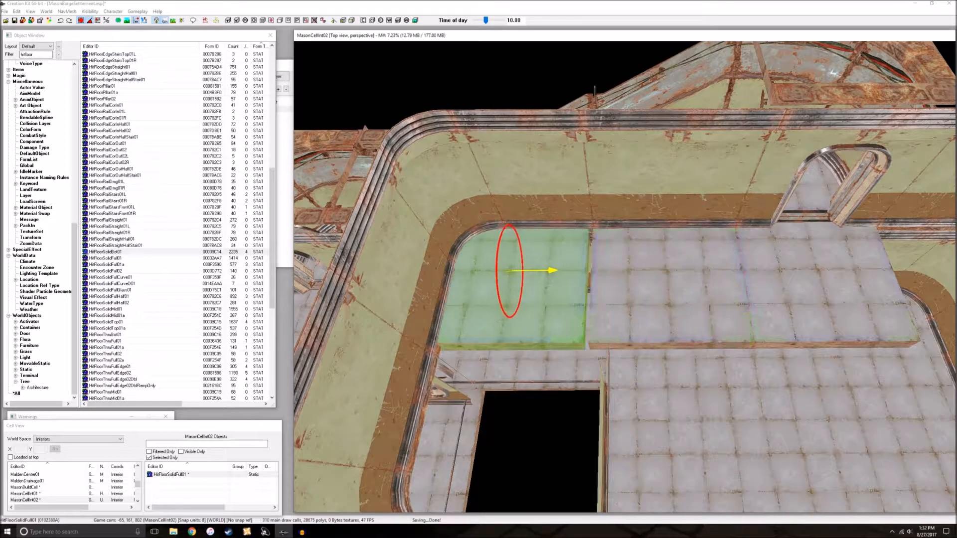
Add a floor tile at the row's other end and duplicate the four-tile row to cover the rest of the large room
scroll(676, 326, down, 3)
middle_drag(728, 339, 699, 339)
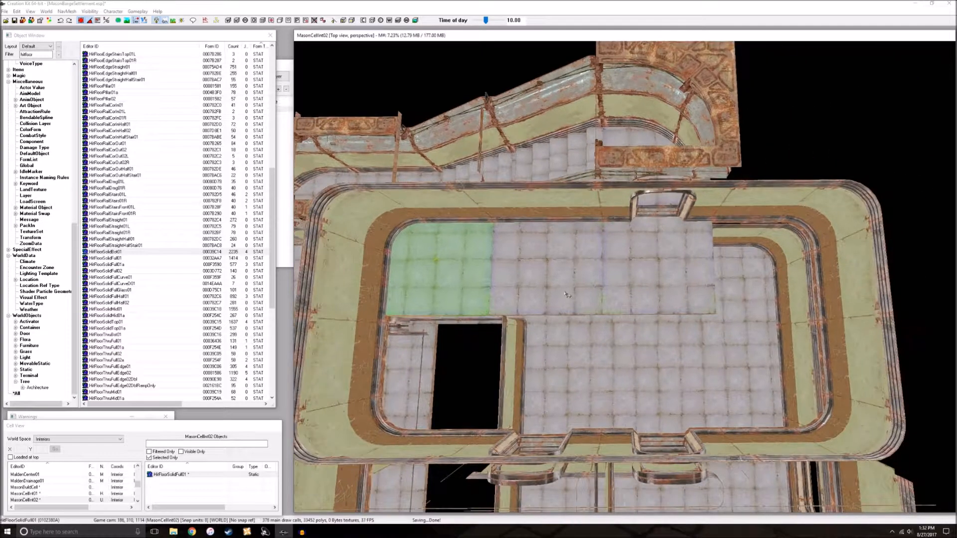
drag(619, 304, 722, 305)
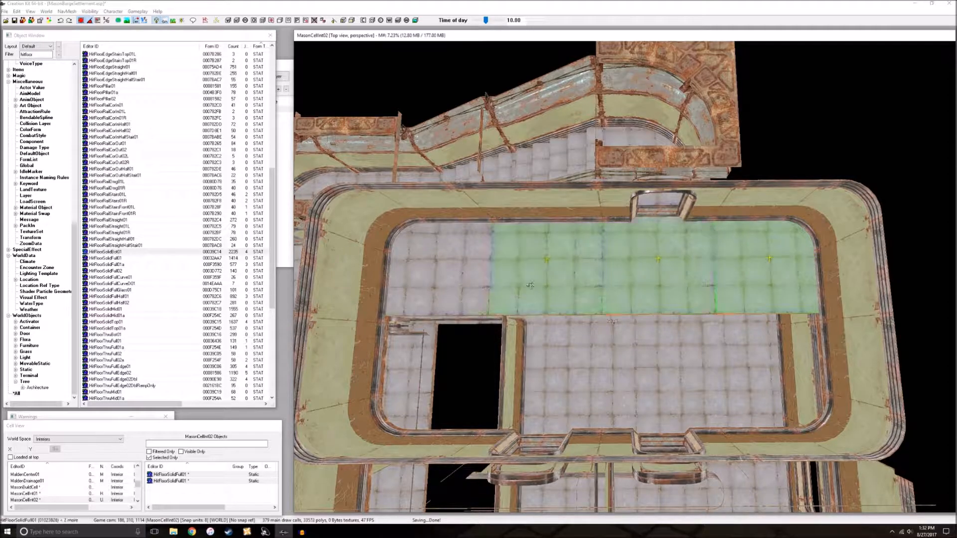
drag(657, 301, 656, 397)
Duplicate the row of four floor tiles twice, side by side, to cover the two adjoining side rooms
scroll(643, 304, down, 2)
shift+middle_drag(643, 304, 658, 290)
scroll(649, 304, up, 1)
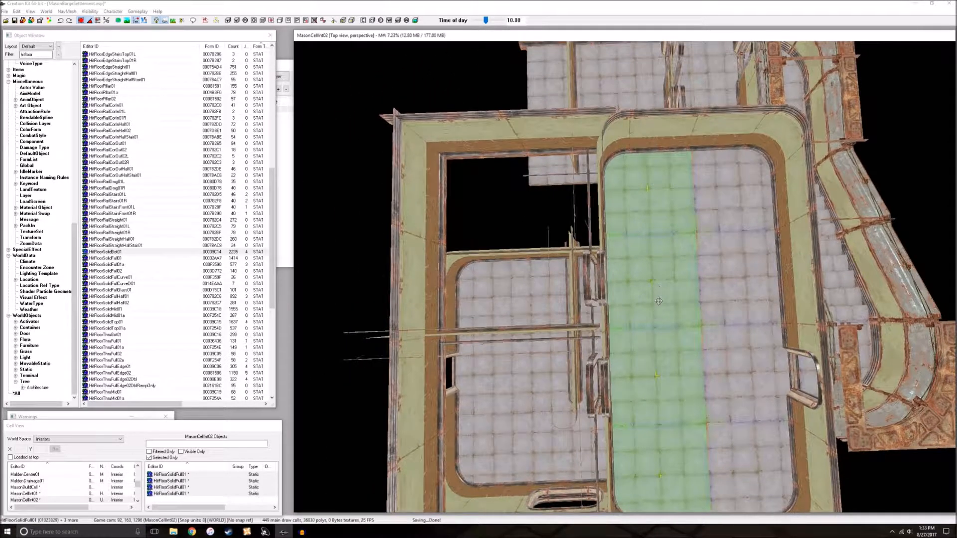
drag(678, 413, 573, 413)
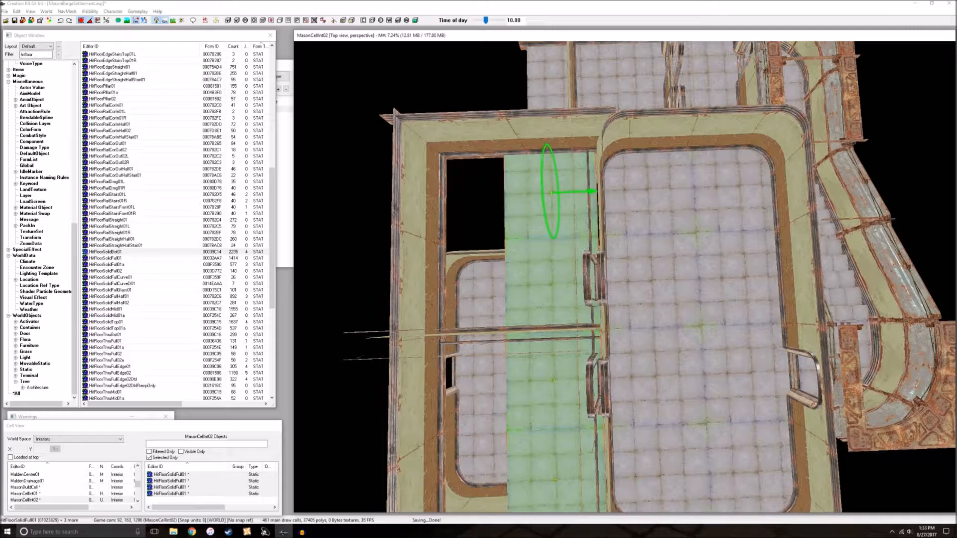
shift+middle_drag(680, 417, 651, 369)
scroll(653, 358, up, 3)
scroll(631, 424, down, 3)
scroll(651, 445, down, 2)
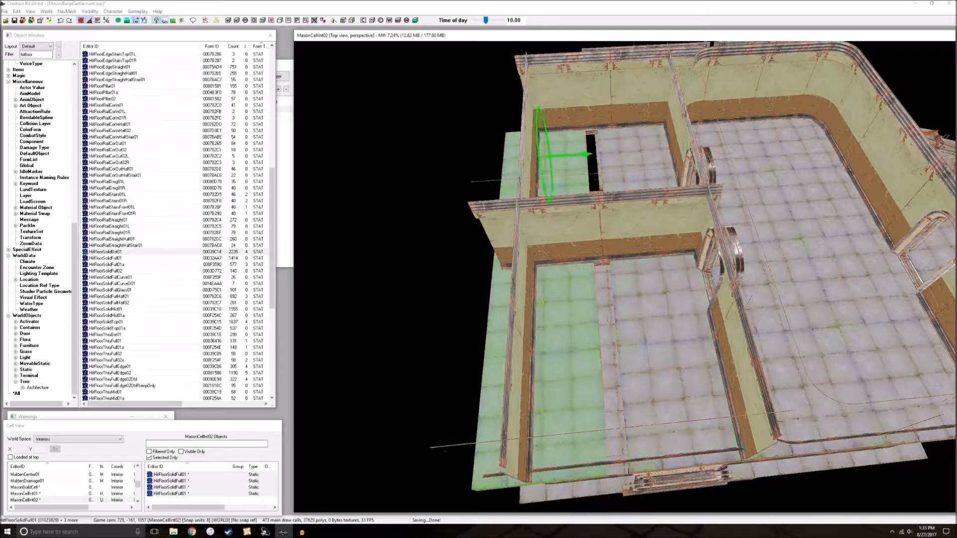
Duplicate all HitFloorSolidFull01 tiles of the large and side rooms and replace the copies with HitFloorSolidTop01, limited to the selection
key(d)
shift+middle_drag(716, 363, 737, 329)
shift+middle_drag(736, 297, 680, 366)
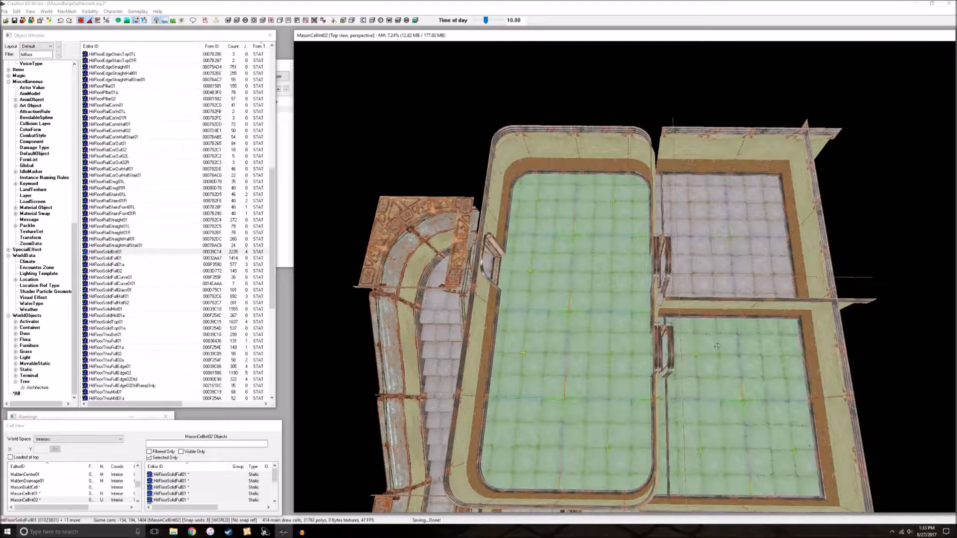
shift+middle_drag(712, 219, 776, 447)
shift+middle_drag(662, 233, 710, 315)
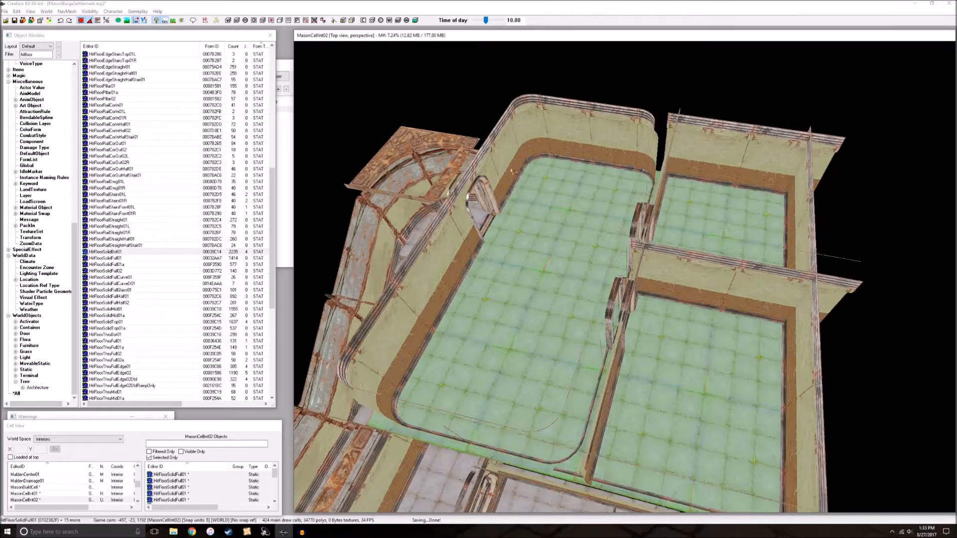
middle_drag(624, 189, 654, 234)
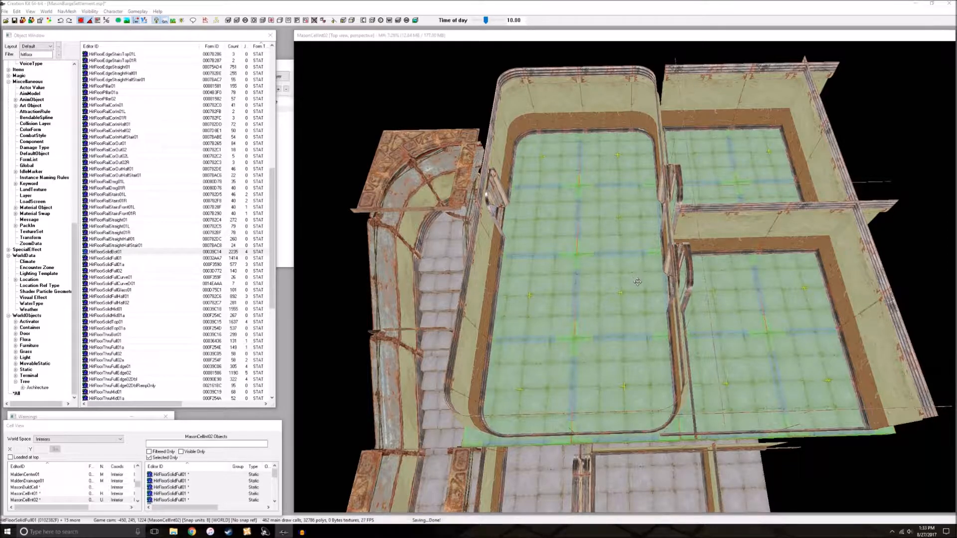
key(ctrl+f)
click(71, 58)
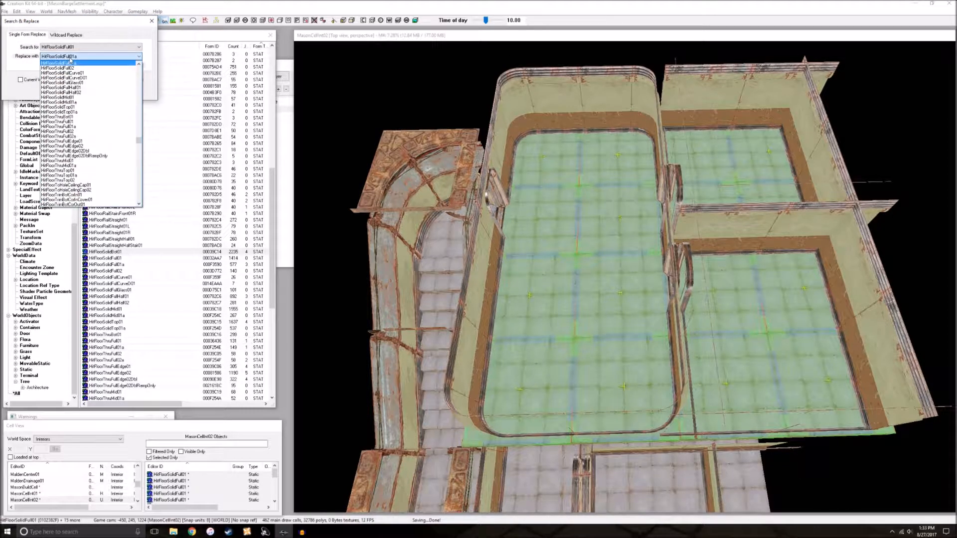
click(79, 107)
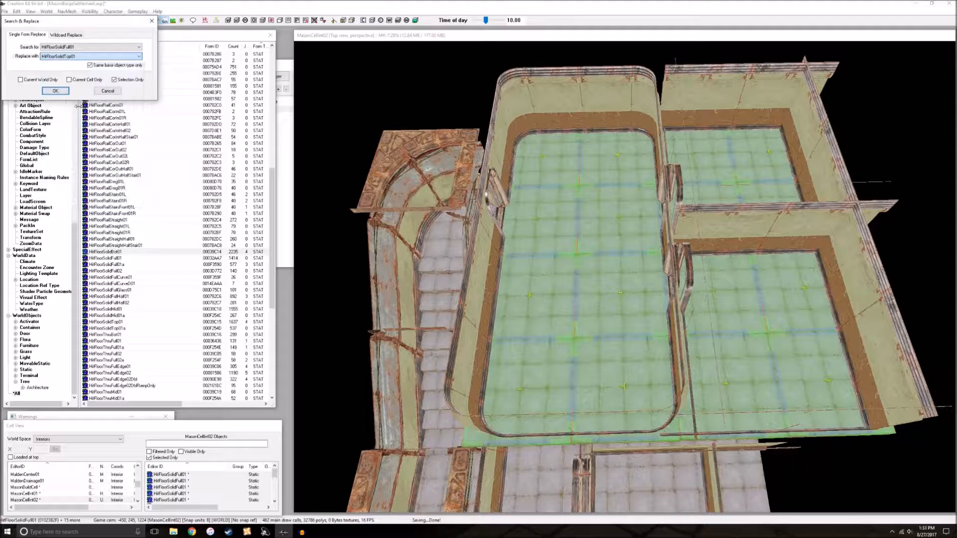
click(55, 92)
click(485, 291)
key(d)
Duplicate the six HitFloorSolidBot01 tiles in the lower corridor and room, and replace the copies with HitFloorSolidTop01, limited to the selection
shift+middle_drag(588, 294, 683, 268)
scroll(668, 272, up, 4)
scroll(685, 282, down, 10)
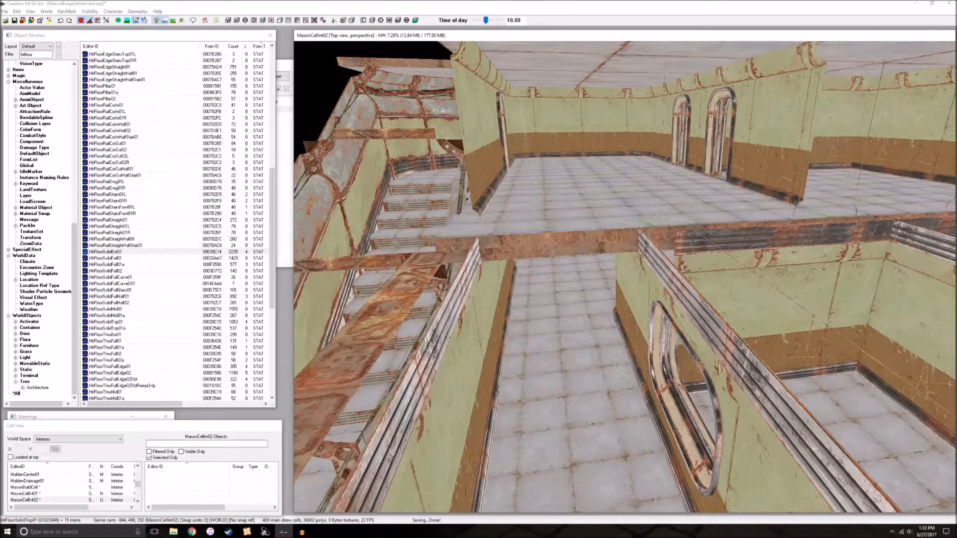
scroll(677, 277, up, 3)
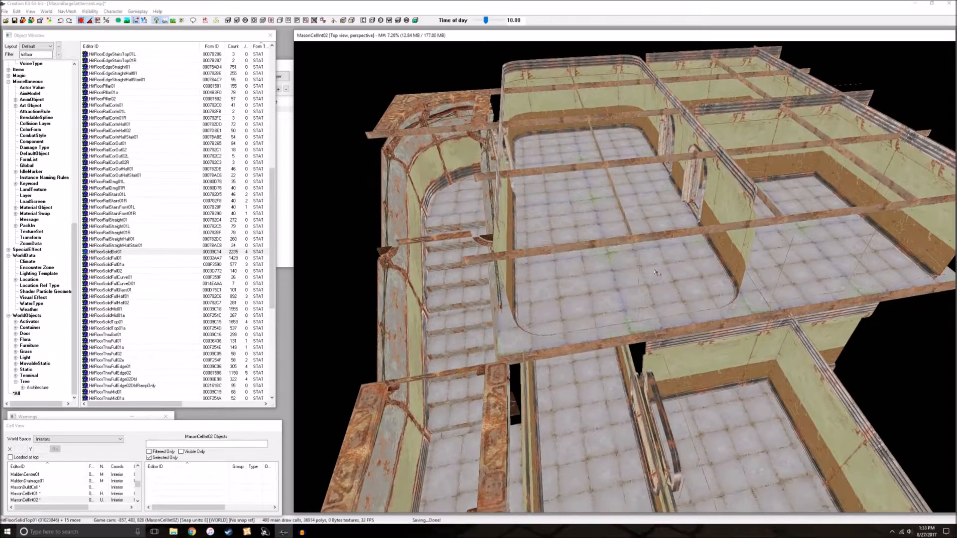
middle_drag(627, 304, 677, 333)
click(625, 314)
middle_drag(682, 243, 679, 252)
scroll(678, 252, down, 2)
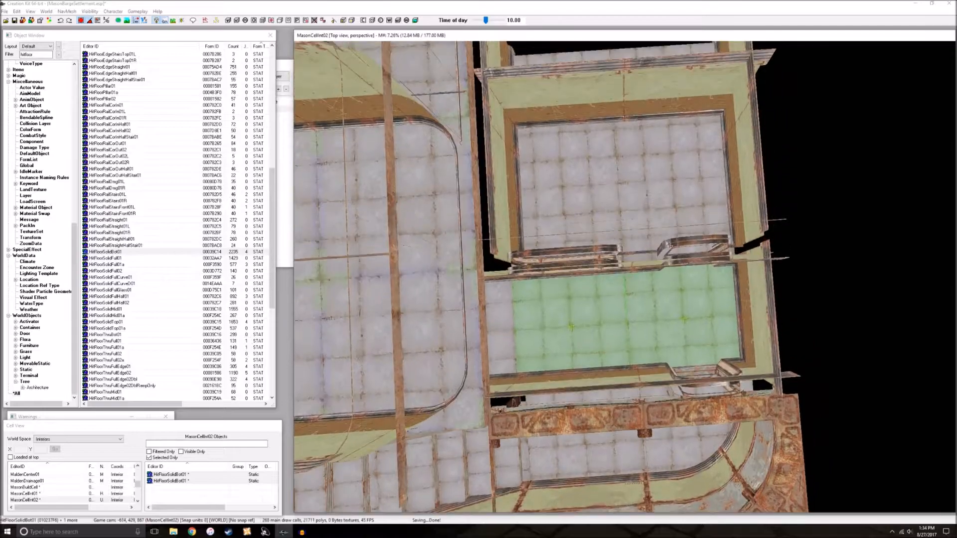
shift+middle_drag(617, 184, 626, 316)
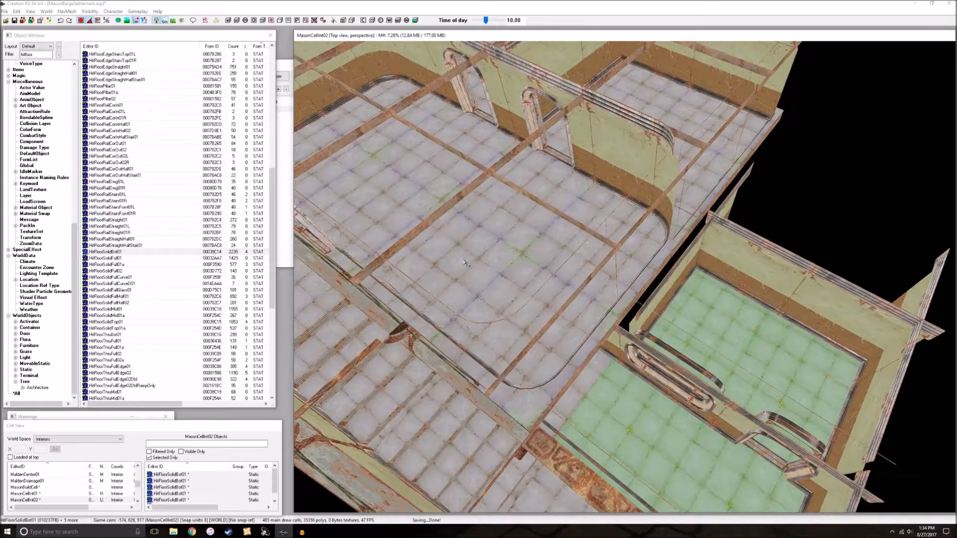
shift+middle_drag(658, 235, 632, 221)
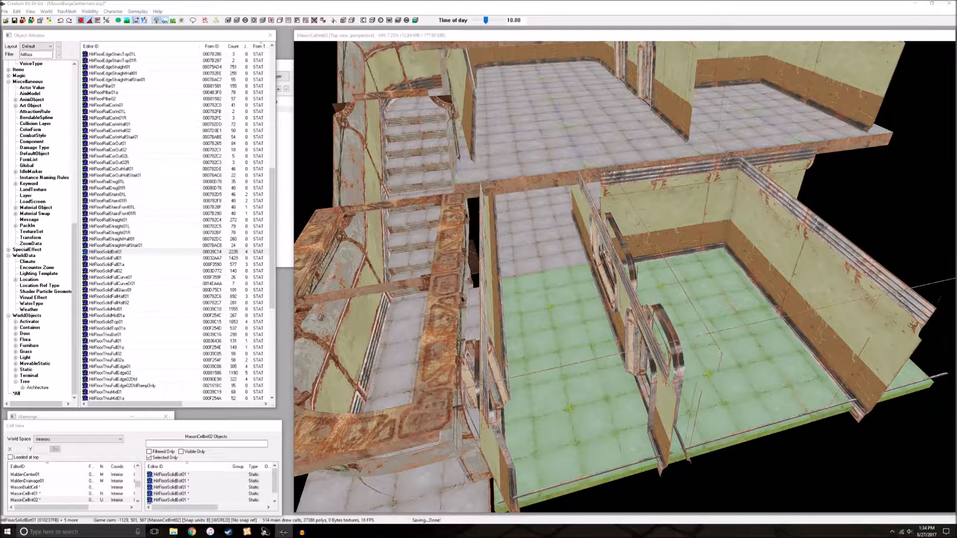
key(ctrl+f)
click(85, 57)
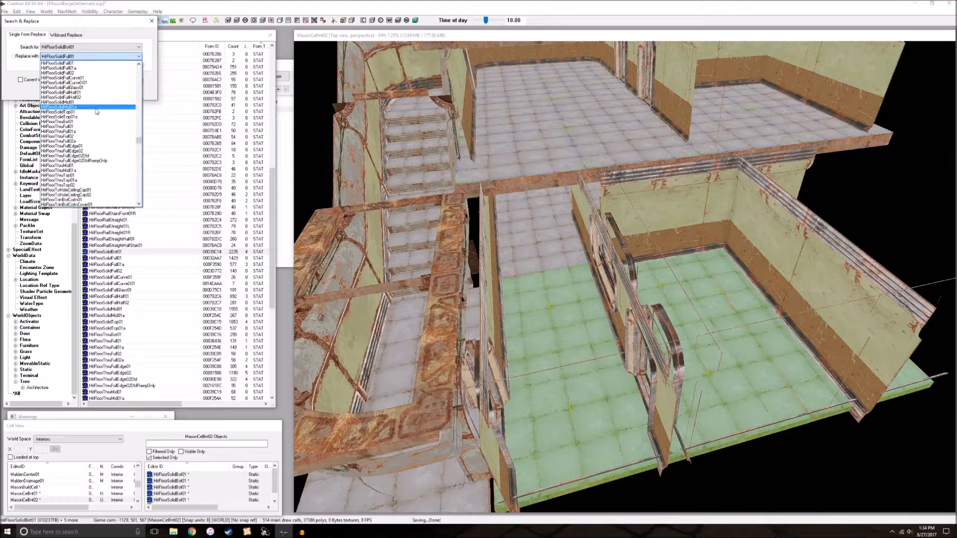
click(98, 112)
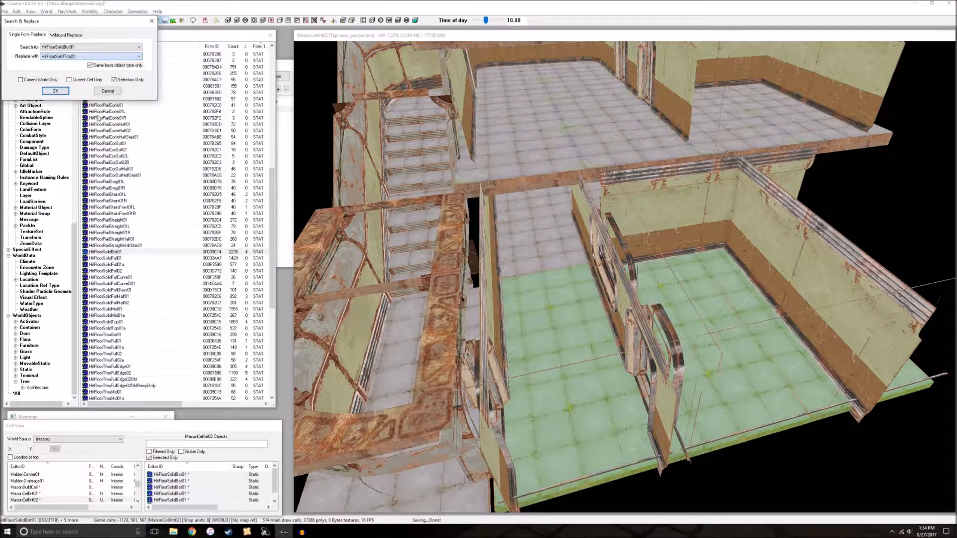
click(55, 92)
click(487, 290)
key(shift)
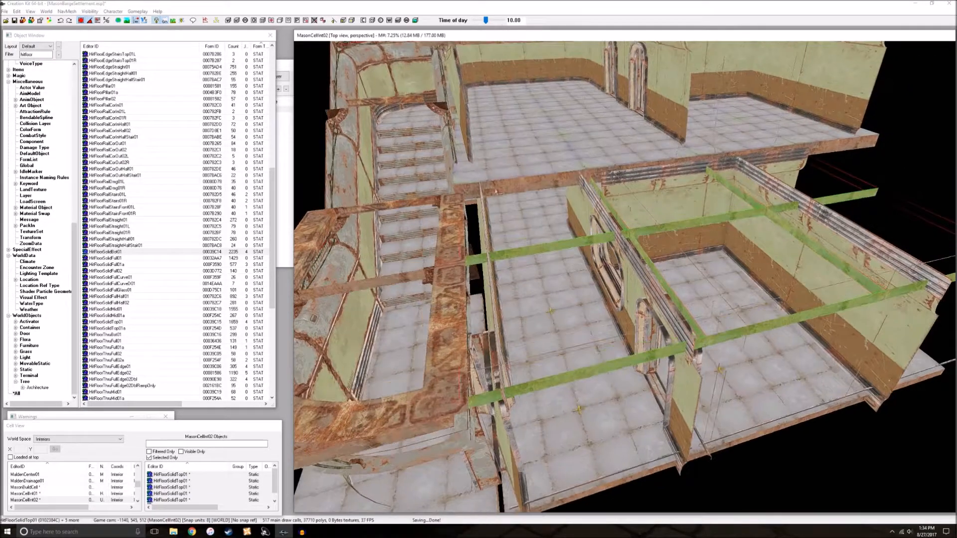
click(554, 186)
key(d)
Examine the walls and ceiling panels from inside the corridor, checking how the HitFloorSolidTop01 pieces meet the neighbouring ceiling
scroll(564, 191, up, 10)
key(shift)
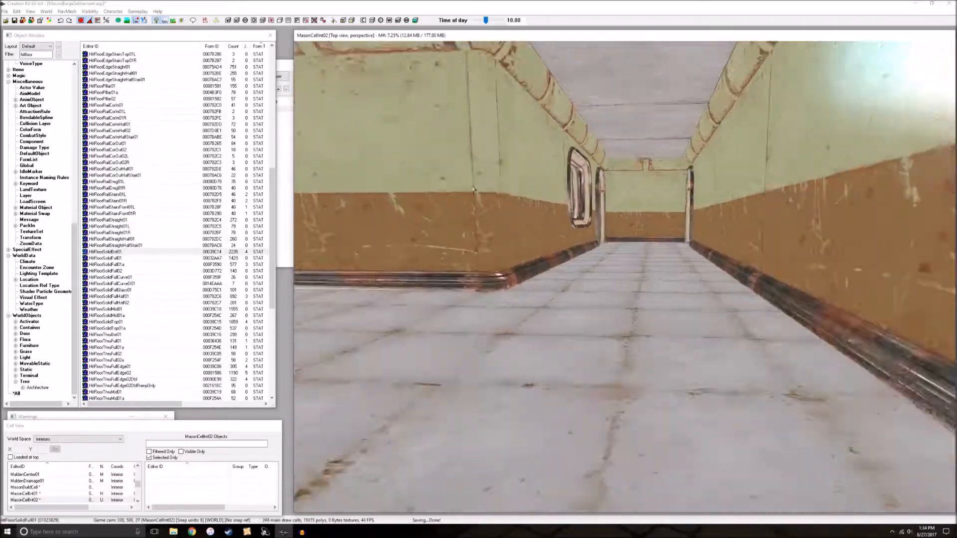
key(shift)
scroll(547, 209, up, 6)
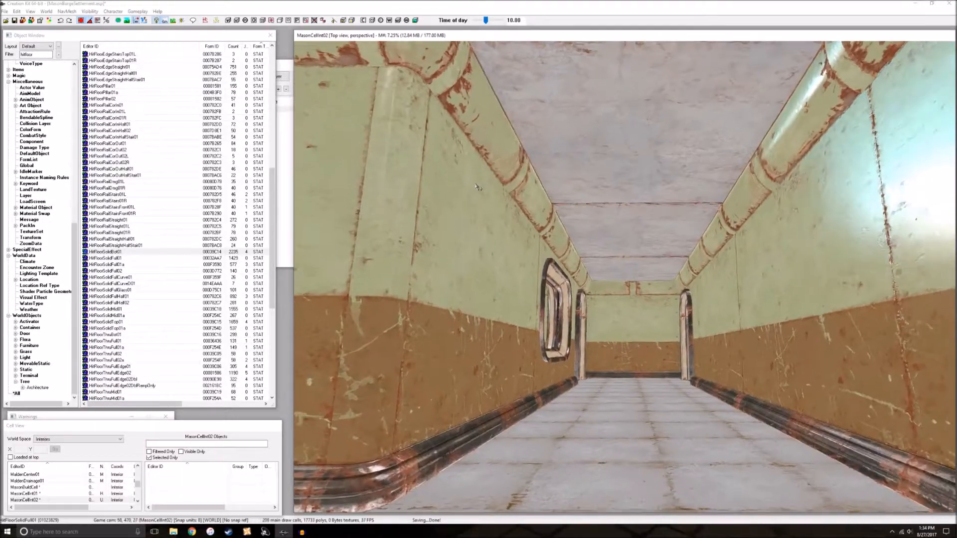
scroll(548, 208, up, 2)
scroll(615, 129, down, 2)
click(568, 95)
key(shift)
key(d)
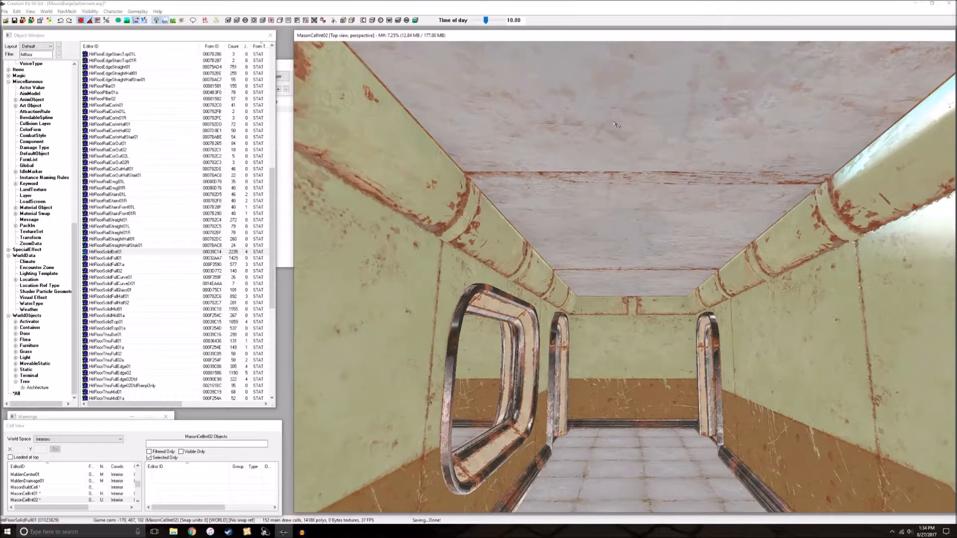
key(shift)
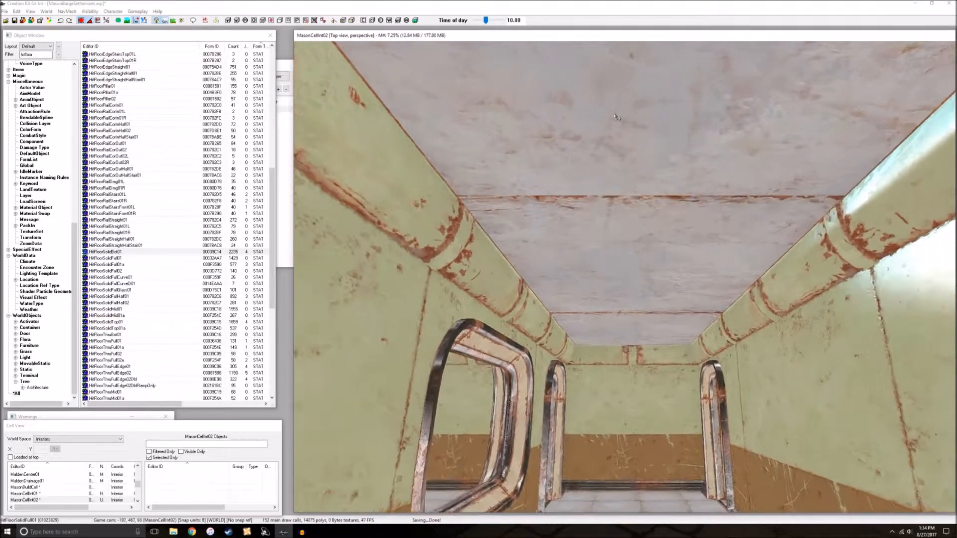
ctrl+click(618, 324)
middle_drag(617, 324, 633, 327)
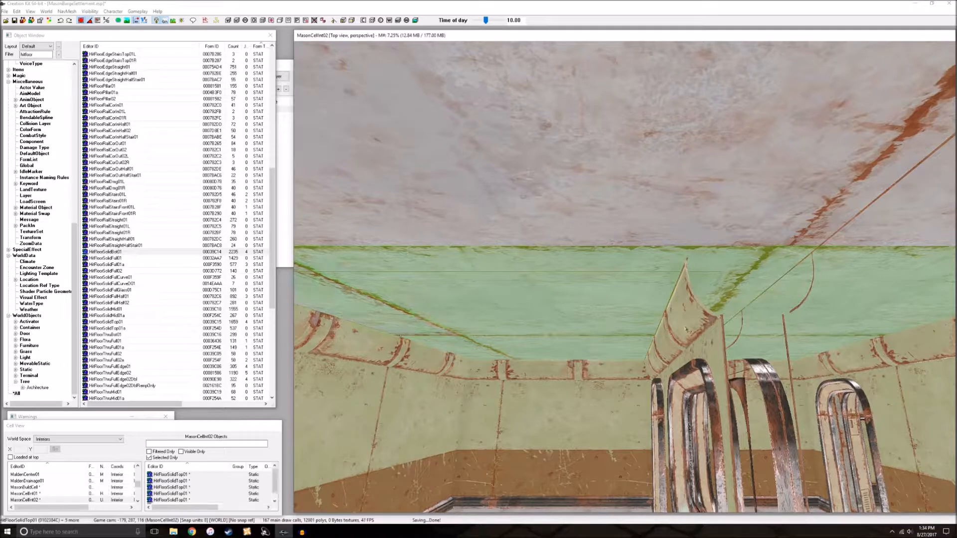
middle_drag(686, 329, 669, 323)
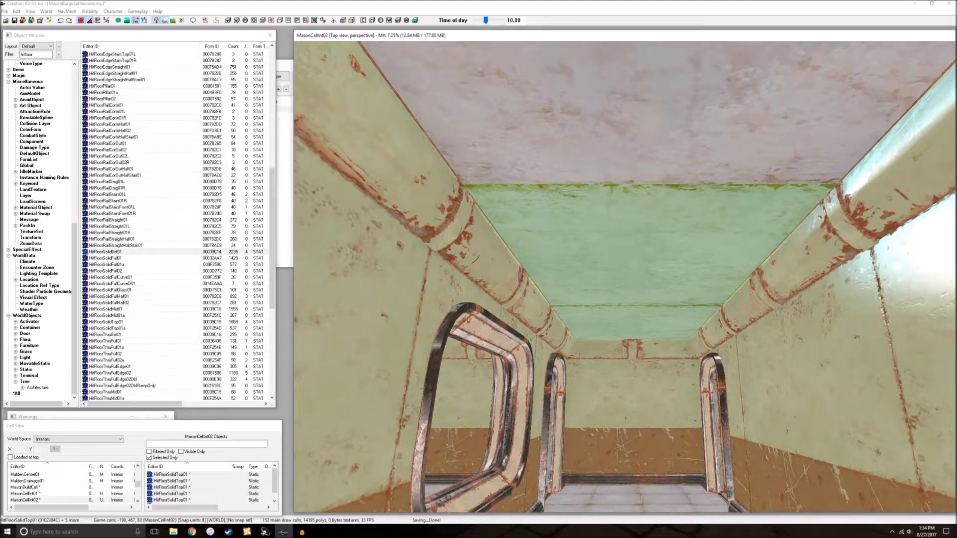
key(d)
key(shift)
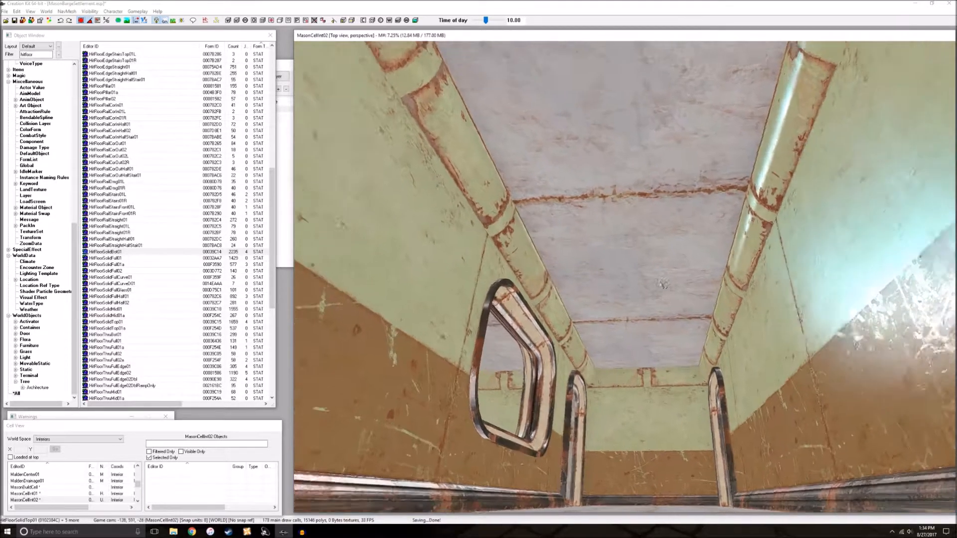
Examine both levels from inside and outside, checking how the ceilings, floors, doorways and side rooms fit together
key(shift)
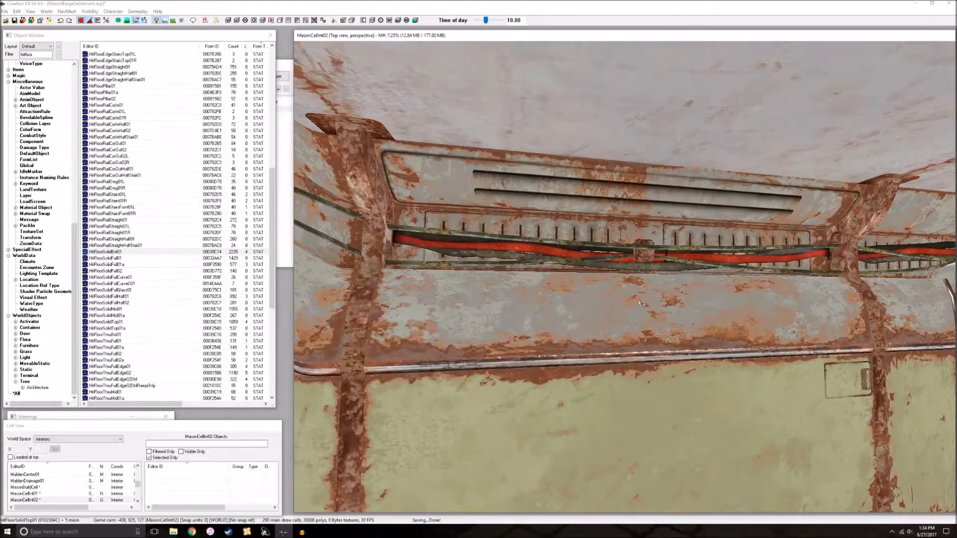
key(shift)
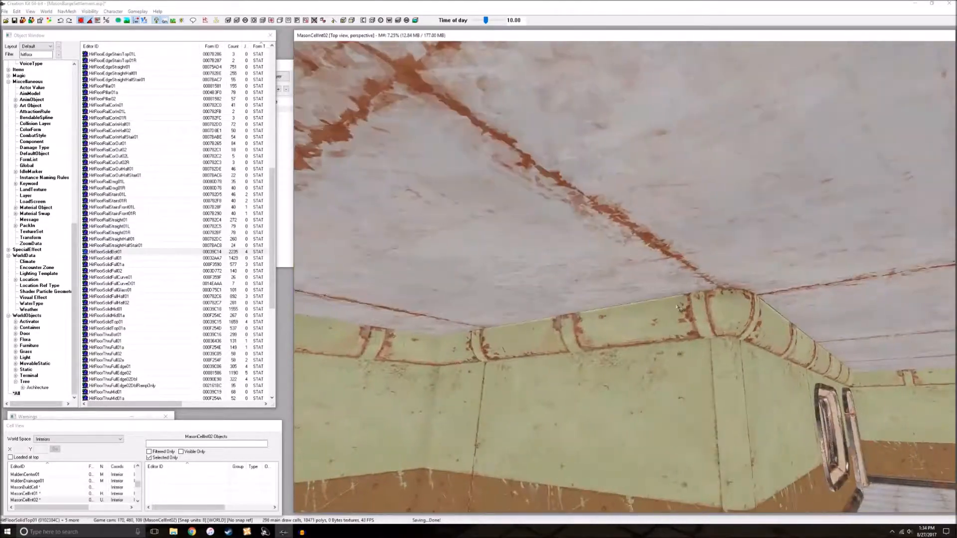
key(shift)
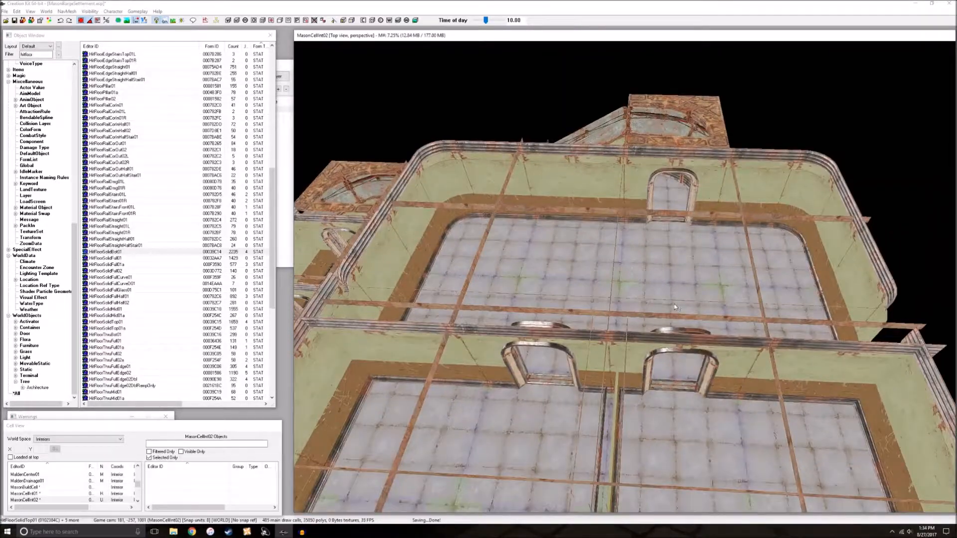
click(675, 307)
scroll(675, 307, down, 2)
key(shift)
key(d)
key(shift)
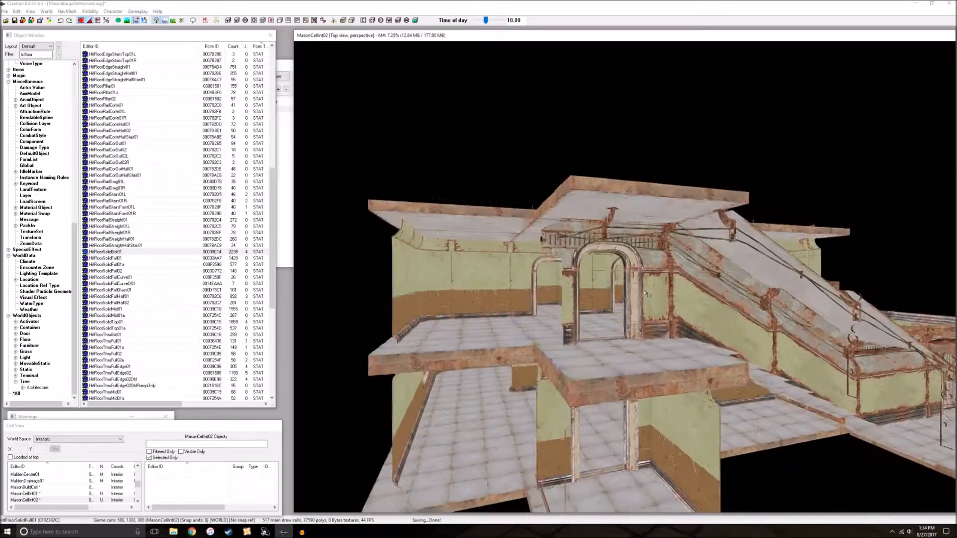
key(shift)
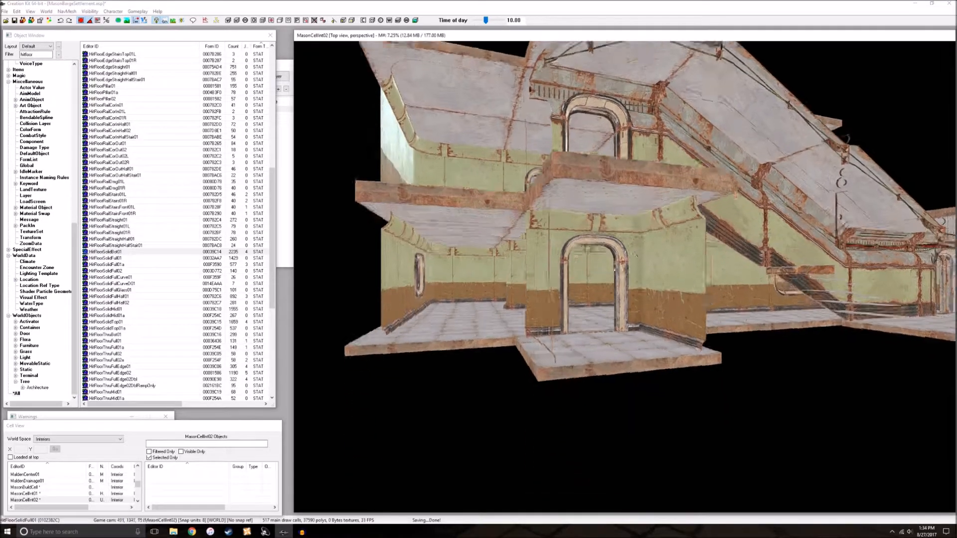
key(shift)
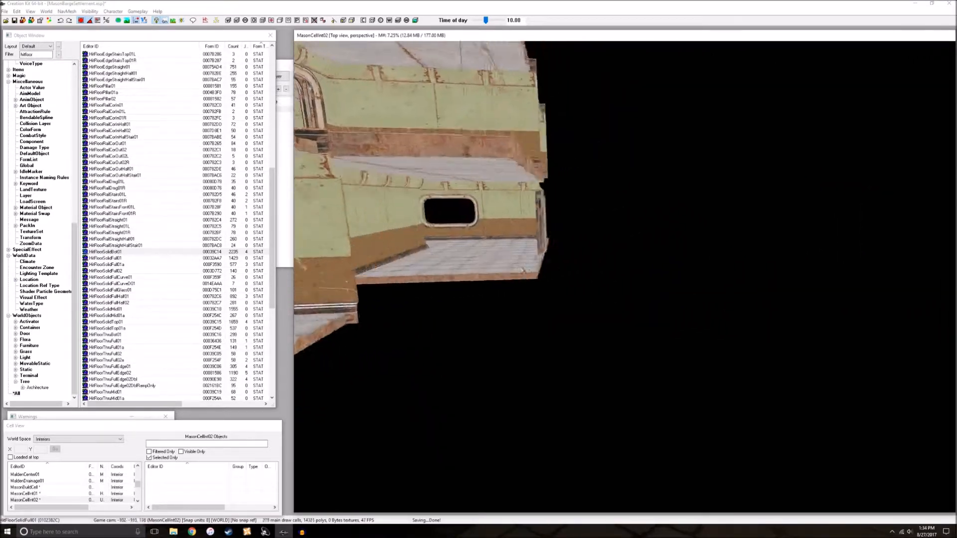
key(shift)
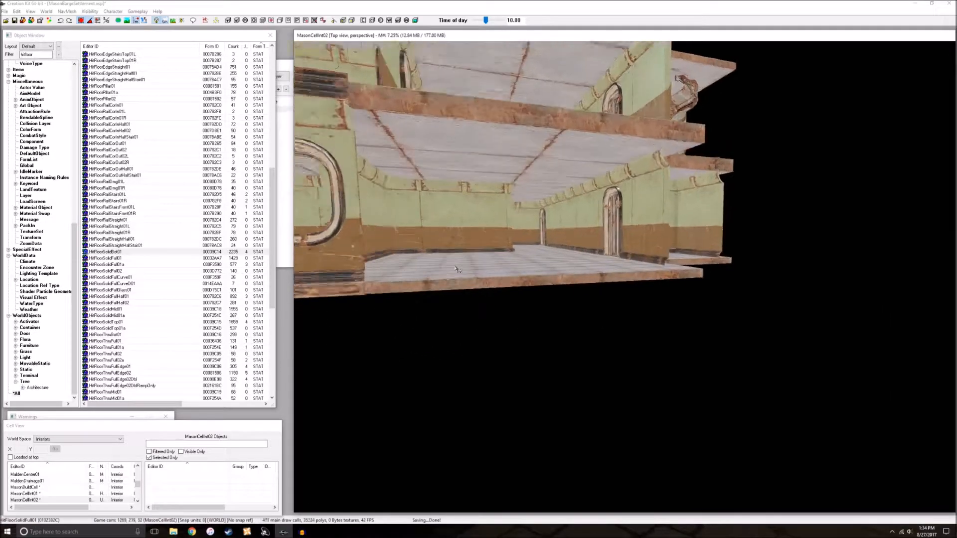
key(shift)
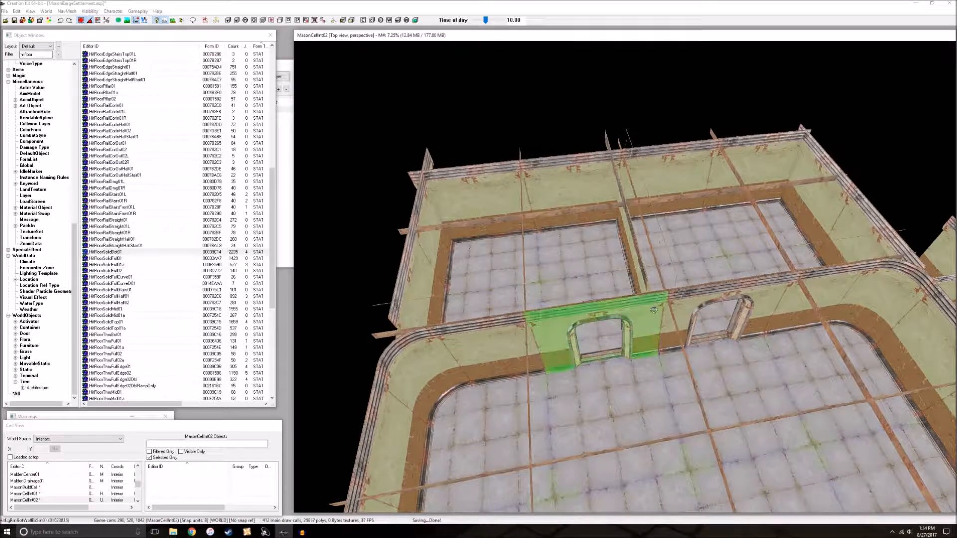
key(d)
scroll(654, 310, down, 3)
key(shift)
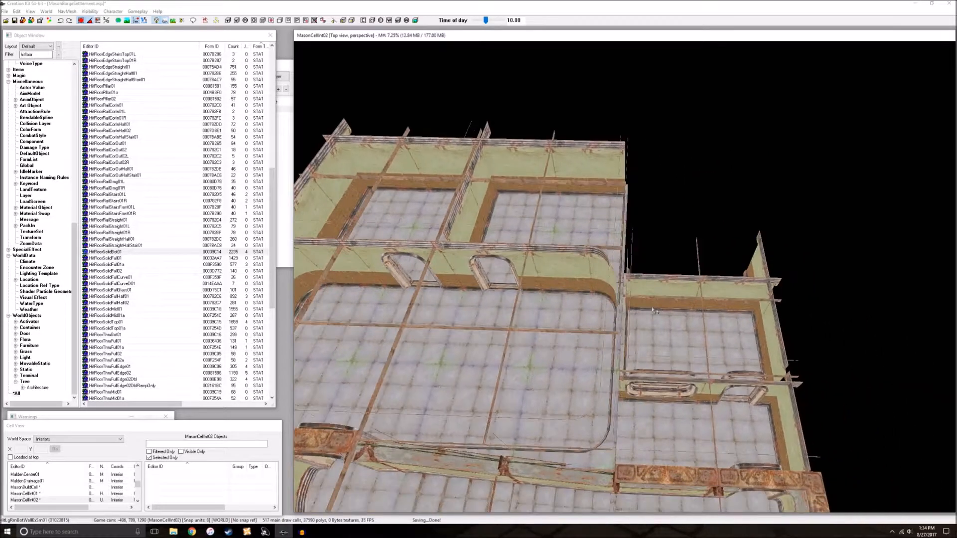
Replace the outer HitLgRmBotWall01 of the small side room with HitLgRmBotWallHoleDmg01, limited to the selection
scroll(652, 310, up, 2)
middle_drag(652, 310, 735, 363)
scroll(818, 398, up, 2)
scroll(818, 398, down, 2)
scroll(761, 363, up, 1)
scroll(738, 351, up, 2)
mouse_move(672, 349)
middle_down()
mouse_move(687, 364)
mouse_move(666, 343)
mouse_move(672, 323)
mouse_move(673, 350)
middle_up()
key(shift)
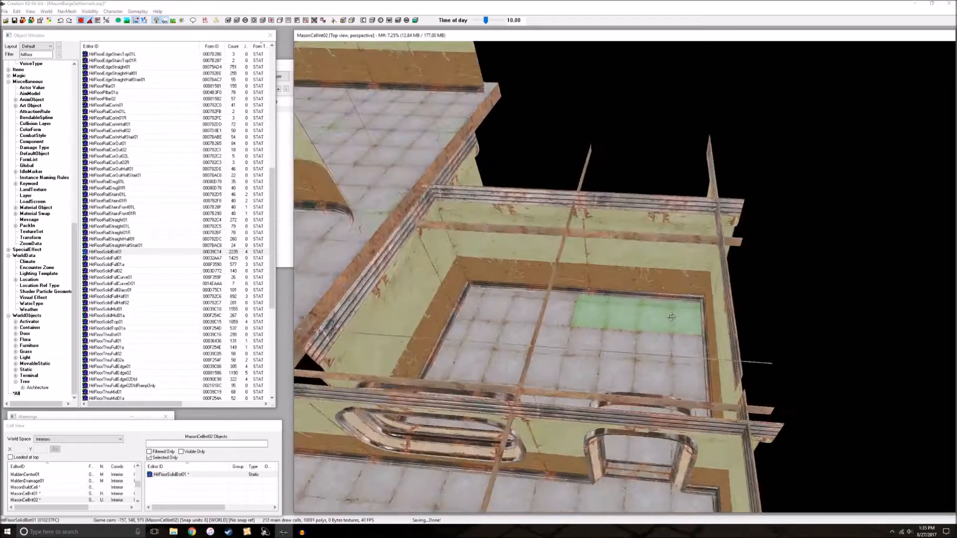
key(ctrl+f)
click(64, 56)
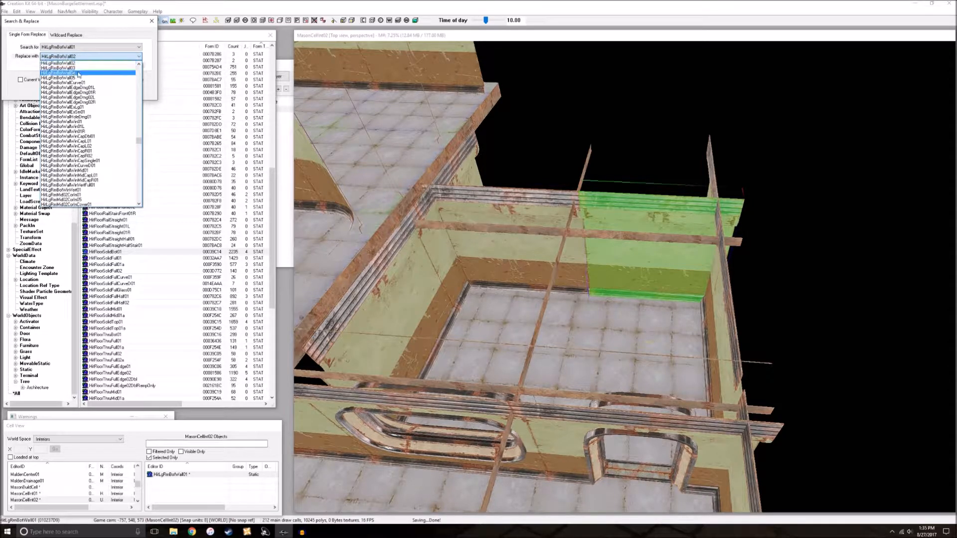
click(115, 118)
click(45, 93)
click(489, 291)
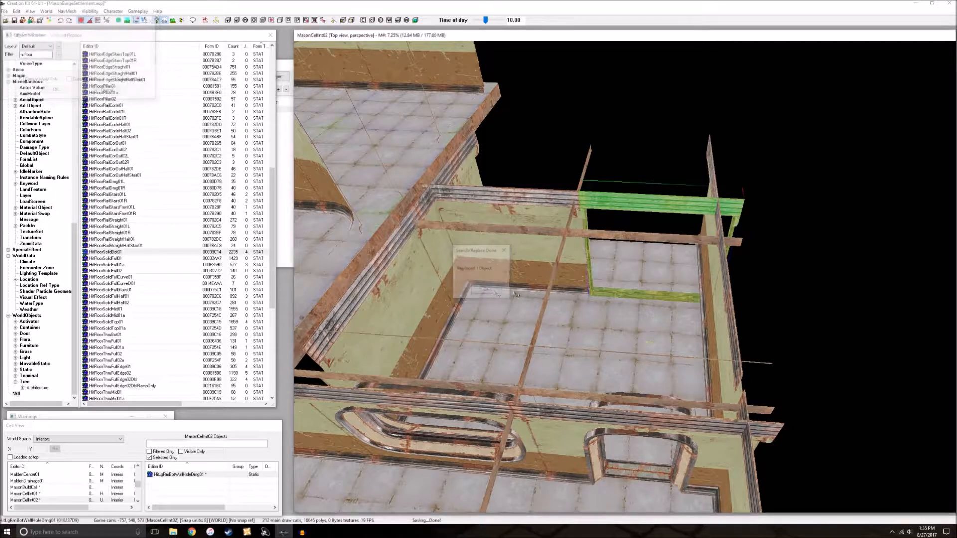
Check the opened wall from inside the small room and undo its replacement with HitLgRmBotWallHoleDmg01
scroll(715, 290, up, 8)
key(d)
scroll(741, 266, down, 6)
shift+middle_drag(742, 265, 641, 250)
click(634, 237)
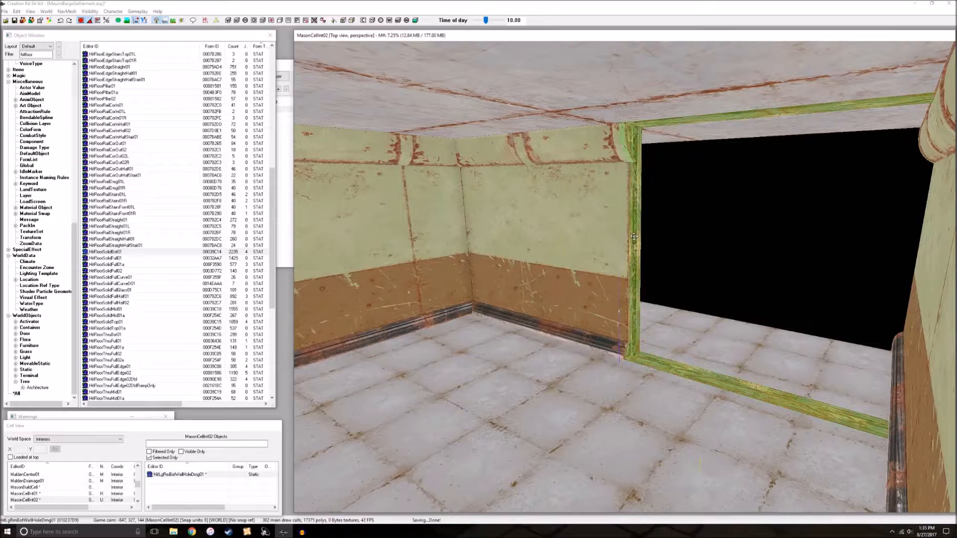
key(ctrl+f)
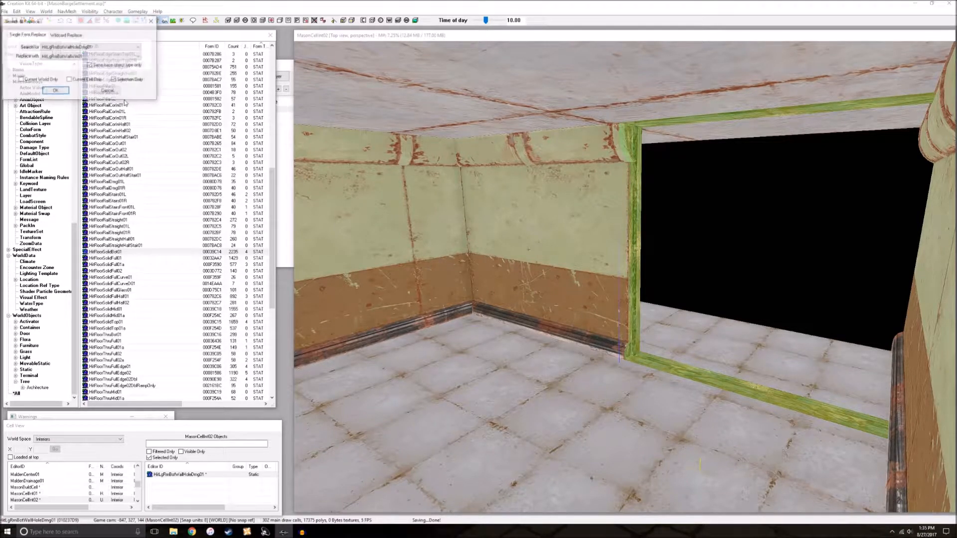
click(95, 57)
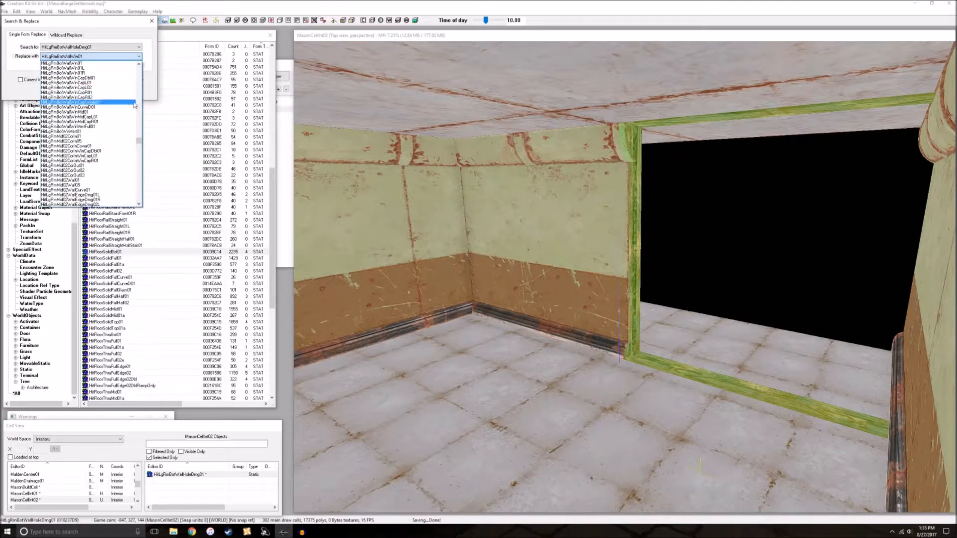
scroll(129, 179, up, 4)
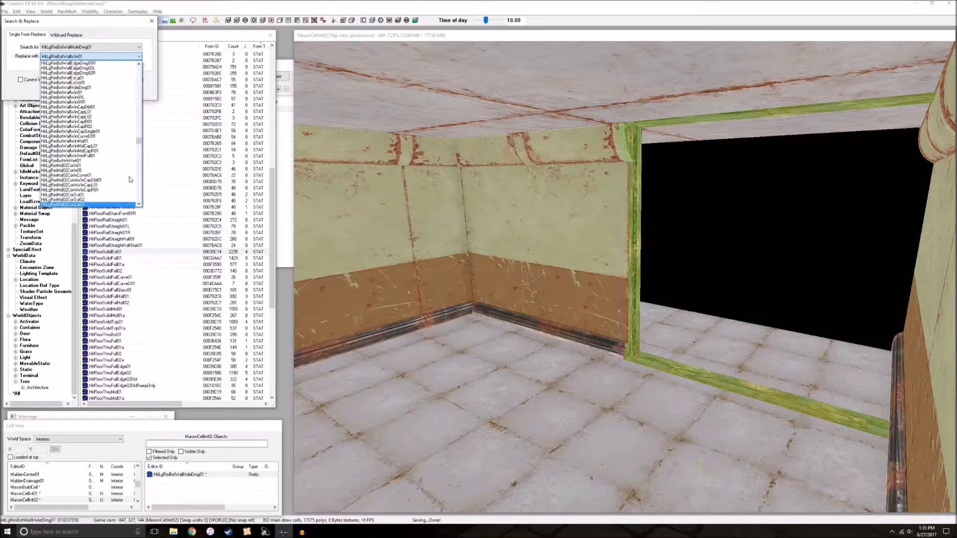
scroll(130, 179, up, 1)
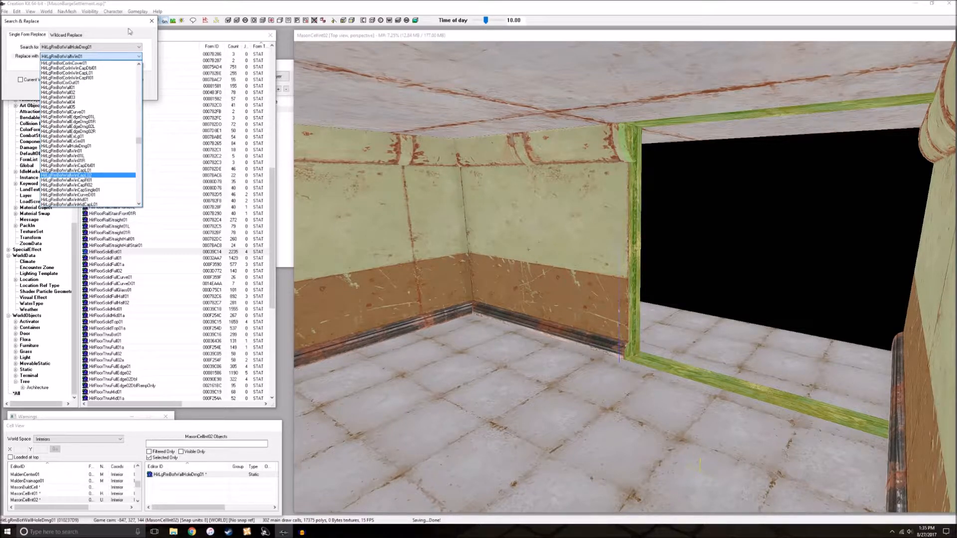
click(128, 31)
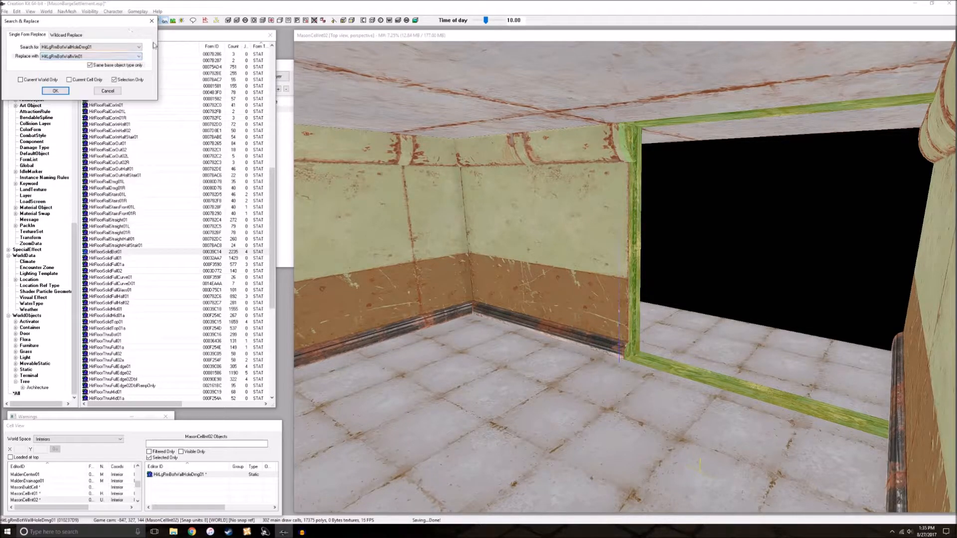
click(109, 91)
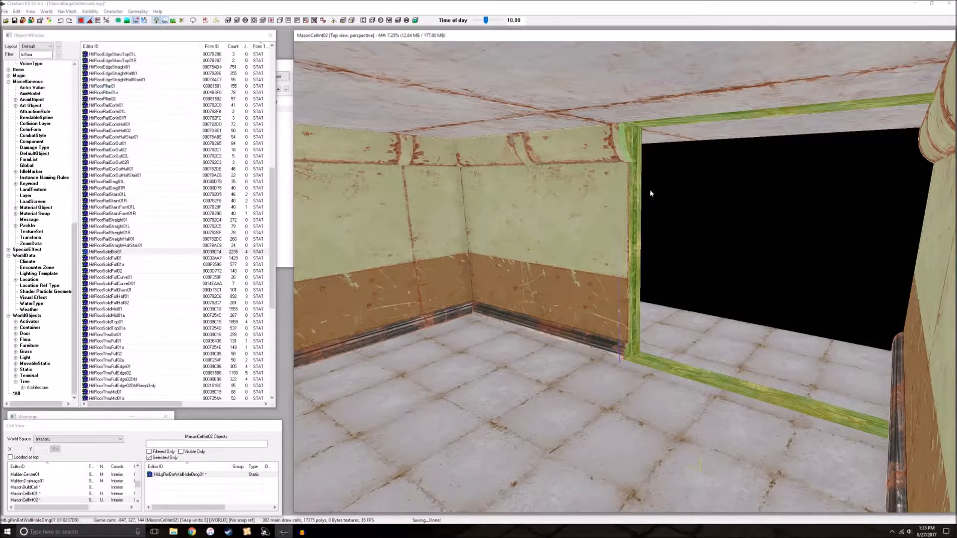
key(ctrl+z)
Examine the small side rooms, their outer walls and the neighbouring floors from above and outside
click(584, 201)
scroll(584, 201, down, 5)
key(d)
shift+middle_drag(583, 201, 631, 250)
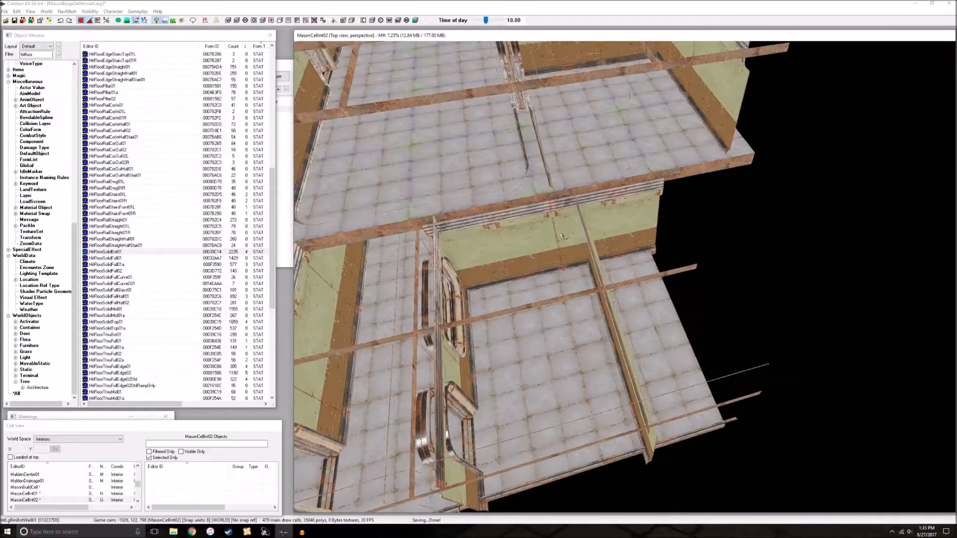
scroll(625, 197, down, 4)
scroll(631, 249, up, 5)
middle_drag(632, 209, 614, 220)
click(669, 238)
key(d)
scroll(614, 220, up, 3)
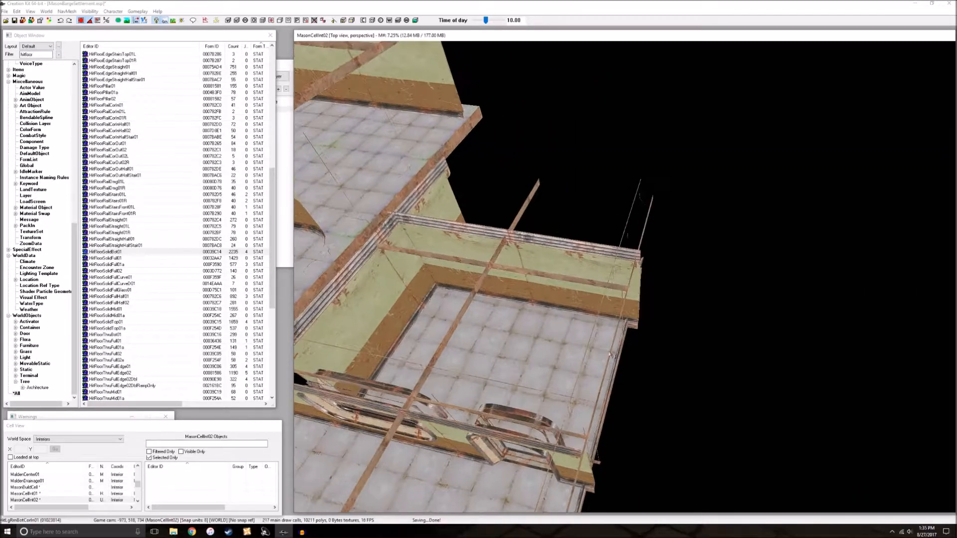
key(d)
shift+middle_drag(603, 358, 840, 329)
scroll(603, 357, up, 2)
scroll(624, 276, down, 4)
shift+middle_drag(624, 277, 583, 249)
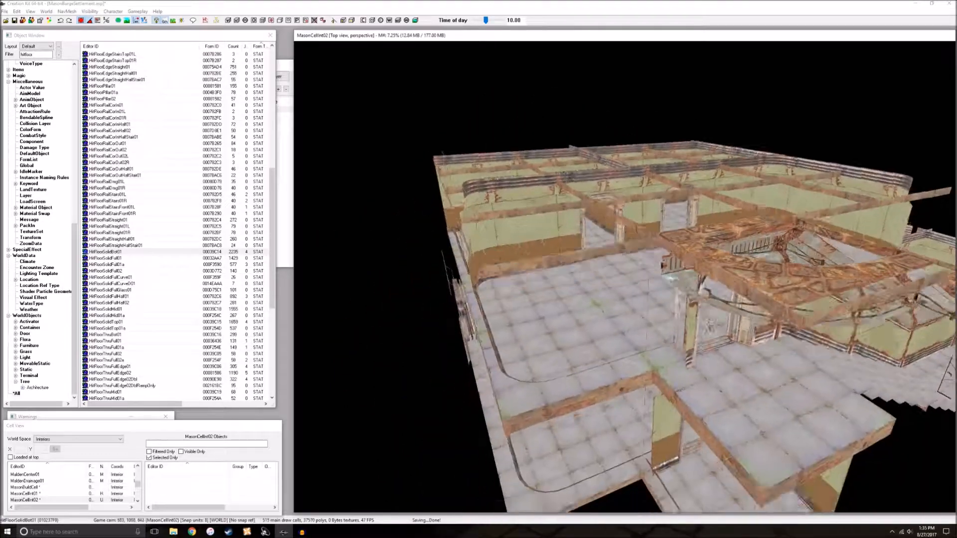
Examine the large rounded room, its doorways and the sloping corridor beside it from above
scroll(624, 277, up, 4)
shift+middle_drag(624, 277, 688, 344)
scroll(637, 328, up, 3)
scroll(648, 316, down, 3)
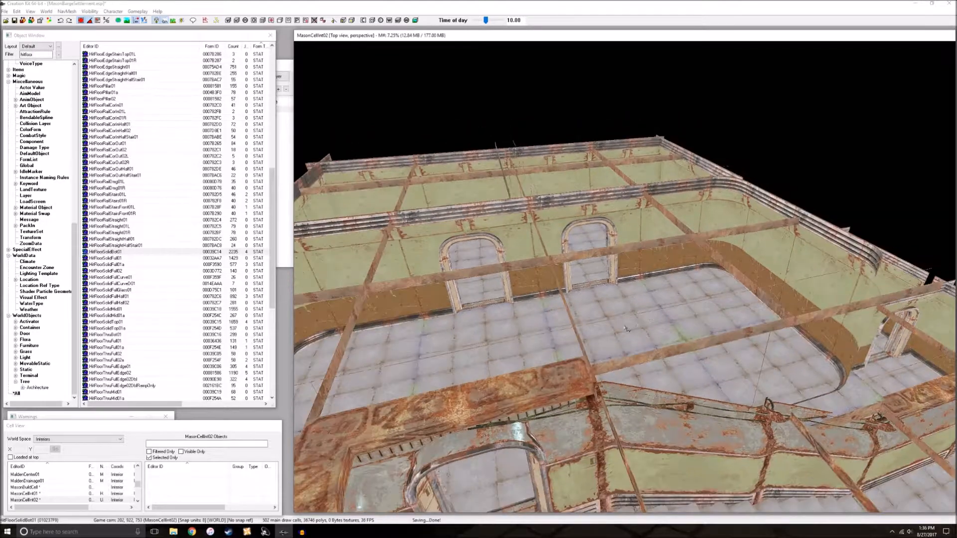
click(648, 317)
key(shift)
scroll(654, 330, up, 4)
key(d)
shift+middle_drag(655, 331, 812, 367)
scroll(773, 358, down, 3)
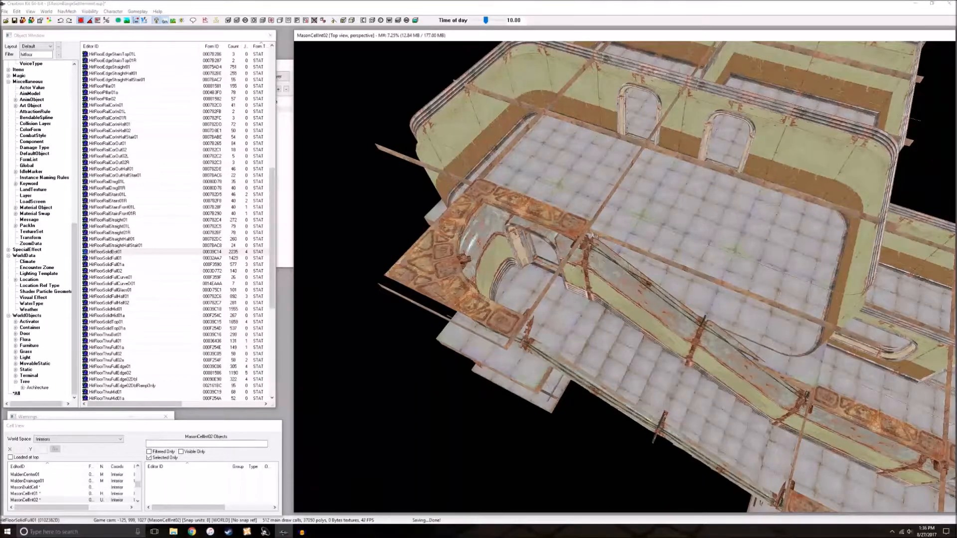
shift+middle_drag(592, 236, 694, 290)
scroll(694, 291, up, 3)
shift+middle_drag(830, 244, 795, 261)
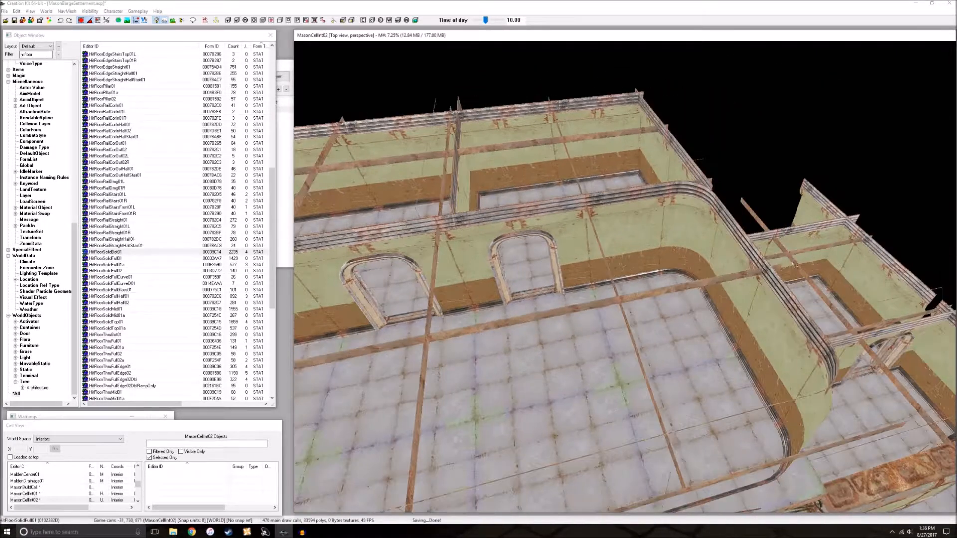
Delete the curved HitLgRmBotCorIn01 corner of the large room next to the adjoining side room
click(757, 315)
shift+middle_drag(757, 315, 727, 333)
middle_drag(725, 251, 718, 294)
key(d)
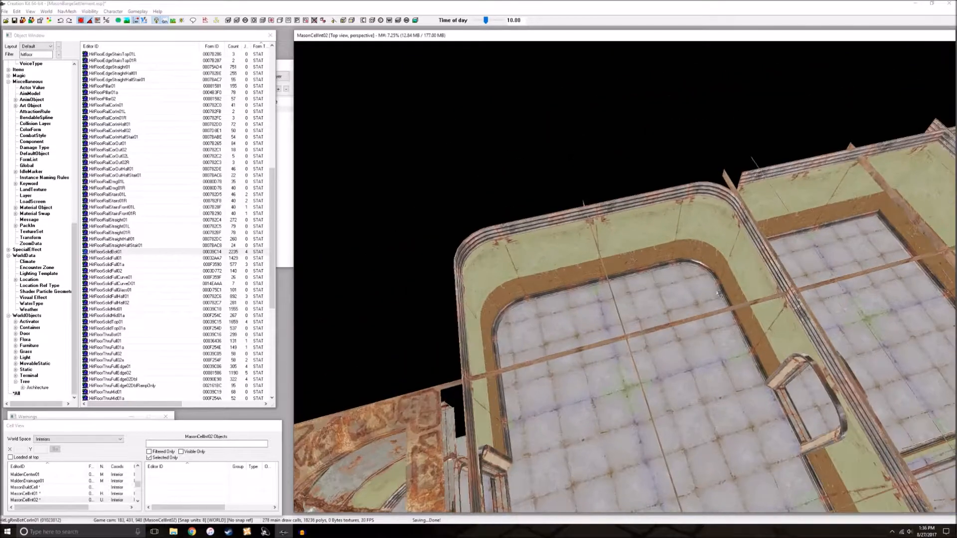
click(618, 225)
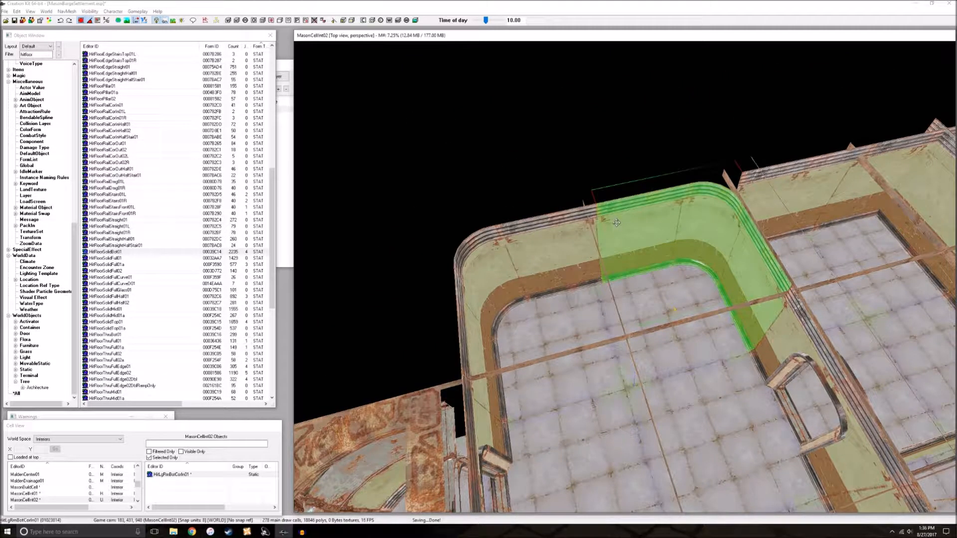
scroll(703, 270, up, 2)
mouse_move(703, 270)
middle_down()
mouse_move(680, 274)
mouse_move(696, 274)
middle_up()
scroll(680, 274, up, 1)
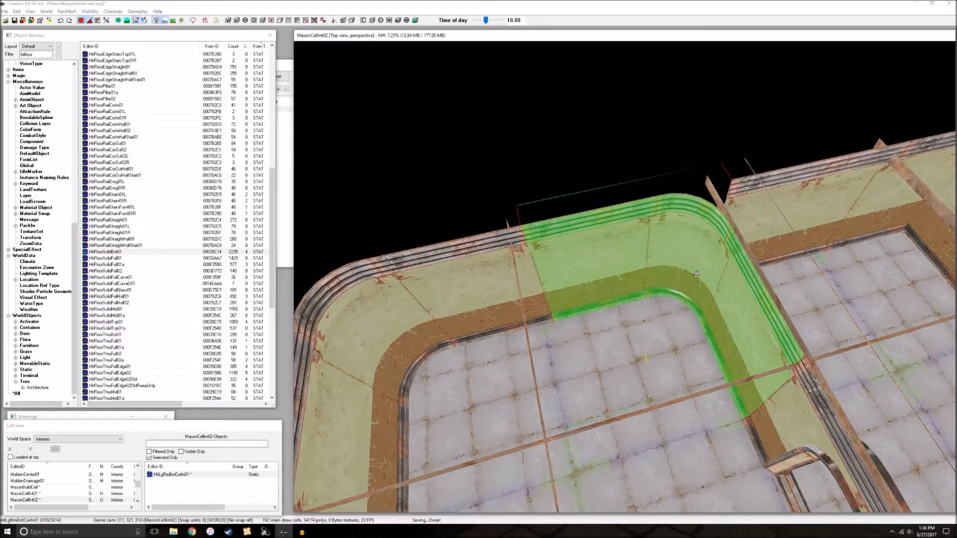
key(Delete)
Duplicate the adjoining straight HitLgRmBotWall01 and fit it into the gap left by the deleted curved corner
click(749, 237)
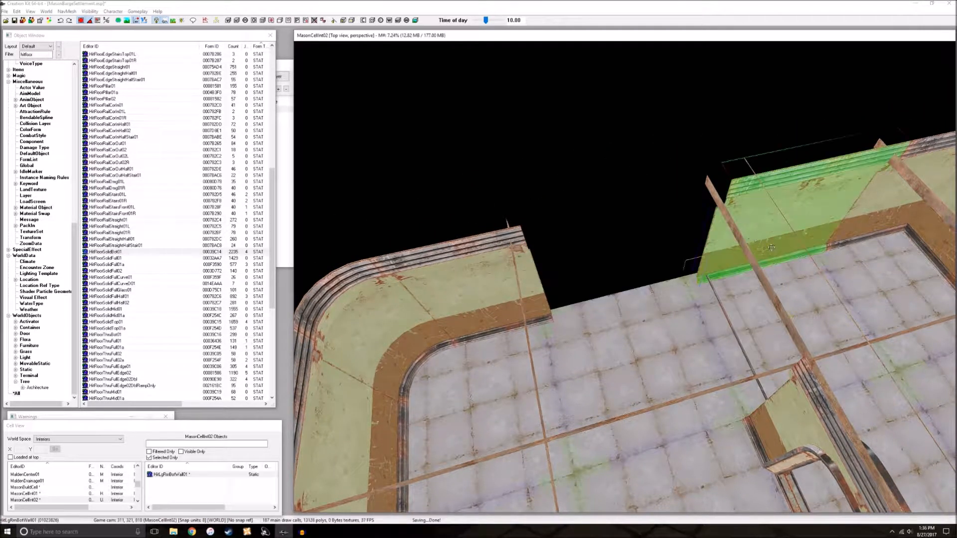
drag(779, 225, 618, 257)
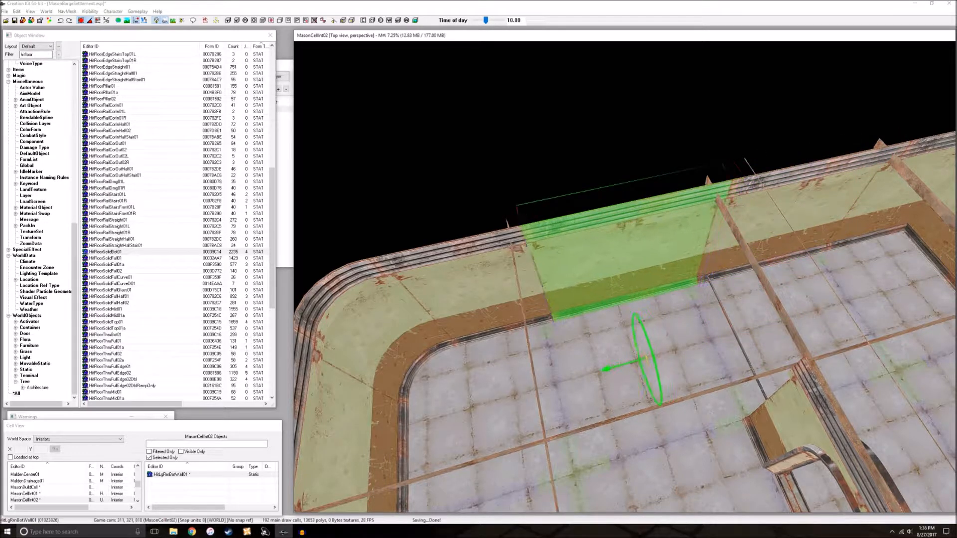
right_drag(722, 247, 721, 238)
shift+middle_drag(739, 239, 621, 301)
key(d)
scroll(796, 237, up, 3)
click(621, 301)
click(470, 297)
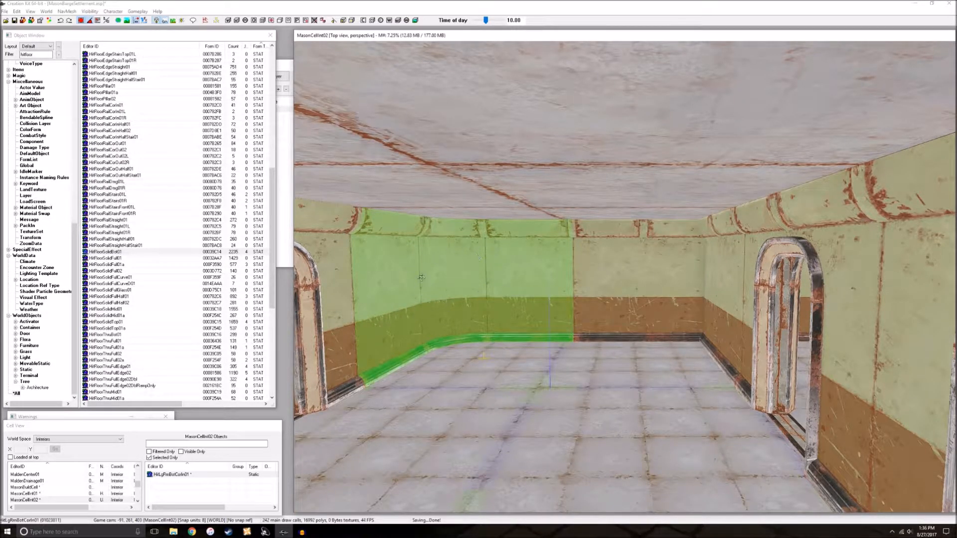
Replace the straight HitLgRmBotWall01 at the squared-off corner with the doorway wall HitLgRmBotWallExSm01, limited to the selection
mouse_move(470, 269)
shift+middle_down()
mouse_move(493, 210)
mouse_move(476, 244)
mouse_move(476, 273)
shift+middle_up()
click(671, 286)
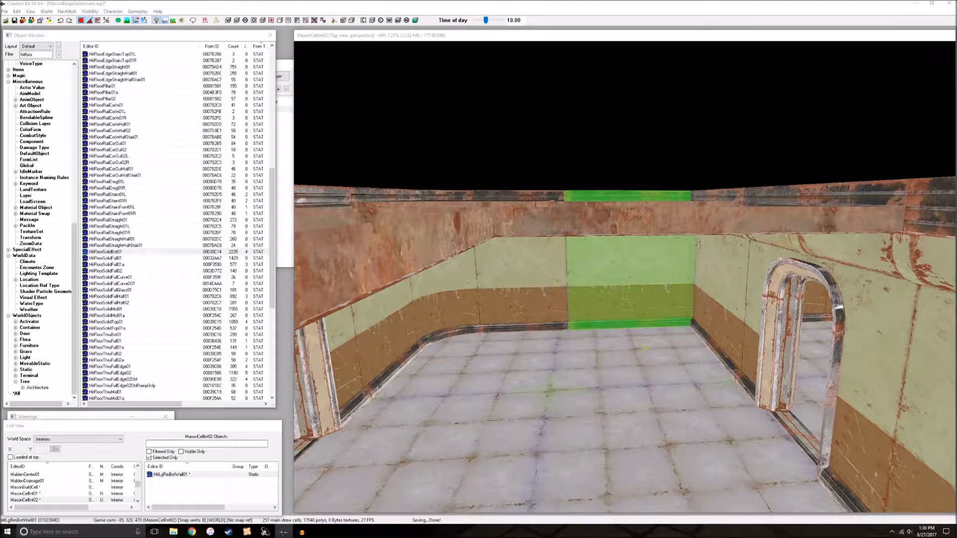
key(ctrl+f)
click(87, 56)
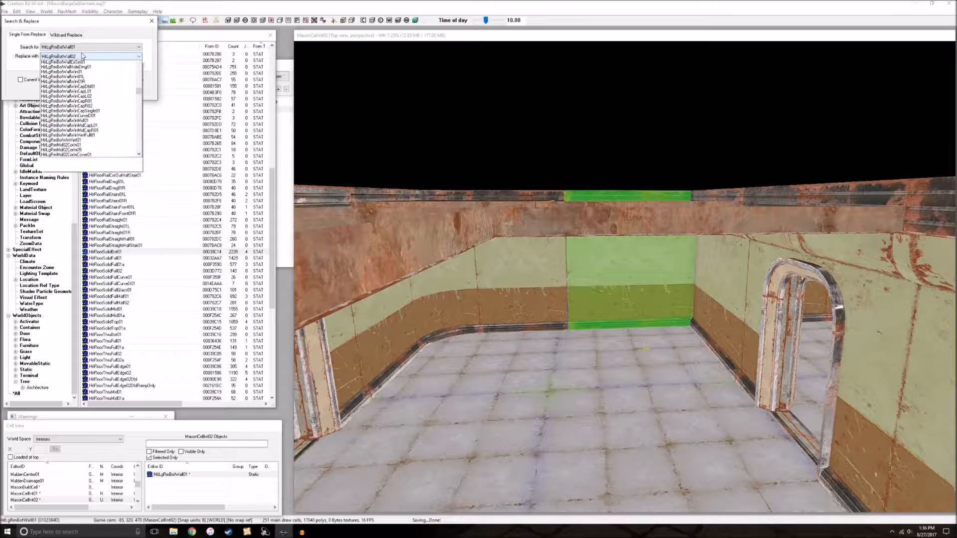
click(106, 113)
click(106, 92)
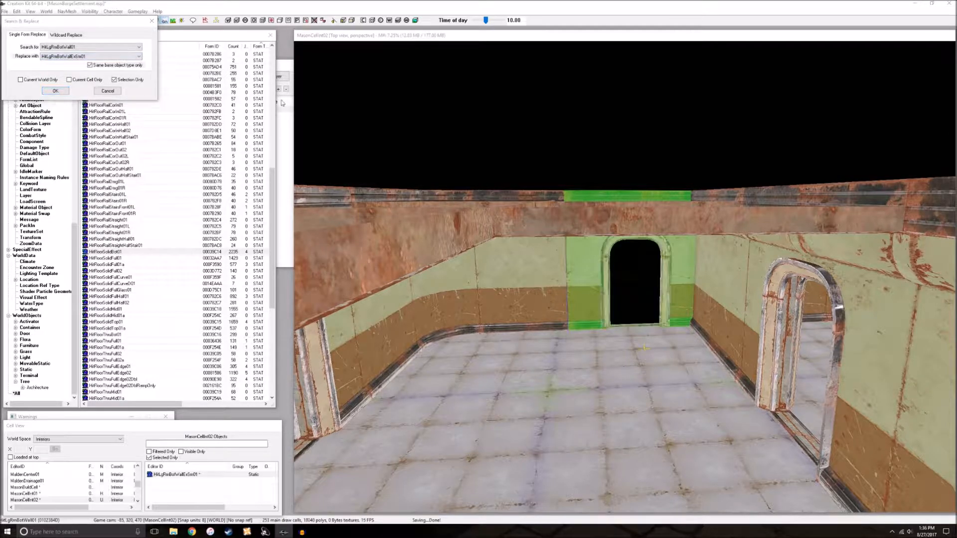
click(487, 291)
Examine the HitLgRmBotWallExSm01 doorway and the area outside the large room's outer wall from above
key(d)
scroll(559, 290, down, 4)
shift+middle_drag(559, 291, 743, 120)
scroll(691, 365, down, 2)
scroll(743, 120, up, 4)
mouse_move(753, 236)
middle_down()
mouse_move(748, 258)
mouse_move(749, 243)
middle_up()
scroll(750, 243, up, 3)
click(646, 278)
shift+middle_drag(647, 278, 639, 321)
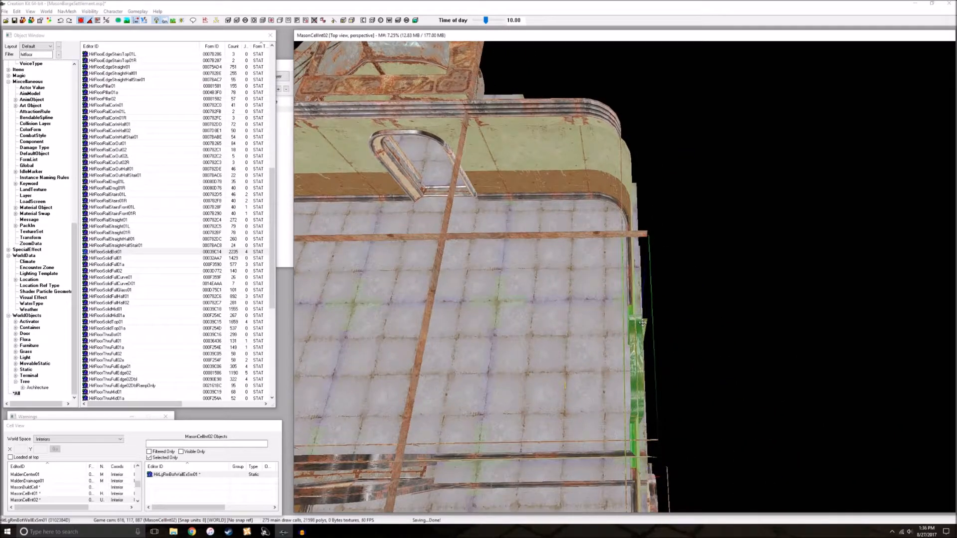
Try to move the HitLgRmBotWallExSm01 doorway wall inward and undo the move
shift+middle_drag(642, 323, 647, 320)
drag(661, 246, 601, 246)
key(ctrl+z)
key(d)
middle_drag(600, 246, 609, 267)
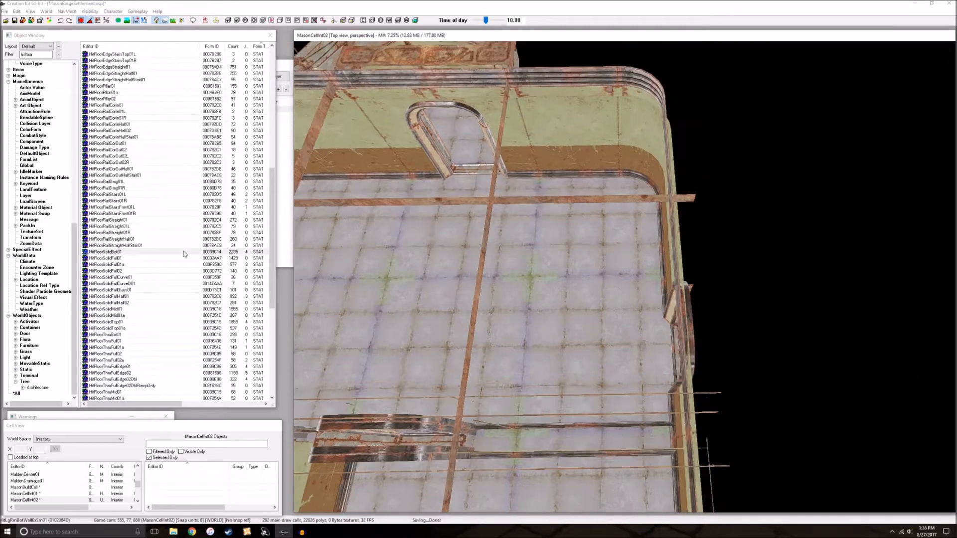
Filter the objects by hitsmhall and place a HitSmHallEndCapExSm01 at the large room's new doorway
click(10, 55)
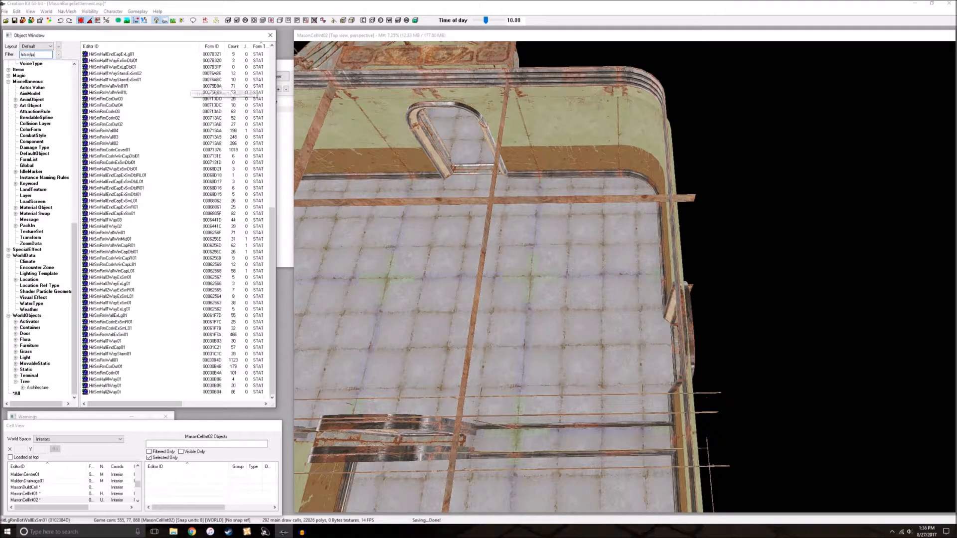
click(258, 46)
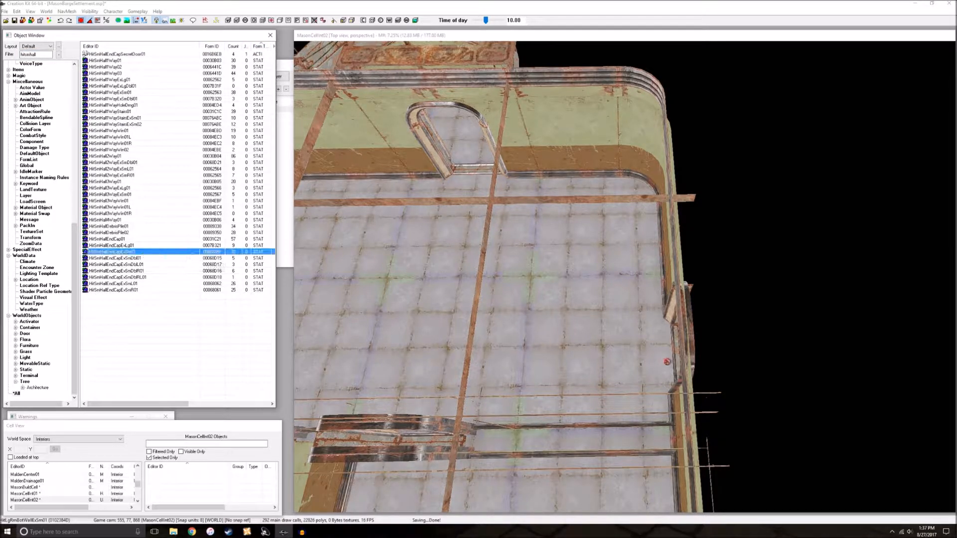
drag(652, 326, 652, 325)
Line up the HitSmHallEndCapExSm01 with the outer side of the large room's doorway so both openings match
right_drag(745, 331, 746, 337)
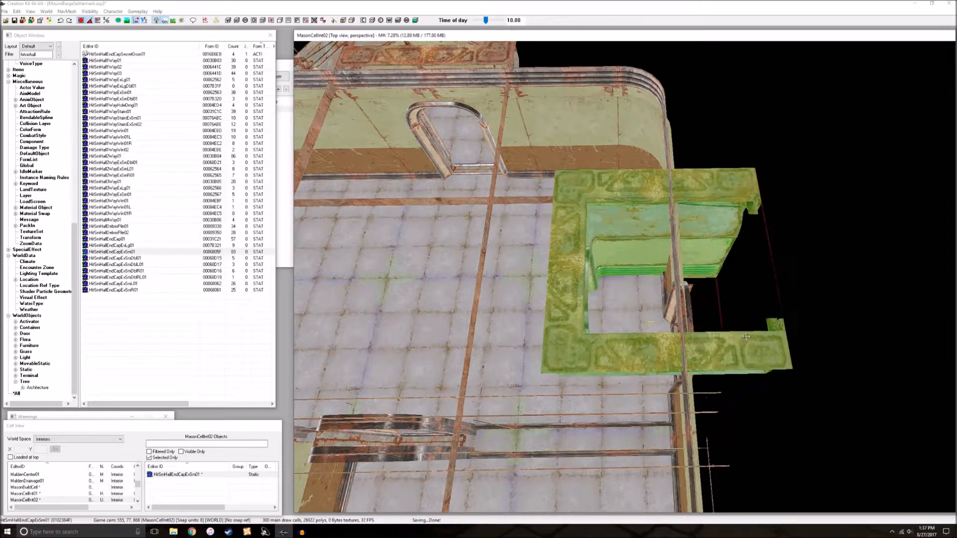
key(shift)
shift+middle_drag(695, 315, 686, 284)
drag(686, 284, 700, 354)
shift+middle_drag(699, 354, 587, 372)
scroll(587, 373, down, 4)
shift+middle_drag(696, 275, 746, 277)
scroll(734, 264, up, 6)
shift+middle_drag(835, 356, 803, 373)
key(d)
shift+middle_drag(772, 295, 826, 317)
scroll(818, 293, down, 6)
scroll(826, 317, up, 3)
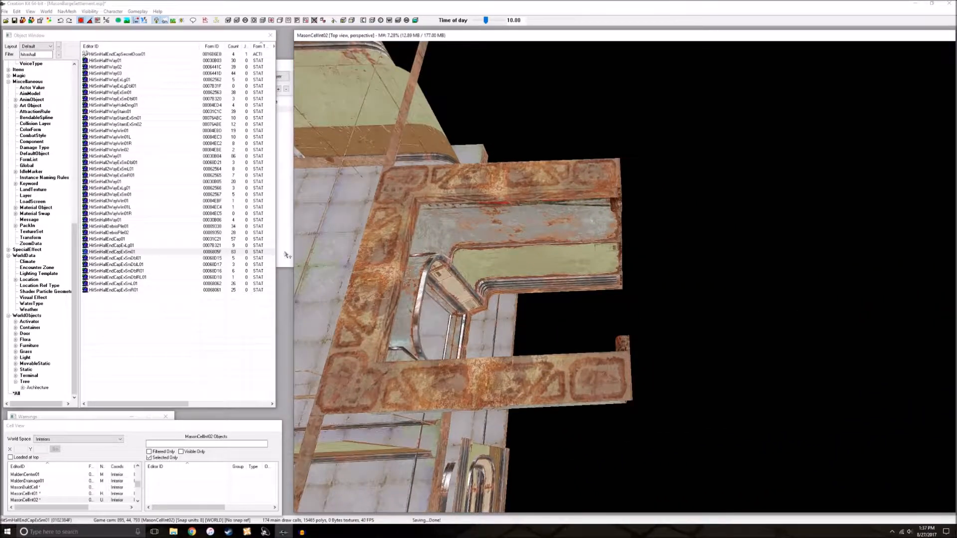
Place a HitSmHall1Way01 hallway piece, rotate it in line with the end cap and join it to the cap's open side
drag(121, 60, 623, 274)
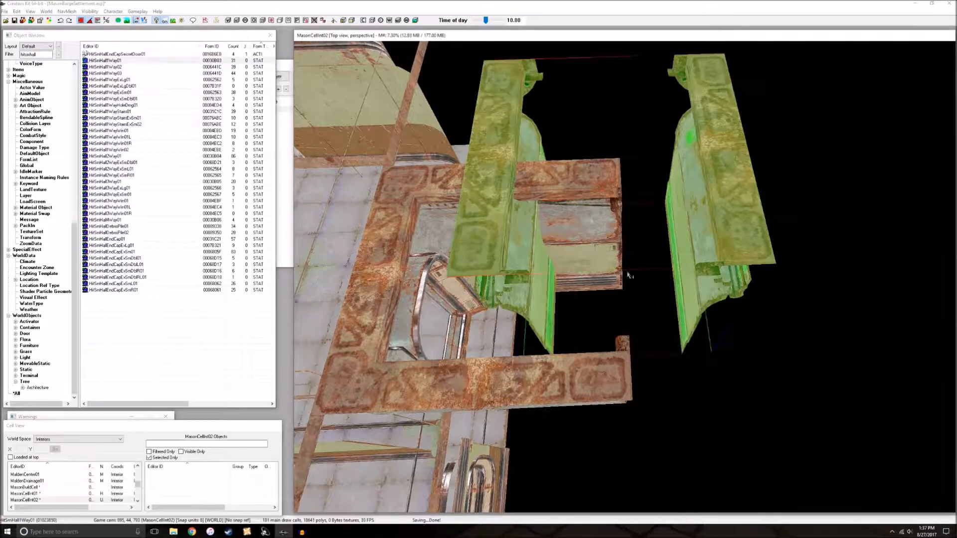
right_drag(616, 268, 637, 269)
drag(637, 269, 689, 340)
key(z)
right_drag(689, 341, 689, 337)
drag(690, 338, 709, 333)
key(d)
mouse_move(817, 385)
shift+middle_down()
mouse_move(767, 354)
mouse_move(822, 402)
shift+middle_up()
key(d)
scroll(822, 398, down, 2)
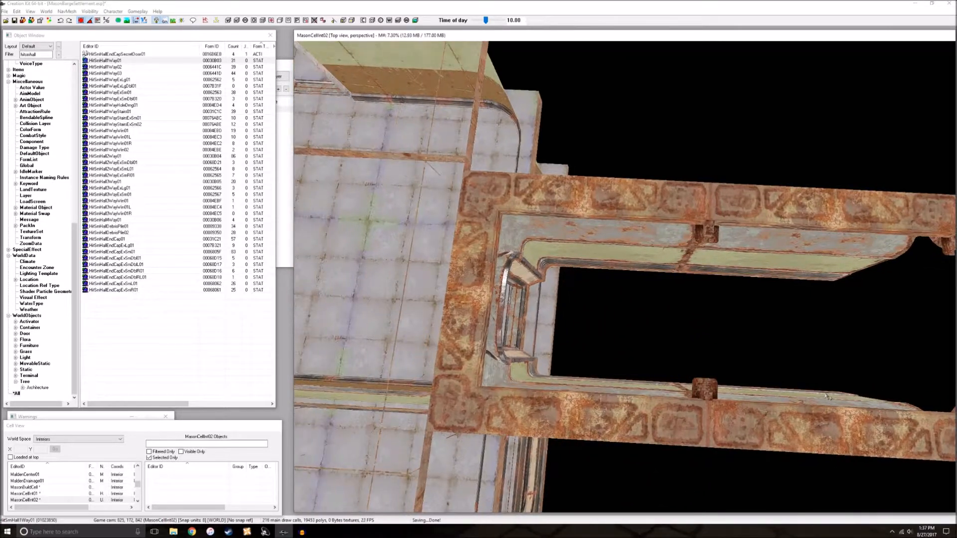
Duplicate the HitFloorSolidFull01 tile inside the doorway and lay two copies end to end under the end cap and hallway piece
middle_drag(457, 315, 479, 315)
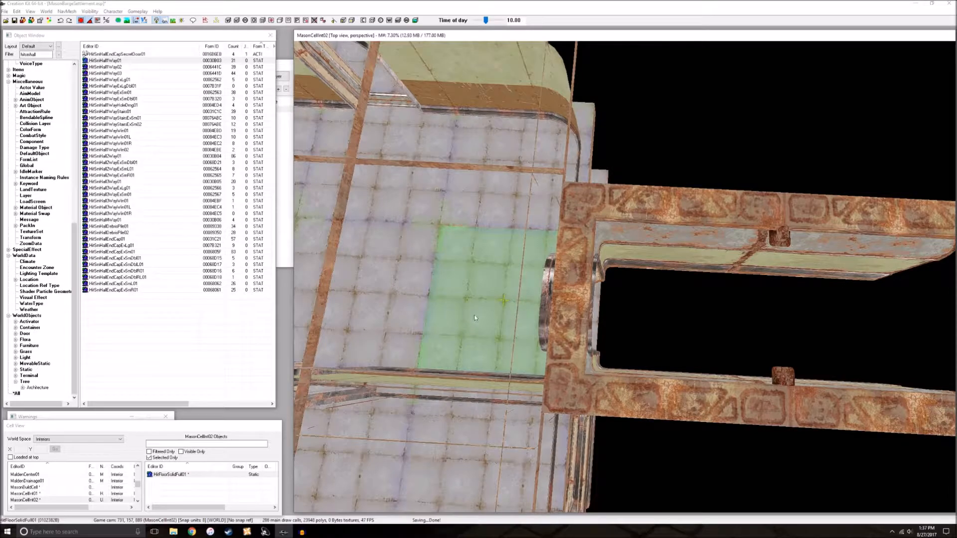
key(x)
drag(444, 313, 740, 329)
shift+middle_drag(444, 313, 429, 260)
key(x)
mouse_move(618, 320)
mouse_down()
mouse_move(639, 321)
mouse_move(625, 320)
mouse_up()
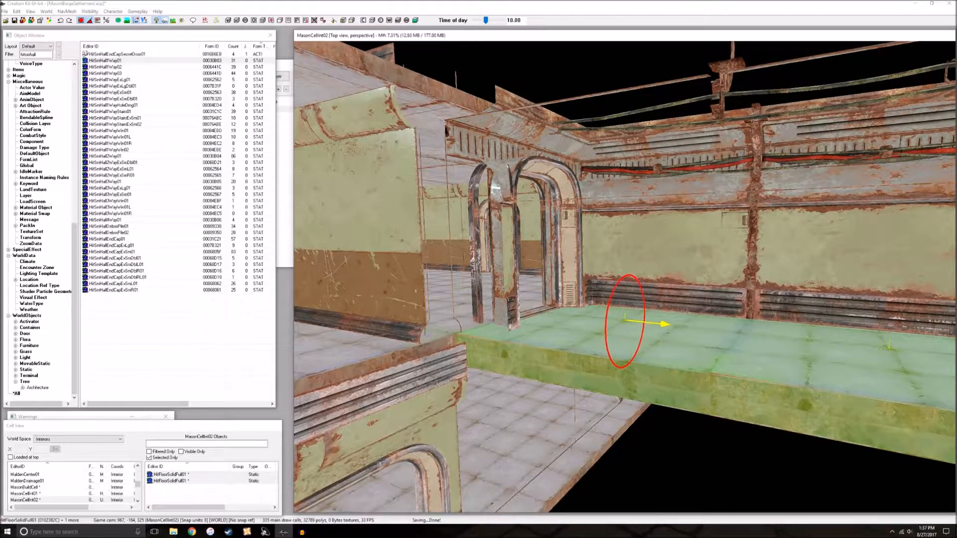
scroll(666, 390, down, 4)
key(d)
shift+middle_drag(666, 390, 433, 274)
scroll(632, 374, up, 4)
click(634, 375)
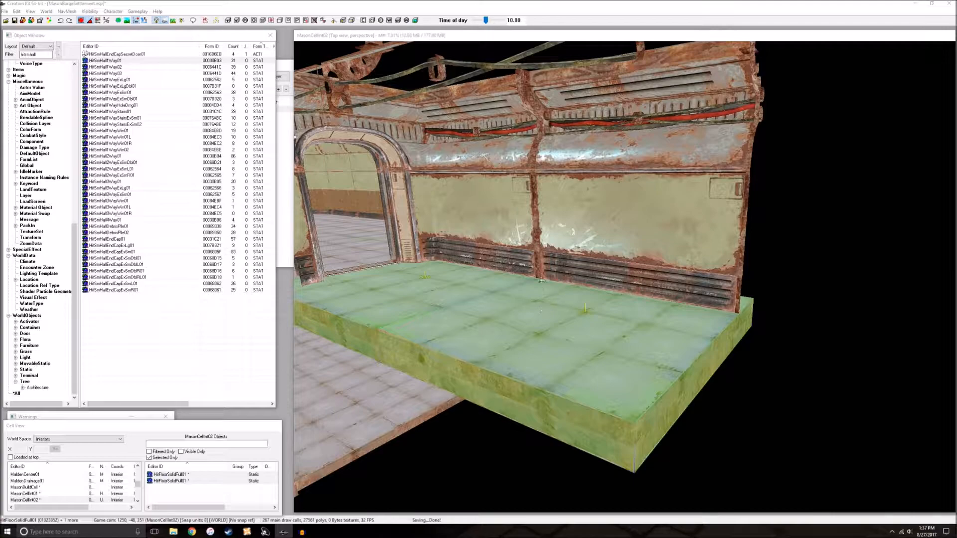
Replace the two selected hallway floor tiles with HitFloorSolidBot01, limited to the selection
key(ctrl+f)
click(78, 57)
scroll(81, 99, up, 3)
click(82, 102)
click(83, 57)
click(80, 68)
click(56, 91)
click(486, 290)
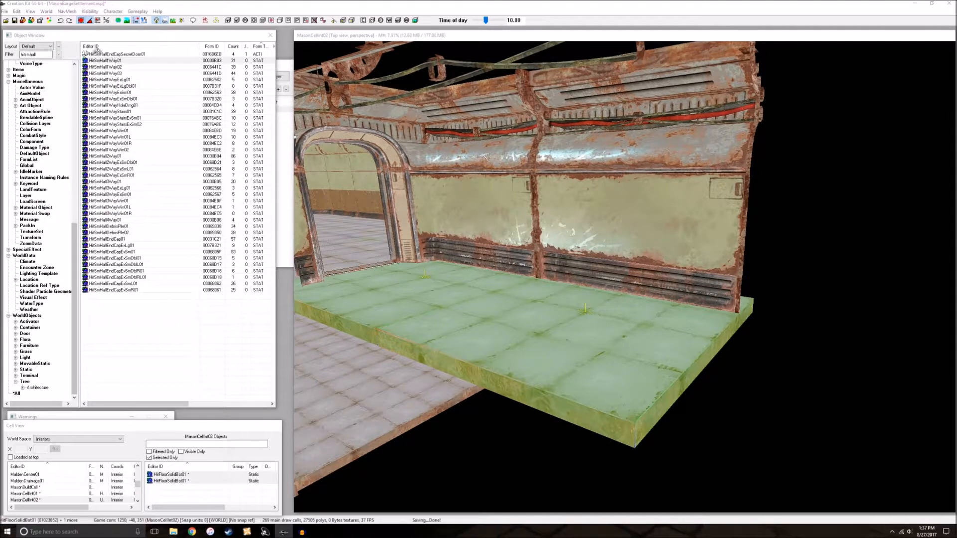
Duplicate the two hallway floor tiles in place and replace the copies with HitFloorSolidTop01 as the ceiling, limited to the selection
key(ctrl+f)
click(65, 56)
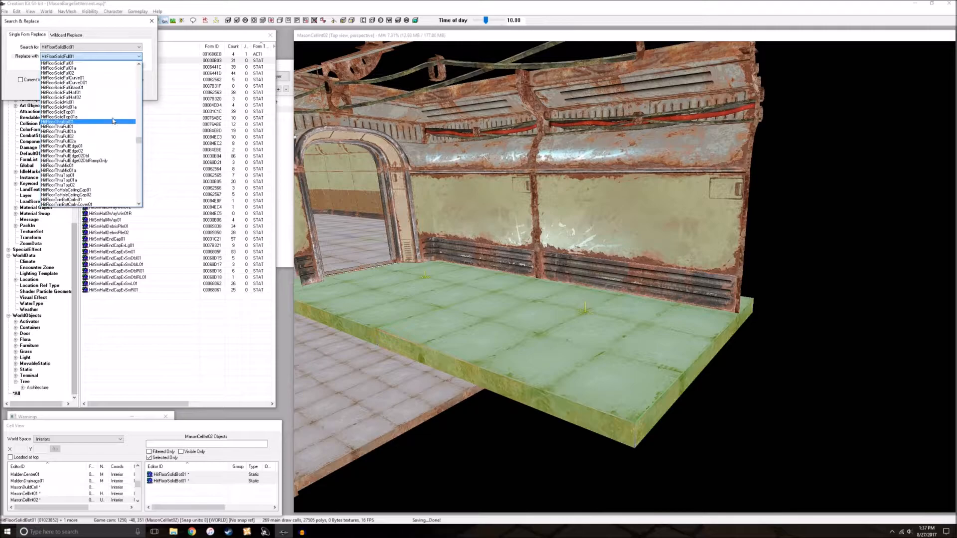
click(75, 111)
click(55, 91)
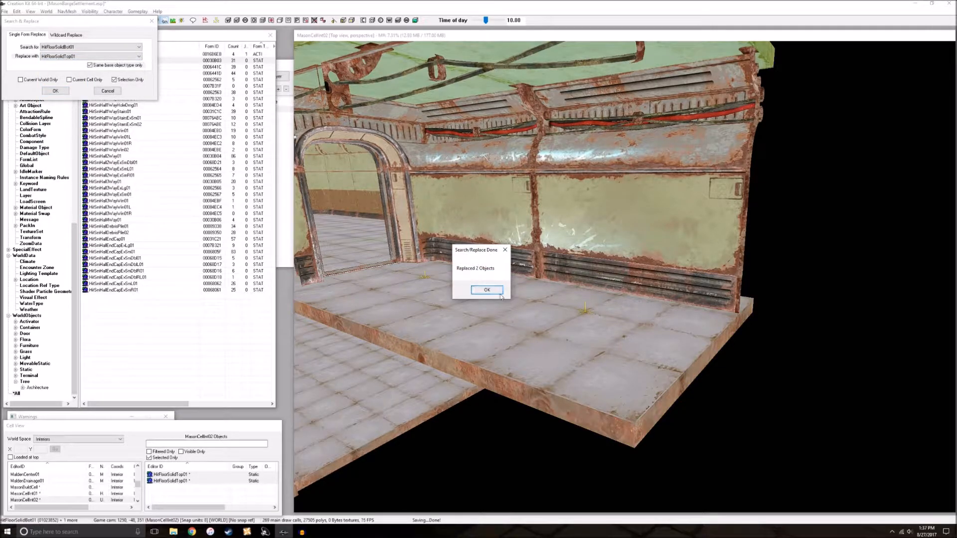
click(496, 292)
scroll(500, 294, down, 3)
shift+middle_drag(501, 294, 540, 223)
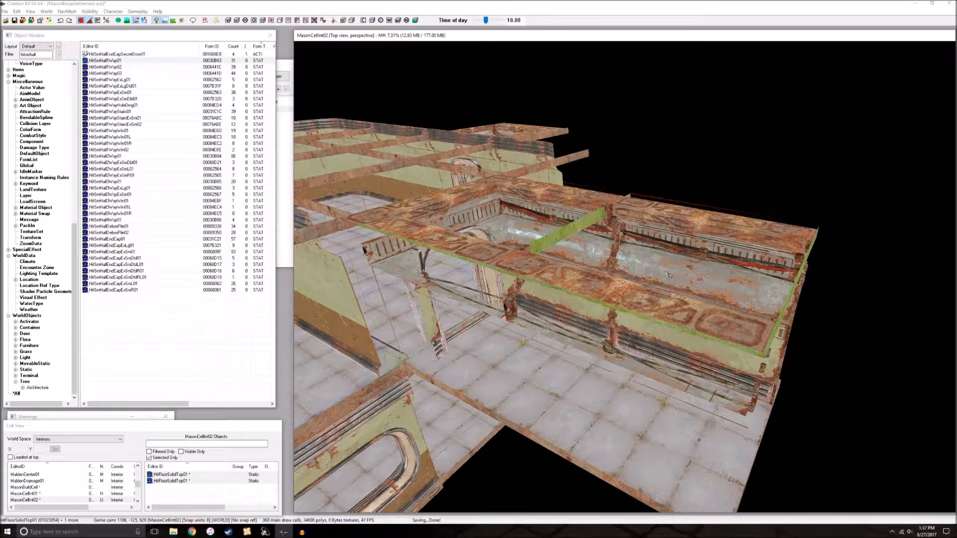
Examine the floor and ceiling tiles where the new hallway meets the large room
click(588, 224)
key(d)
shift+middle_drag(586, 232, 543, 298)
double_click(543, 297)
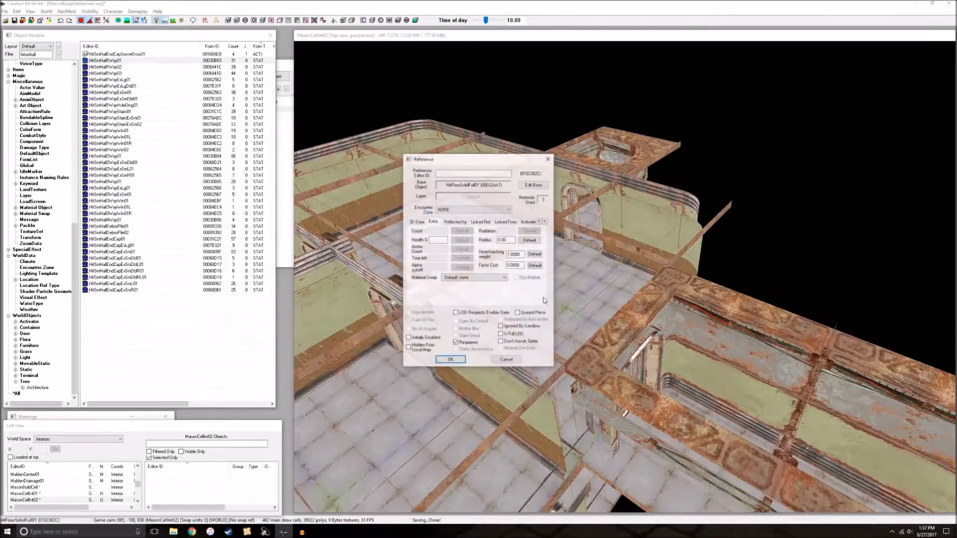
click(550, 159)
shift+middle_drag(546, 226, 536, 297)
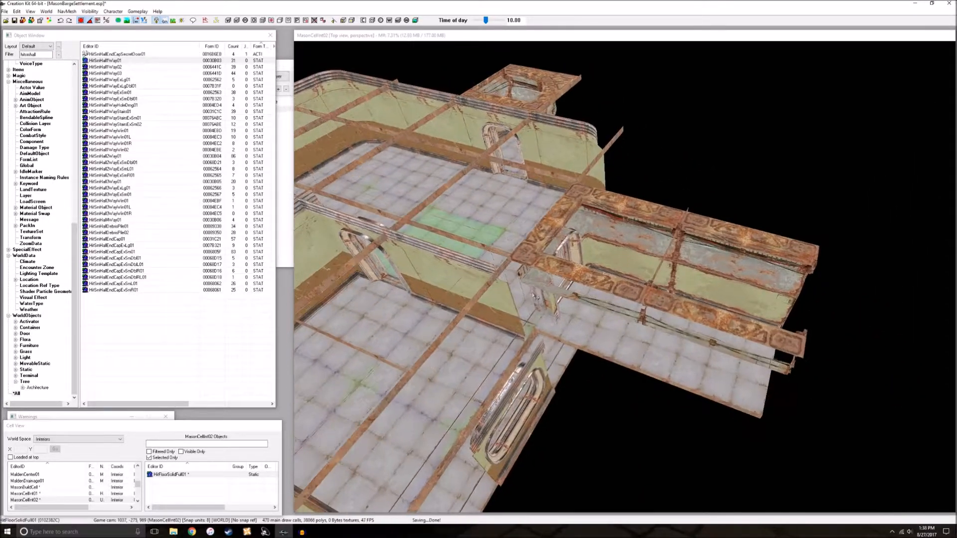
key(d)
shift+middle_drag(483, 230, 566, 298)
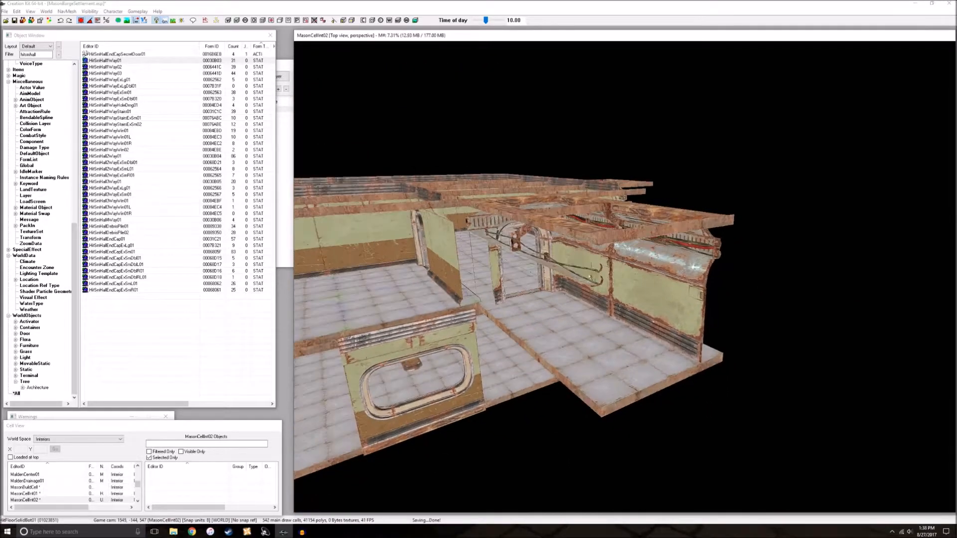
Examine the hallway's walls, floor and beams around its open end from outside and above
key(Delete)
shift+middle_drag(604, 240, 631, 219)
click(660, 279)
key(d)
shift+middle_drag(597, 311, 564, 311)
click(667, 348)
shift+middle_drag(667, 349, 729, 323)
key(d)
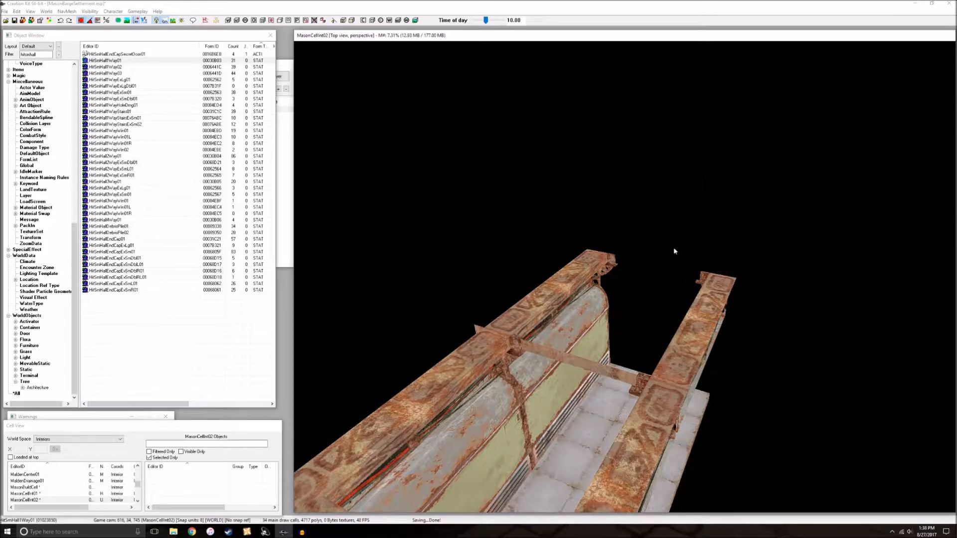
shift+middle_drag(674, 246, 686, 299)
scroll(685, 319, down, 3)
click(686, 335)
scroll(686, 335, down, 1)
scroll(693, 340, up, 4)
key(d)
shift+middle_drag(694, 342, 677, 337)
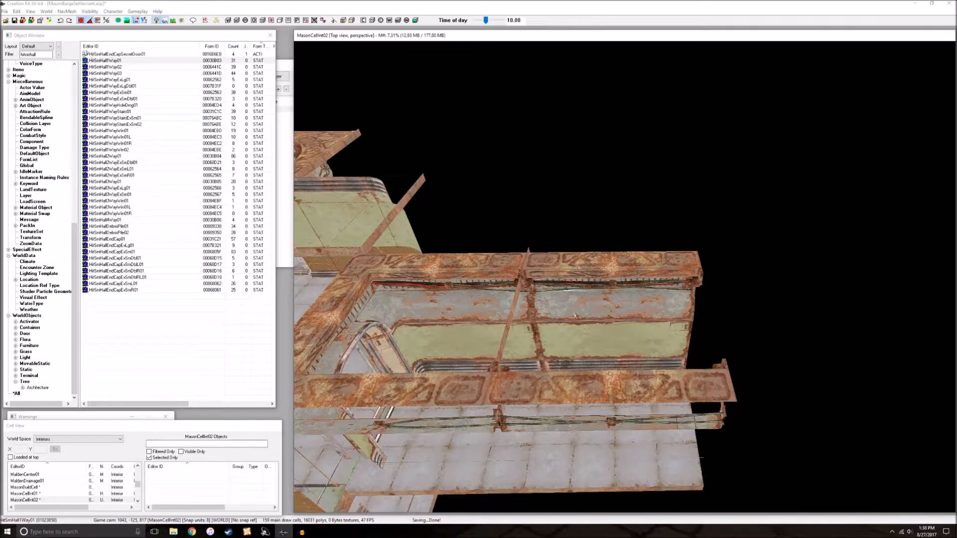
Duplicate the last HitSmHall1Way01 with its floor and ceiling tiles and attach the copy to extend the hallway outward
click(676, 338)
shift+middle_drag(663, 462, 653, 299)
ctrl+click(643, 257)
shift+middle_drag(643, 258, 615, 353)
drag(611, 351, 770, 352)
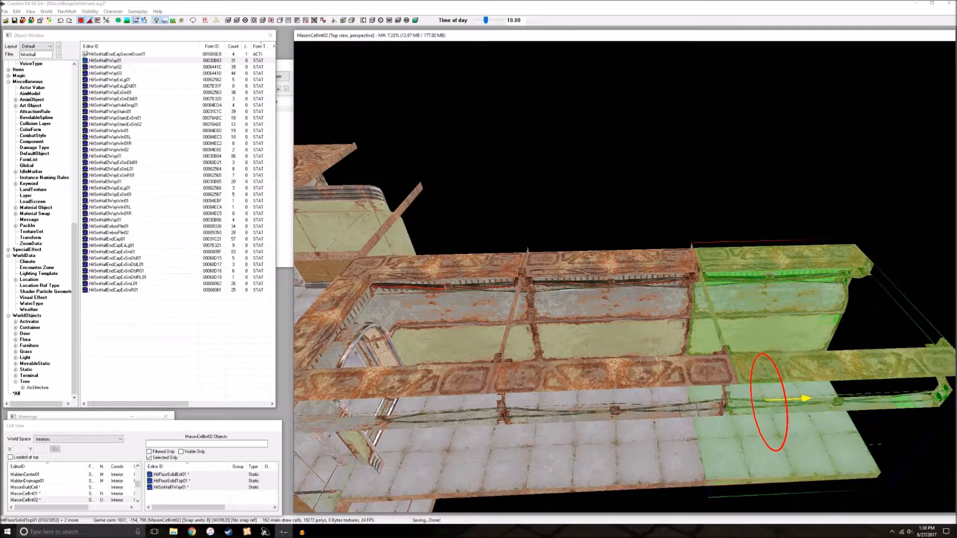
middle_drag(632, 382, 423, 379)
click(668, 375)
shift+middle_drag(668, 376, 587, 310)
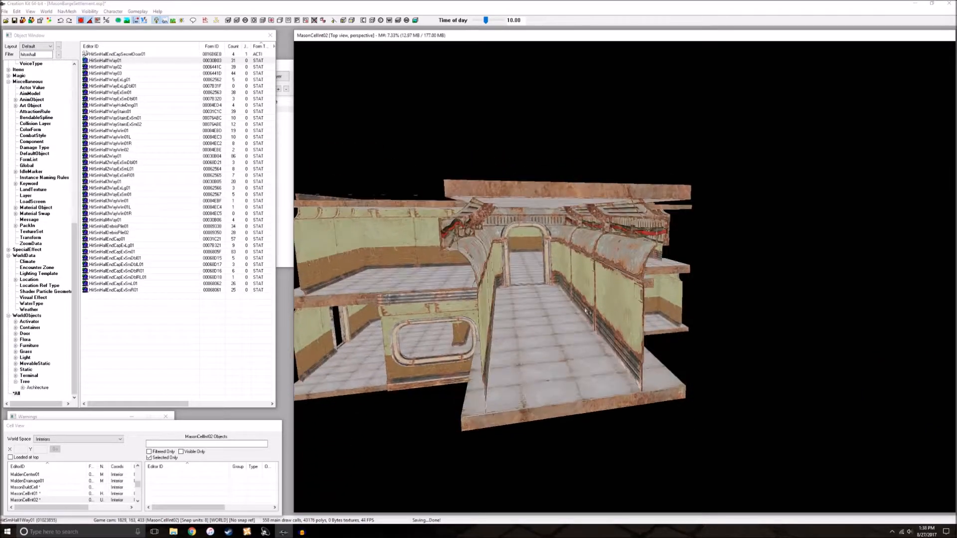
scroll(587, 311, up, 2)
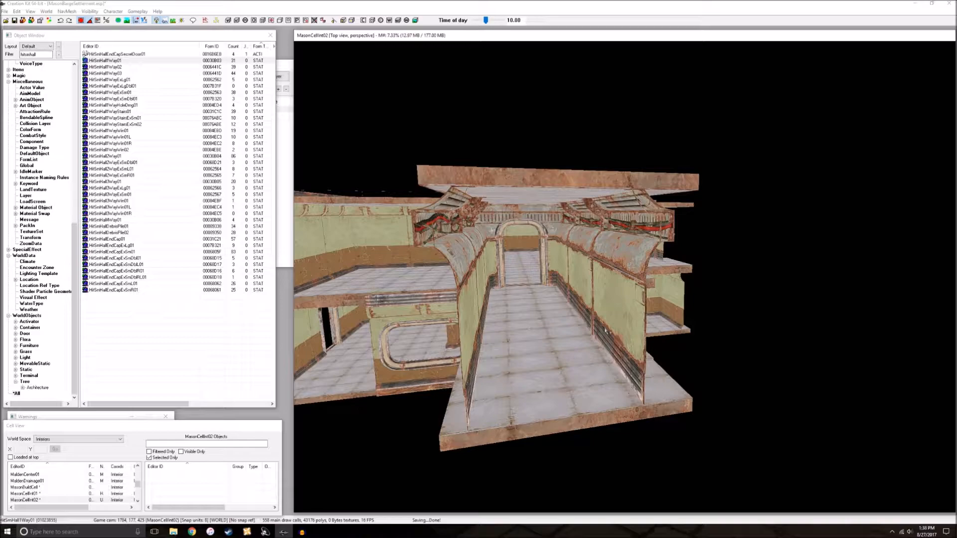
Filter the objects by cave and place a CaveHall1Way01 piece near the hallway's open end
click(37, 54)
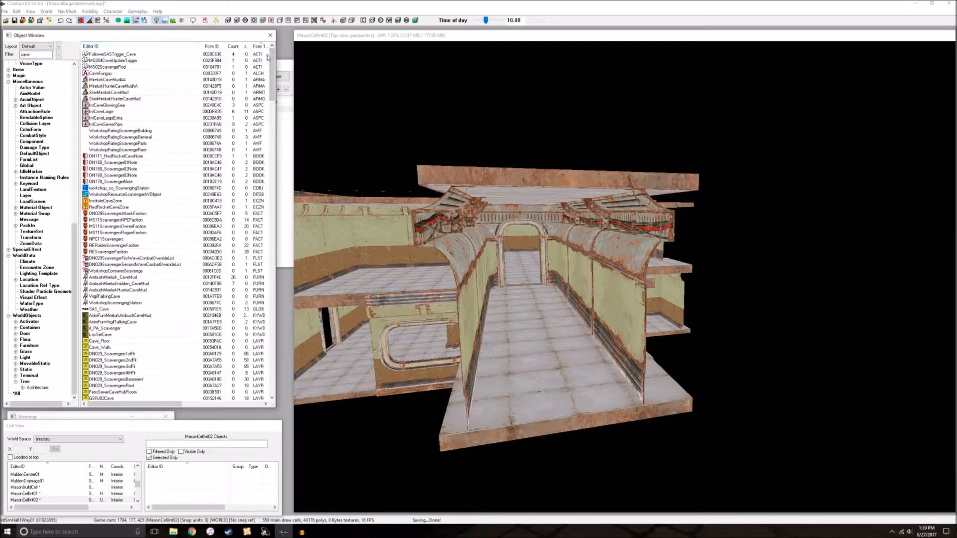
drag(273, 64, 290, 225)
scroll(221, 179, up, 6)
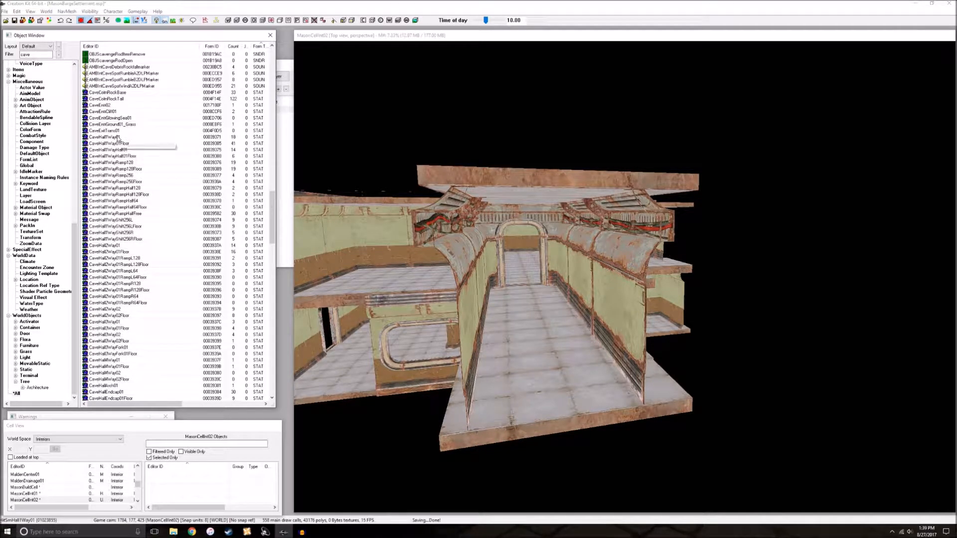
key(shift)
Move the CaveHall1Way01 outward past the hallway and align its opening with the hallway's open end
drag(582, 380, 778, 386)
scroll(600, 397, down, 2)
middle_drag(778, 386, 658, 358)
drag(598, 283, 643, 251)
middle_drag(643, 252, 600, 281)
key(shift)
key(shift)
shift+middle_drag(668, 298, 642, 297)
shift+middle_drag(675, 292, 590, 299)
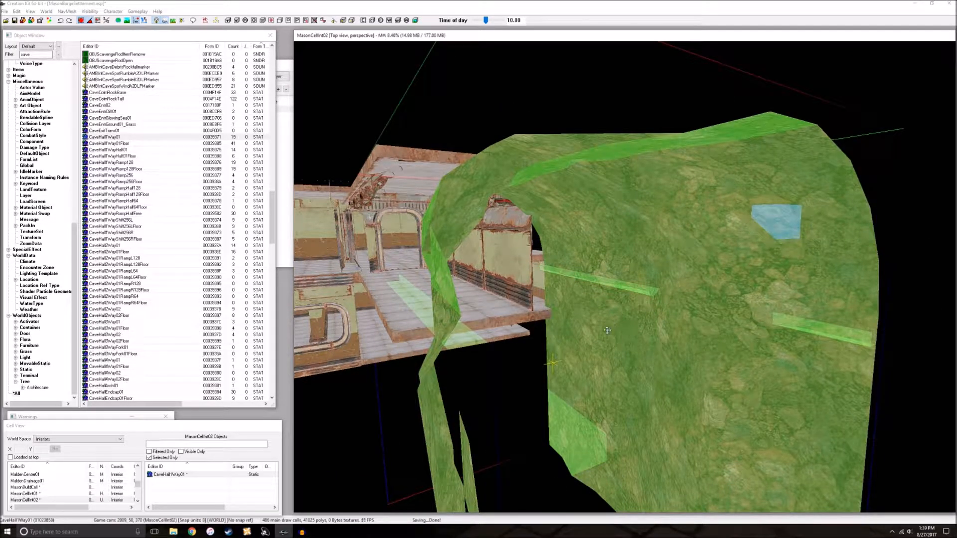
shift+middle_drag(607, 297, 719, 298)
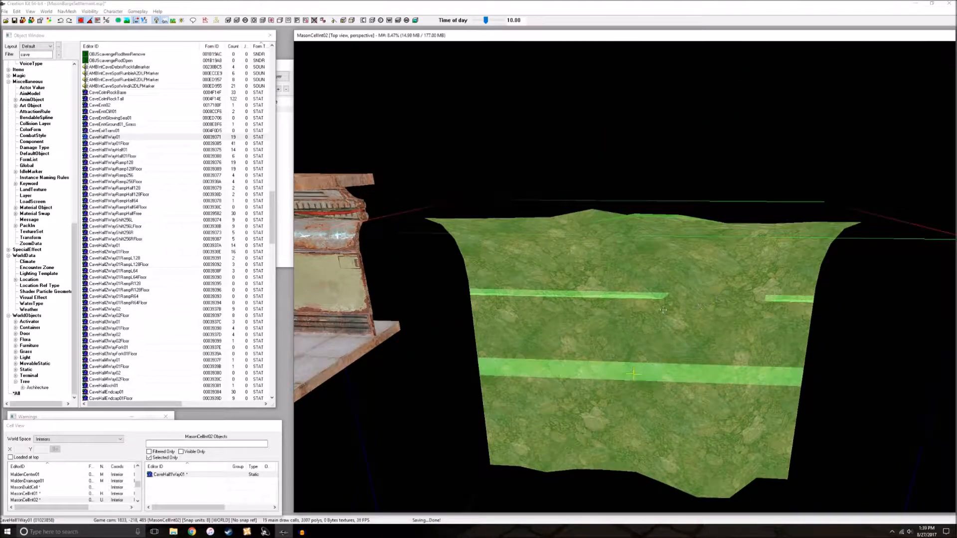
Duplicate the CaveHall1Way01 and join the copy to its far end
drag(580, 309, 839, 319)
middle_drag(839, 319, 647, 315)
drag(647, 314, 747, 319)
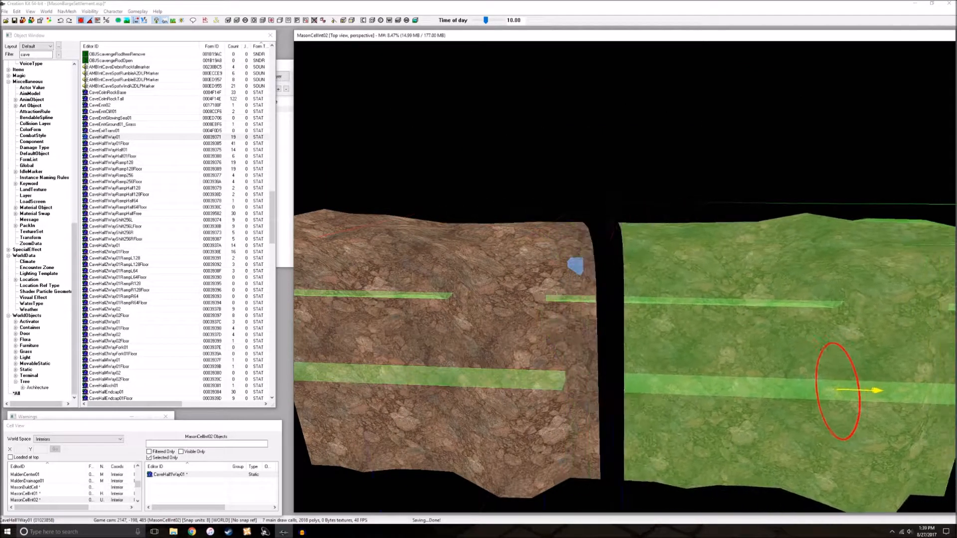
shift+middle_drag(747, 318, 575, 314)
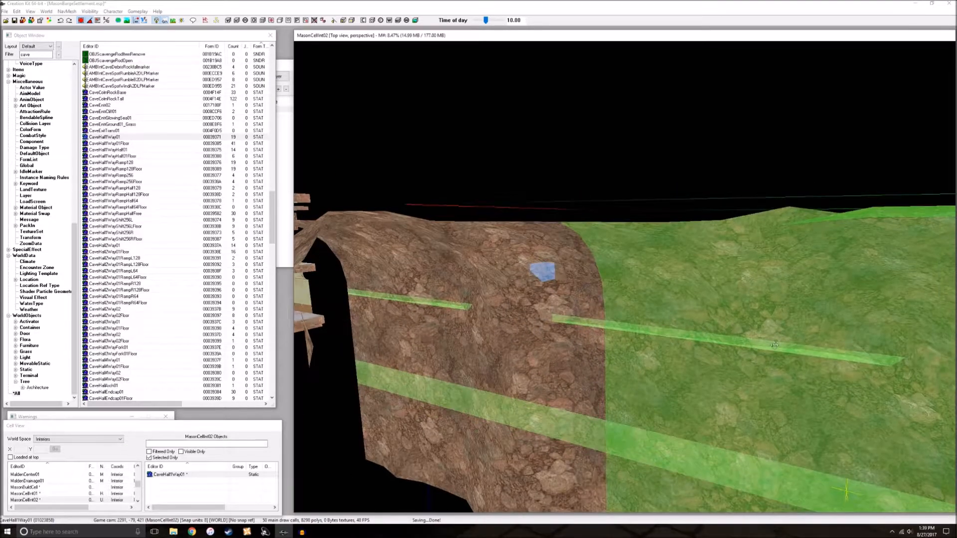
shift+middle_drag(515, 350, 613, 367)
Delete the duplicated outer CaveHall1Way01 piece
click(728, 311)
key(d)
click(674, 310)
key(d)
click(590, 328)
key(d)
click(785, 280)
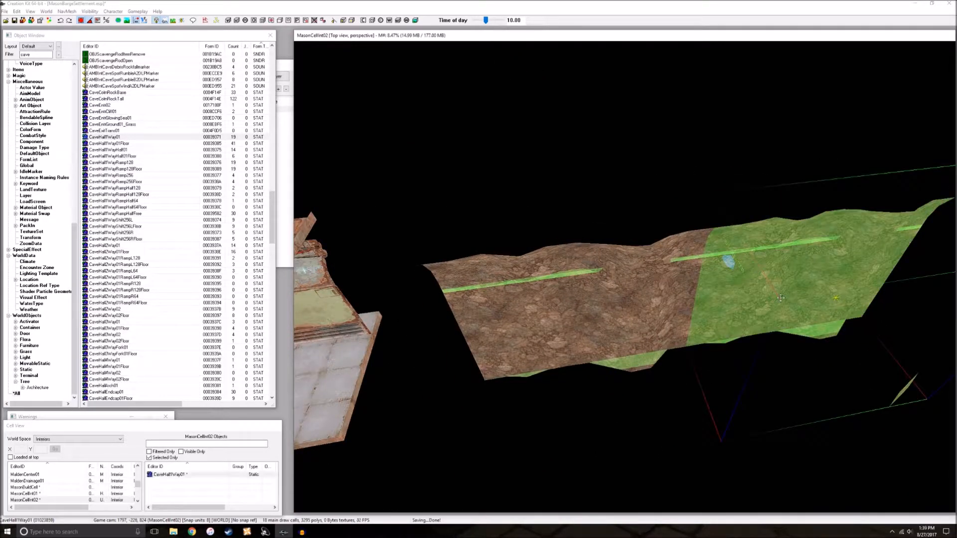
key(Delete)
Replace the outermost HitSmHall1Way01 with HitSmHallEndCapExSm01, limited to the selection, and rotate its doorway to close the hallway's outer end
click(555, 297)
shift+middle_drag(555, 297, 617, 265)
scroll(617, 264, down, 1)
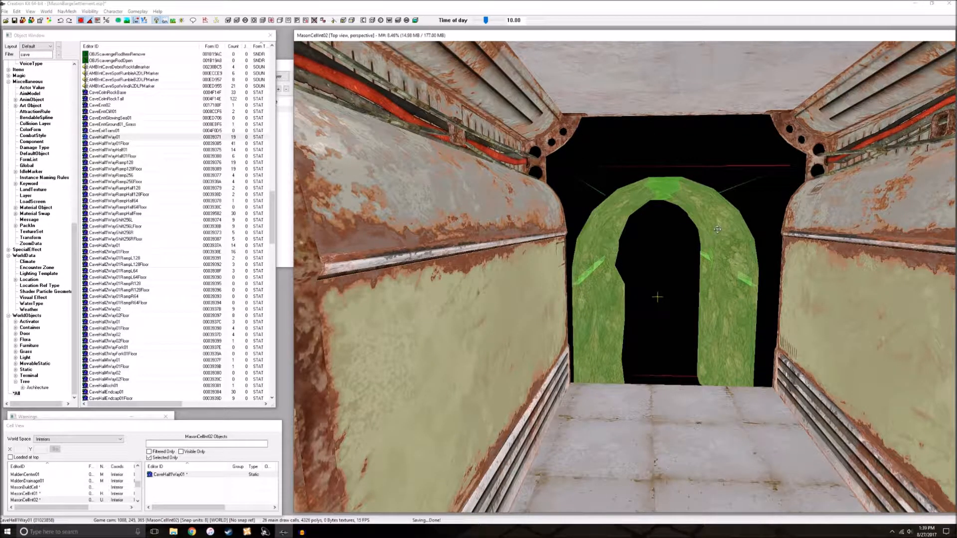
mouse_move(711, 234)
shift+middle_down()
mouse_move(671, 241)
mouse_move(699, 245)
shift+middle_up()
click(719, 278)
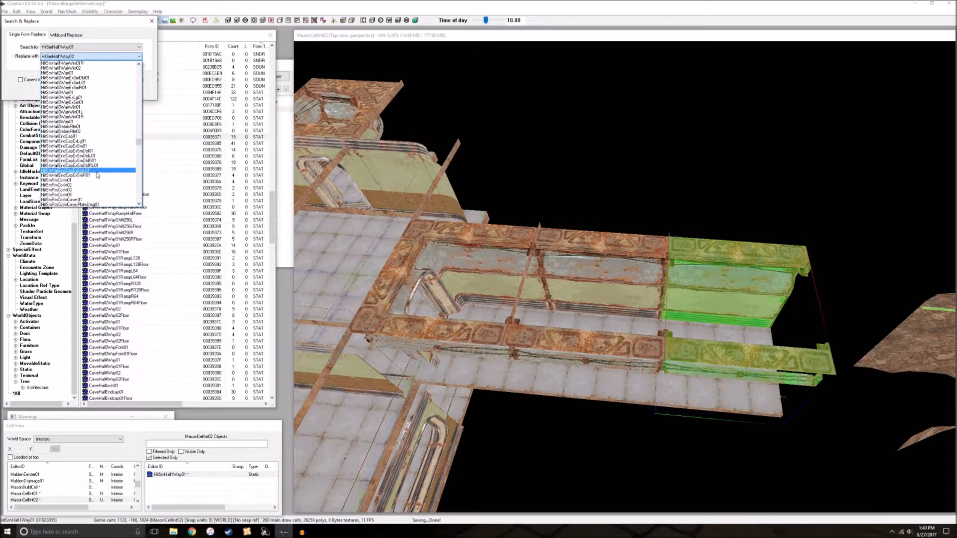
click(97, 146)
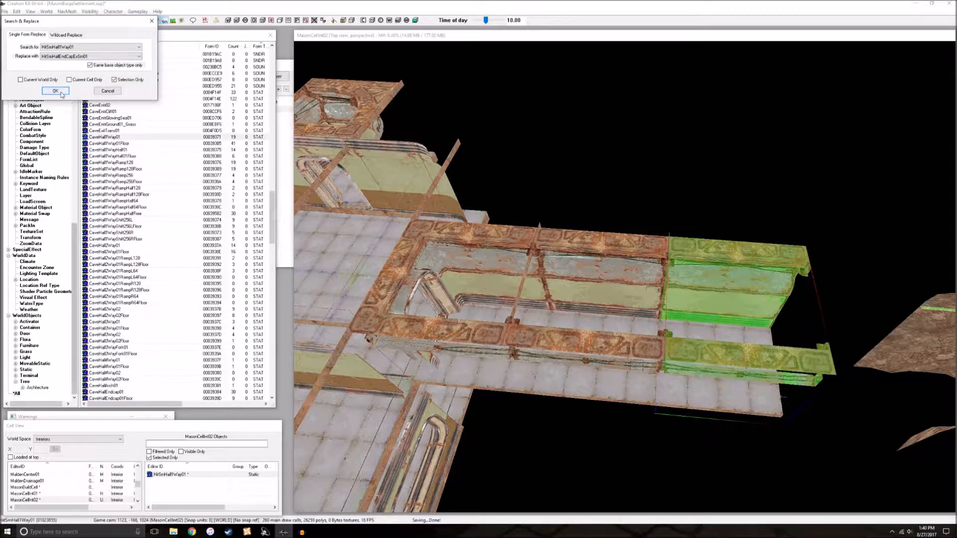
click(487, 290)
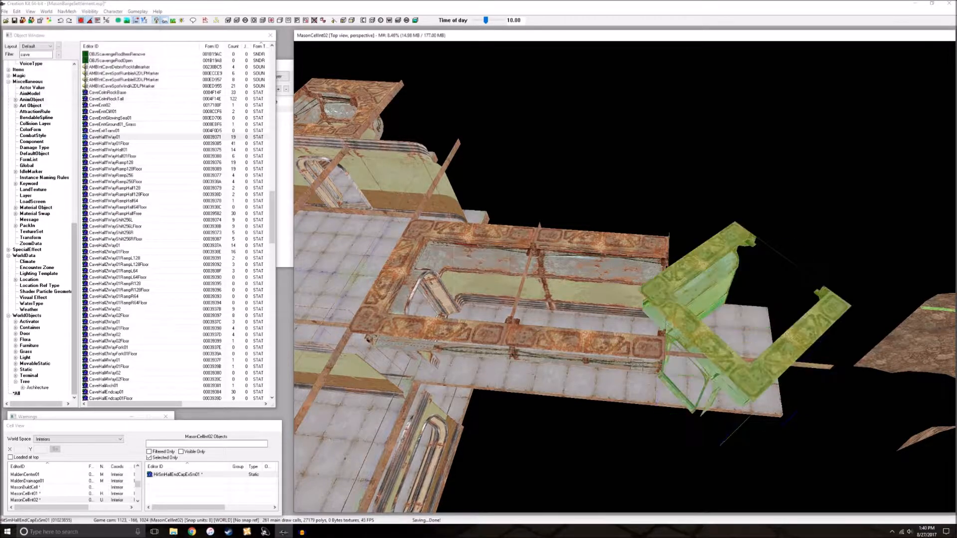
key(d)
Duplicate the large room's HitLgRmBotWallExSm01 doorway wall and fit the copy against the outside of the hallway's outer doorway
shift+middle_drag(746, 309, 503, 209)
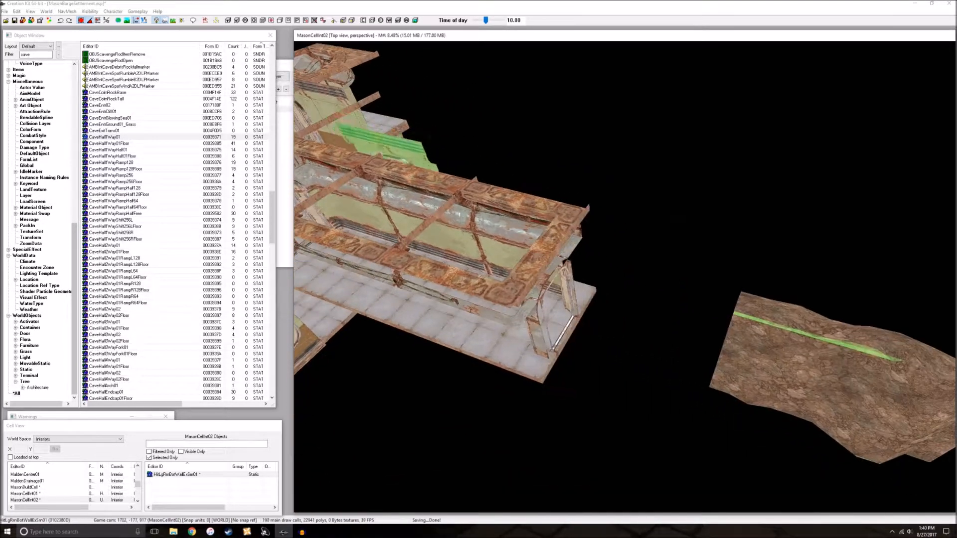
shift+middle_drag(566, 257, 588, 224)
drag(588, 224, 659, 288)
click(687, 371)
shift+middle_drag(688, 371, 728, 375)
scroll(681, 374, up, 3)
click(682, 395)
key(d)
Move the CaveHall1Way01 up against the outer doorway wall and adjust its height so the tunnel frames the doorway
scroll(681, 393, down, 3)
drag(864, 367, 717, 341)
shift+middle_drag(717, 341, 566, 292)
scroll(558, 293, up, 4)
key(z)
drag(566, 292, 566, 266)
shift+middle_drag(611, 371, 358, 380)
key(d)
scroll(520, 275, up, 3)
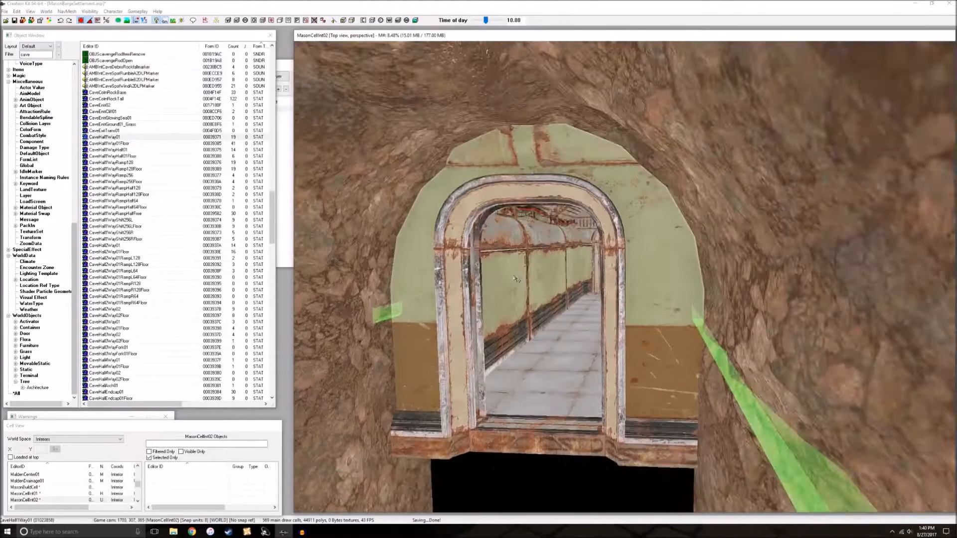
Duplicate the CaveHall1Way01 tunnel piece and replace the copy with CaveHall1Way01Floor, limited to the selection
scroll(358, 380, up, 1)
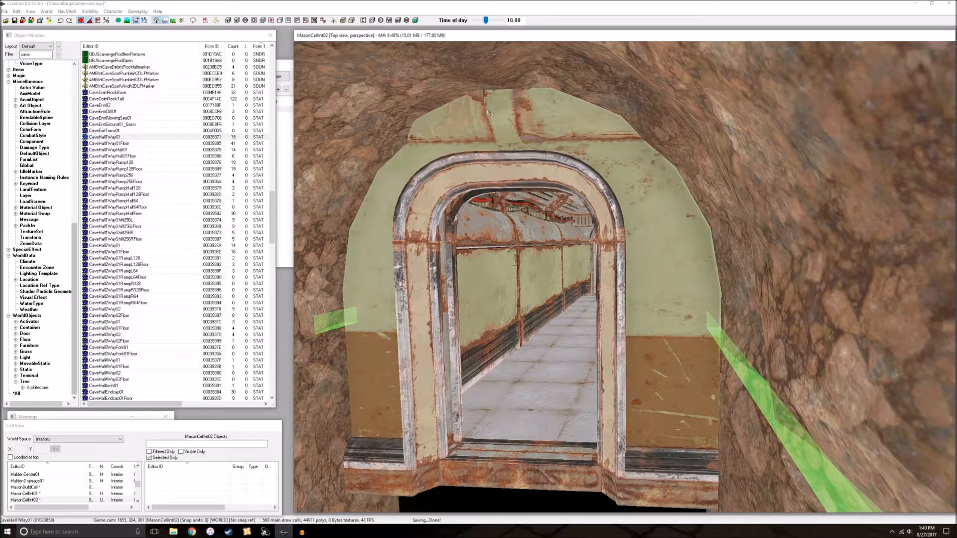
click(537, 135)
key(d)
scroll(665, 391, down, 5)
shift+middle_drag(664, 391, 479, 103)
shift+middle_drag(774, 283, 621, 212)
click(625, 225)
key(d)
click(628, 234)
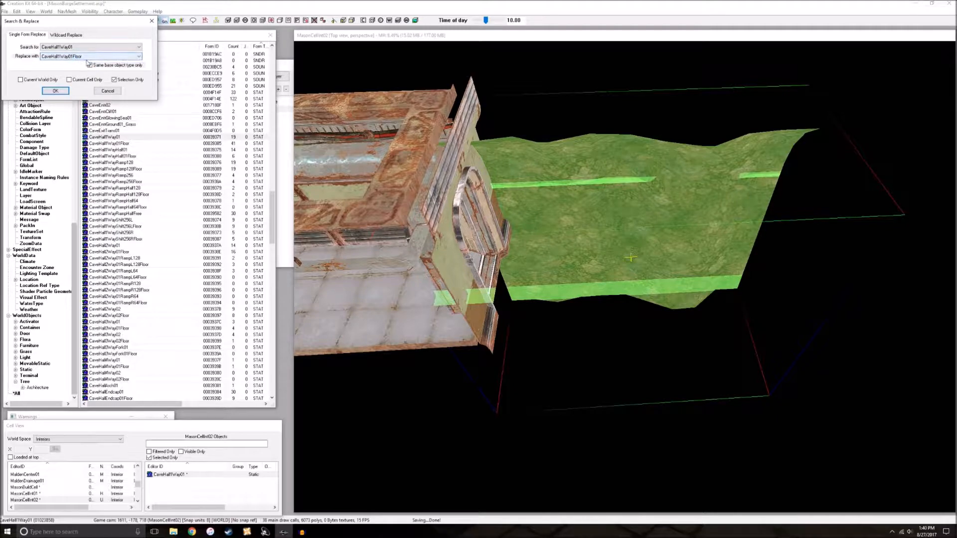
click(56, 90)
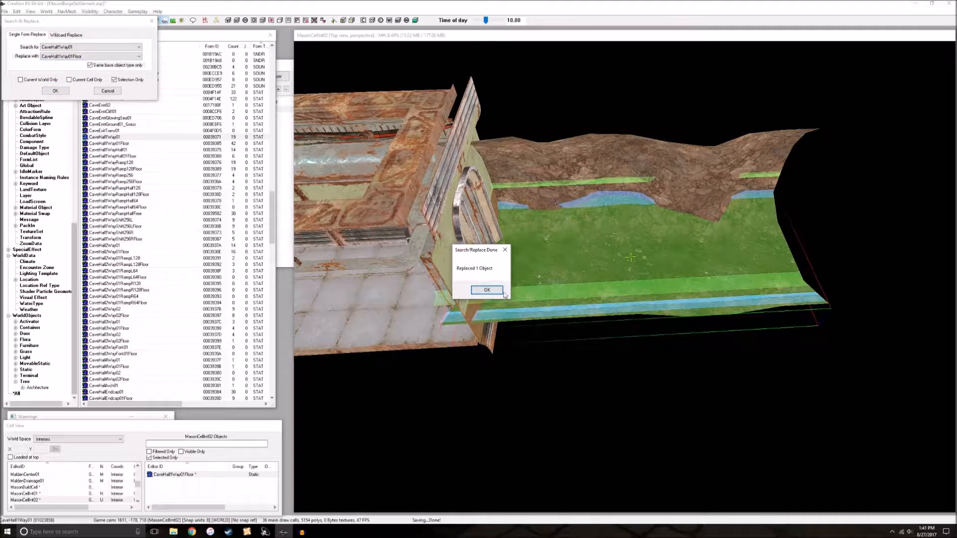
click(495, 292)
Adjust the height and position of the cave tunnel and its floor so the floor meets the hallway doorway's threshold
scroll(642, 288, up, 3)
mouse_move(642, 288)
shift+middle_down()
mouse_move(654, 269)
mouse_move(696, 253)
mouse_move(662, 328)
mouse_move(638, 282)
shift+middle_up()
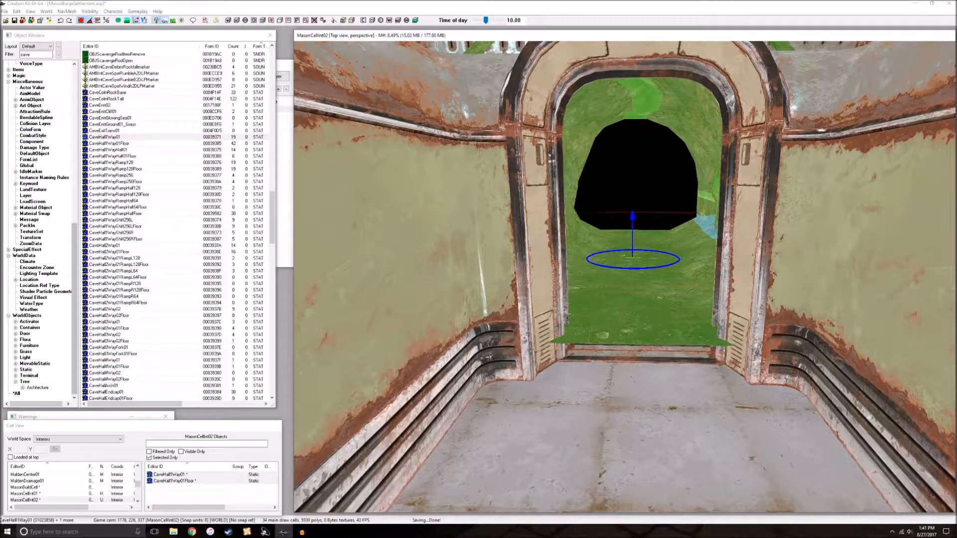
key(d)
shift+middle_drag(700, 234, 681, 353)
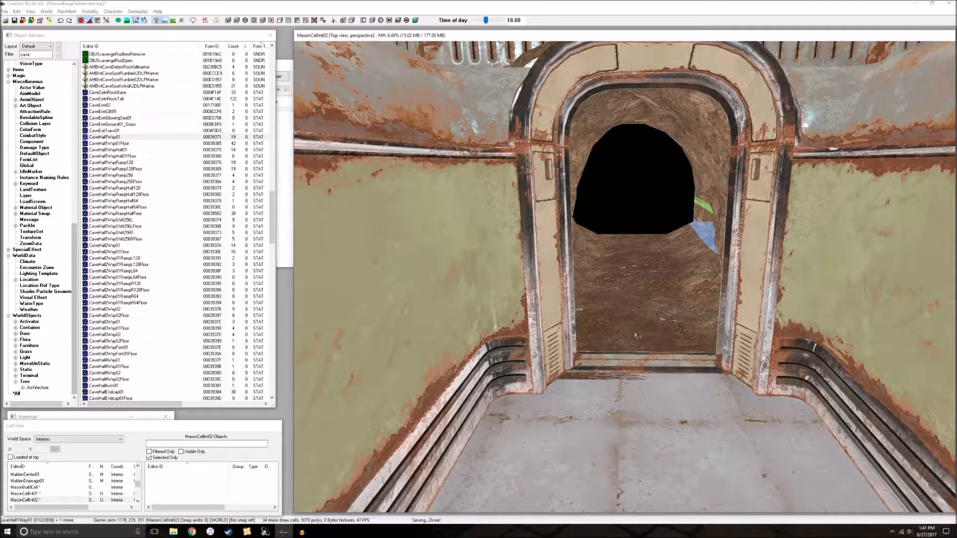
shift+middle_drag(606, 389, 596, 381)
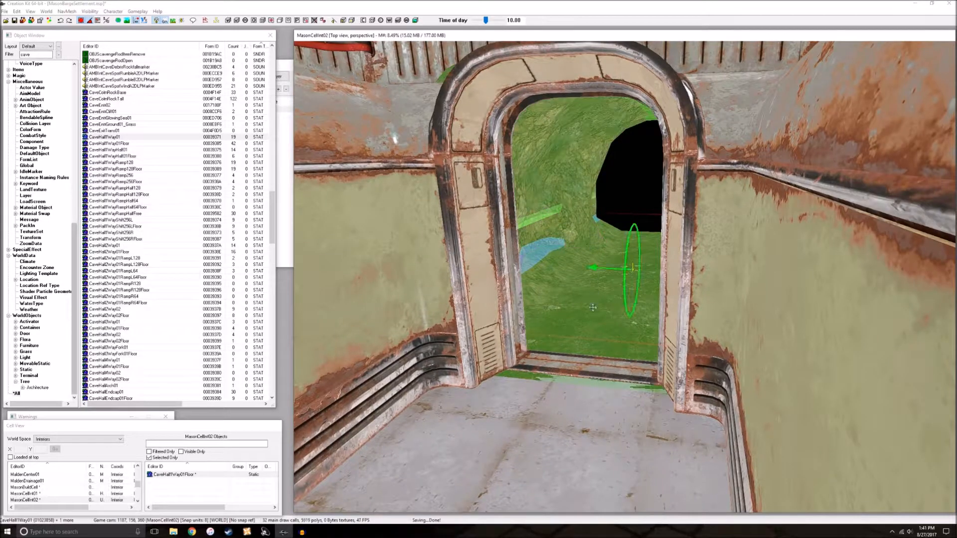
key(d)
shift+middle_drag(593, 307, 679, 317)
scroll(669, 314, up, 5)
click(669, 441)
scroll(668, 442, down, 2)
key(d)
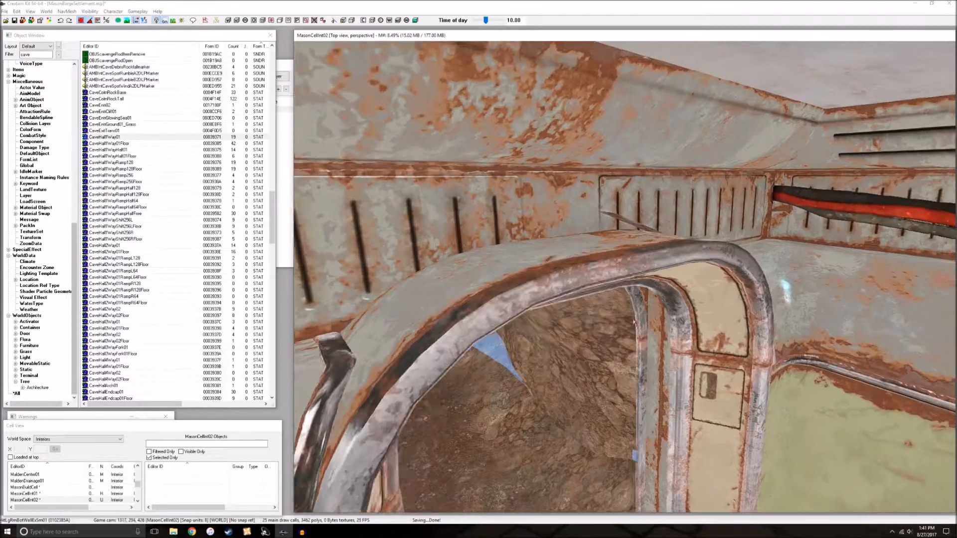
Shift CaveHall1Way01 and CaveHall1Way01Floor together along the Y axis to line them up with the hallway's outer doorway
shift+middle_drag(633, 321, 627, 312)
scroll(624, 312, up, 3)
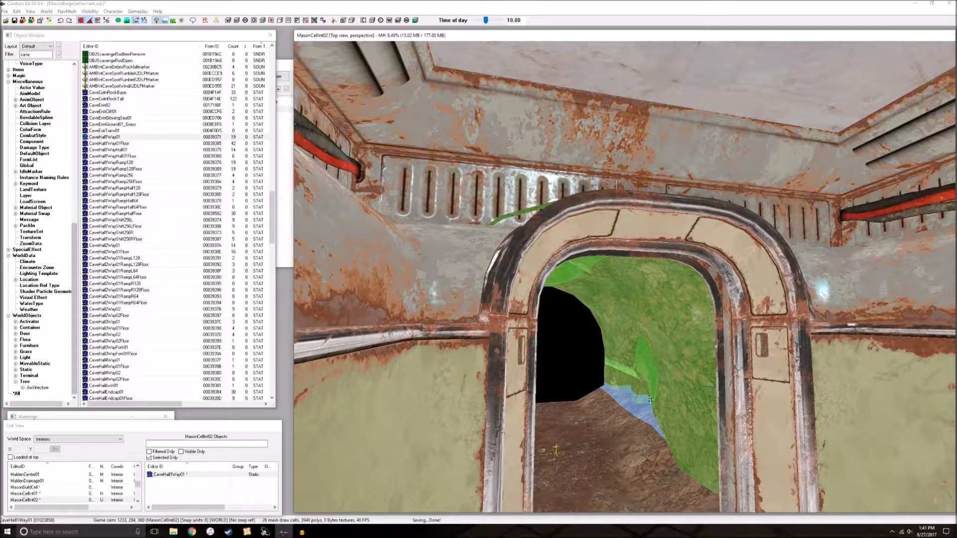
ctrl+click(641, 465)
shift+middle_drag(640, 465, 656, 444)
key(y)
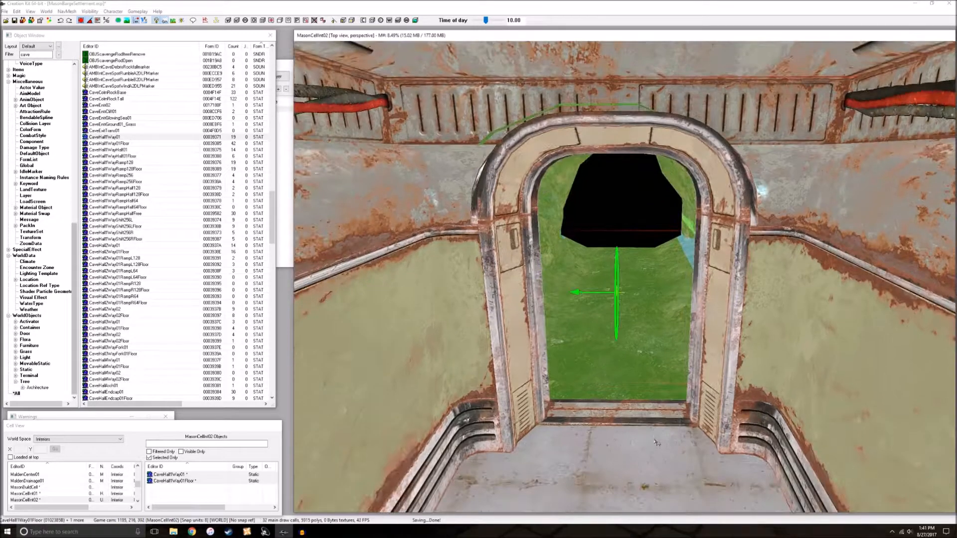
middle_drag(625, 326, 660, 395)
key(d)
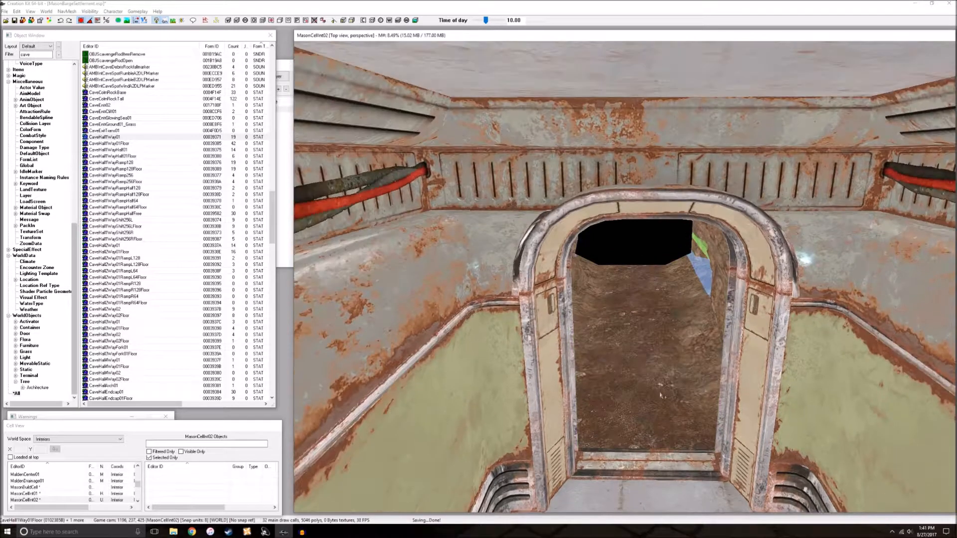
Examine from several angles how the cave tunnel and its floor fit around the hallway doorway
click(663, 208)
key(c)
key(d)
shift+middle_drag(664, 209, 616, 271)
scroll(617, 251, down, 4)
scroll(692, 254, up, 5)
scroll(722, 257, down, 5)
scroll(794, 297, down, 3)
scroll(644, 290, up, 5)
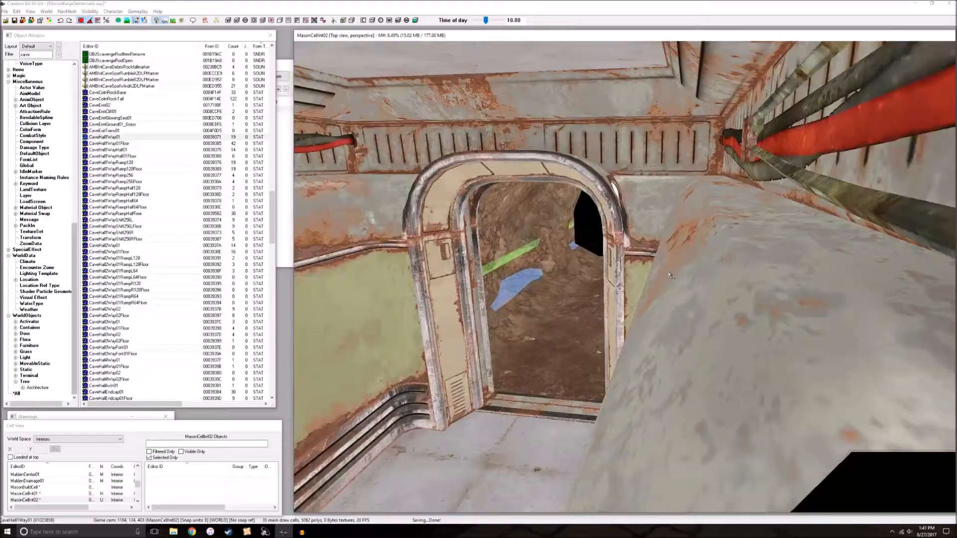
Replace a copy of the straight tunnel with the curved CaveHall2Way01, limited to the selection, and fit it to the tunnel's open end
scroll(652, 277, up, 4)
scroll(667, 277, down, 6)
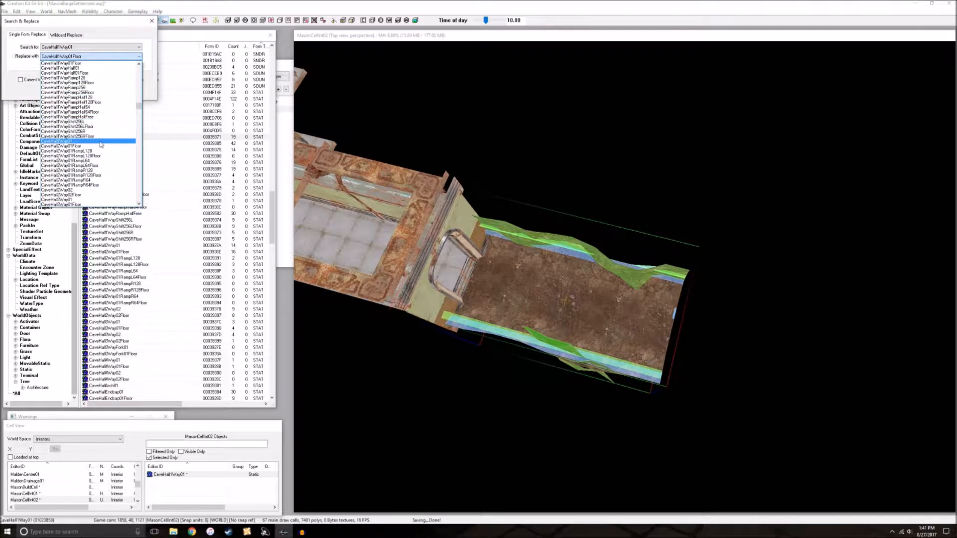
click(56, 90)
click(493, 292)
shift+middle_drag(492, 292, 520, 218)
drag(519, 219, 819, 301)
mouse_move(519, 218)
shift+middle_down()
mouse_move(532, 196)
mouse_move(512, 211)
shift+middle_up()
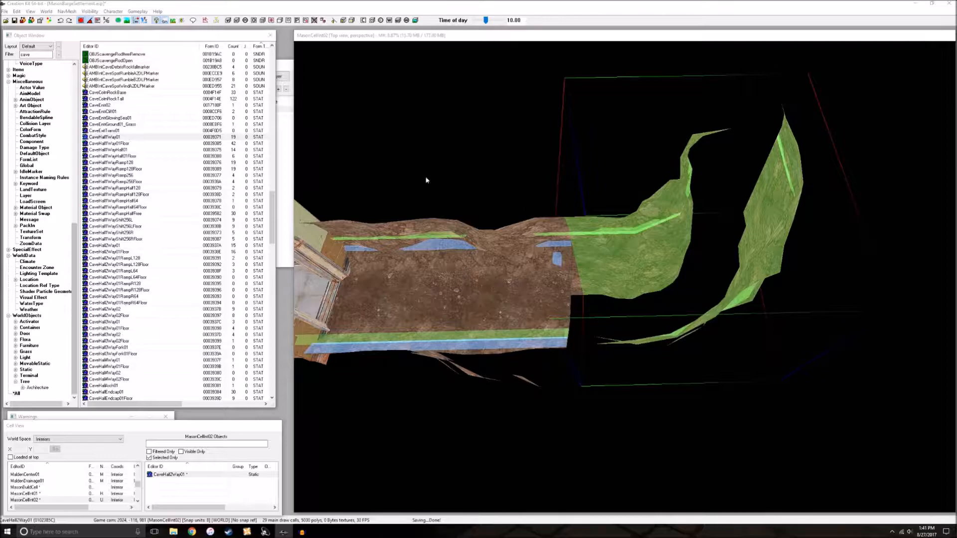
Replace a copy of the curved CaveHall2Way01 with CaveHall2Way01Floor, limited to the selection, to floor the bend
click(62, 92)
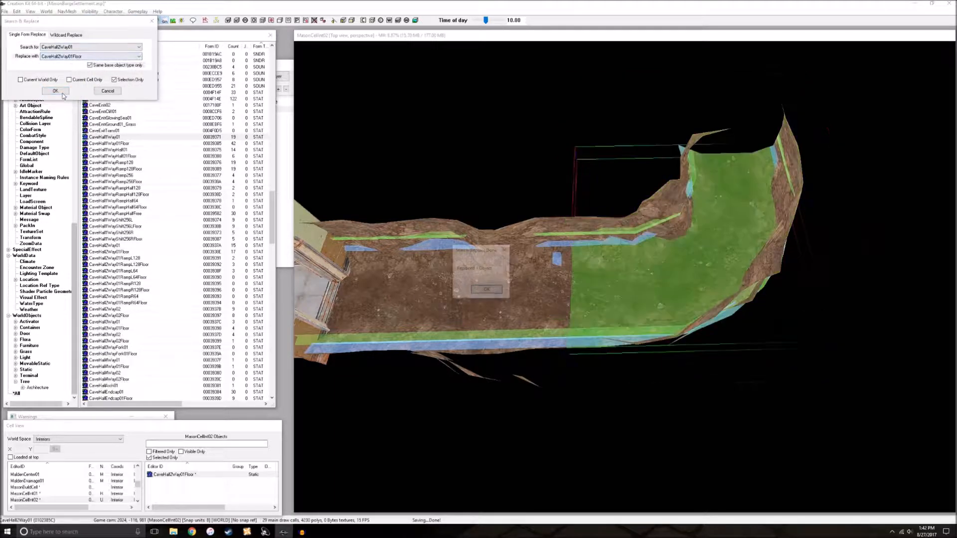
click(494, 292)
scroll(614, 292, up, 3)
key(d)
Examine the joint between the straight tunnel and the curved section from inside and above
shift+middle_drag(613, 292, 647, 418)
click(646, 421)
click(713, 360)
click(647, 422)
click(668, 379)
scroll(668, 379, down, 5)
shift+middle_drag(668, 379, 687, 388)
key(d)
scroll(646, 387, down, 4)
Duplicate CaveHall2Way01 with its floor, rotate the copy, and fit it to the first bend's open end
click(577, 371)
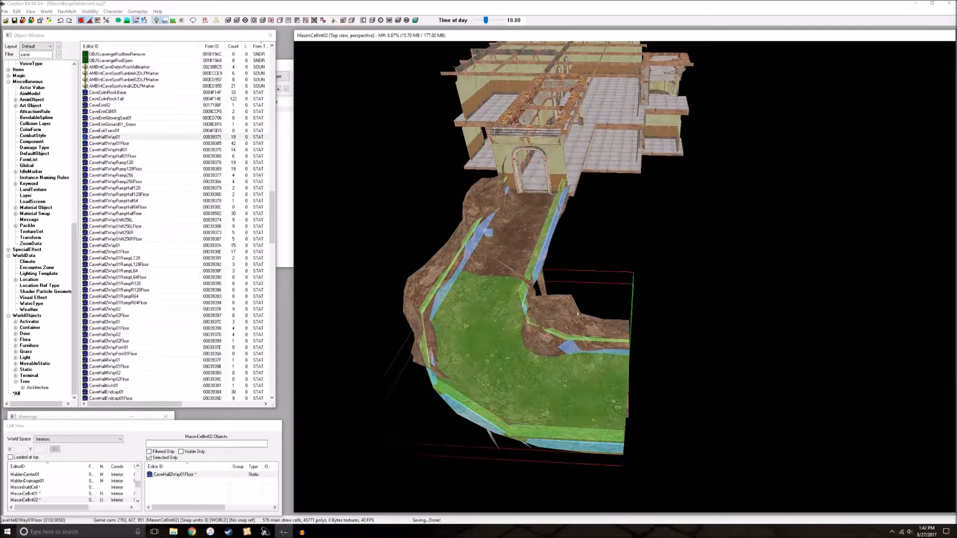
right_drag(539, 308, 777, 339)
drag(778, 374, 620, 468)
middle_drag(620, 469, 646, 419)
drag(646, 419, 816, 330)
shift+middle_drag(723, 354, 672, 366)
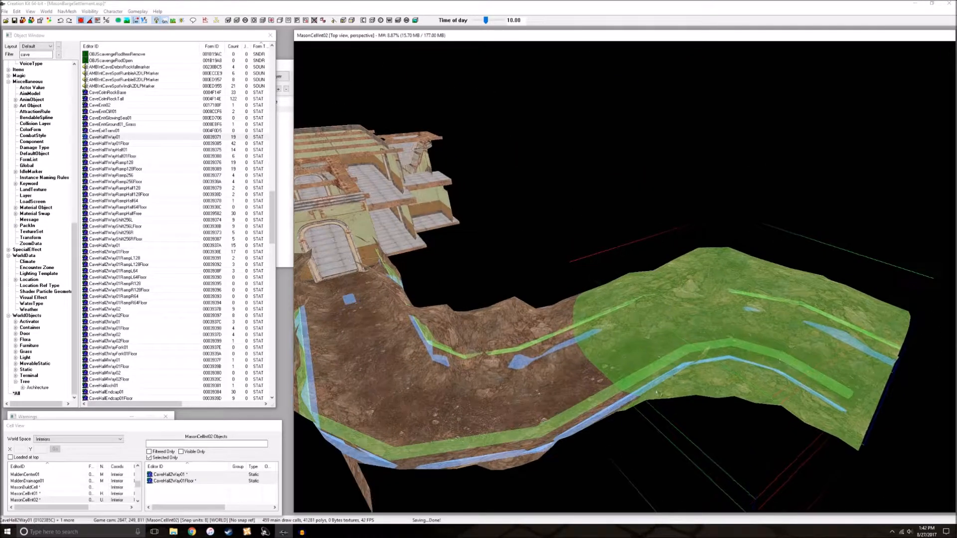
scroll(725, 352, down, 2)
click(560, 384)
key(d)
Duplicate the second bend with its floor, rotate the copy, and attach it as a third bend at the tunnel's end
shift+middle_drag(561, 384, 665, 352)
scroll(756, 340, up, 3)
click(643, 344)
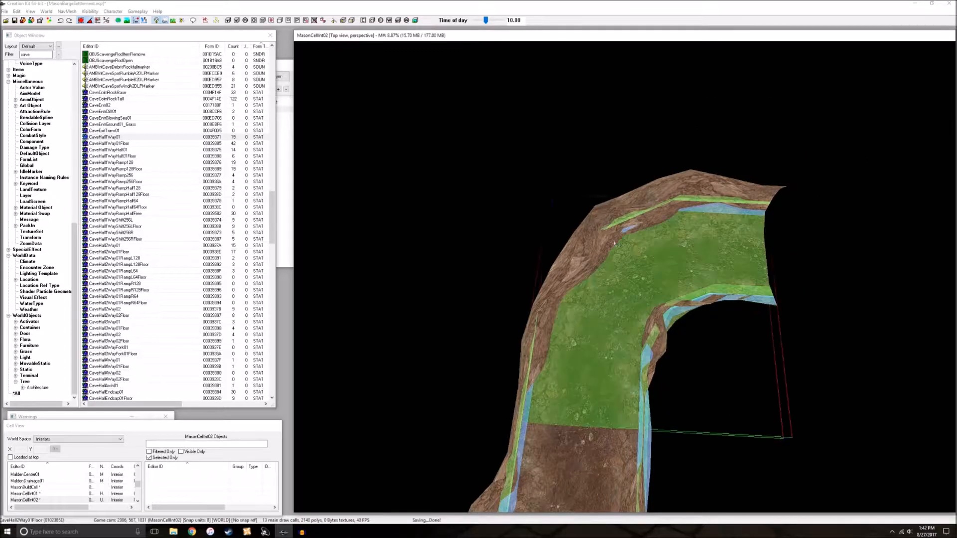
ctrl+click(709, 278)
right_drag(709, 277, 679, 213)
drag(447, 216, 765, 235)
middle_drag(766, 235, 574, 134)
scroll(767, 237, up, 1)
click(706, 248)
key(d)
Examine the joined cave bends inside and out, and the large room's open doorway
shift+middle_drag(739, 209, 746, 272)
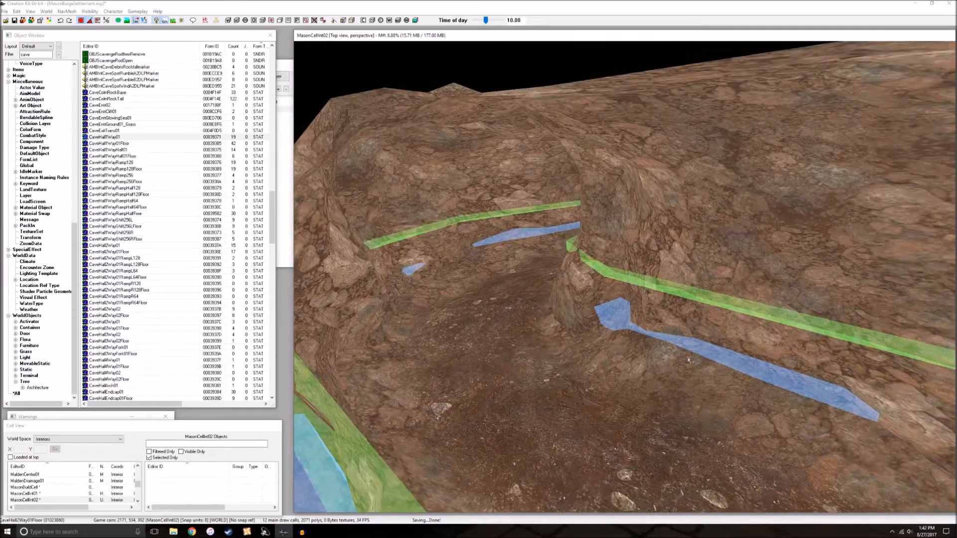
scroll(689, 361, up, 2)
scroll(788, 388, down, 10)
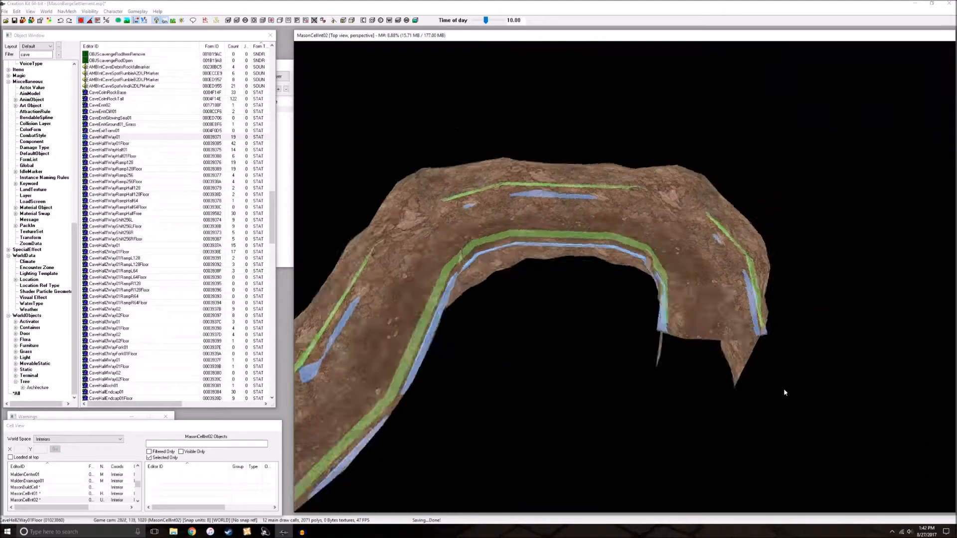
shift+middle_drag(523, 434, 594, 410)
scroll(474, 410, up, 4)
middle_drag(474, 410, 529, 413)
shift+middle_drag(614, 358, 627, 299)
scroll(643, 299, up, 5)
shift+middle_drag(602, 379, 575, 369)
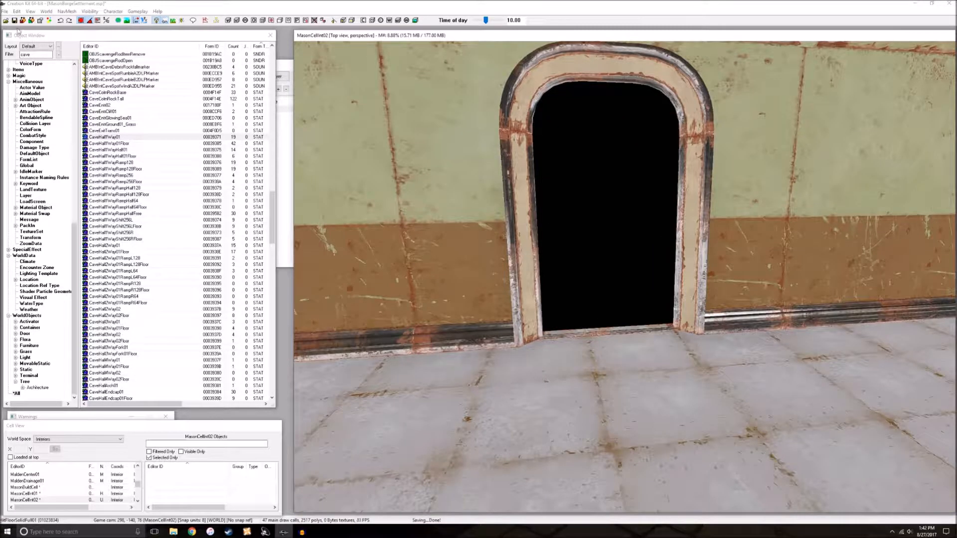
Filter the object list by "hit" and limit it to the Door objects
double_click(39, 54)
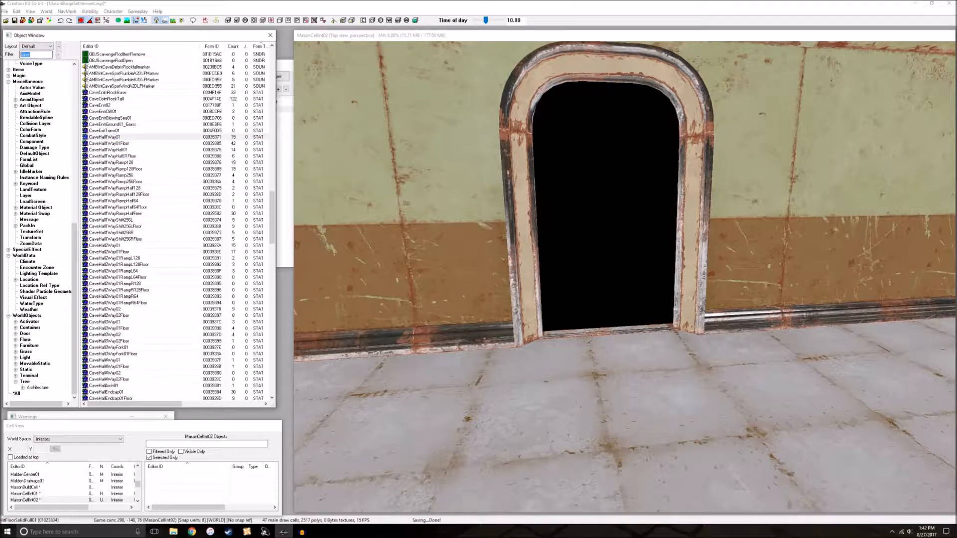
text(hi)
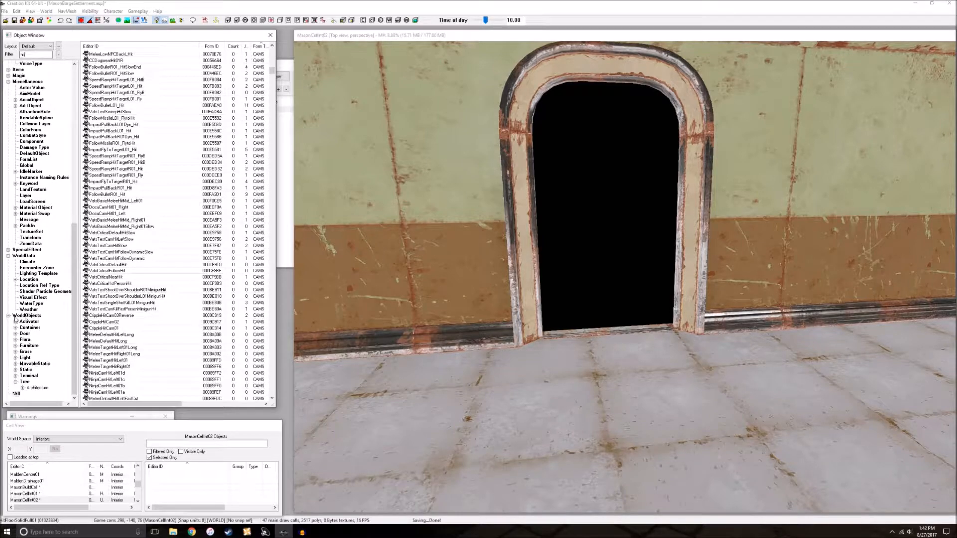
click(25, 334)
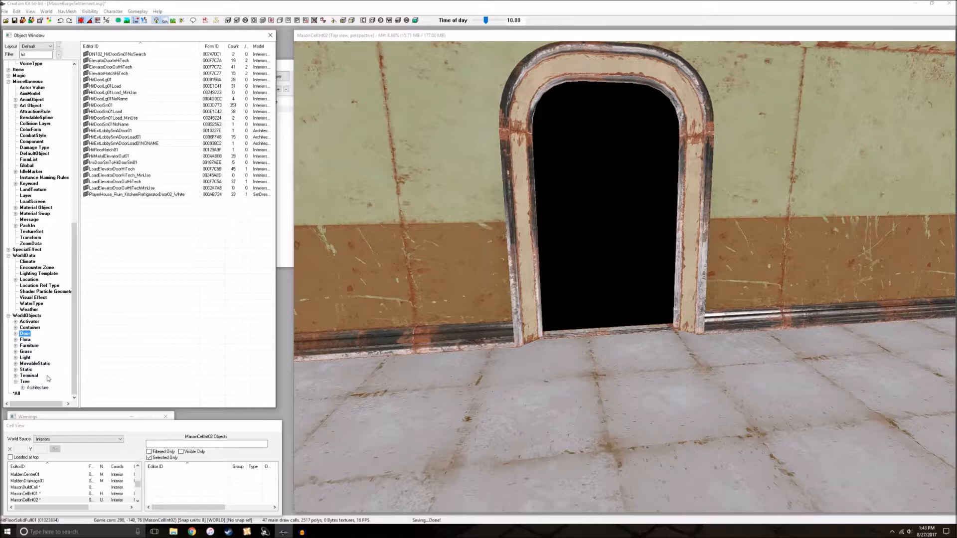
click(16, 394)
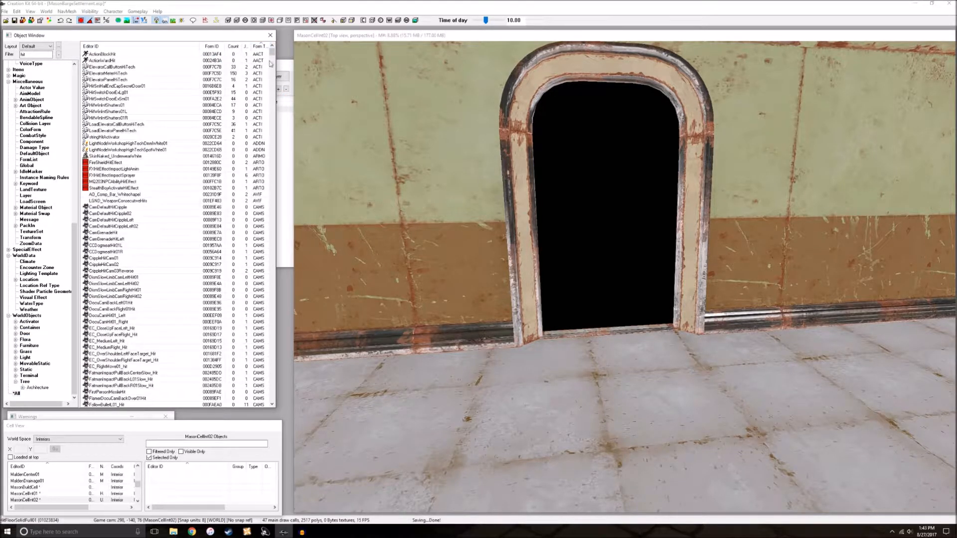
scroll(263, 193, down, 20)
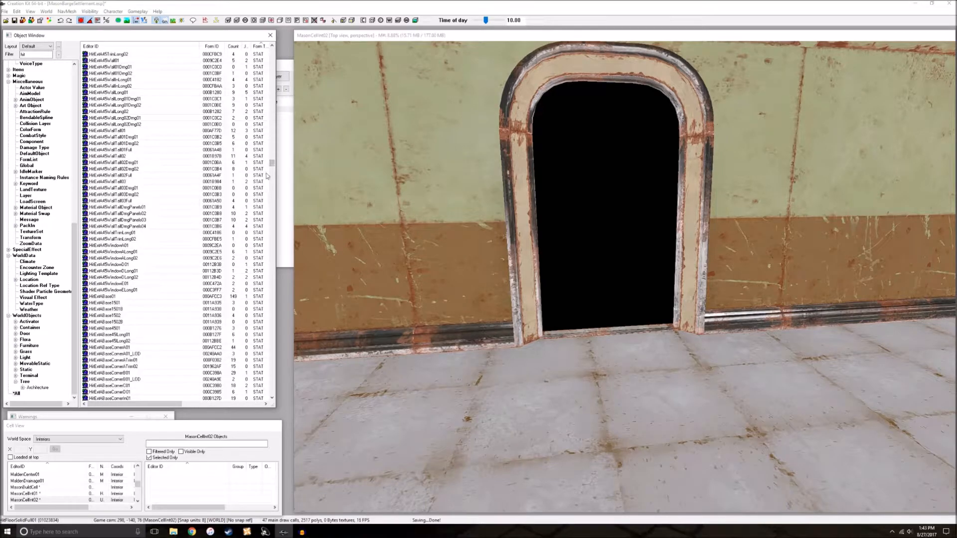
drag(275, 167, 276, 82)
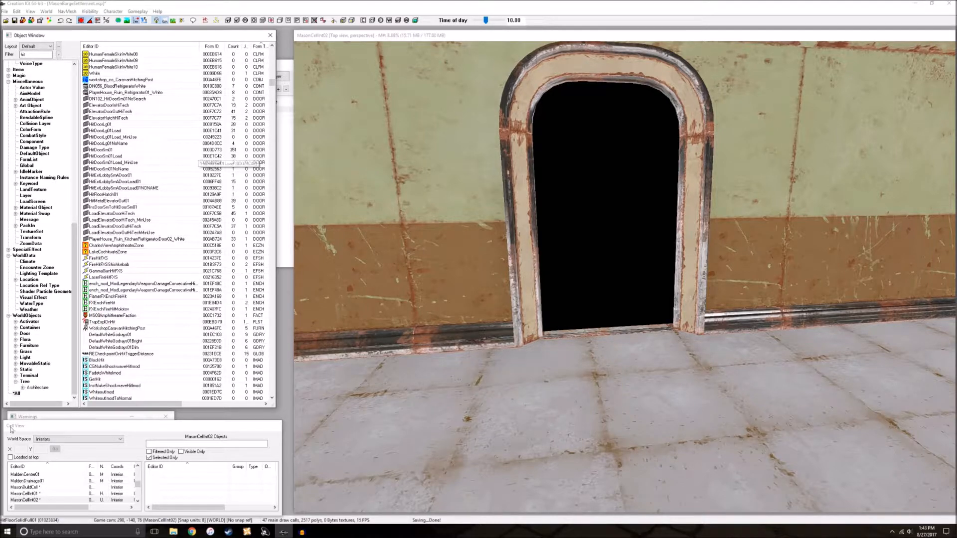
click(25, 334)
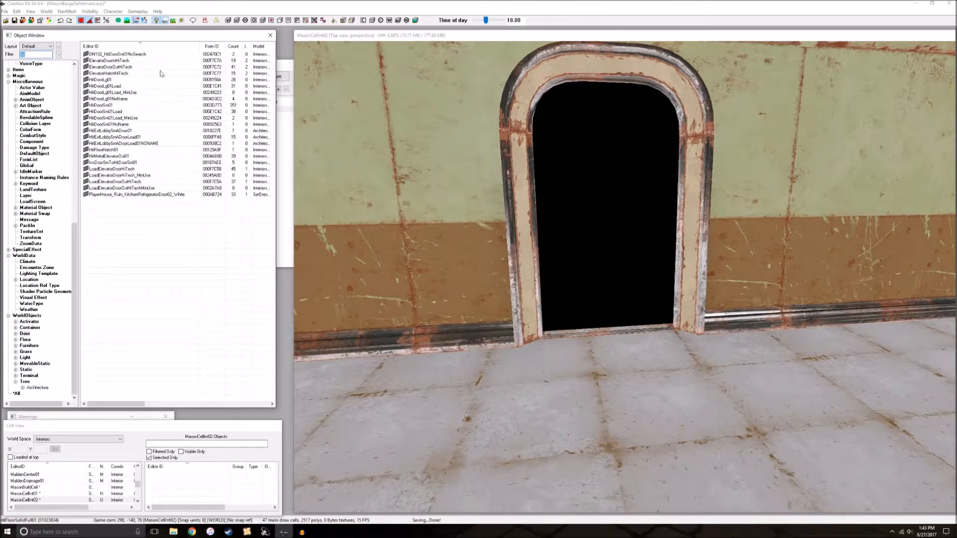
Examine the large room's open doorway and the base object in its wall's reference properties
click(606, 59)
scroll(630, 405, down, 4)
shift+middle_drag(630, 406, 684, 334)
scroll(583, 363, up, 4)
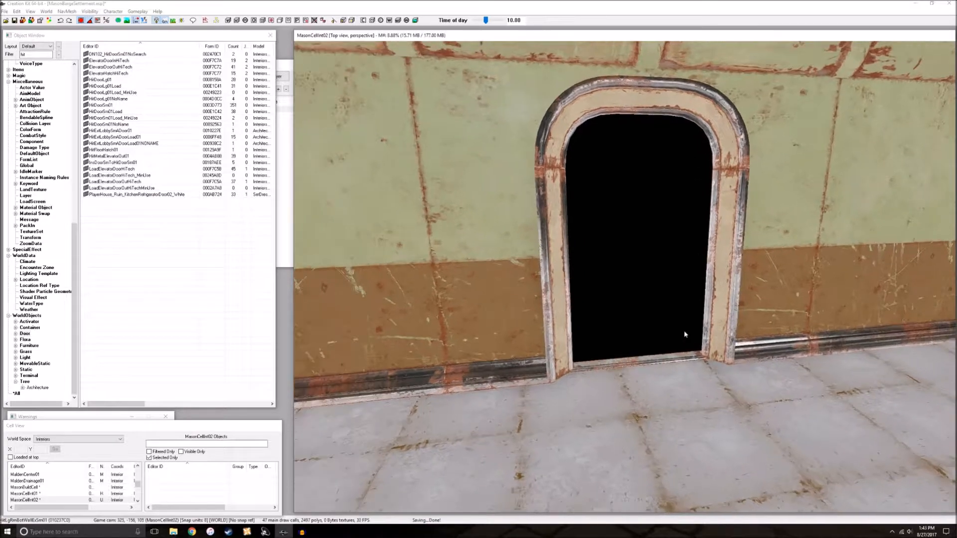
shift+middle_drag(650, 367, 648, 367)
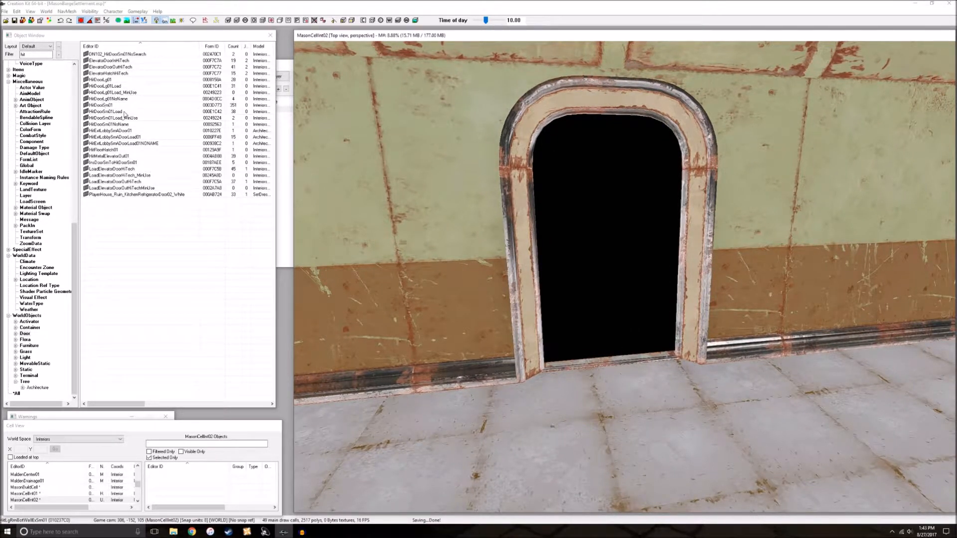
double_click(438, 196)
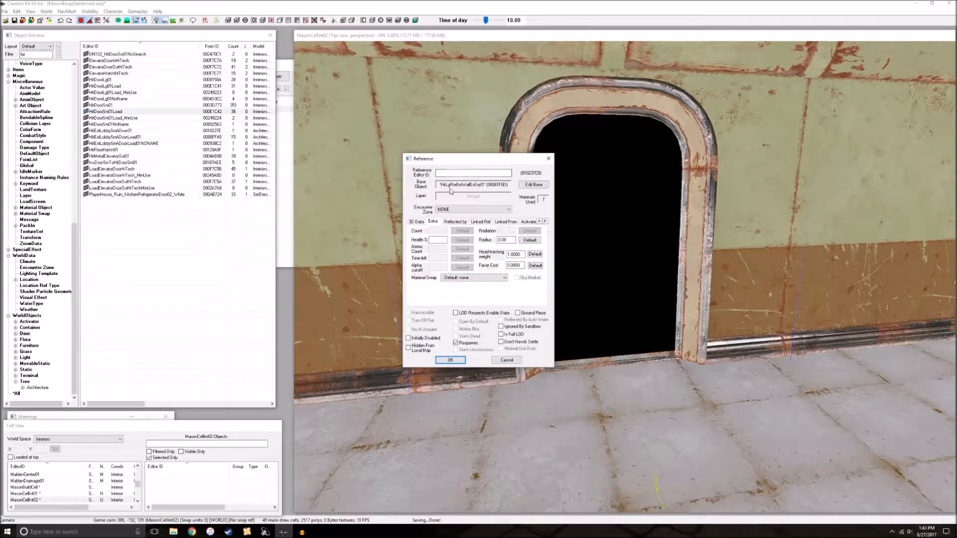
key(Escape)
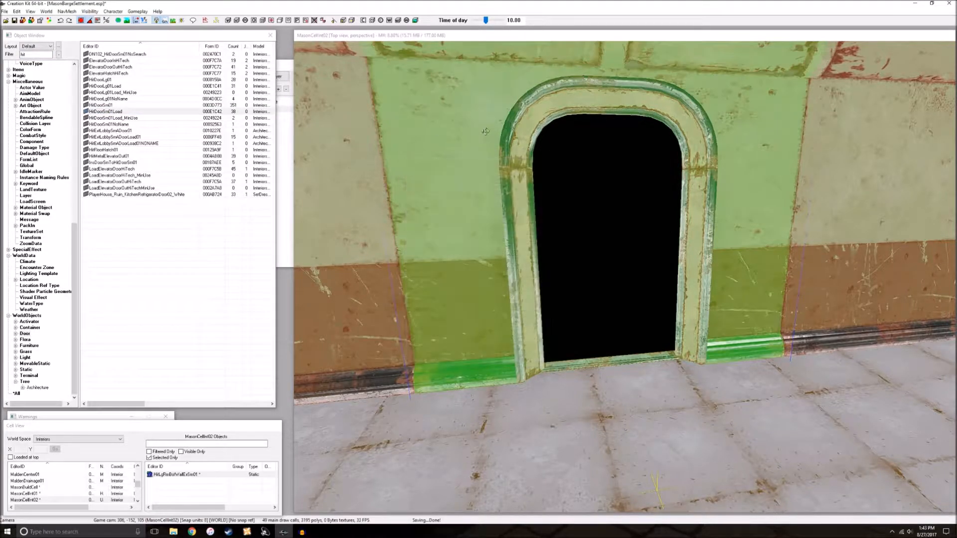
Reopen the doorway wall's reference properties to recheck its base object name, and view the opening again
double_click(507, 99)
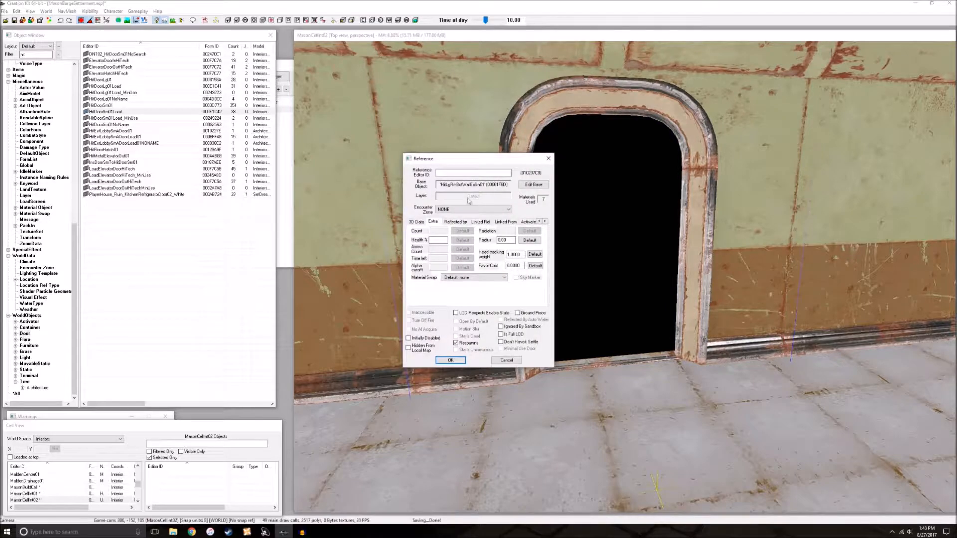
click(547, 160)
click(547, 162)
shift+middle_drag(546, 163, 563, 110)
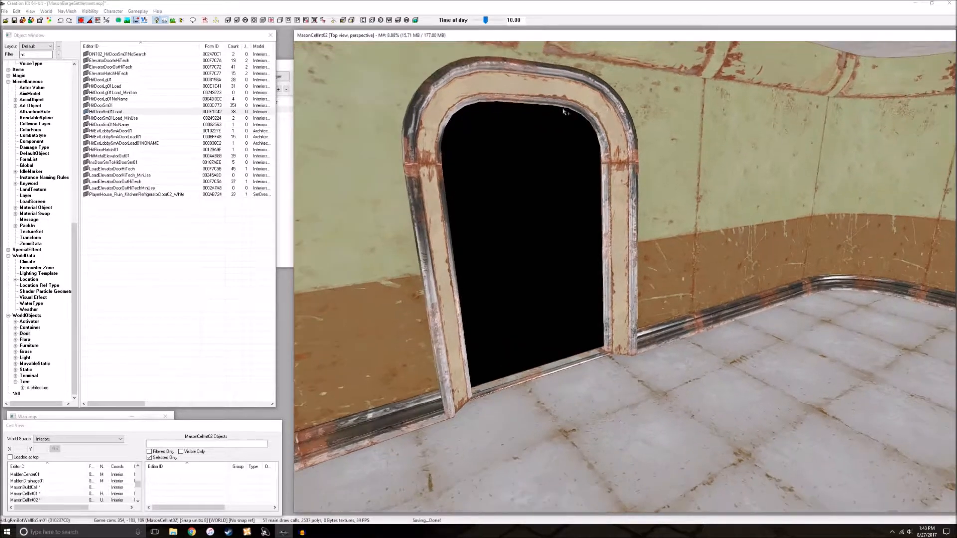
mouse_move(619, 148)
shift+middle_down()
mouse_move(611, 131)
mouse_move(603, 148)
shift+middle_up()
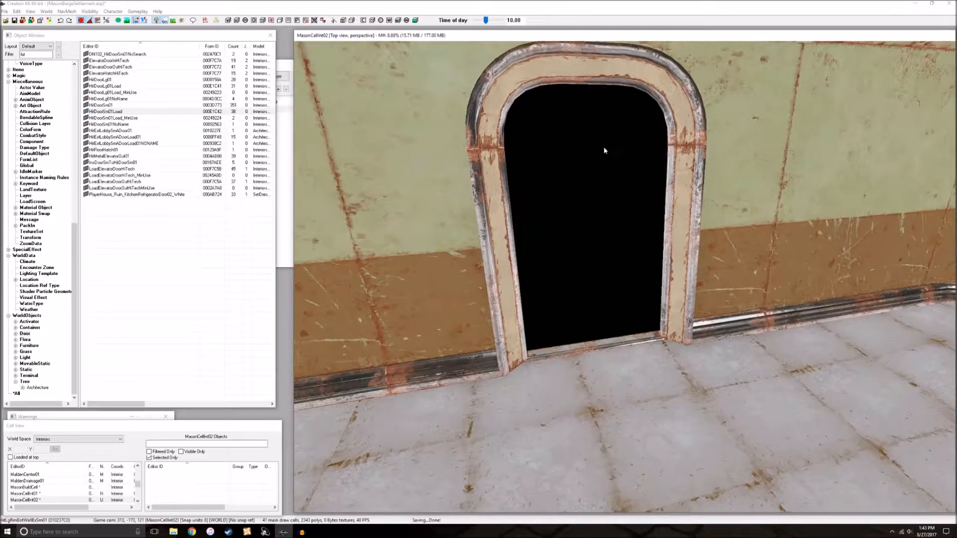
double_click(545, 70)
click(548, 161)
shift+middle_drag(549, 162, 494, 124)
key(d)
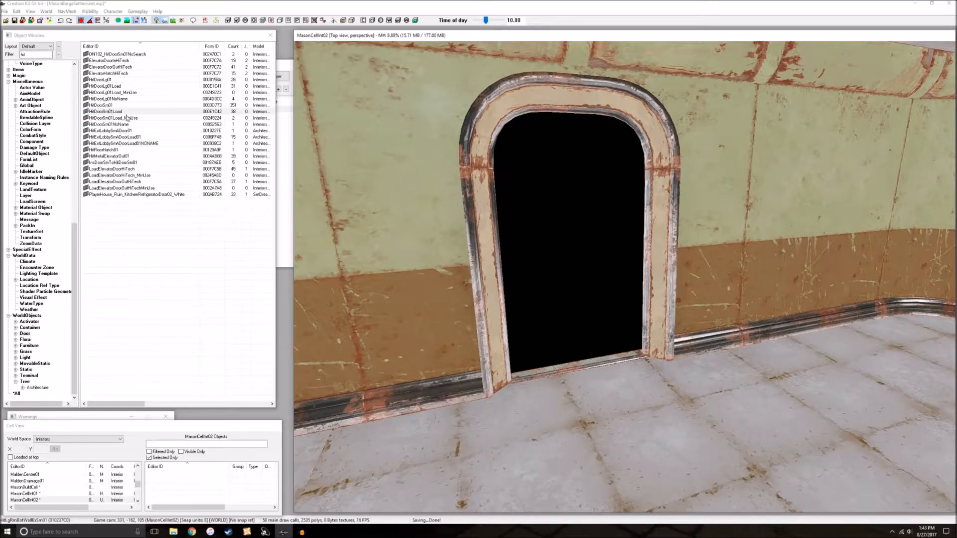
Place a HitDoorSm01Load door in the large room's open doorway and align it with the frame
click(106, 114)
drag(600, 401, 598, 376)
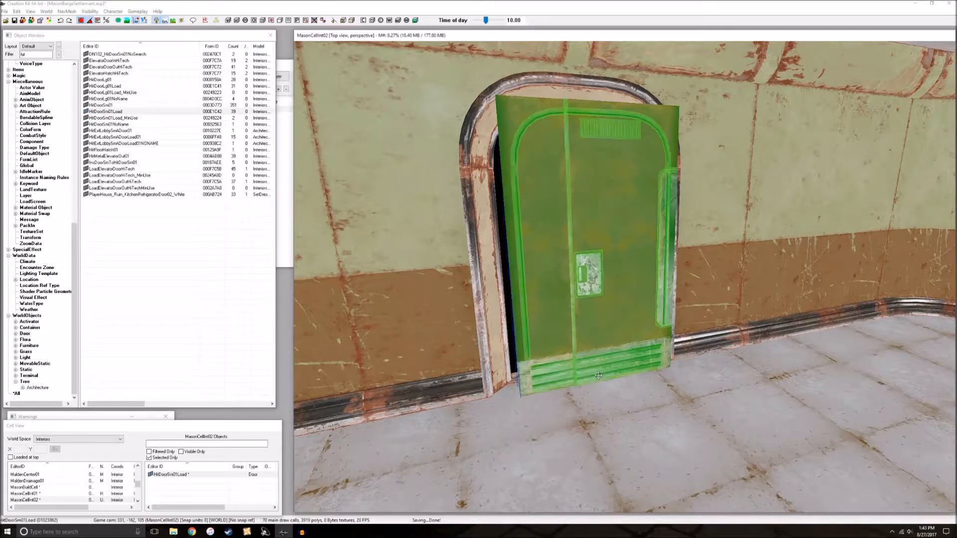
mouse_move(614, 308)
mouse_down()
mouse_move(580, 300)
mouse_move(595, 302)
mouse_up()
right_drag(597, 307, 594, 305)
key(d)
mouse_move(594, 306)
shift+middle_down()
mouse_move(605, 299)
mouse_move(579, 297)
shift+middle_up()
click(579, 296)
scroll(579, 296, up, 5)
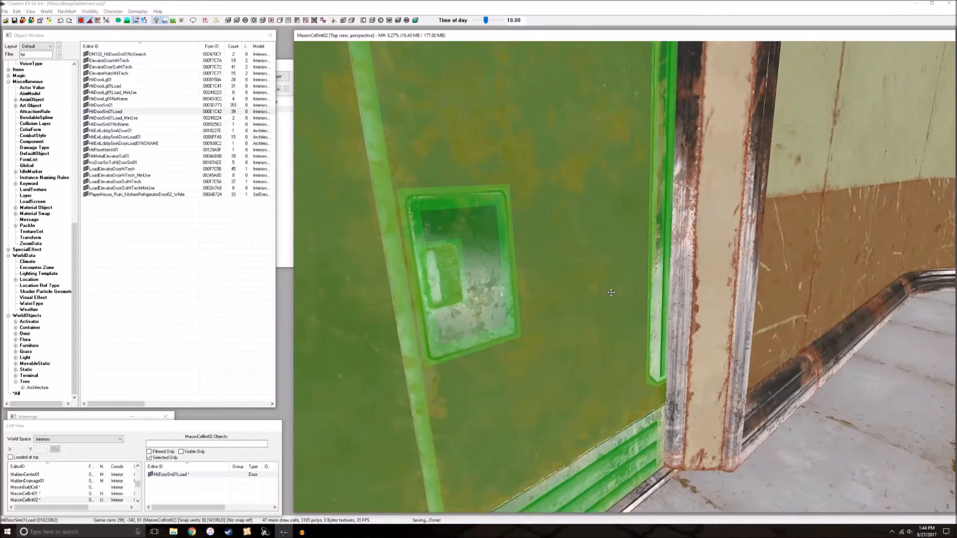
scroll(677, 136, down, 5)
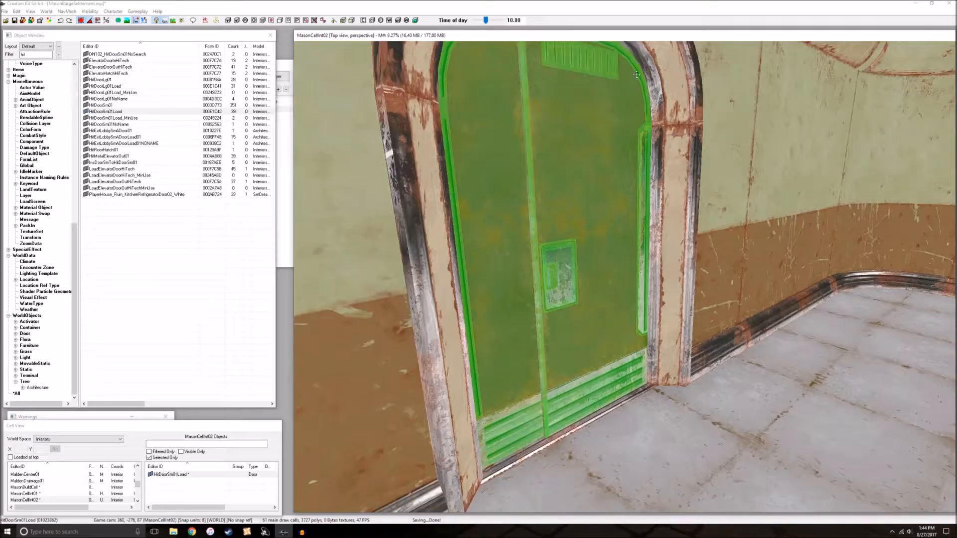
Examine the fit of the load door in its frame up close and from across the large room
key(d)
middle_drag(647, 99, 645, 162)
click(576, 216)
mouse_move(577, 216)
shift+middle_down()
mouse_move(737, 219)
mouse_move(560, 223)
shift+middle_up()
key(d)
scroll(596, 284, down, 5)
shift+middle_drag(596, 283, 509, 278)
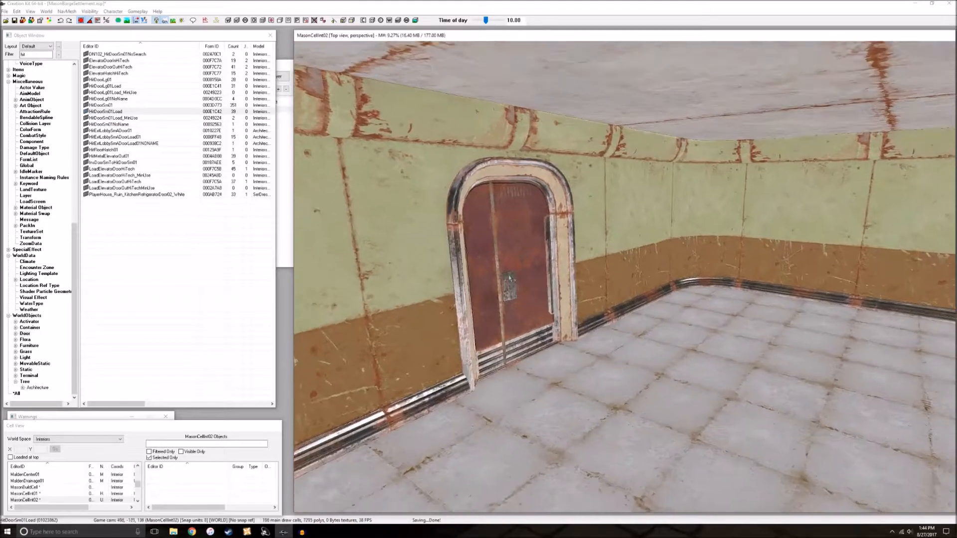
scroll(510, 279, up, 2)
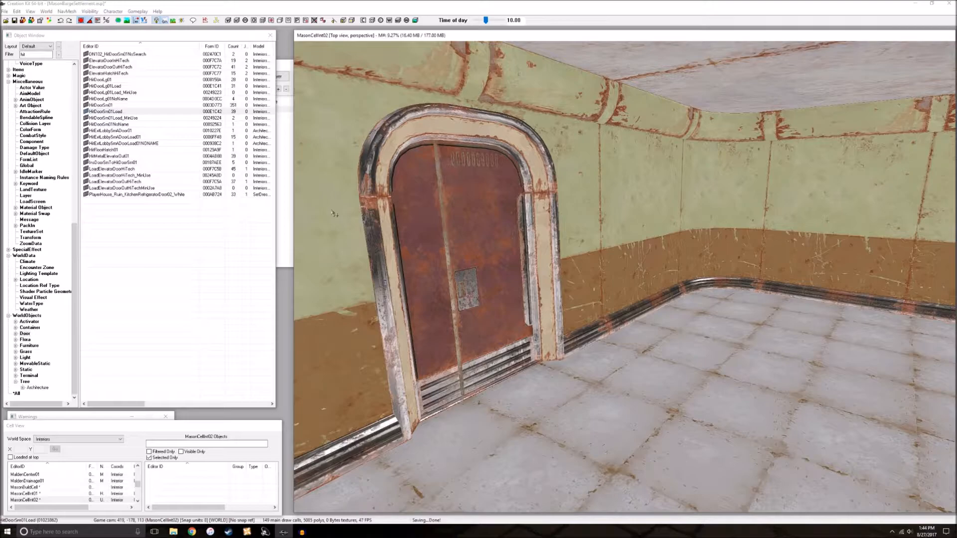
Place a HitDoorSm01 door in the large room's other doorway
scroll(301, 277, down, 4)
shift+middle_drag(301, 277, 574, 286)
scroll(574, 286, up, 4)
mouse_move(690, 307)
shift+middle_down()
mouse_move(750, 314)
mouse_move(709, 307)
shift+middle_up()
drag(134, 105, 628, 339)
shift+middle_drag(629, 339, 730, 346)
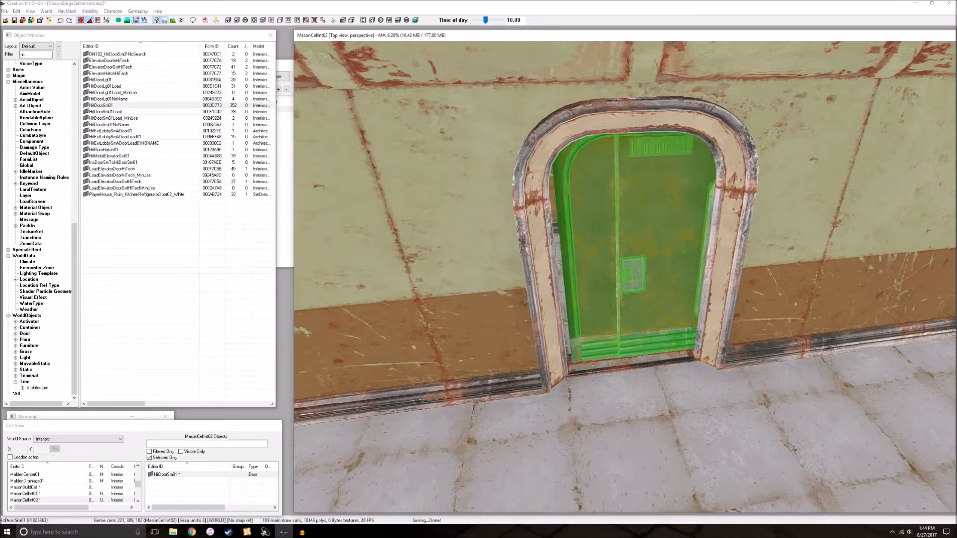
key(d)
Examine the adjoining room and its HitLgRmBotWallWin01 window wall
shift+middle_drag(618, 299, 613, 389)
click(570, 391)
key(d)
scroll(667, 389, up, 5)
click(667, 388)
click(570, 331)
scroll(642, 367, up, 6)
scroll(644, 368, down, 5)
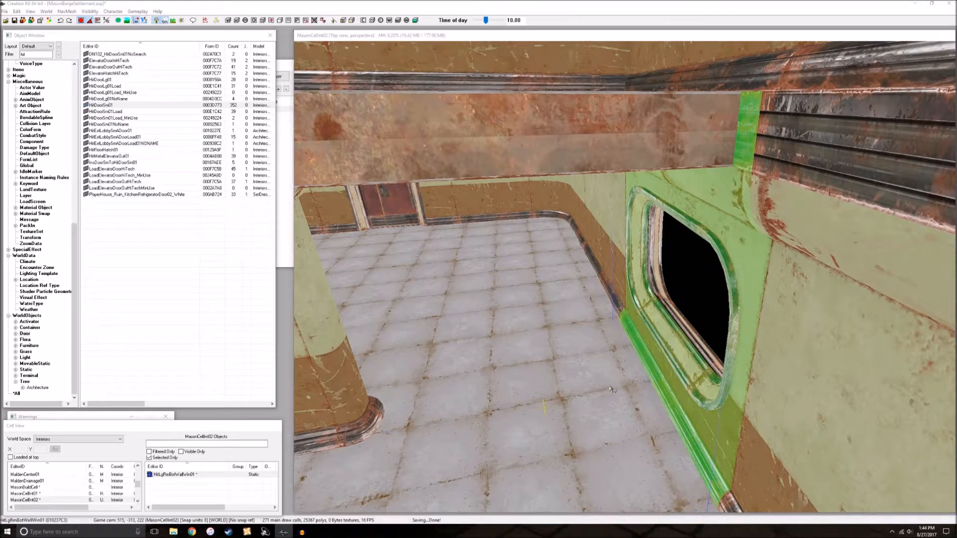
key(ctrl+f)
click(60, 56)
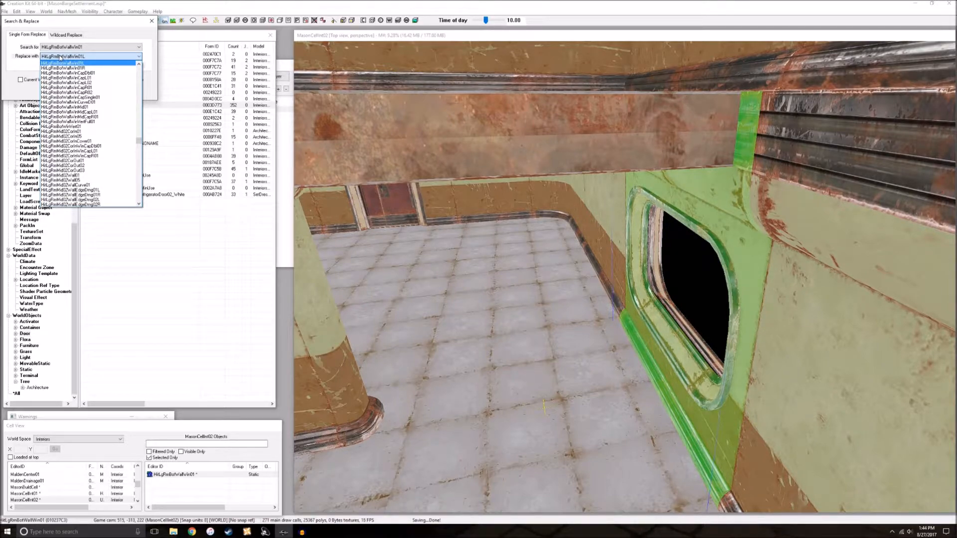
click(113, 41)
click(114, 89)
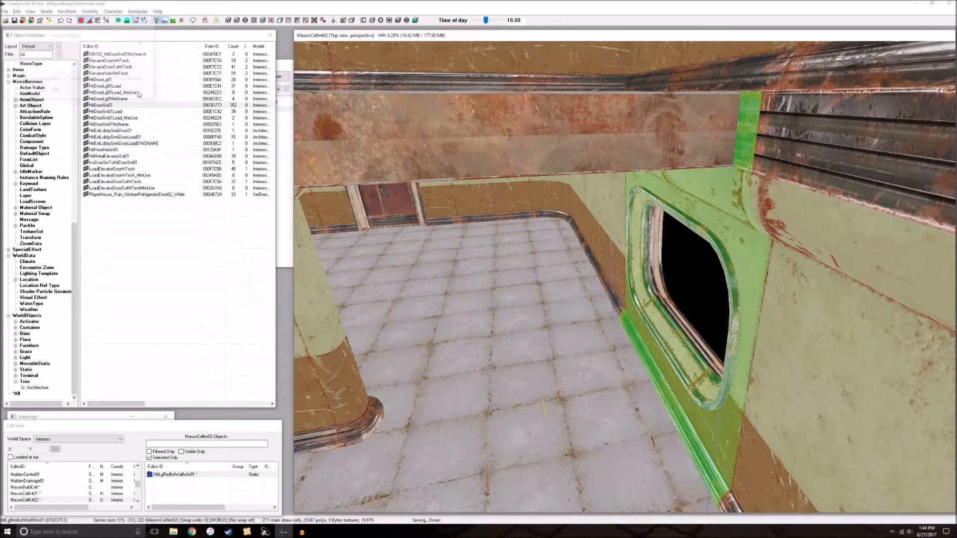
Examine the window wall from inside the room and the empty space behind it
key(d)
key(d)
shift+middle_drag(703, 195, 718, 399)
click(712, 203)
key(d)
shift+middle_drag(717, 299, 702, 200)
click(702, 201)
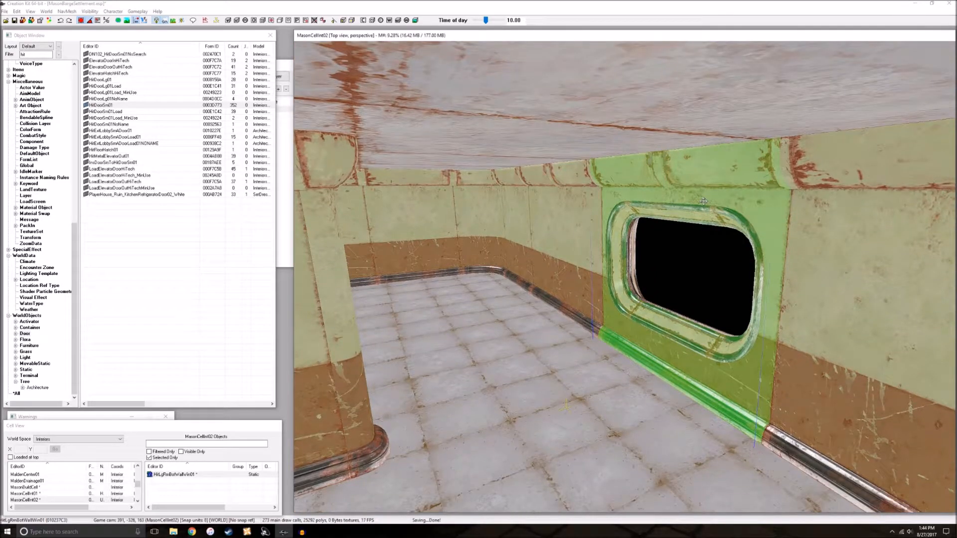
shift+middle_drag(703, 201, 658, 204)
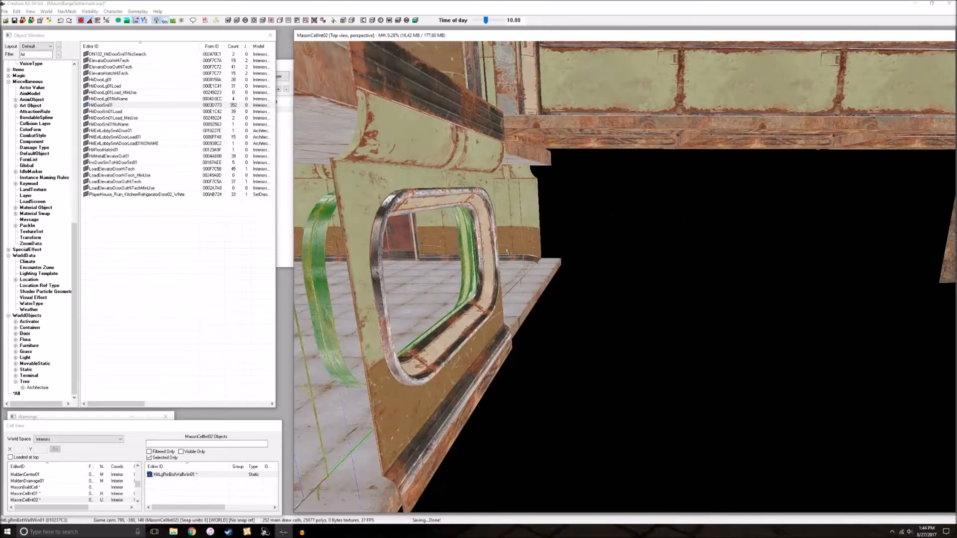
Duplicate HitLgRmBotWall01 sections behind the window wall to form the sides of a narrow room
click(458, 356)
scroll(459, 356, down, 3)
shift+middle_drag(459, 357, 469, 356)
click(575, 124)
drag(575, 125, 471, 219)
drag(501, 322, 492, 325)
shift+middle_drag(492, 325, 558, 397)
shift+middle_drag(549, 317, 523, 319)
right_drag(522, 320, 531, 337)
scroll(531, 337, up, 1)
shift+middle_drag(531, 337, 534, 329)
Move and rotate a HitLgRmBotWall01 section to close the open end of the narrow room
key(y)
drag(523, 411, 682, 427)
drag(690, 354, 678, 353)
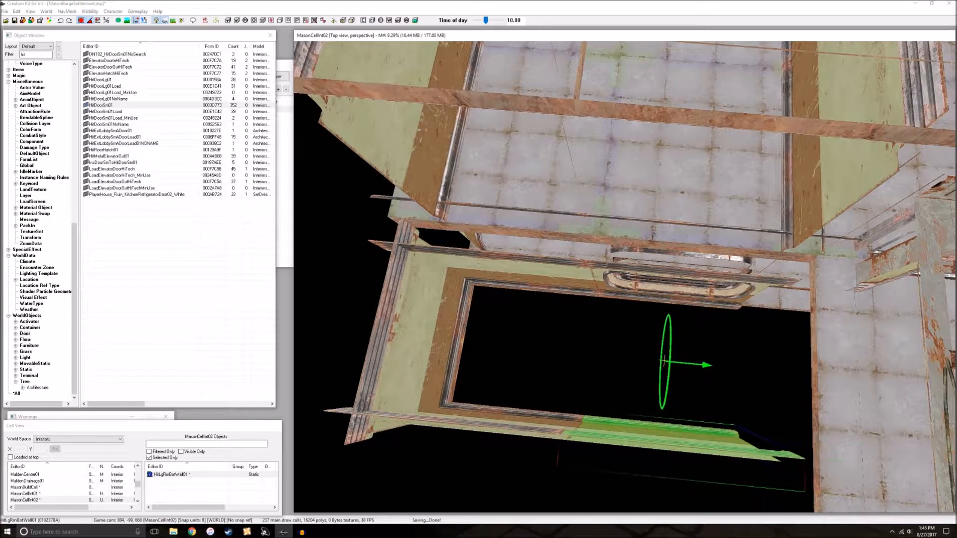
middle_drag(691, 486, 621, 463)
right_drag(621, 463, 623, 476)
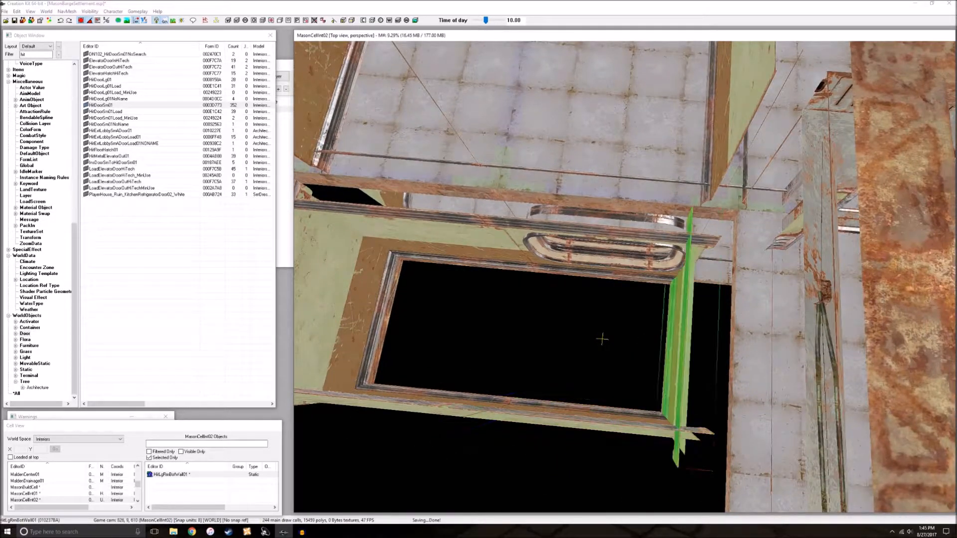
Replace the wall at the narrow room's opposite end with the doorway piece HitLgRmBotWallExSm01, limited to the selection
click(381, 280)
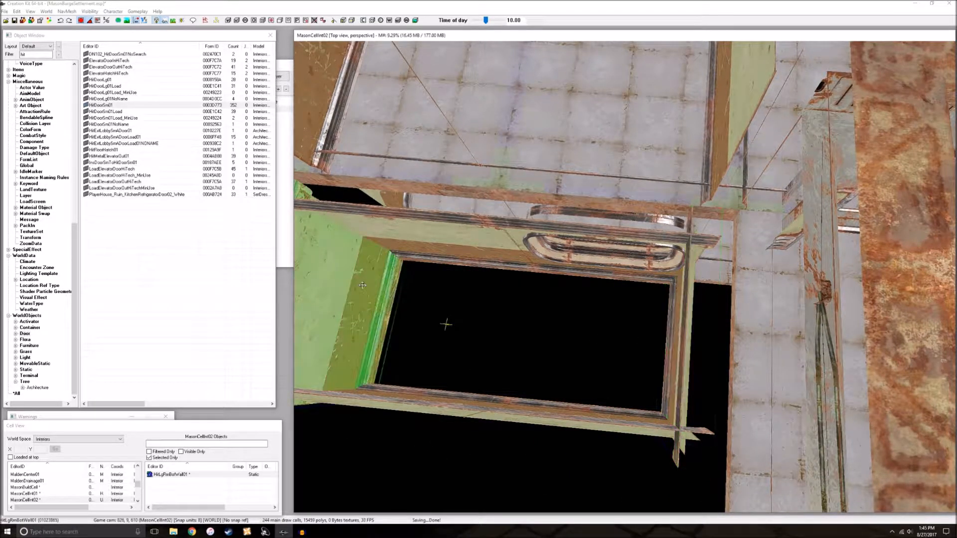
key(ctrl+f)
click(89, 57)
click(65, 106)
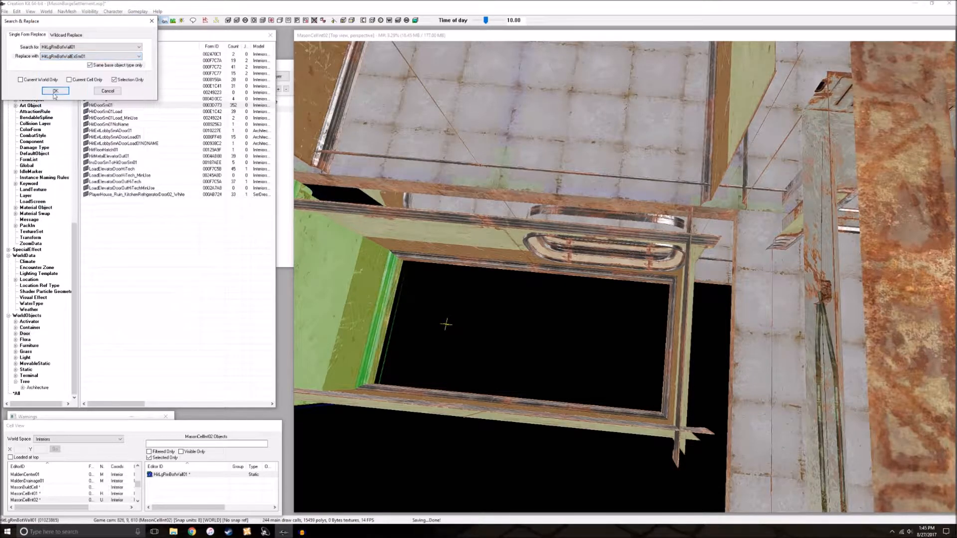
click(56, 91)
click(496, 290)
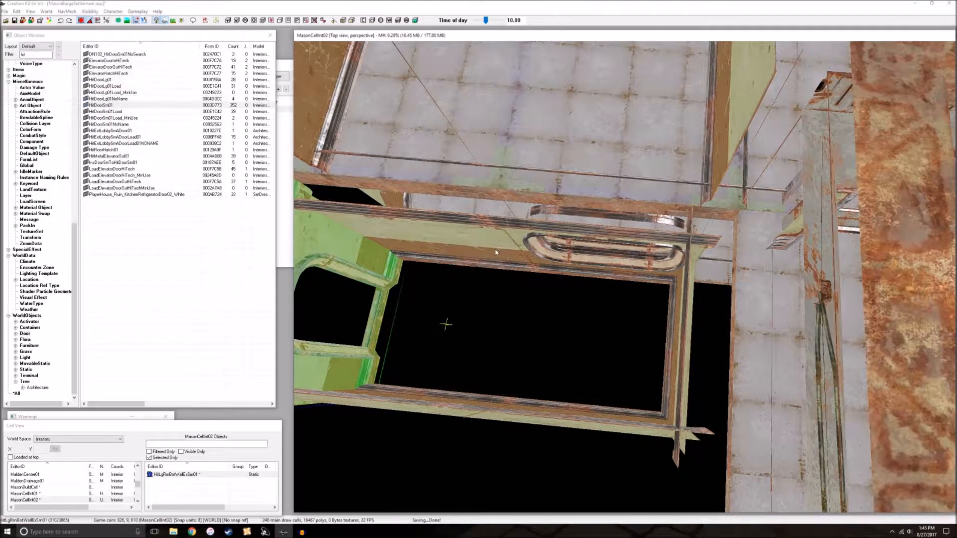
key(shift)
Lay two HitFloorSolidBot01 floor pieces between the walls of the narrow room
key(d)
middle_drag(557, 232, 612, 366)
click(612, 366)
ctrl+click(696, 447)
ctrl+click(695, 444)
drag(694, 442, 548, 444)
middle_drag(548, 444, 713, 451)
drag(713, 451, 583, 451)
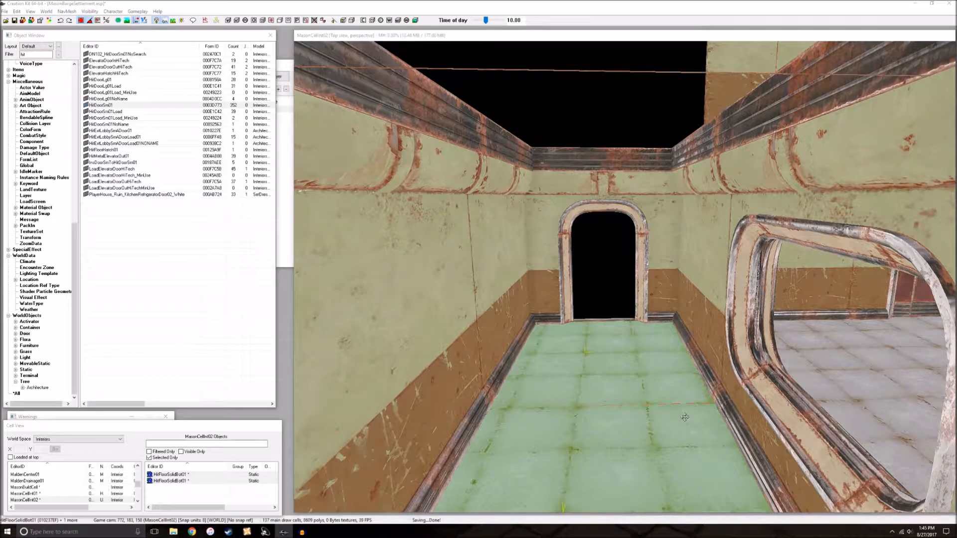
Replace the two selected floor pieces with HitFloorSolidTop01 to form the narrow room's ceiling
key(ctrl+f)
click(90, 56)
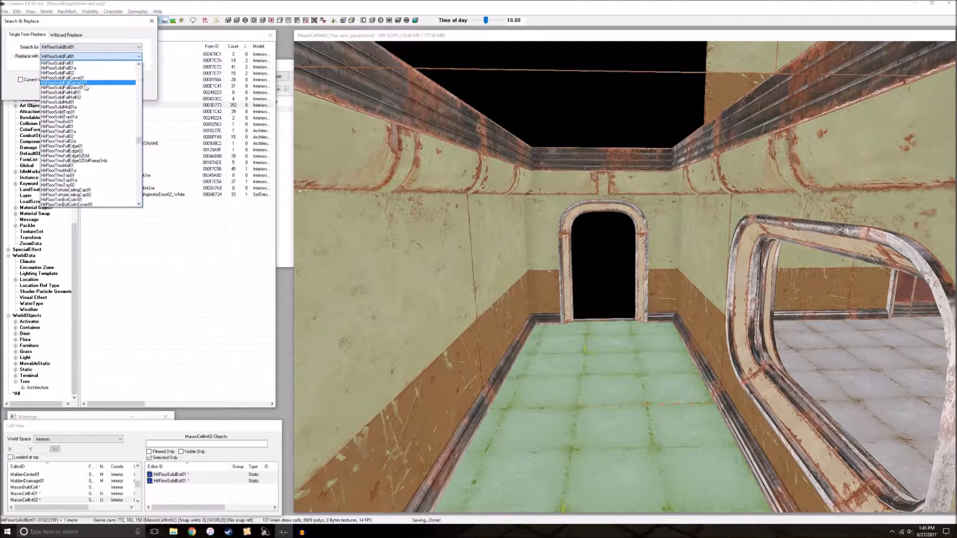
click(85, 112)
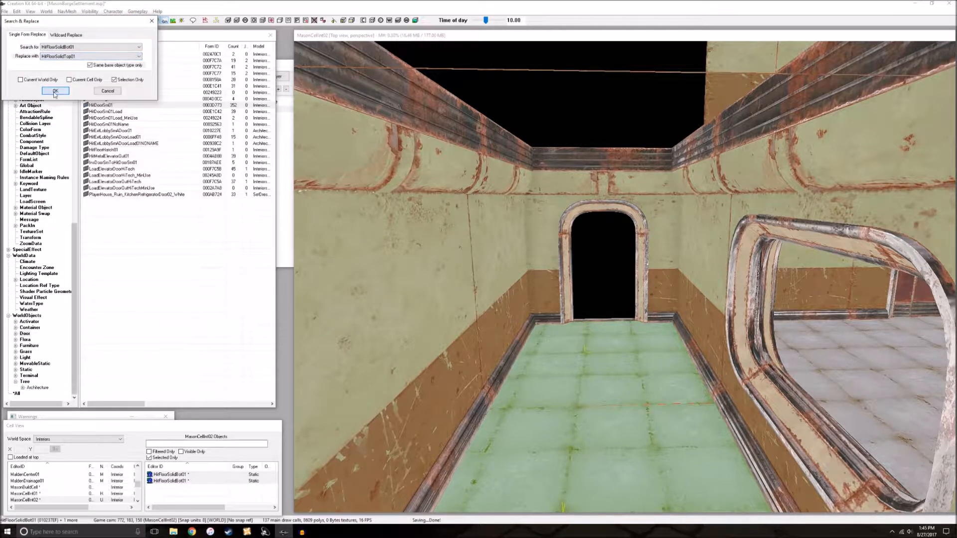
click(55, 91)
click(496, 290)
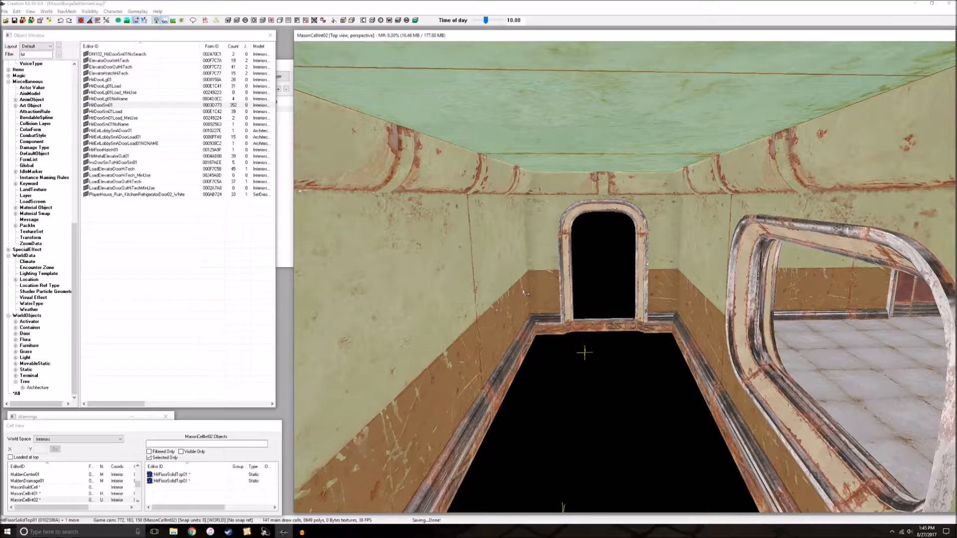
Replace the two selected HitFloorSolidTop01 pieces with HitFloorSolidBot01 to floor the narrow room beneath its ceiling
key(ctrl+f)
click(89, 56)
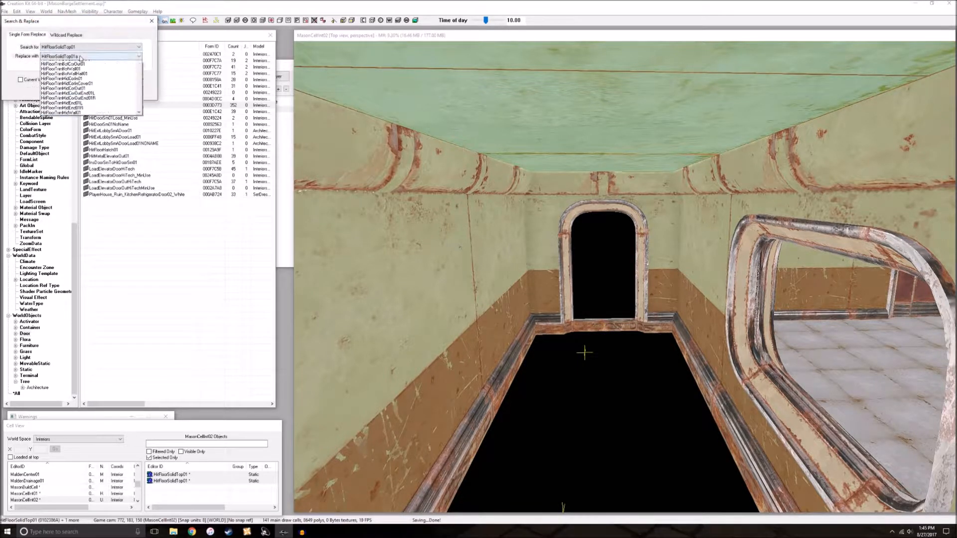
scroll(75, 95, up, 2)
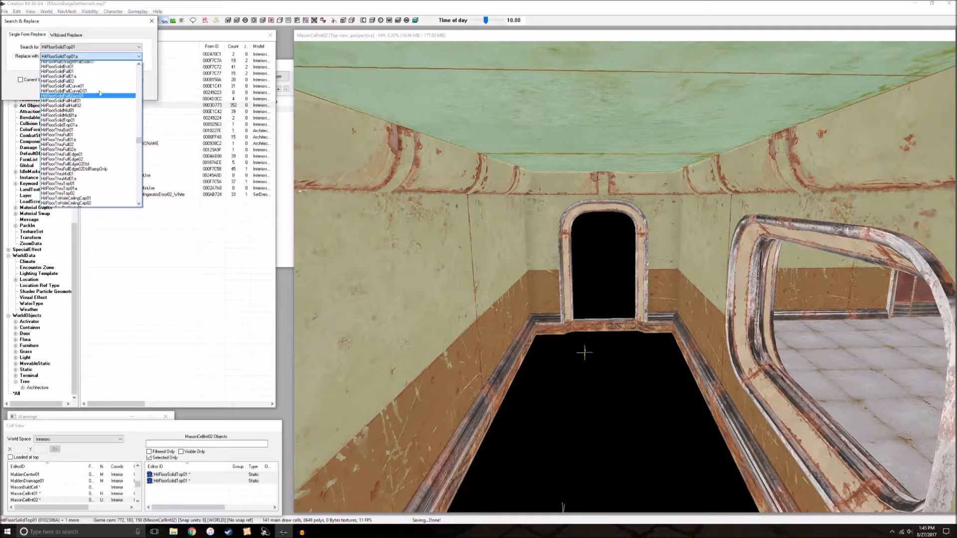
click(65, 80)
click(56, 91)
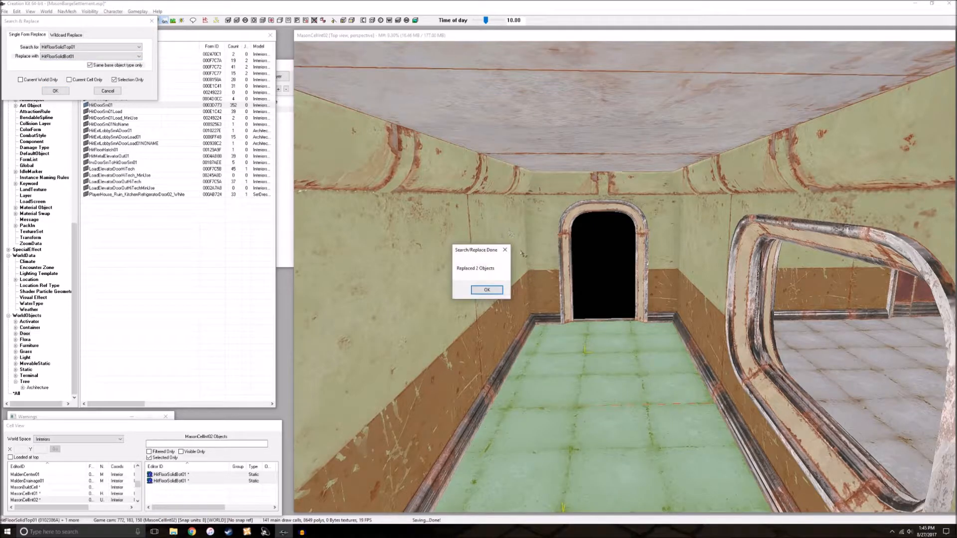
click(491, 295)
Duplicate a wall section near the narrow room, move the copy into position, and inspect the surrounding rooms
key(d)
shift+middle_drag(615, 364, 840, 366)
click(784, 216)
key(ctrl+d)
drag(784, 216, 439, 243)
shift+middle_drag(438, 243, 561, 258)
drag(560, 258, 550, 259)
key(d)
shift+middle_drag(730, 263, 751, 281)
scroll(751, 281, up, 5)
scroll(624, 276, down, 6)
Place a HitDoorSm01 door in the doorway near the room's corner and align it with the frame
click(568, 322)
shift+middle_drag(567, 321, 667, 325)
scroll(632, 351, up, 6)
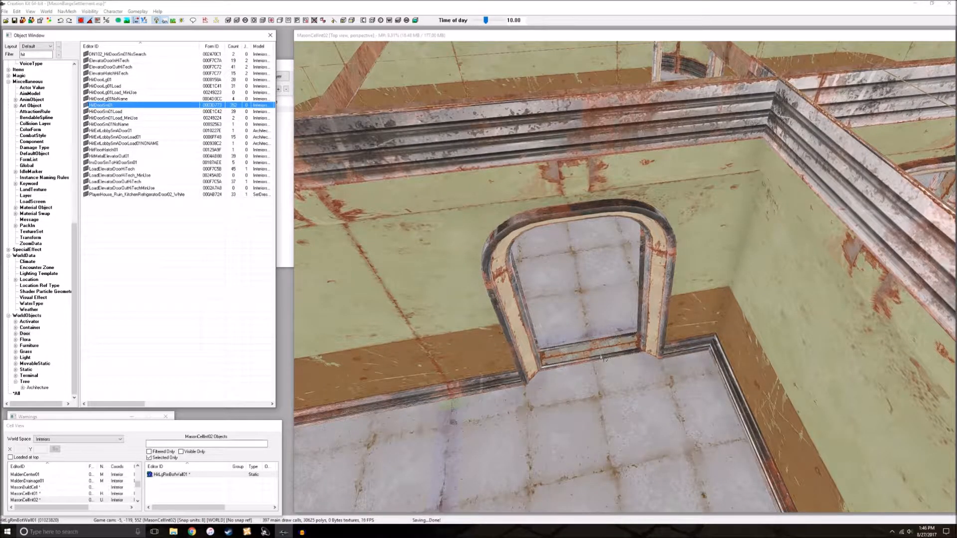
drag(603, 358, 607, 346)
shift+middle_drag(606, 346, 518, 359)
drag(518, 359, 639, 372)
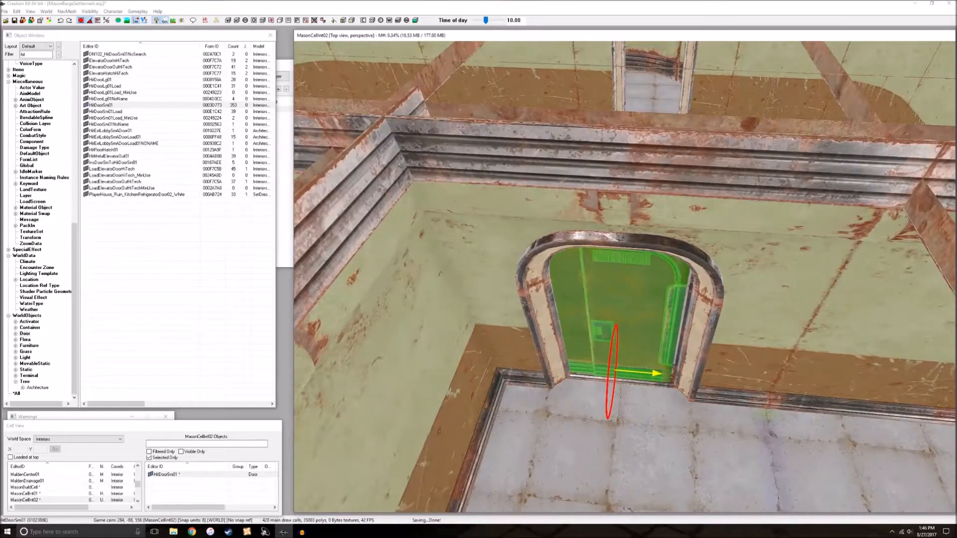
scroll(647, 342, down, 2)
shift+middle_drag(647, 342, 723, 302)
key(d)
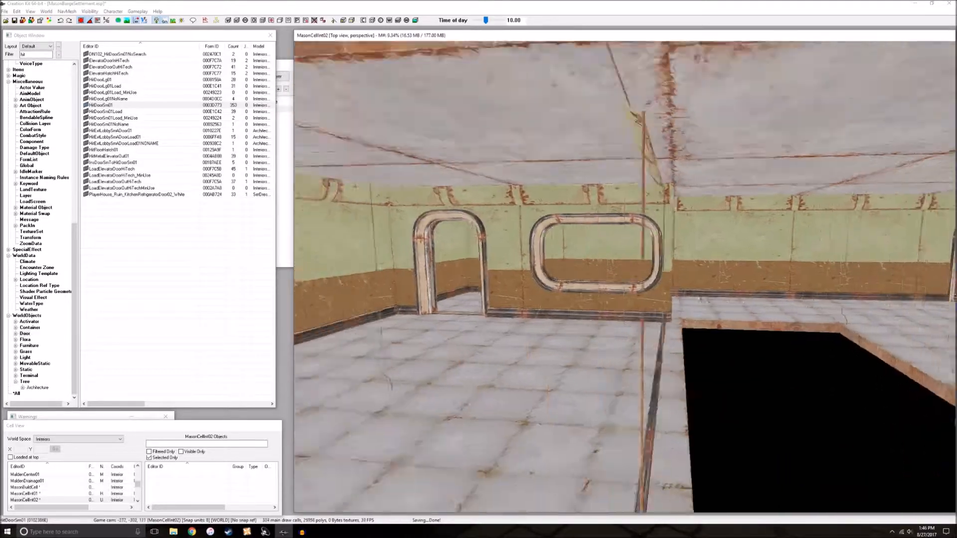
Place a HitDoorSm01 door in the doorway beside the window wall
scroll(741, 298, up, 3)
scroll(724, 301, up, 3)
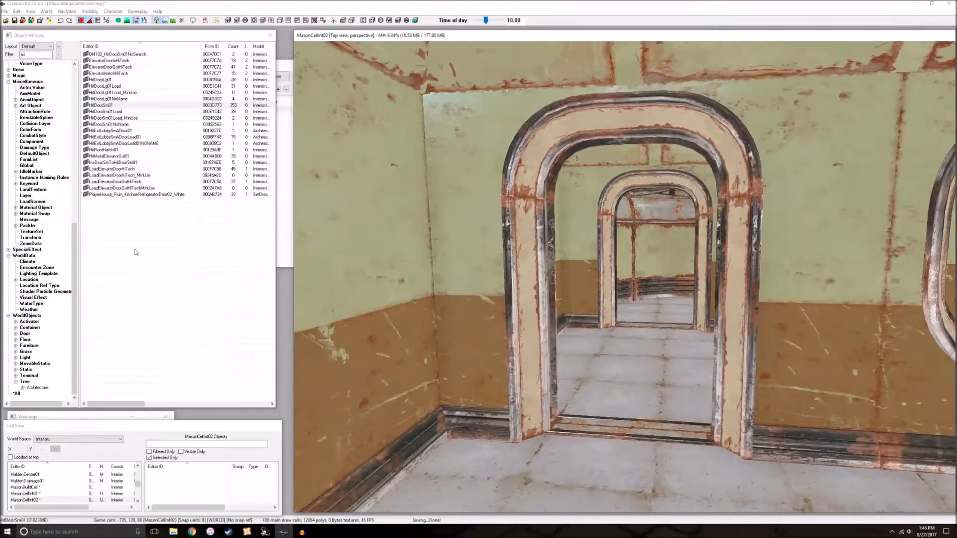
drag(147, 105, 643, 430)
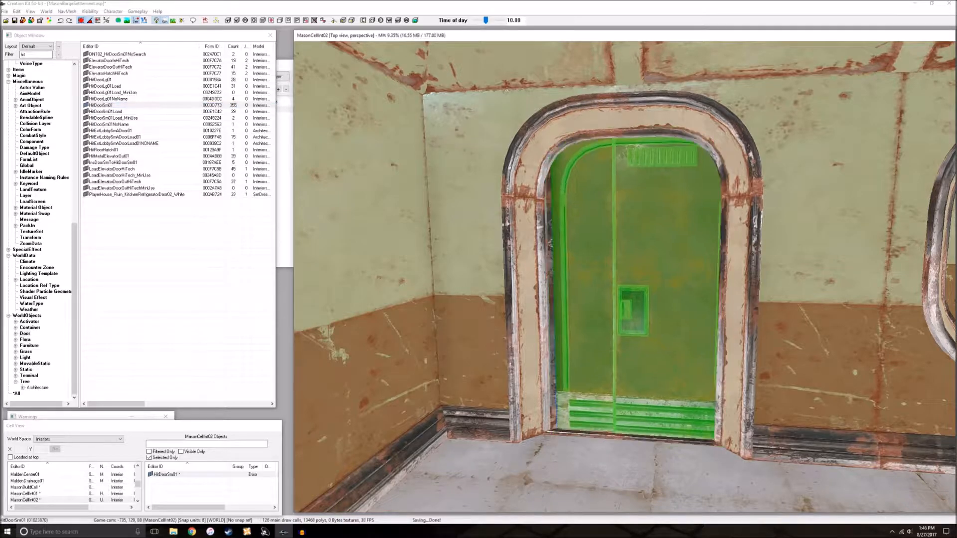
mouse_move(636, 385)
shift+middle_down()
mouse_move(636, 377)
mouse_move(642, 388)
mouse_move(653, 385)
shift+middle_up()
Duplicate that door and move the copy into the next doorway beyond it
key(ctrl+d)
drag(649, 392, 645, 254)
scroll(649, 401, up, 5)
drag(648, 404, 650, 217)
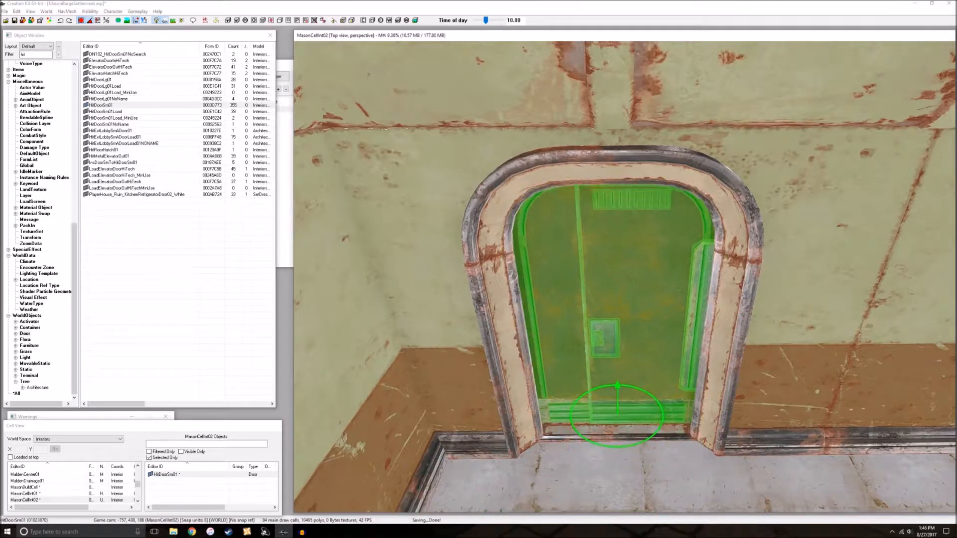
key(d)
scroll(649, 403, down, 3)
Place a HitDoorSm01 door in the side doorway of the room above and align it with the frame
shift+middle_drag(649, 404, 604, 442)
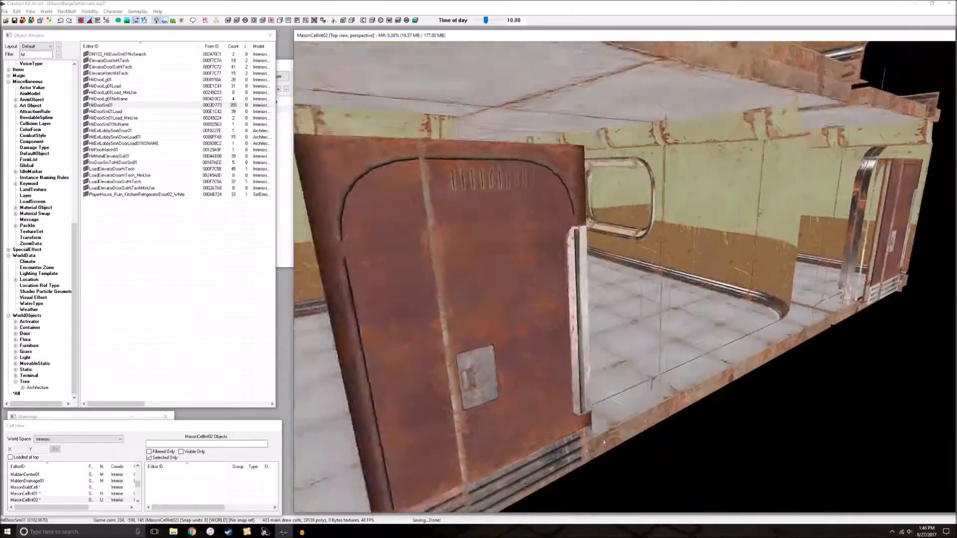
click(668, 400)
shift+middle_drag(671, 402, 755, 423)
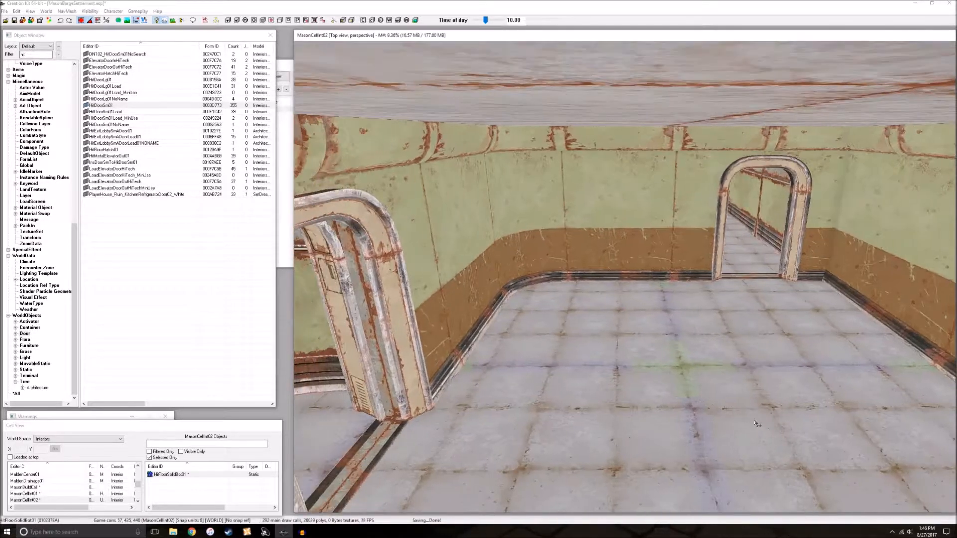
drag(130, 105, 400, 448)
drag(391, 389, 358, 391)
Fit a HitDoorSm01 door into the room's corner doorway leading to the hallway and check both sides
shift+middle_drag(349, 375, 652, 259)
key(d)
click(489, 365)
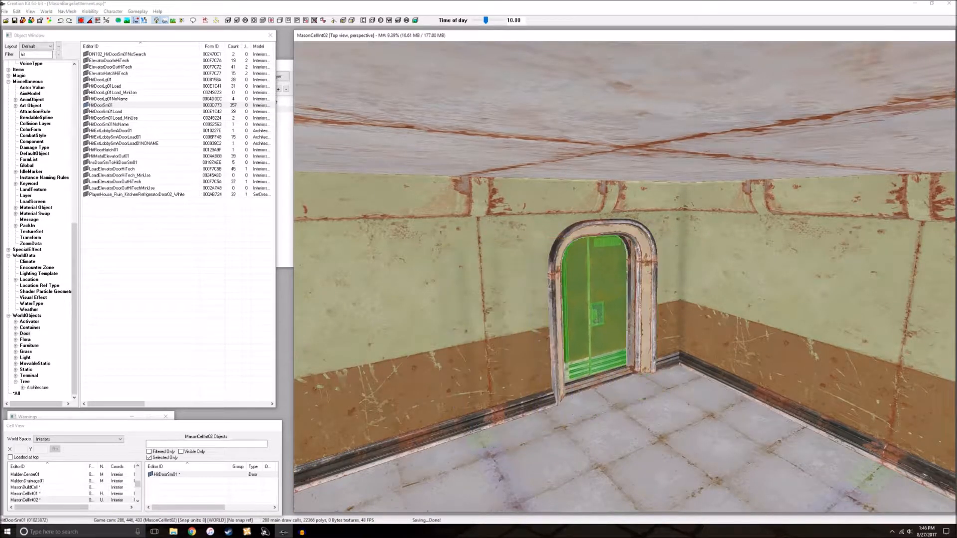
scroll(606, 292, up, 3)
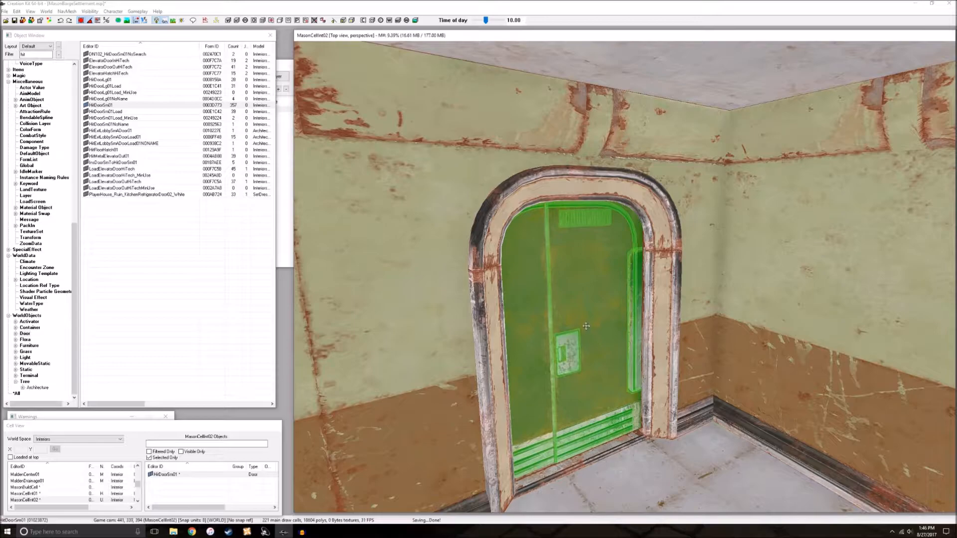
shift+middle_drag(586, 326, 592, 330)
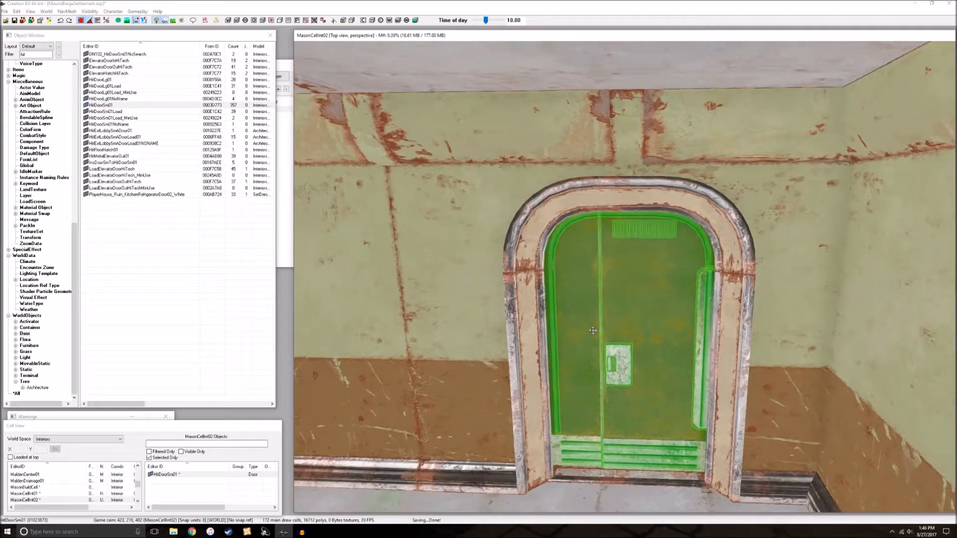
scroll(596, 330, down, 1)
scroll(595, 330, up, 6)
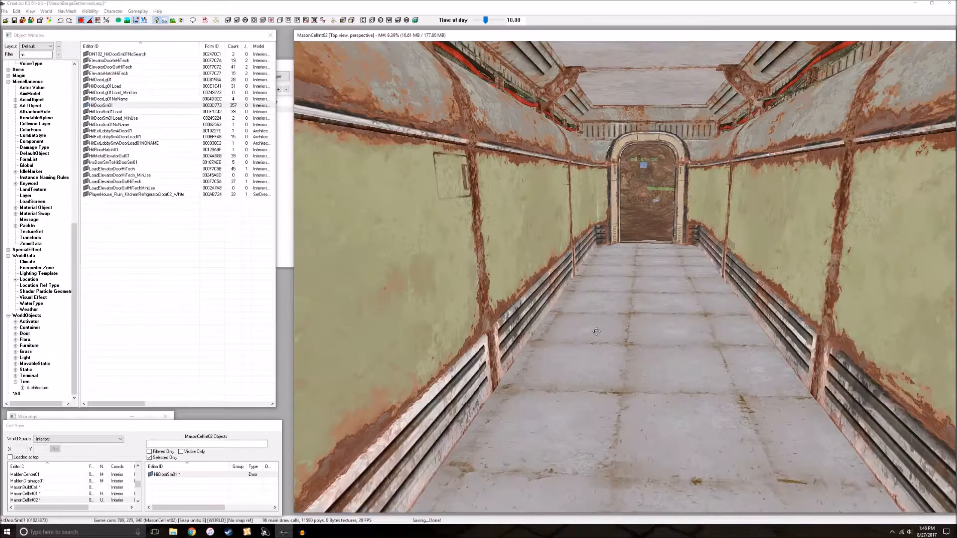
Fit a HitDoorSm01 door into the corridor's end doorway that opens onto the cave tunnel
scroll(596, 339, up, 5)
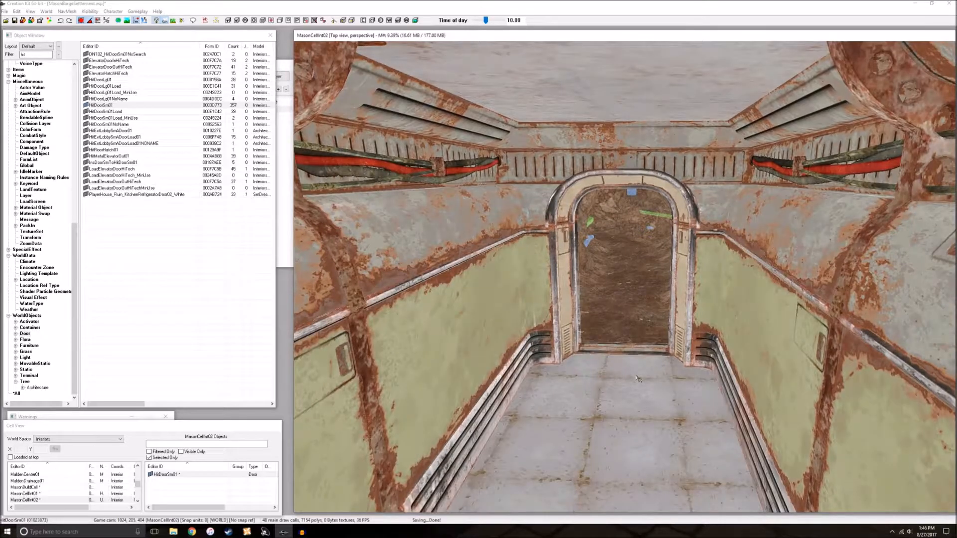
shift+middle_drag(635, 371, 815, 247)
scroll(627, 243, down, 4)
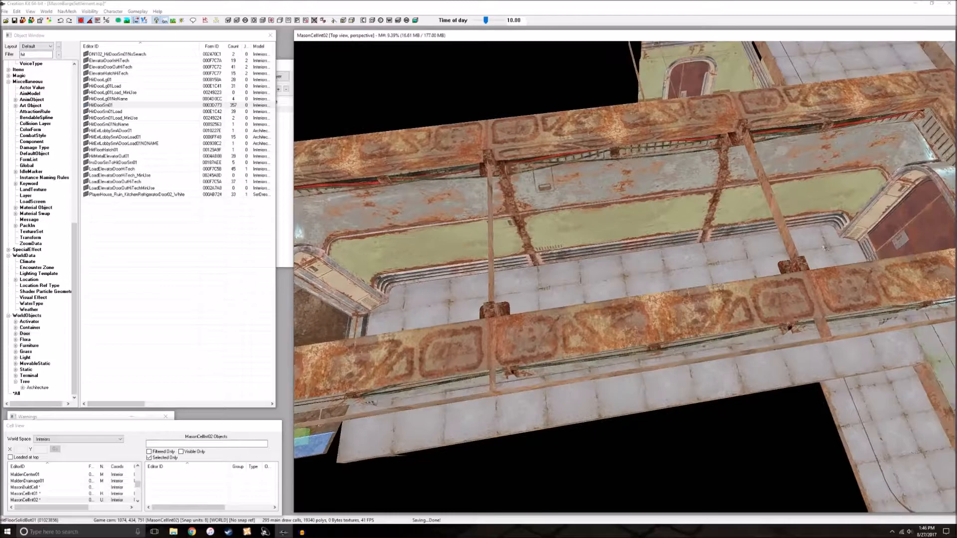
shift+middle_drag(641, 279, 693, 199)
scroll(667, 279, up, 4)
scroll(667, 279, down, 4)
shift+middle_drag(643, 354, 804, 271)
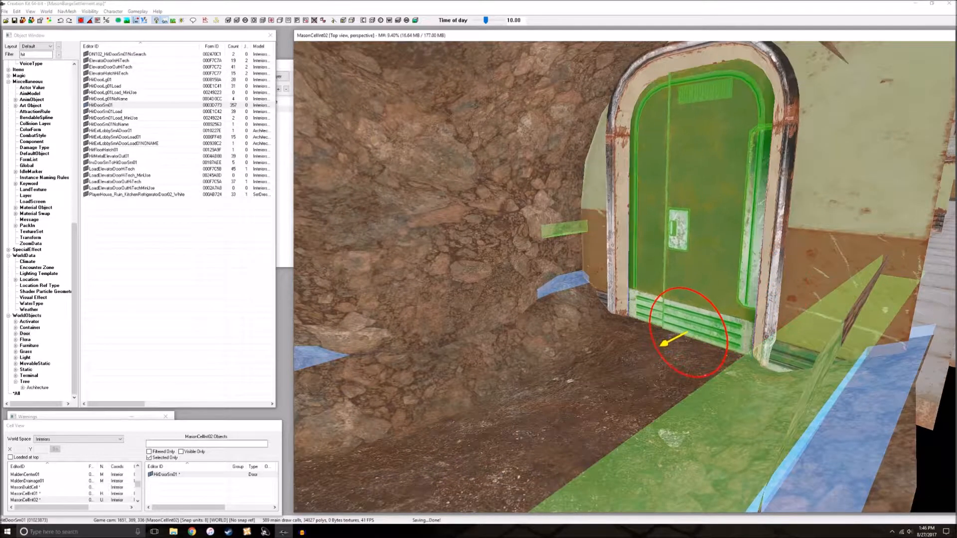
key(d)
shift+middle_drag(688, 255, 674, 290)
Review the stacked room levels, their doorways and the cave tunnel for missing doors
scroll(667, 269, down, 5)
scroll(662, 286, down, 3)
scroll(622, 299, down, 2)
shift+middle_drag(614, 297, 384, 99)
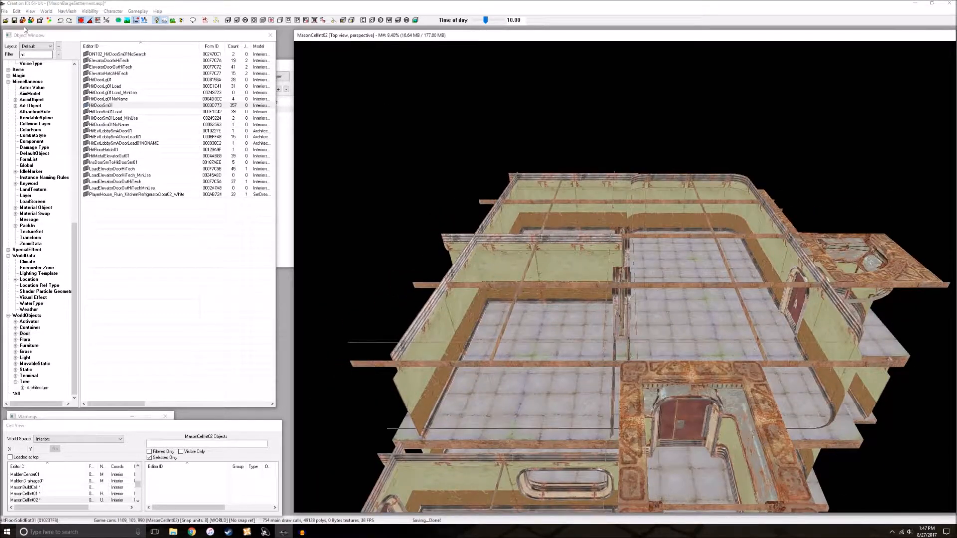
click(694, 321)
scroll(694, 321, up, 2)
shift+middle_drag(694, 322, 642, 362)
key(d)
scroll(641, 360, up, 3)
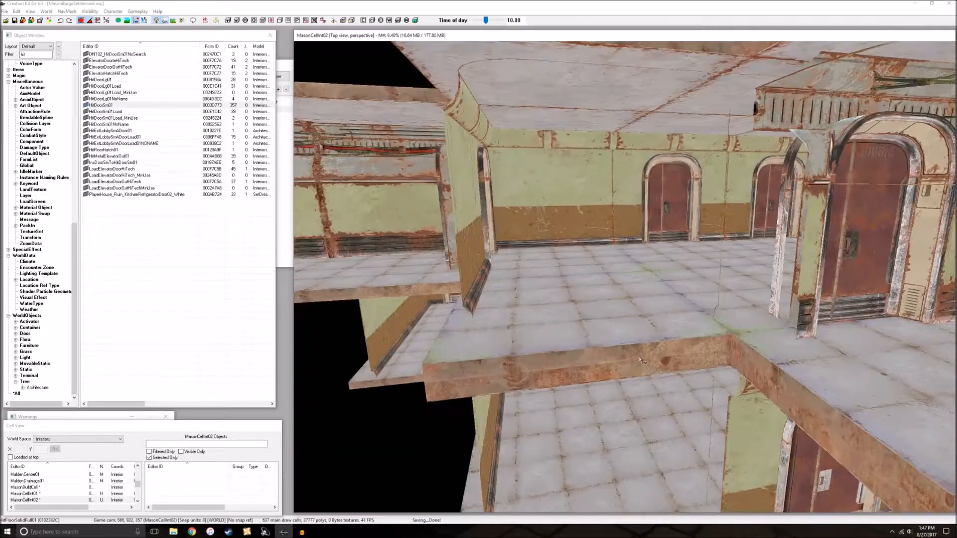
scroll(643, 353, up, 8)
click(642, 410)
shift+middle_drag(642, 410, 621, 387)
key(d)
scroll(729, 406, down, 6)
scroll(713, 436, down, 2)
scroll(713, 436, up, 8)
scroll(815, 383, down, 8)
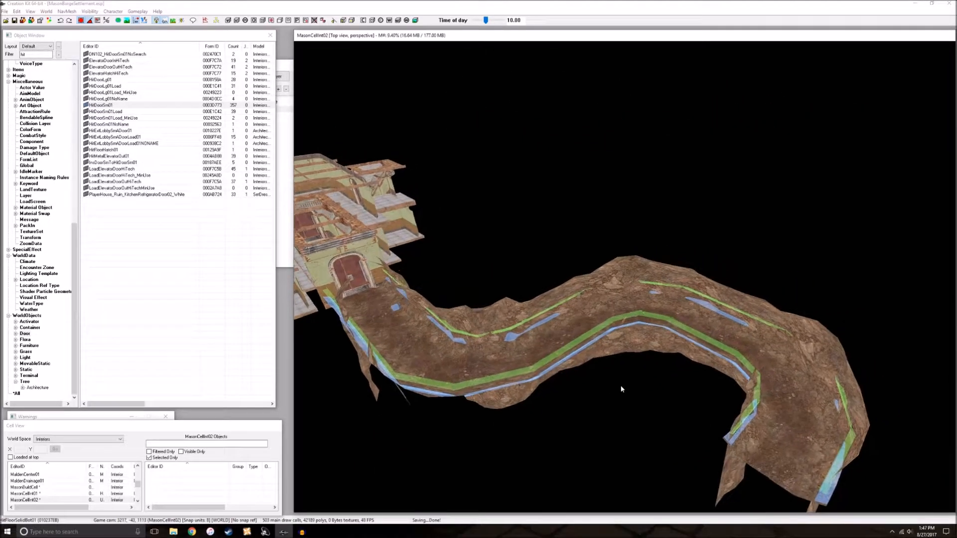
Filter the objects by "auto" and place an AutoloadDoorNoText door across the bend of the cave tunnel
scroll(782, 348, up, 5)
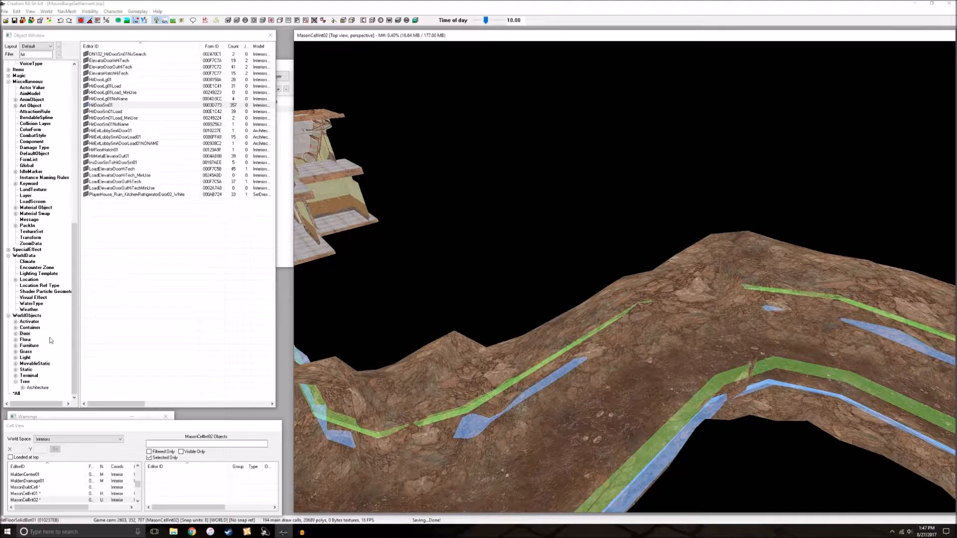
click(33, 53)
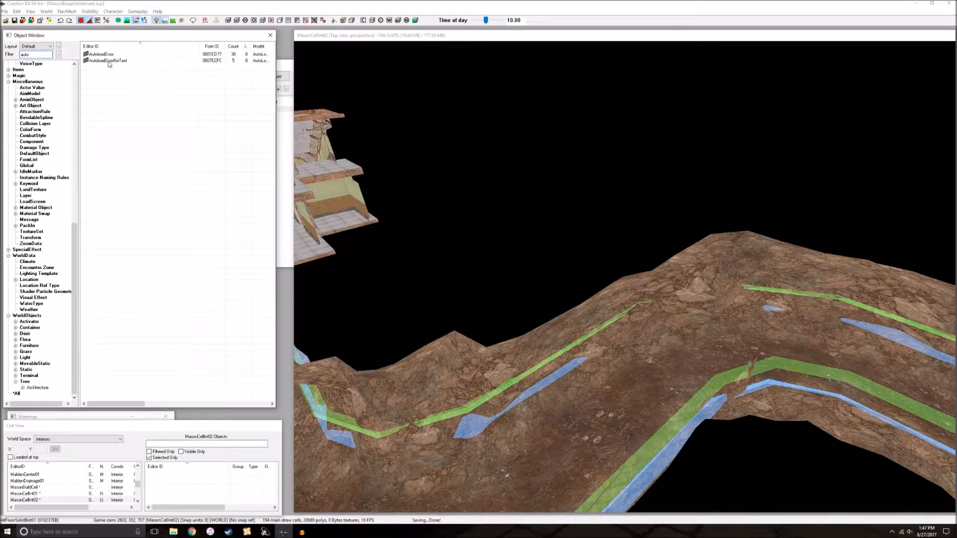
drag(761, 354, 750, 353)
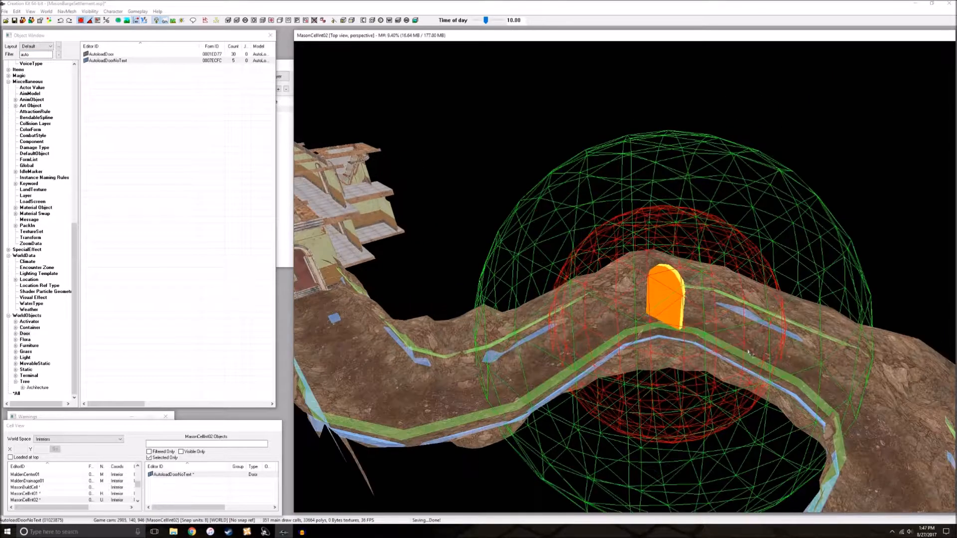
scroll(749, 352, up, 2)
Hide the markers to preview the bare cave tunnel, and show them again
key(m)
mouse_move(748, 352)
shift+middle_down()
mouse_move(694, 354)
mouse_move(730, 355)
shift+middle_up()
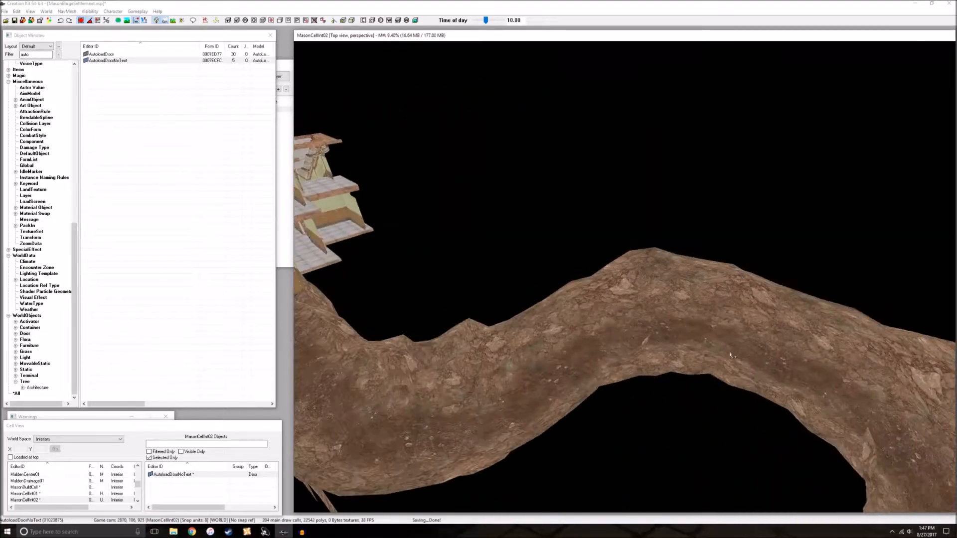
scroll(676, 355, down, 3)
scroll(680, 356, up, 3)
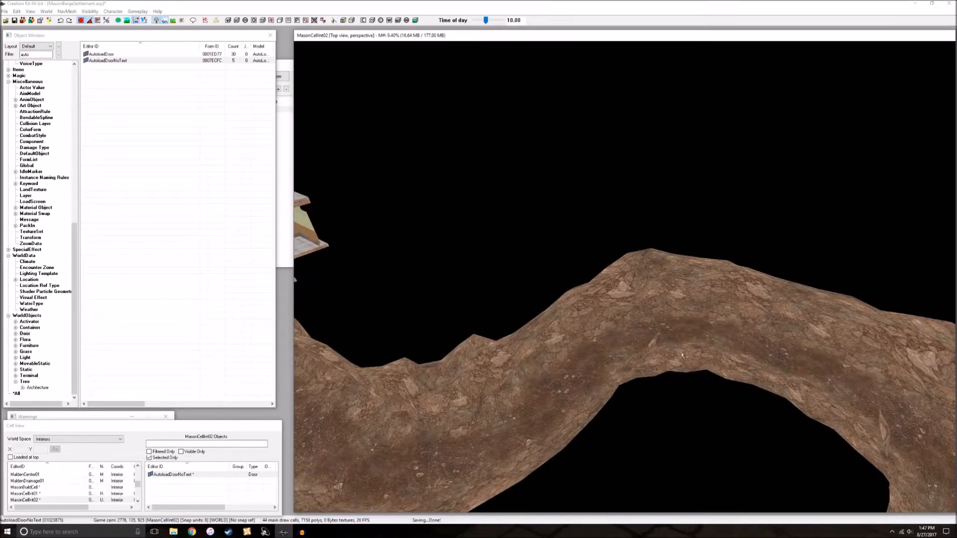
key(ctrl+z)
mouse_move(677, 301)
shift+middle_down()
mouse_move(688, 313)
mouse_move(681, 286)
mouse_move(685, 301)
shift+middle_up()
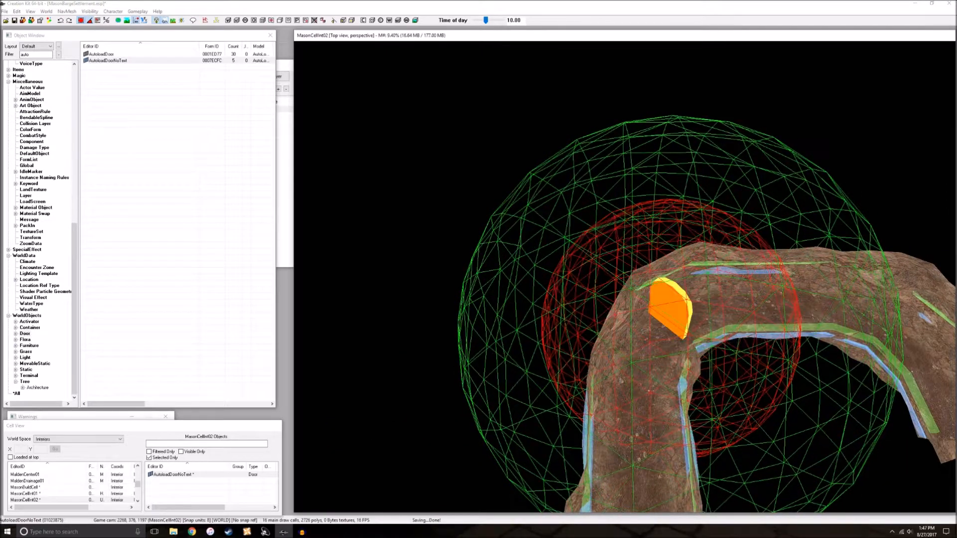
Examine the autoload door's position across the tunnel from several angles and distances
scroll(742, 367, down, 2)
mouse_move(739, 366)
shift+middle_down()
mouse_move(702, 368)
mouse_move(731, 359)
shift+middle_up()
scroll(730, 357, up, 2)
scroll(730, 360, up, 1)
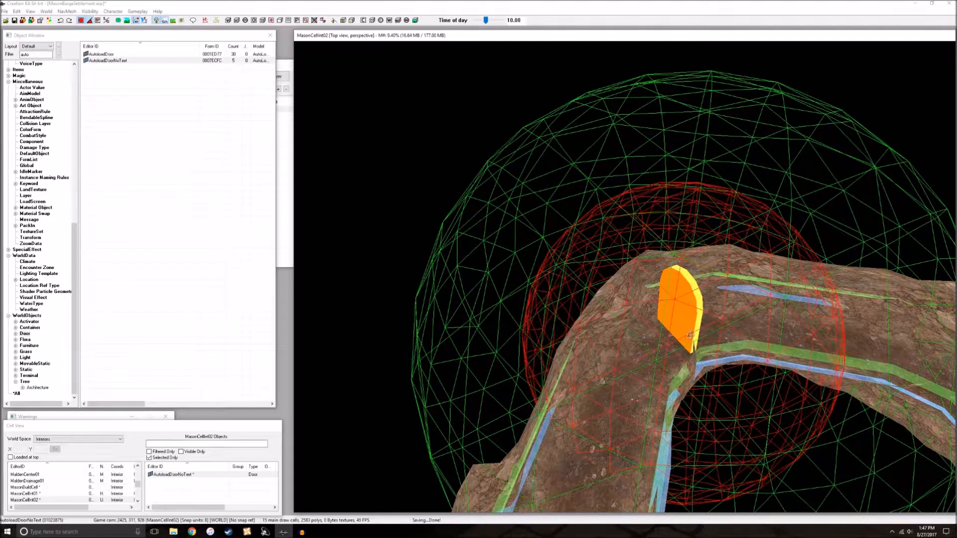
scroll(677, 279, down, 2)
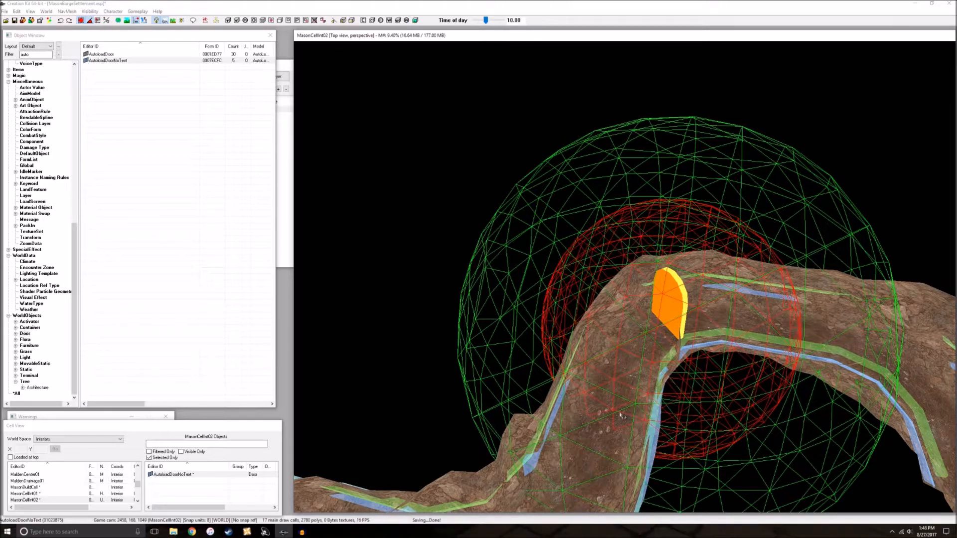
shift+middle_drag(620, 409, 661, 405)
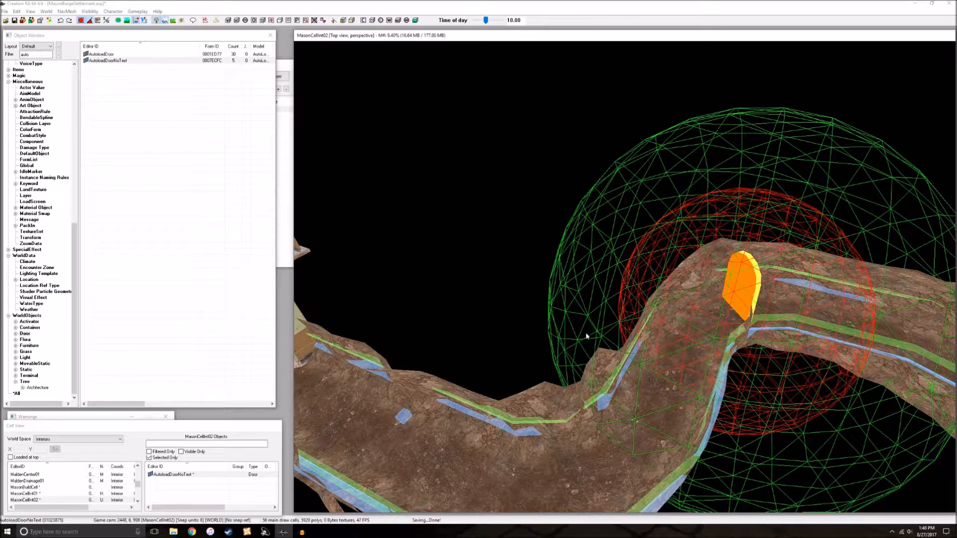
shift+middle_drag(663, 389, 689, 370)
scroll(710, 364, up, 3)
scroll(689, 371, up, 1)
scroll(690, 371, down, 3)
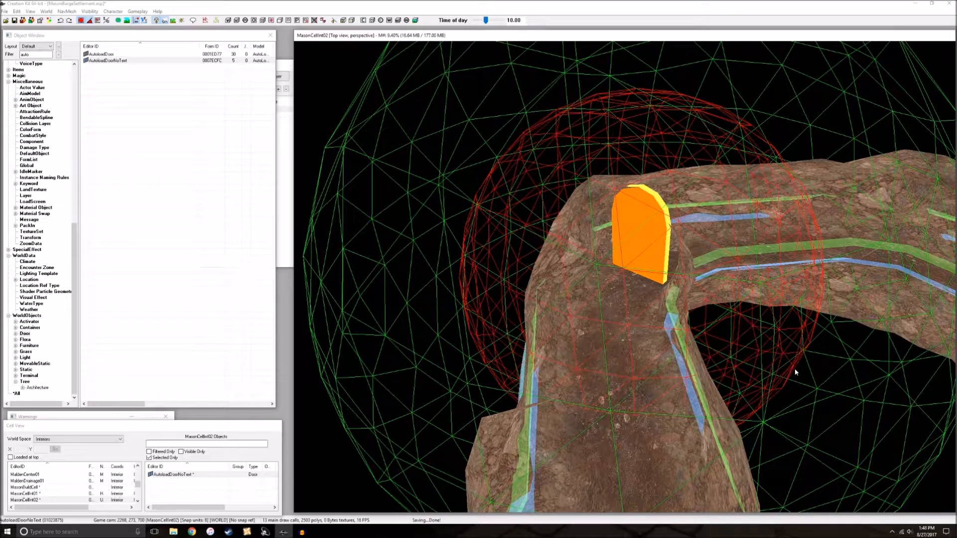
scroll(794, 369, down, 3)
scroll(603, 421, up, 2)
shift+middle_drag(717, 405, 705, 408)
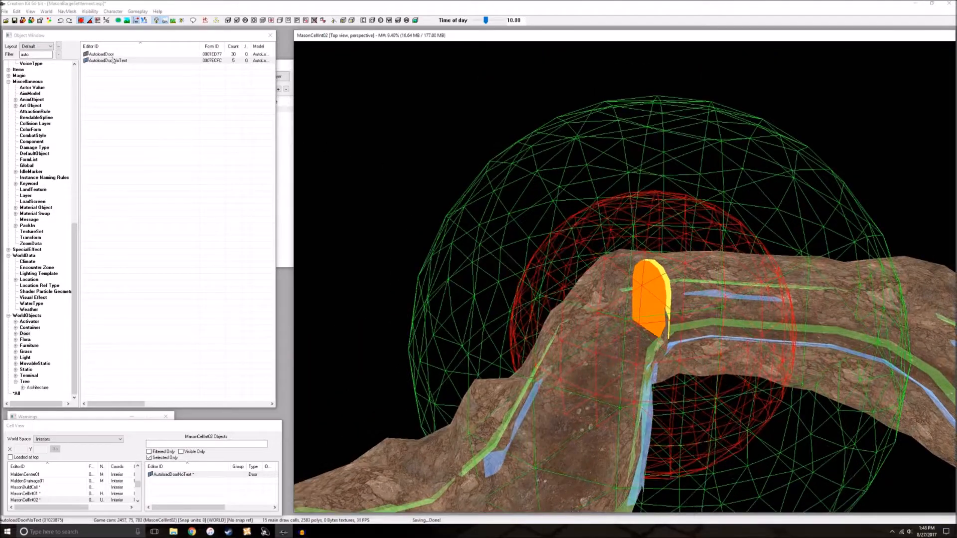
Check from above how the tunnel runs from the corridor past the autoload door
click(544, 399)
shift+middle_drag(544, 399, 675, 454)
scroll(620, 410, up, 1)
scroll(604, 459, down, 4)
shift+middle_drag(657, 415, 543, 280)
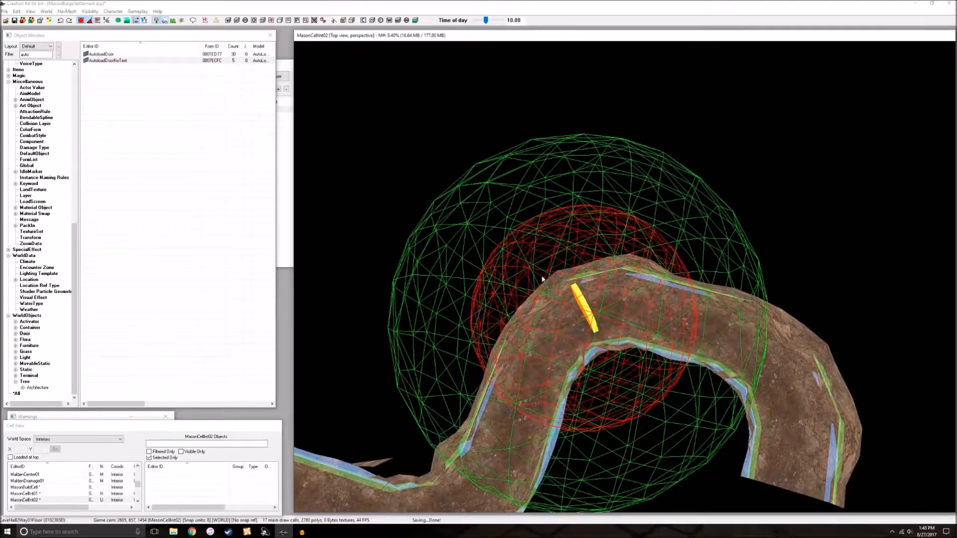
shift+middle_drag(667, 295, 507, 440)
scroll(616, 352, down, 3)
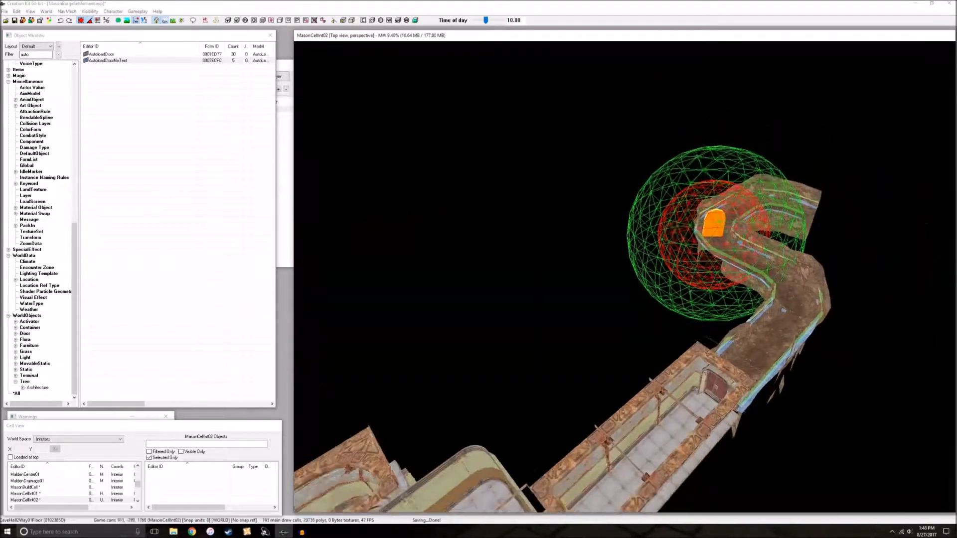
scroll(508, 440, down, 2)
Inspect the HitDoorSm01Load door in the room's long wall and leave it deselected
shift+middle_drag(616, 398, 674, 409)
key(d)
scroll(672, 383, up, 8)
scroll(672, 406, up, 2)
click(666, 311)
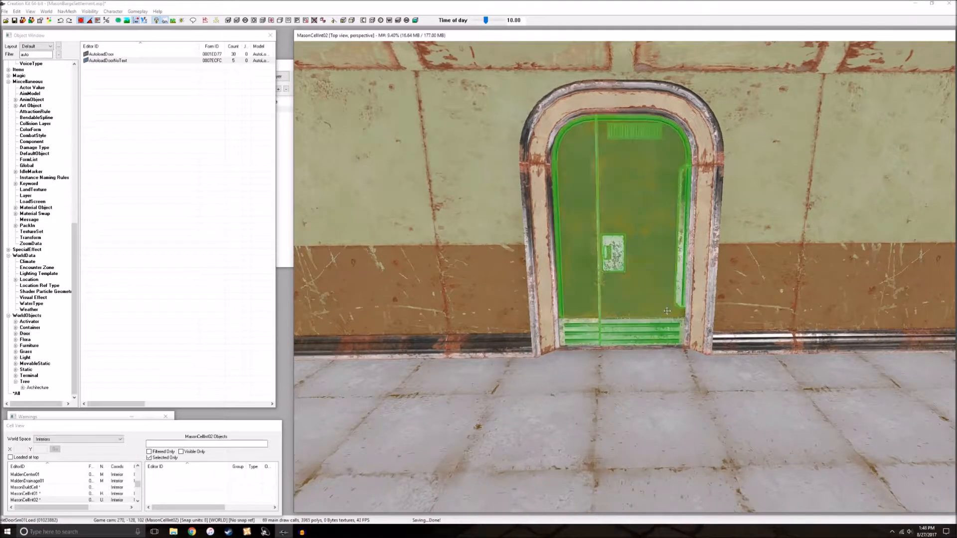
mouse_move(666, 310)
shift+middle_down()
mouse_move(598, 313)
mouse_move(670, 315)
shift+middle_up()
key(d)
Search all objects for "cocmarker" and place a COCMarkerHeading on the floor in front of the load door
double_click(39, 53)
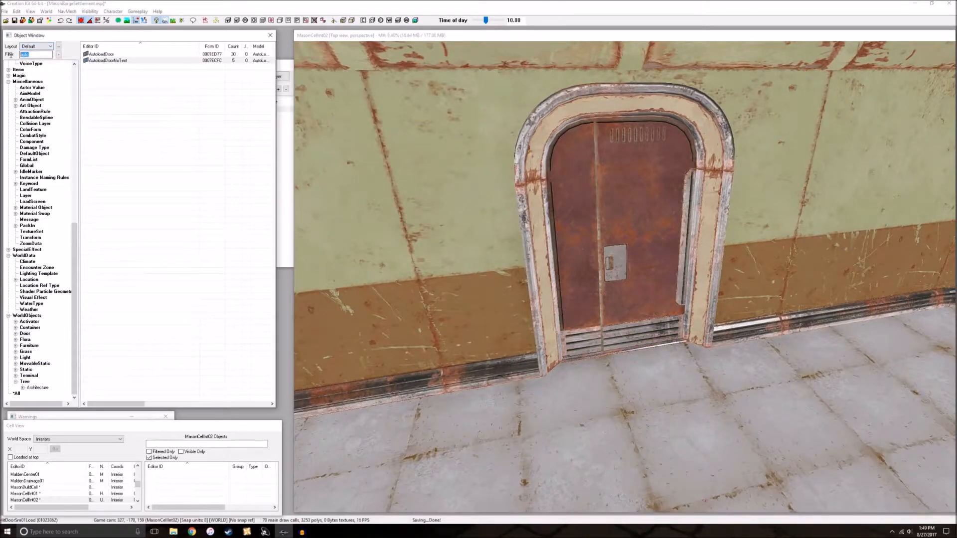
click(17, 394)
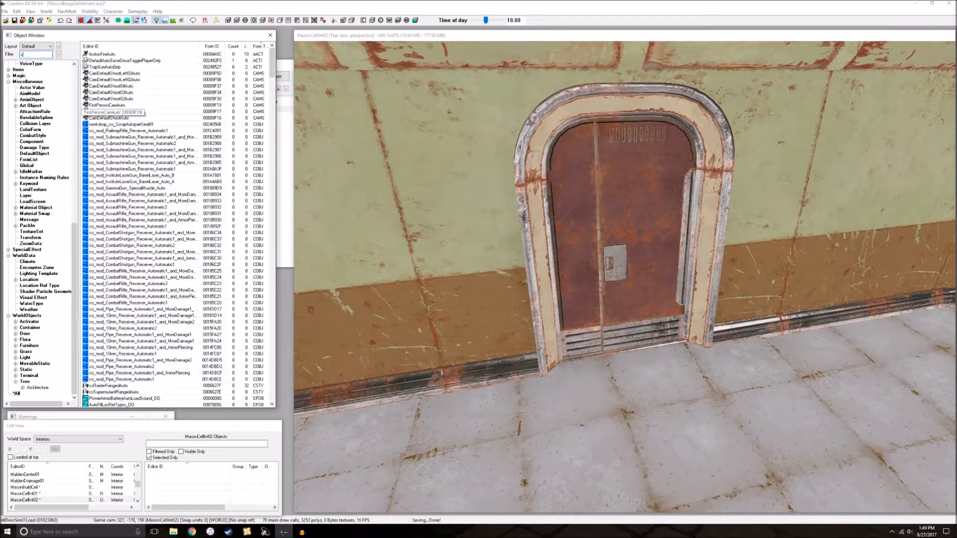
text(cocmarker)
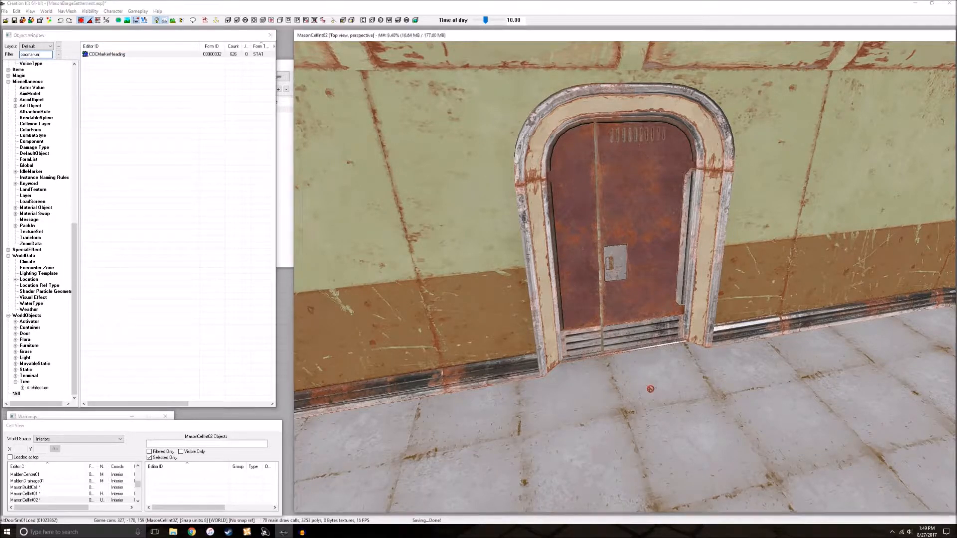
drag(650, 388, 648, 386)
mouse_move(708, 417)
shift+middle_down()
mouse_move(777, 417)
mouse_move(706, 415)
shift+middle_up()
drag(656, 355, 654, 375)
scroll(653, 359, down, 6)
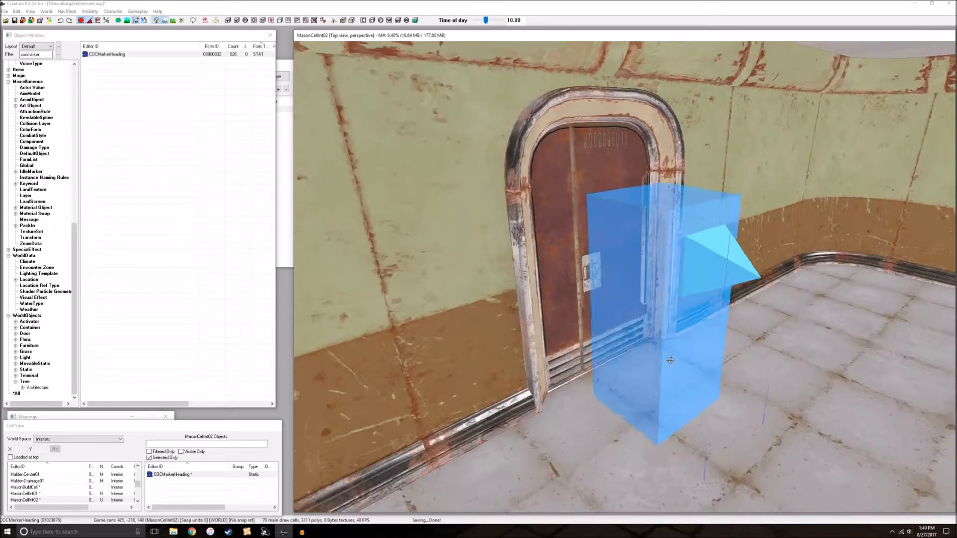
Check the whole interior from outside and save the plugin
scroll(656, 360, down, 10)
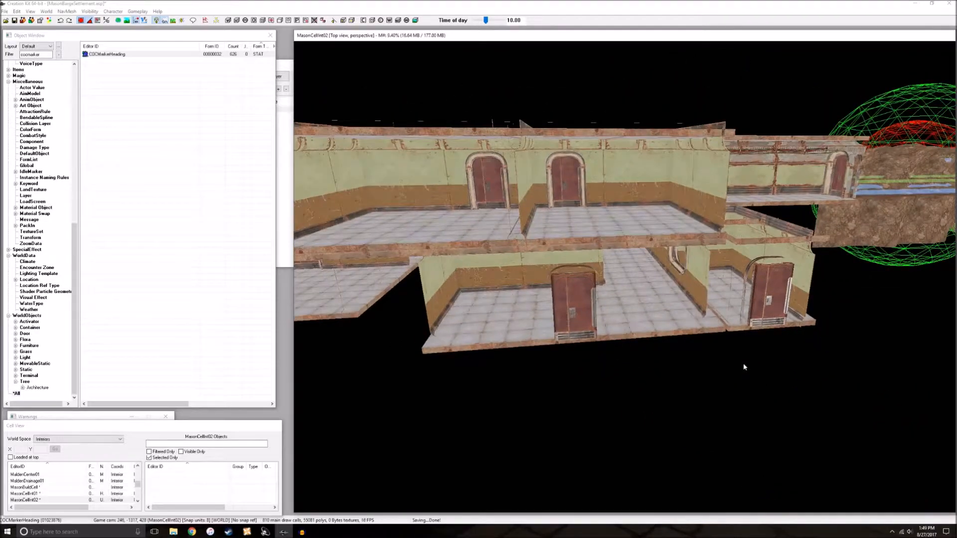
shift+middle_drag(745, 368, 704, 349)
scroll(667, 335, up, 4)
scroll(708, 335, down, 5)
click(14, 20)
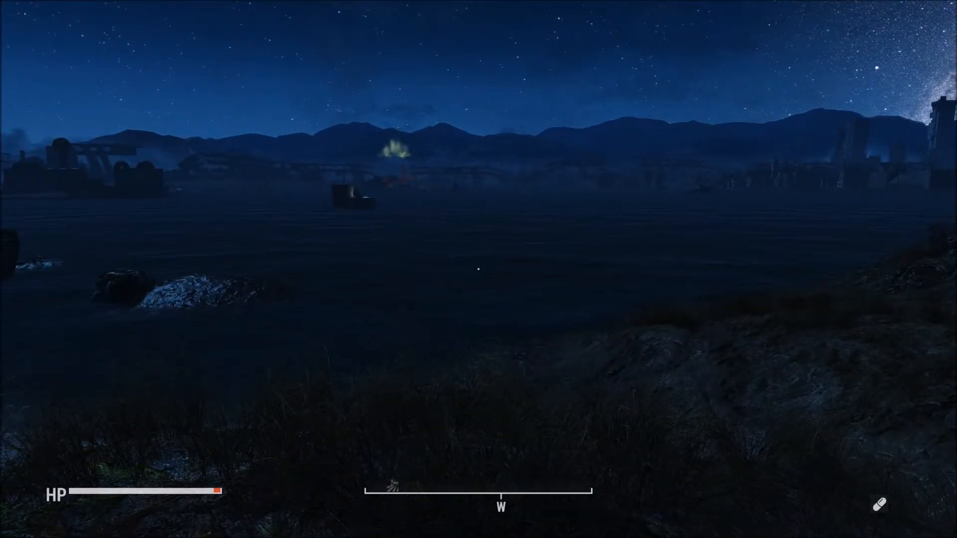
Switch to Fallout 4, enter the new interior cell through the console, and inspect the window wall
key(grave)
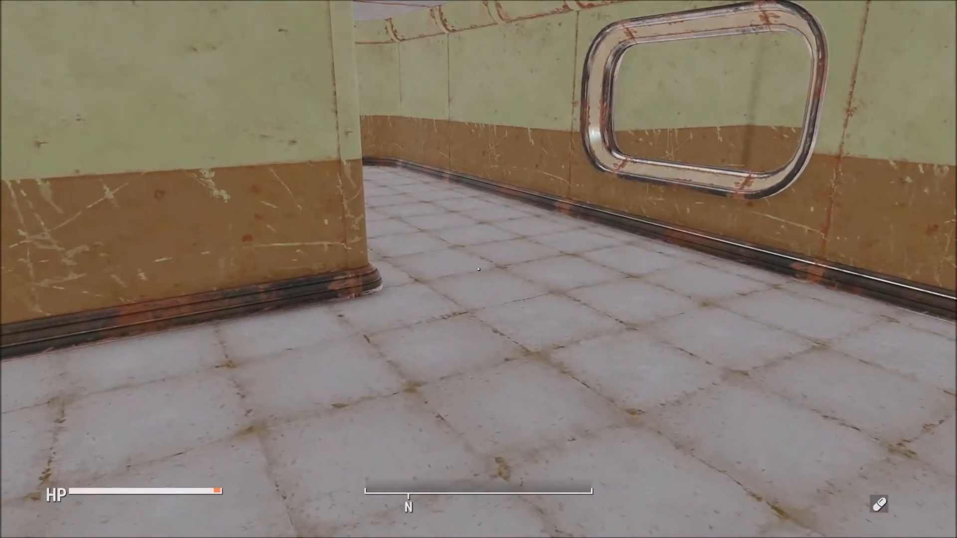
key(w)
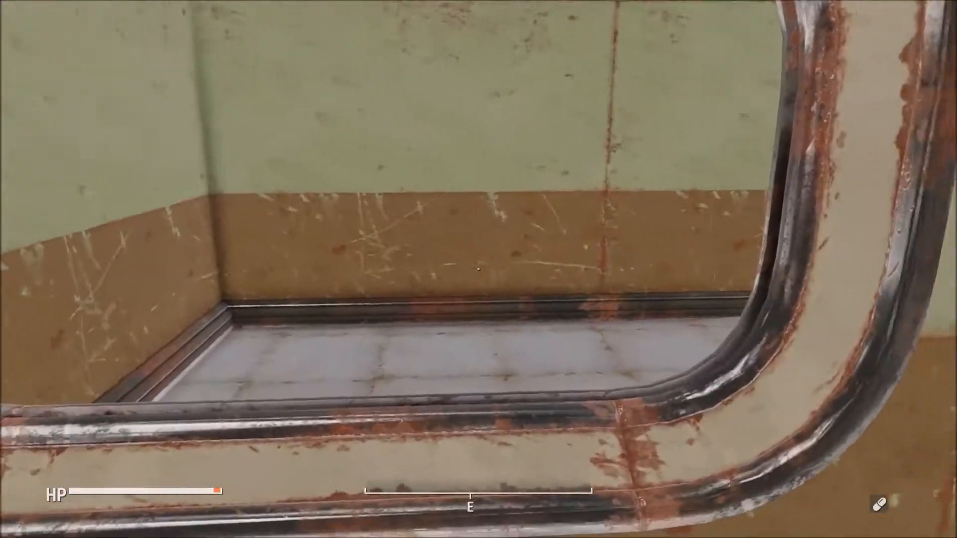
key(w)
key(w)
key(w)
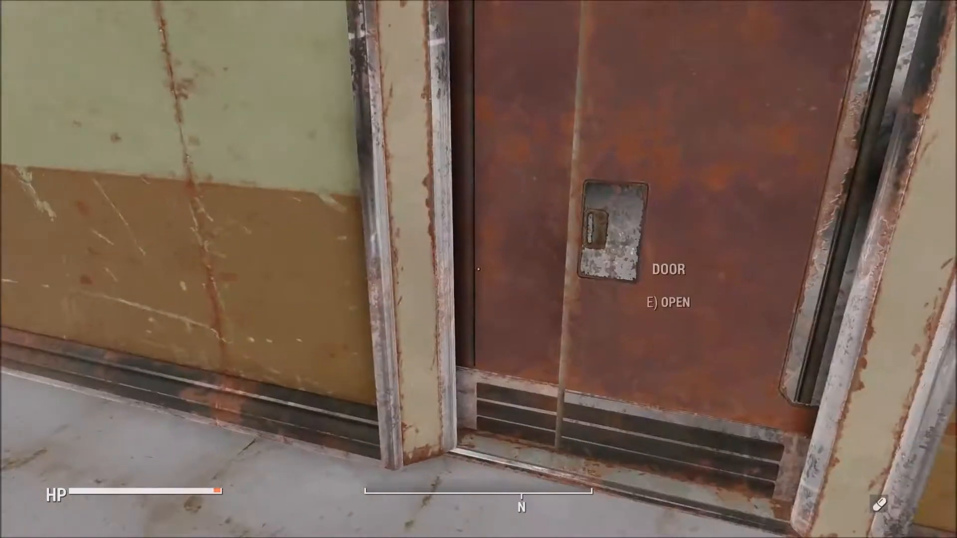
Open the door beside the window wall and check the narrow room behind it
key(e)
key(w)
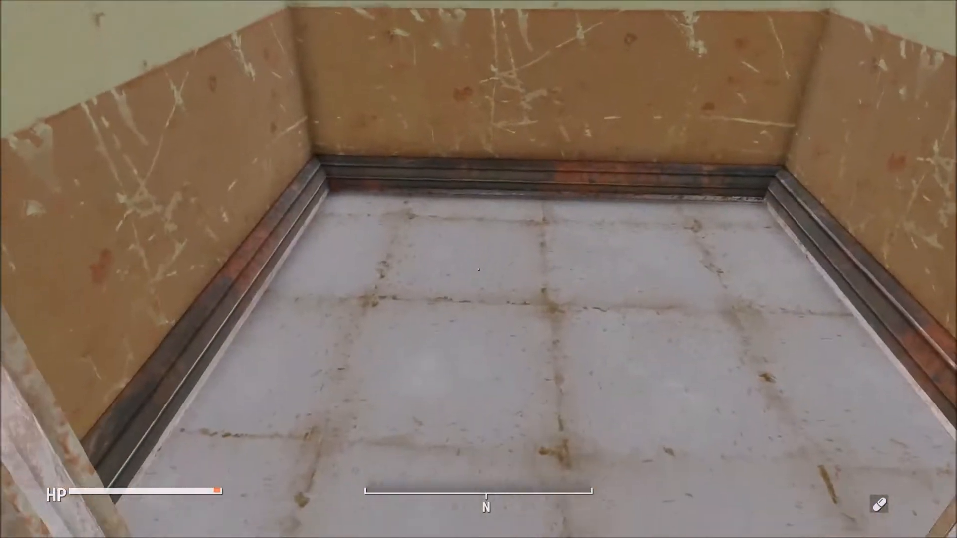
key(w)
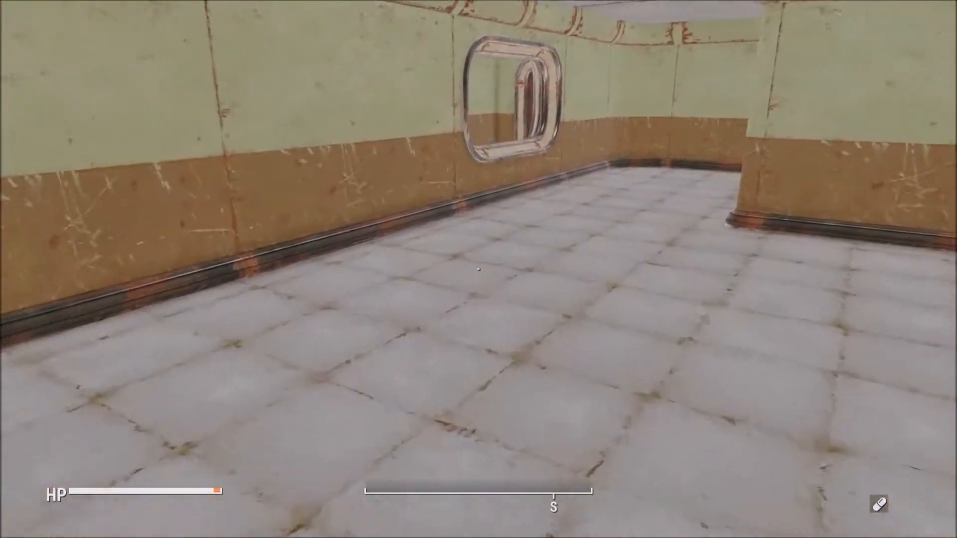
Walk through the remaining rooms, opening a door on the way, and inspect their walls, ceilings and doorways
key(w)
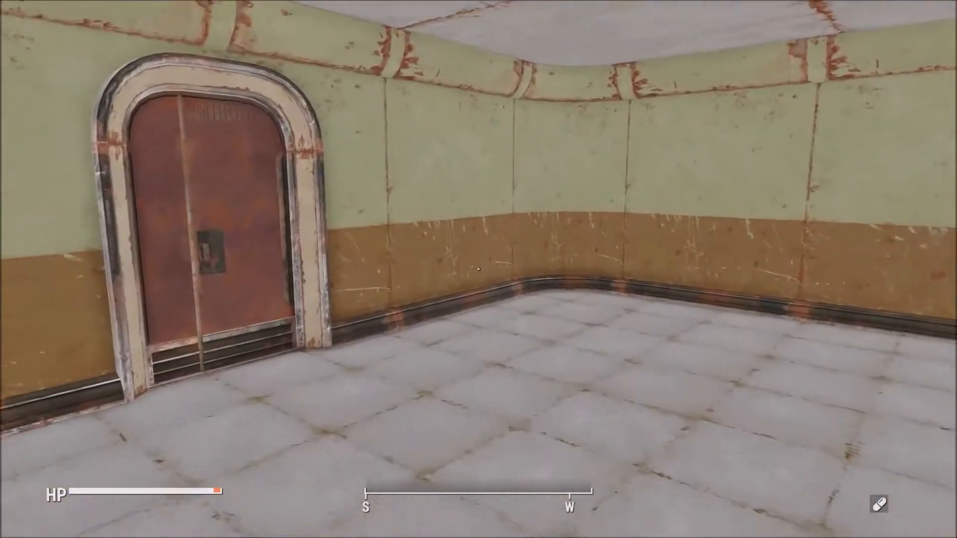
key(w)
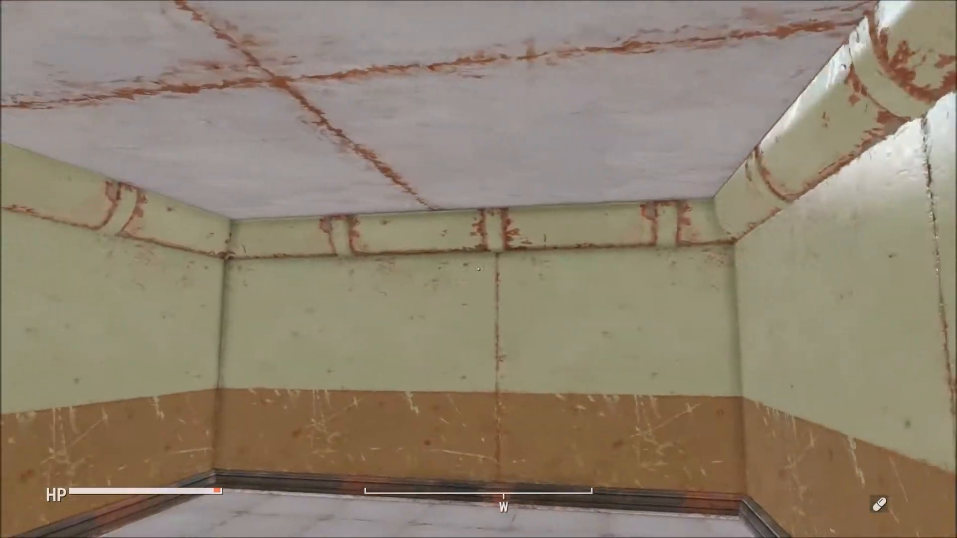
key(w)
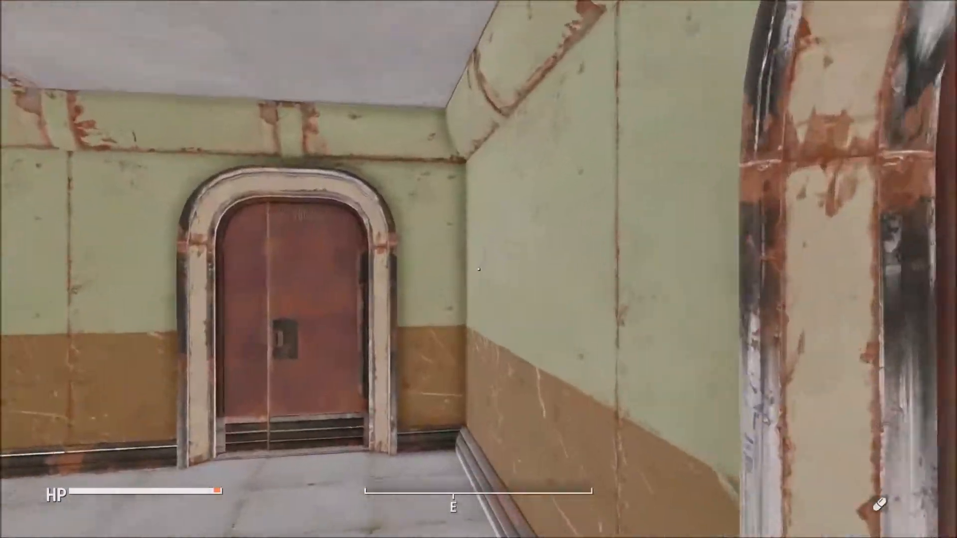
key(e)
key(w)
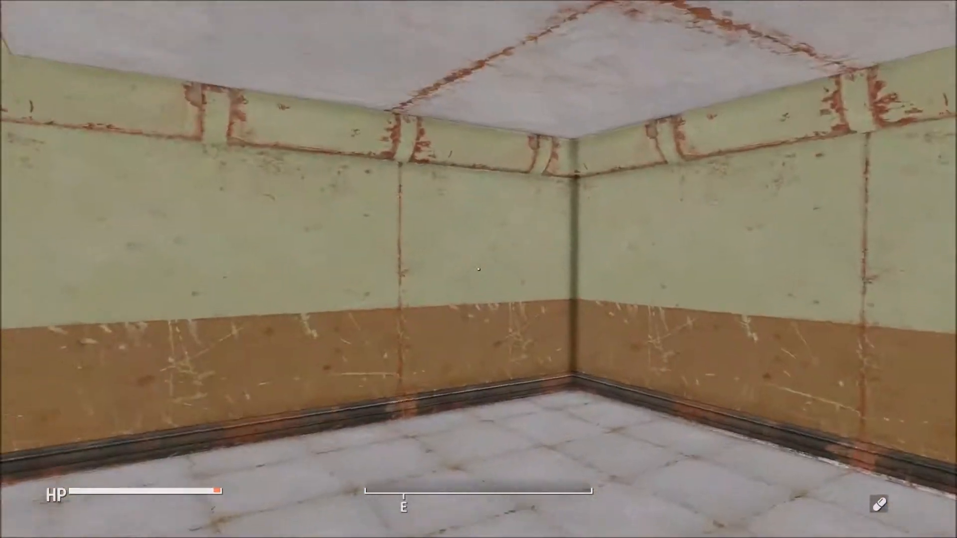
Walk through the red metal doors and the straight hallway into the rock cave tunnel and check how the pieces join
key(w)
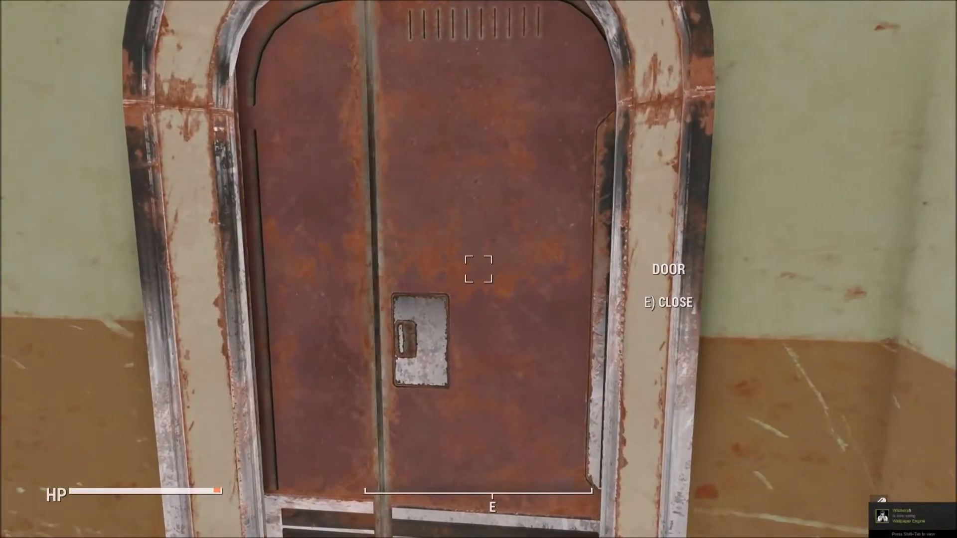
key(w)
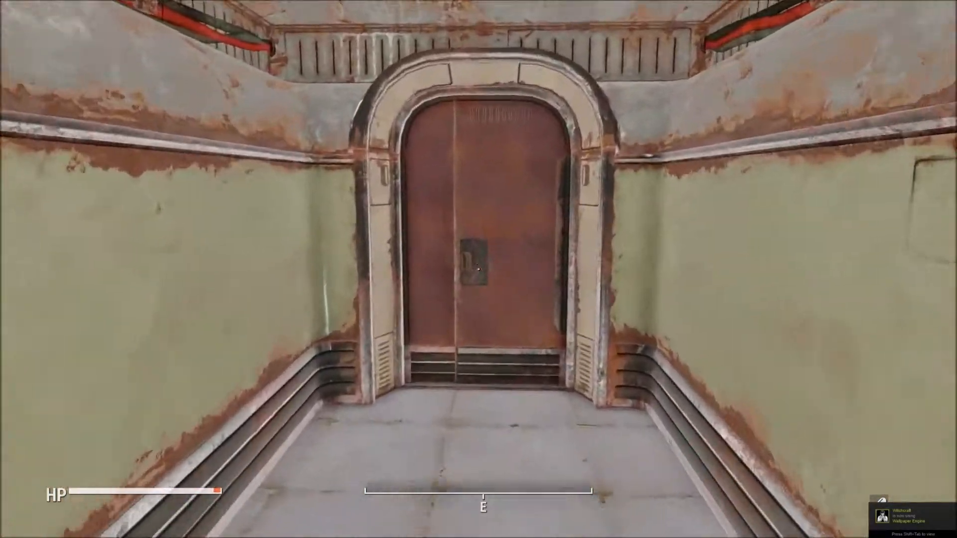
key(s)
key(w)
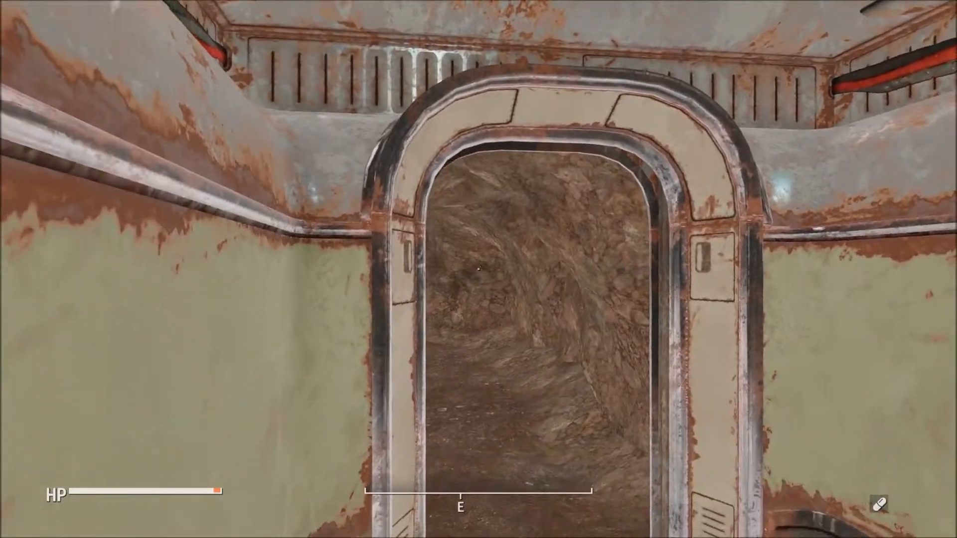
key(d)
key(w)
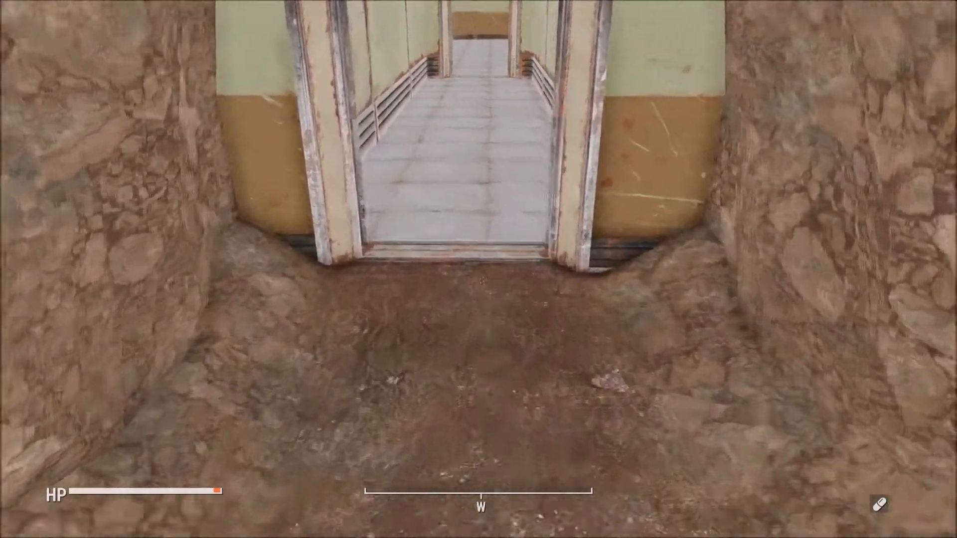
key(w)
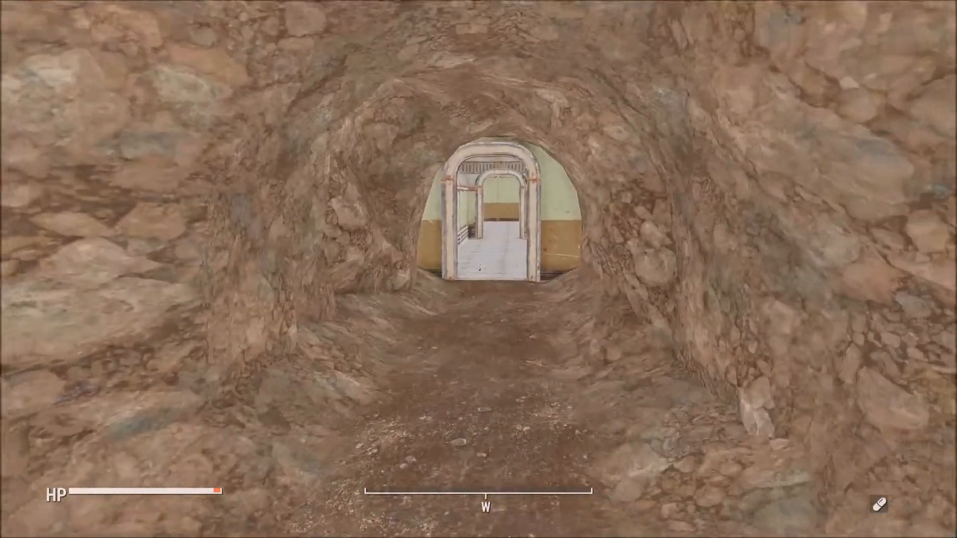
Return from the cave tunnel through the straight hallway and inspect the curved hallway's walls, floor and ceiling
key(w)
key(w)
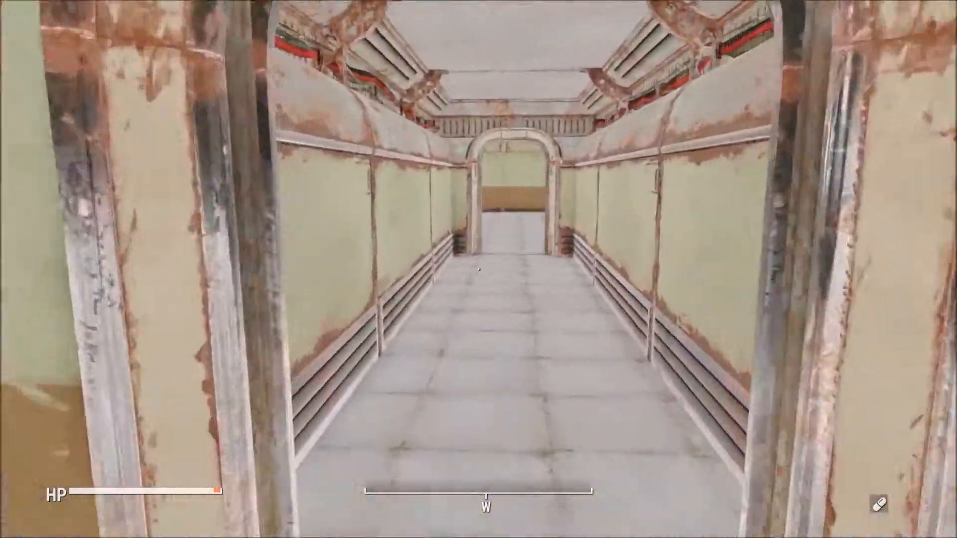
key(w)
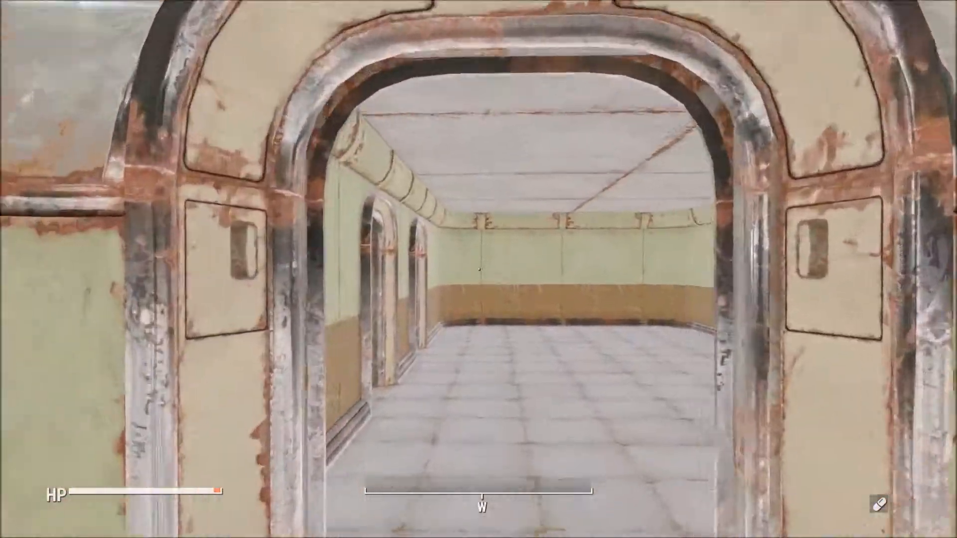
key(w)
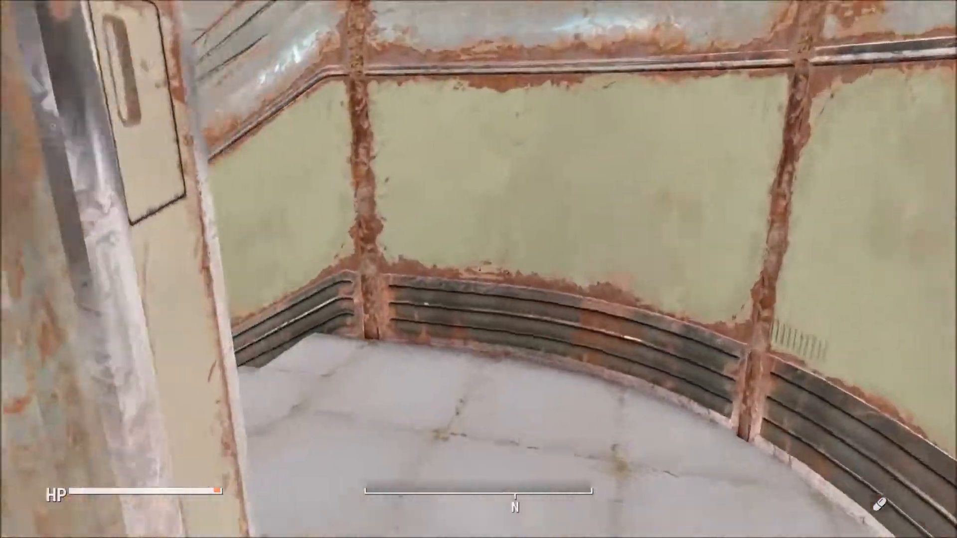
key(w)
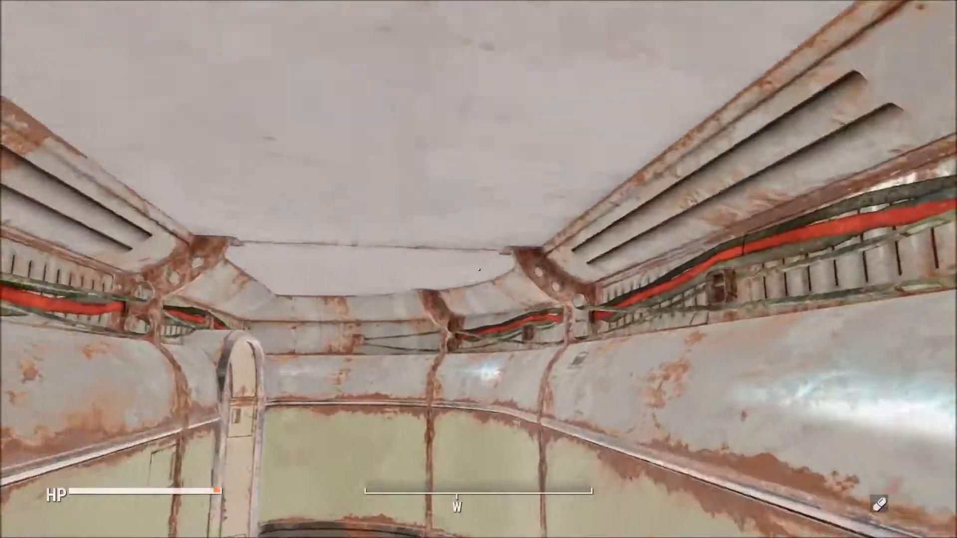
key(w)
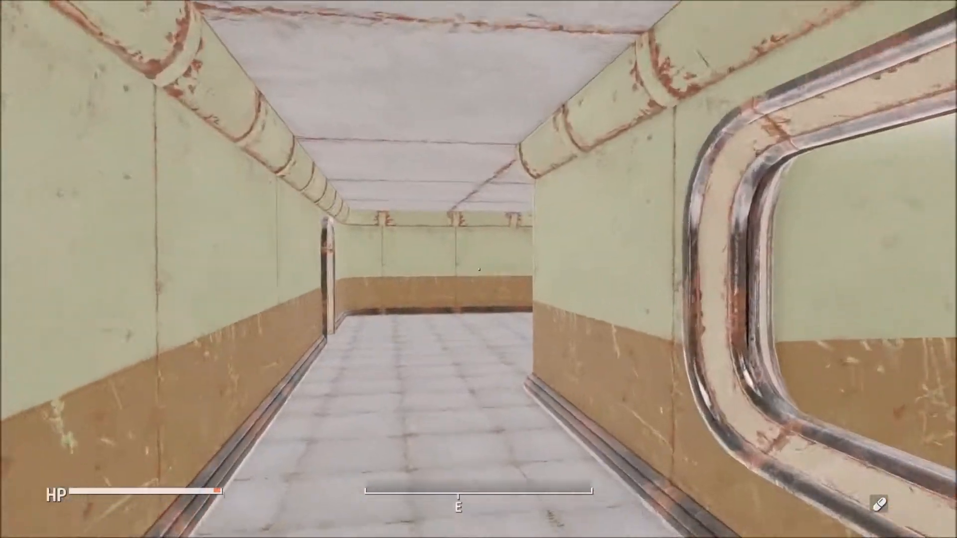
Walk around the large tiled room and inspect its ceiling, partition walls and window openings
key(w)
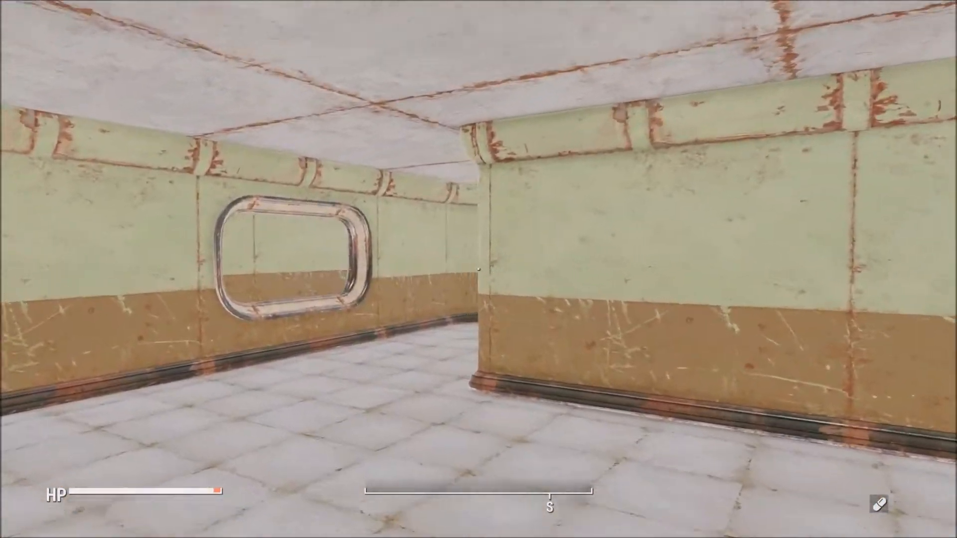
key(w)
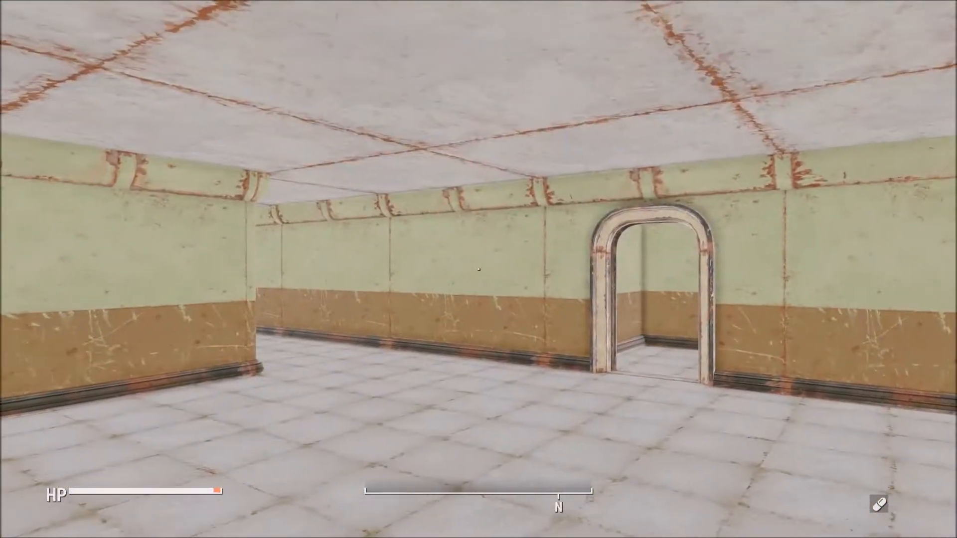
key(w)
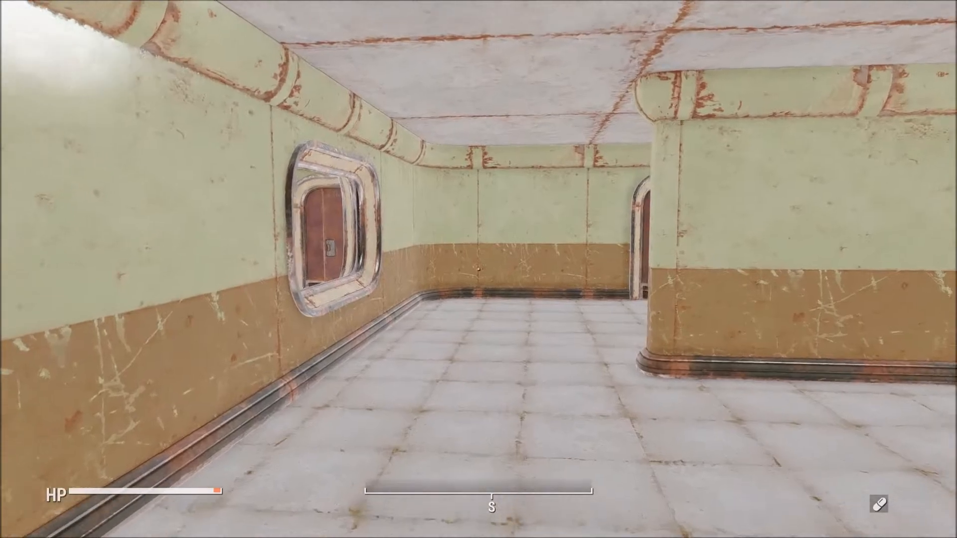
key(w)
key(w)
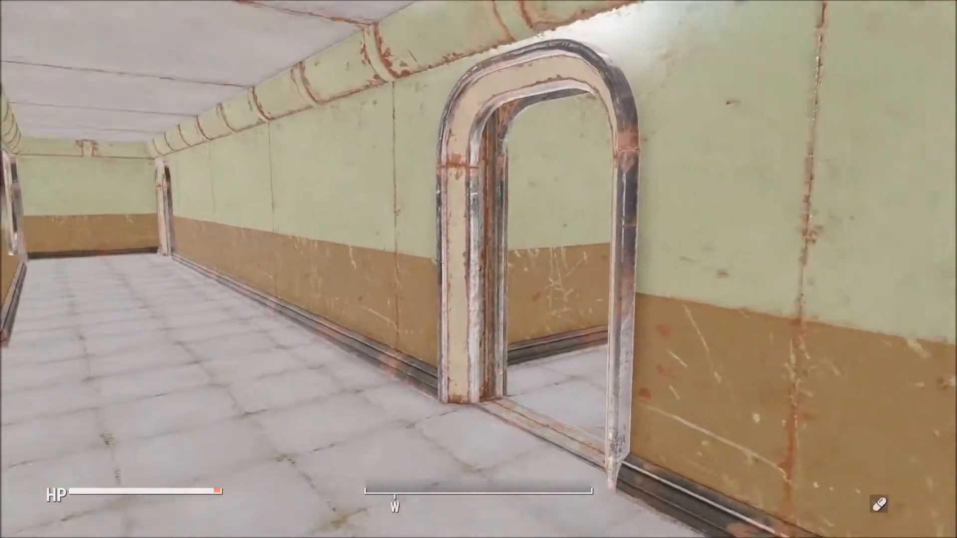
Follow the windowed corridor to the doorways at its west end and return to the large room
key(w)
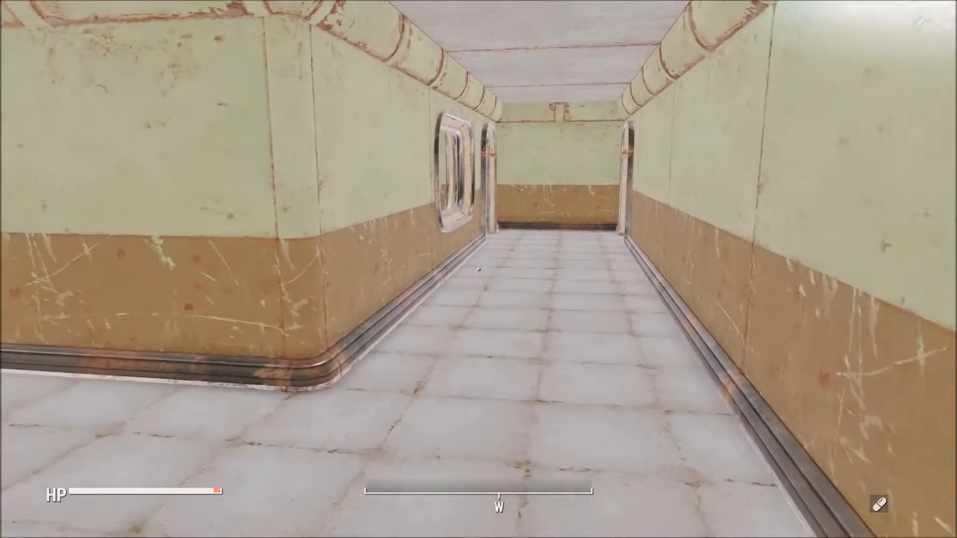
key(w)
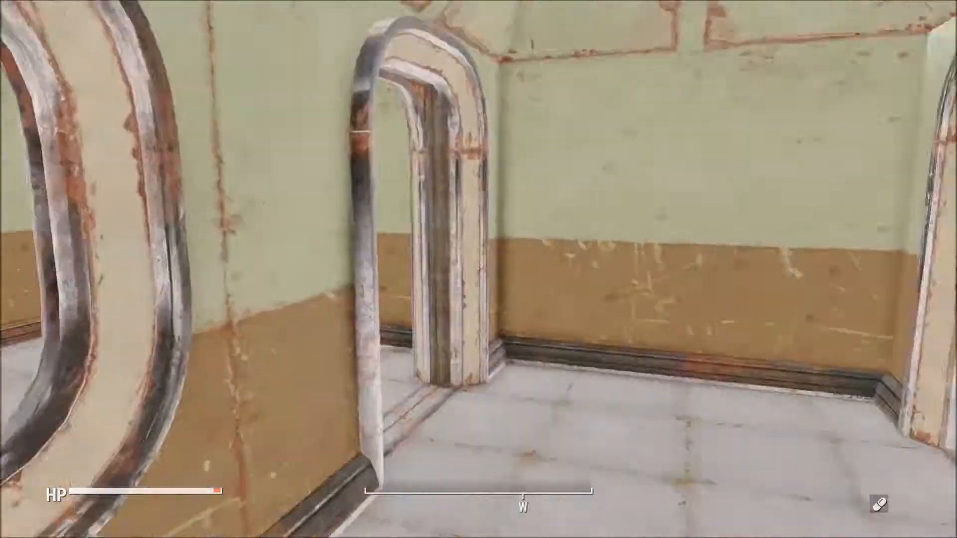
key(w)
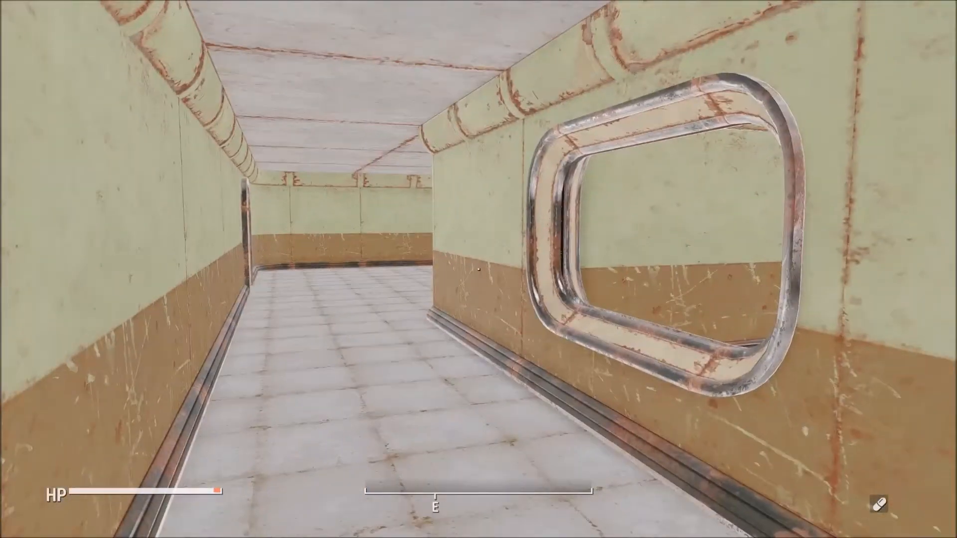
key(w)
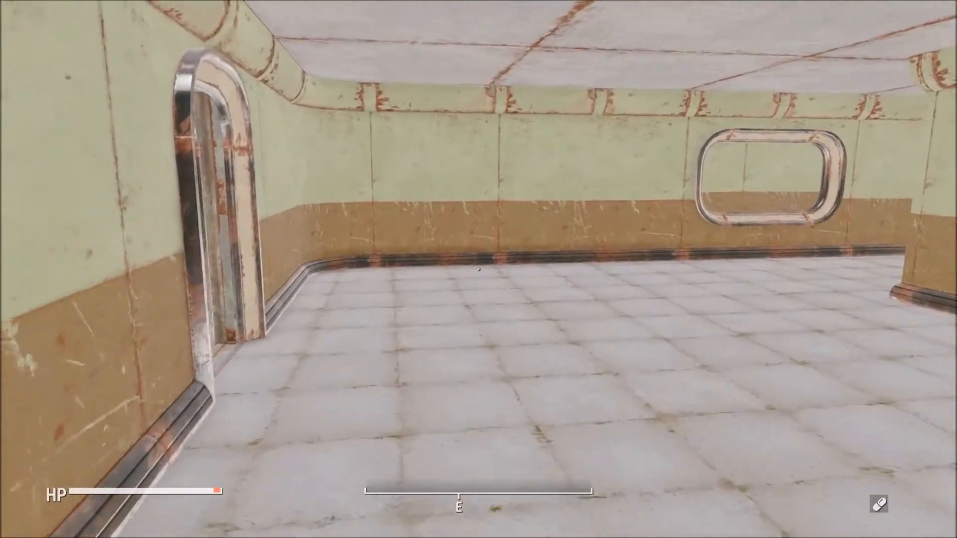
Circle the partition wall in the large room and examine its rounded end, corners and the alcove behind it
key(w)
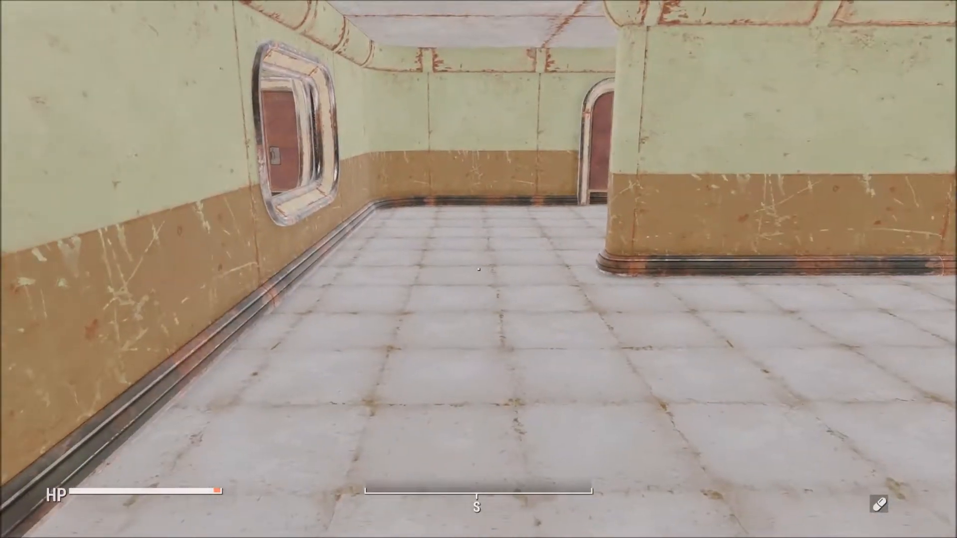
key(w)
key(w)
key(a)
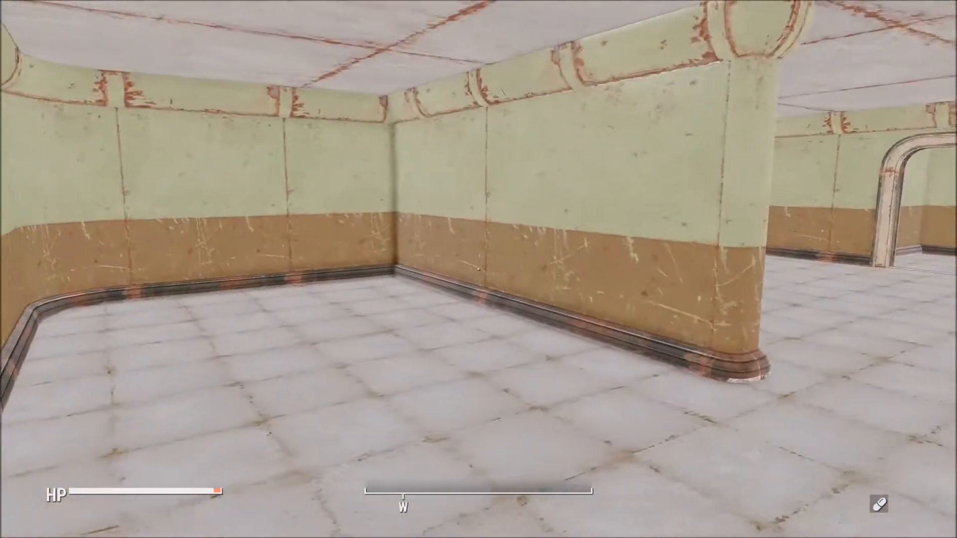
key(w)
key(d)
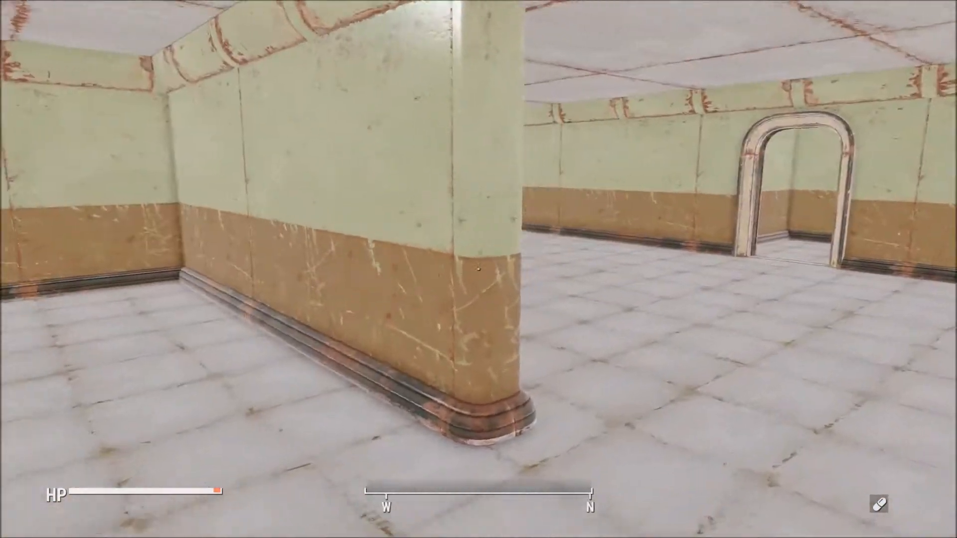
key(w)
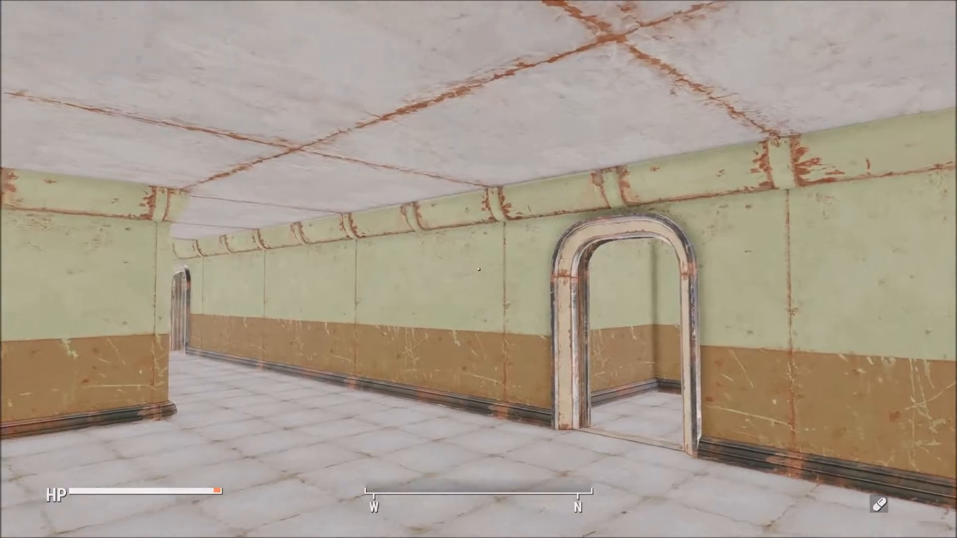
Walk down the windowed corridor again and look through its end doorways, the curved hallway and the staircase
key(w)
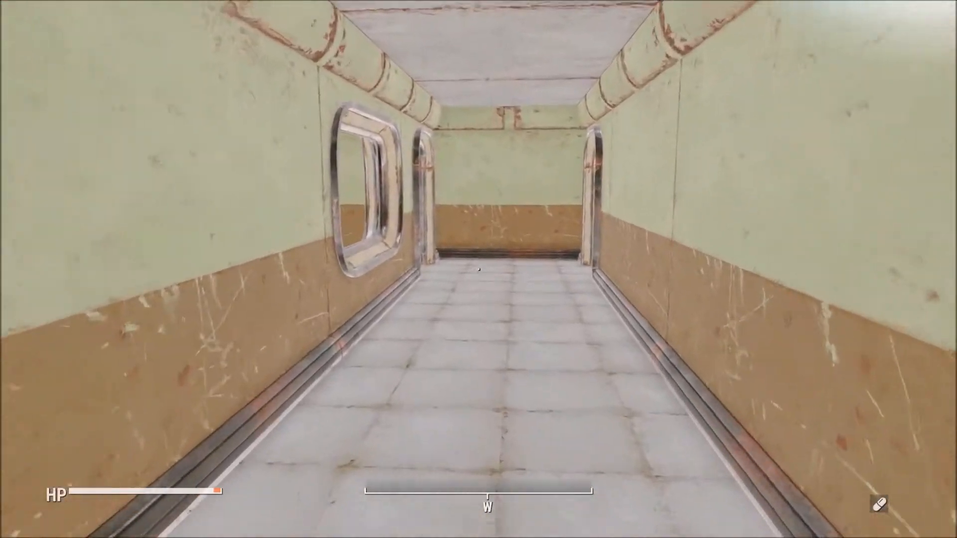
key(w)
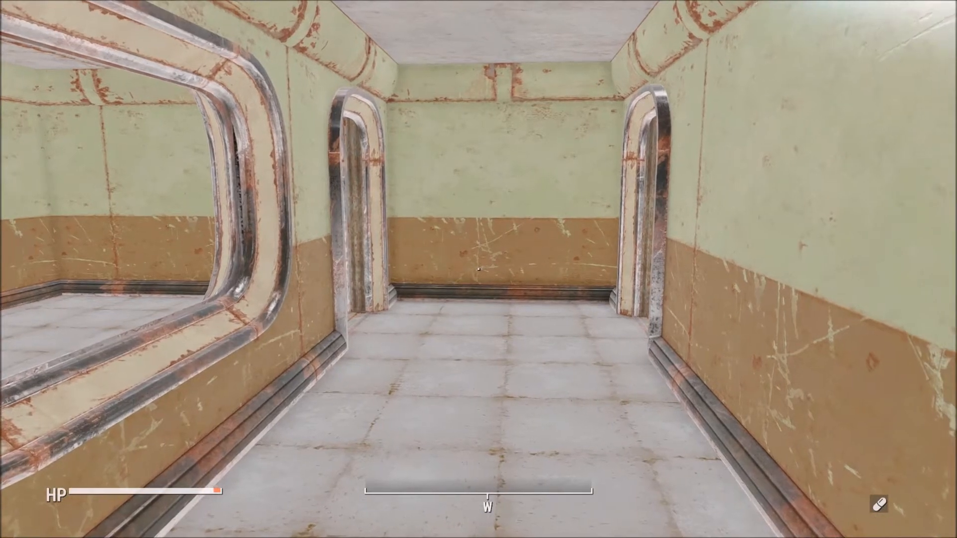
key(w)
key(w)
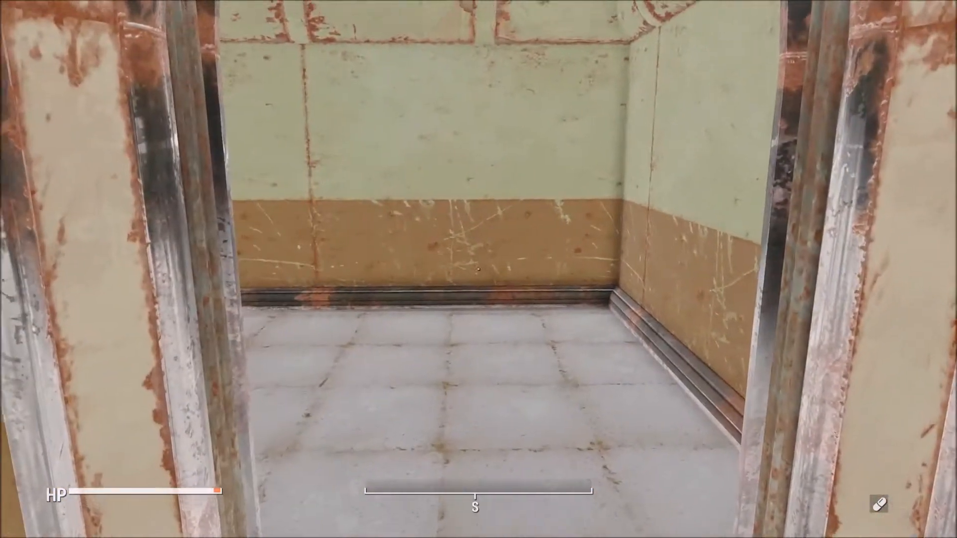
key(w)
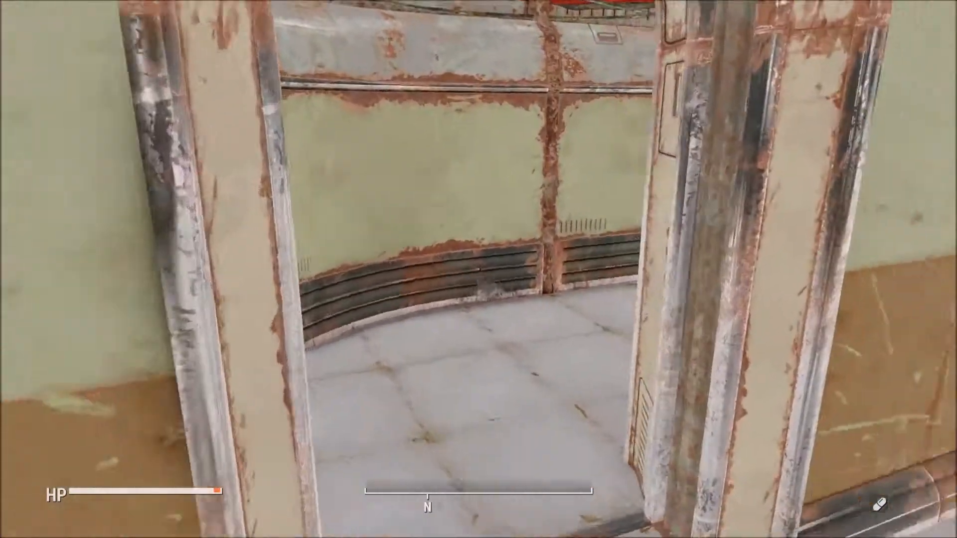
key(w)
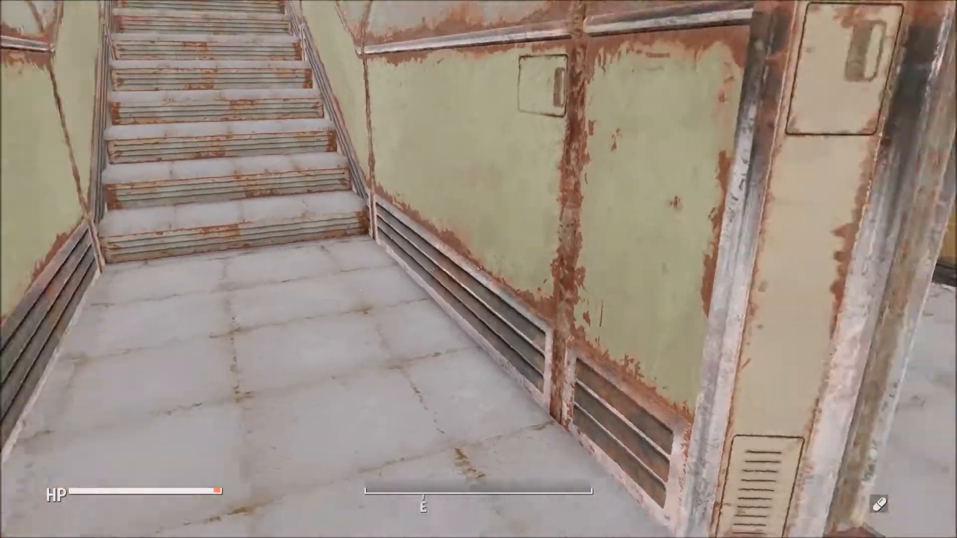
Go back into the large room and check the partition walls, corners and ceiling seams from several sides
key(w)
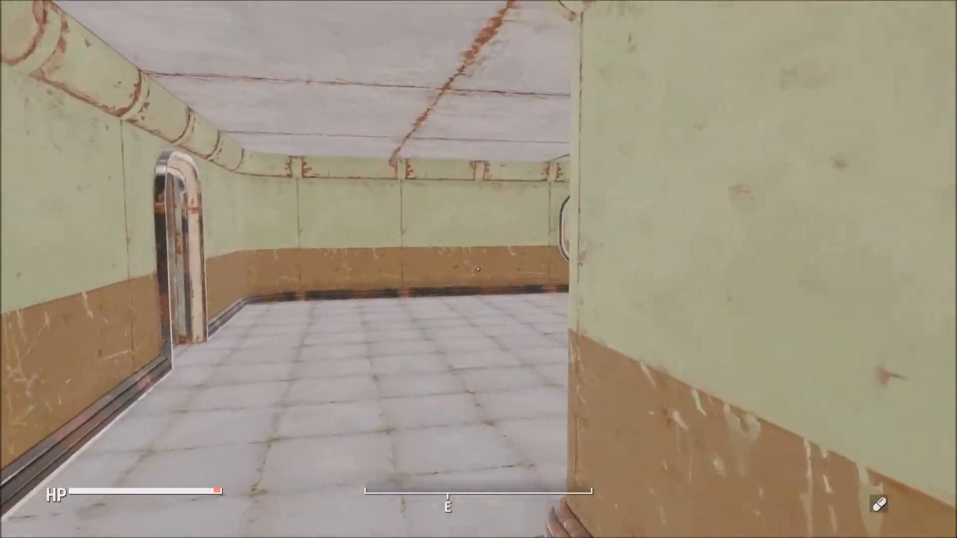
key(w)
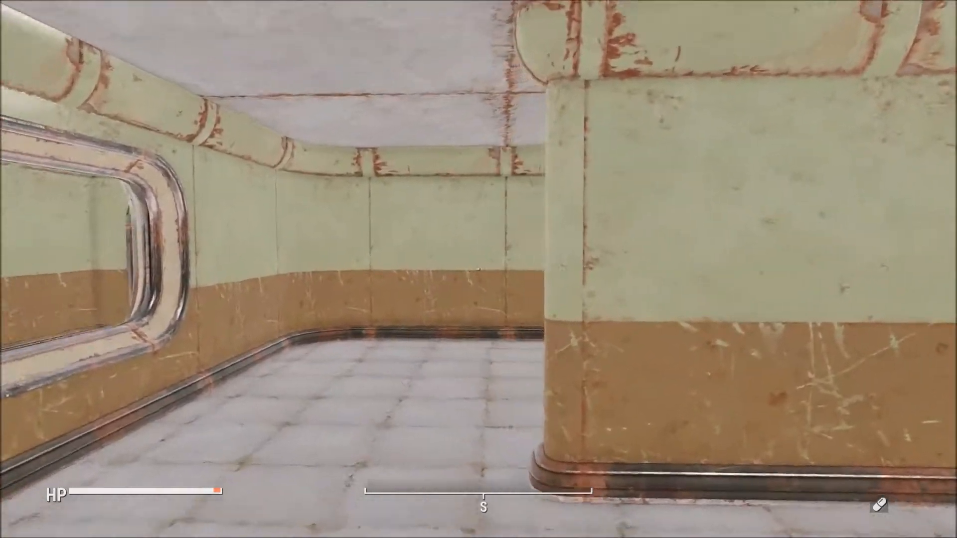
key(w)
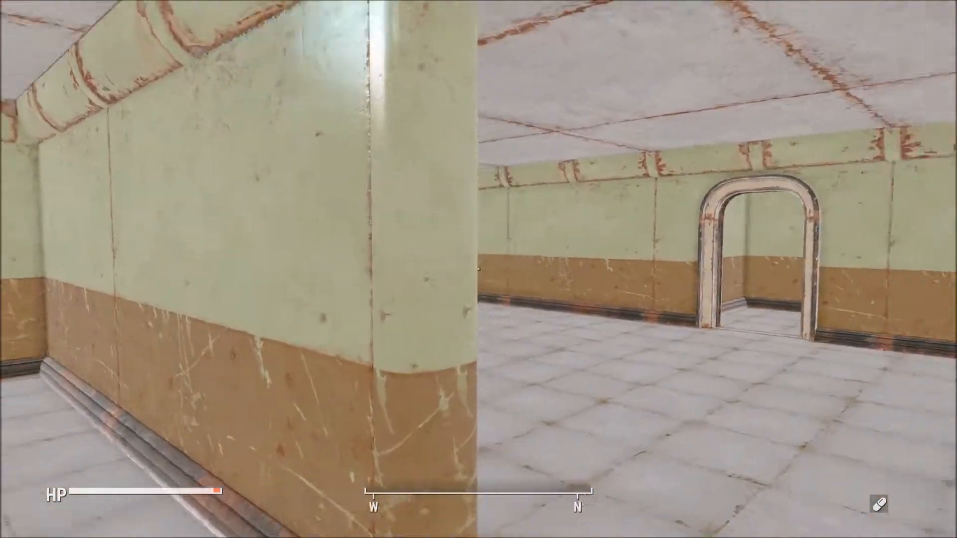
key(w)
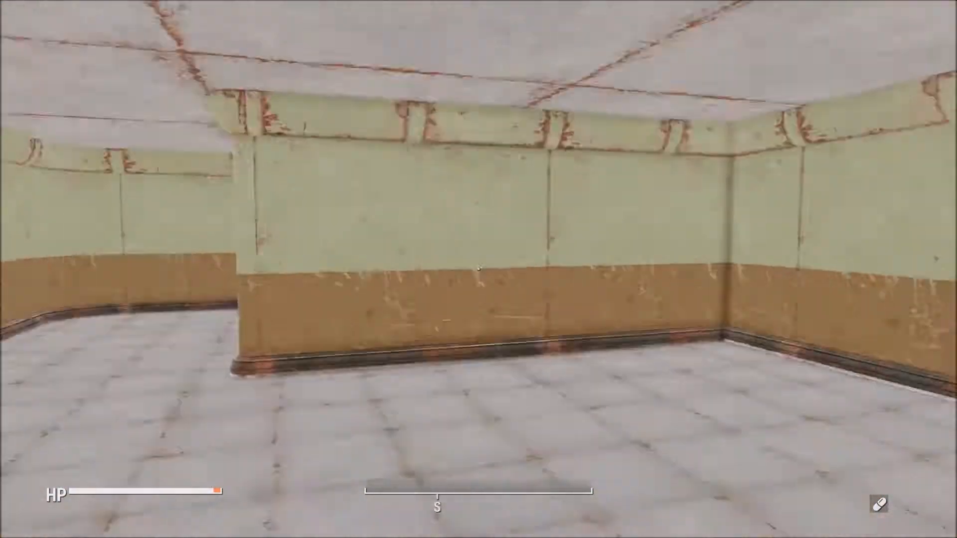
key(w)
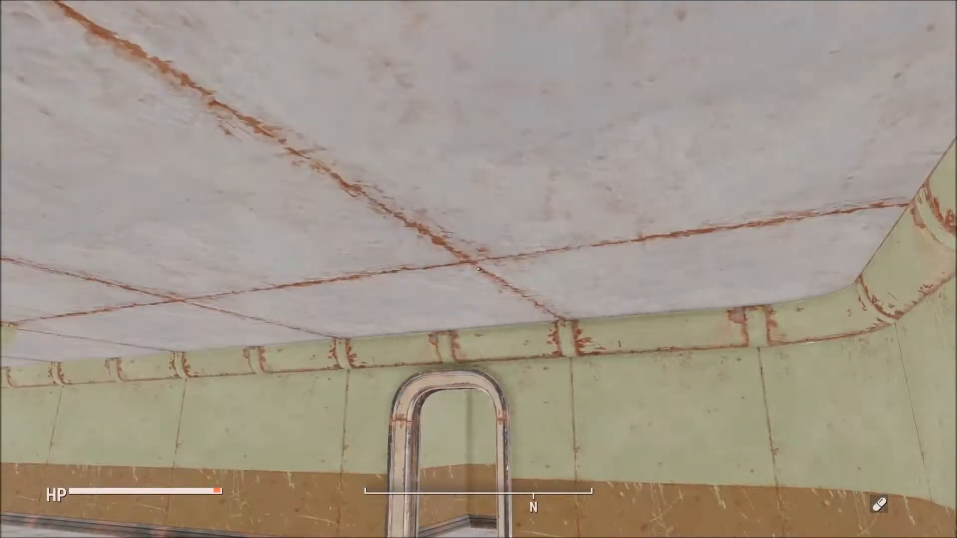
key(w)
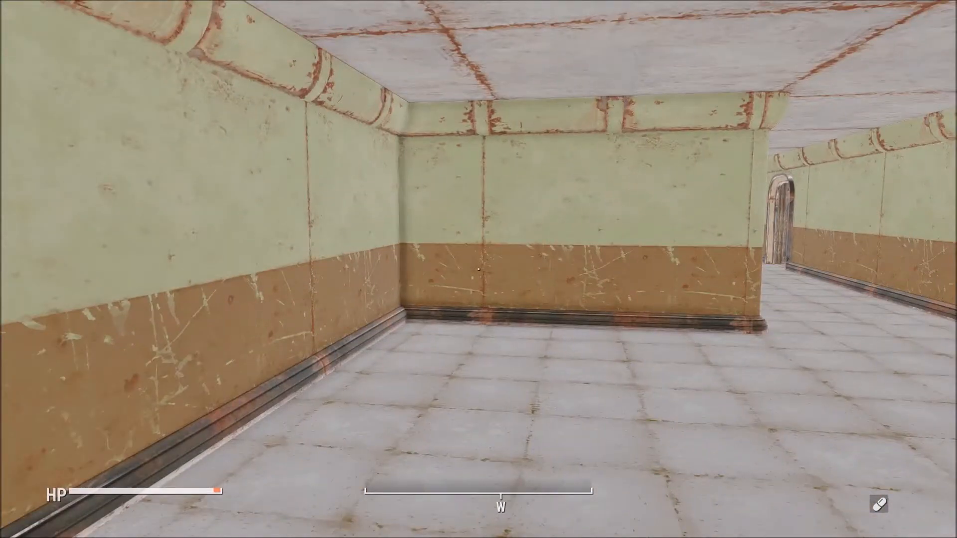
key(w)
key(w)
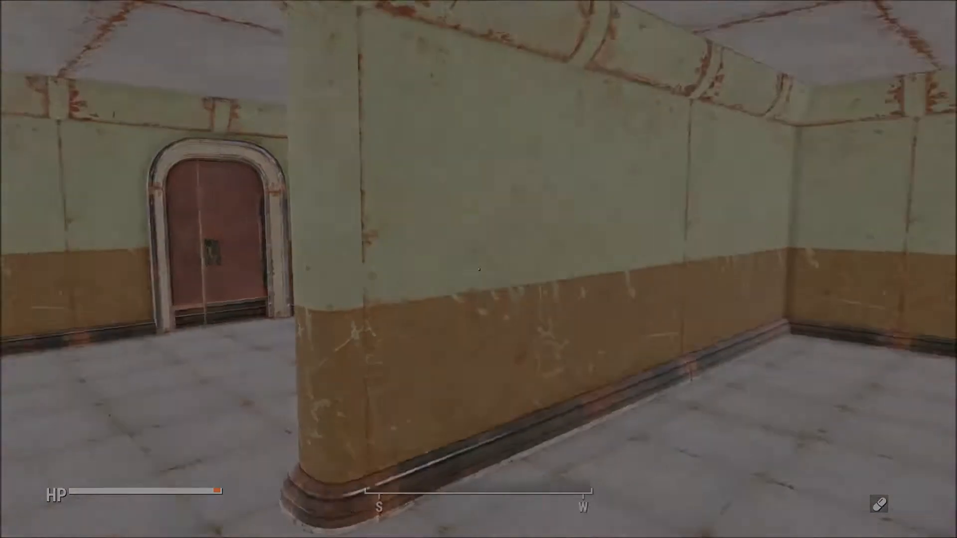